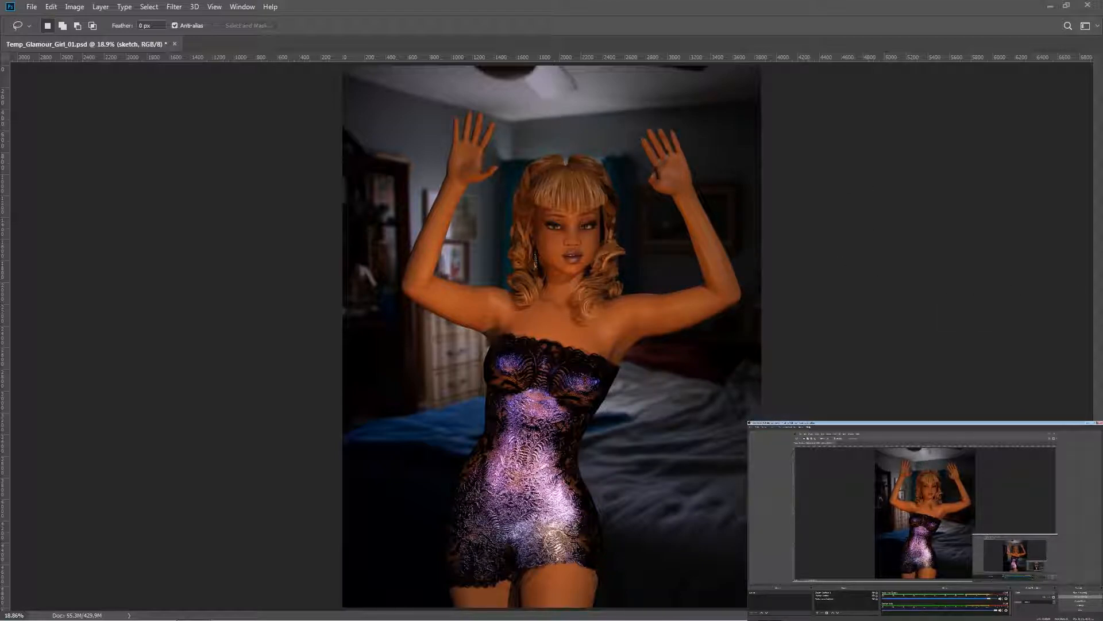
Make the sketch layer visible and add a new empty layer above it with the default settings
{"action": "left_click", "coordinate": [1088, 423]}
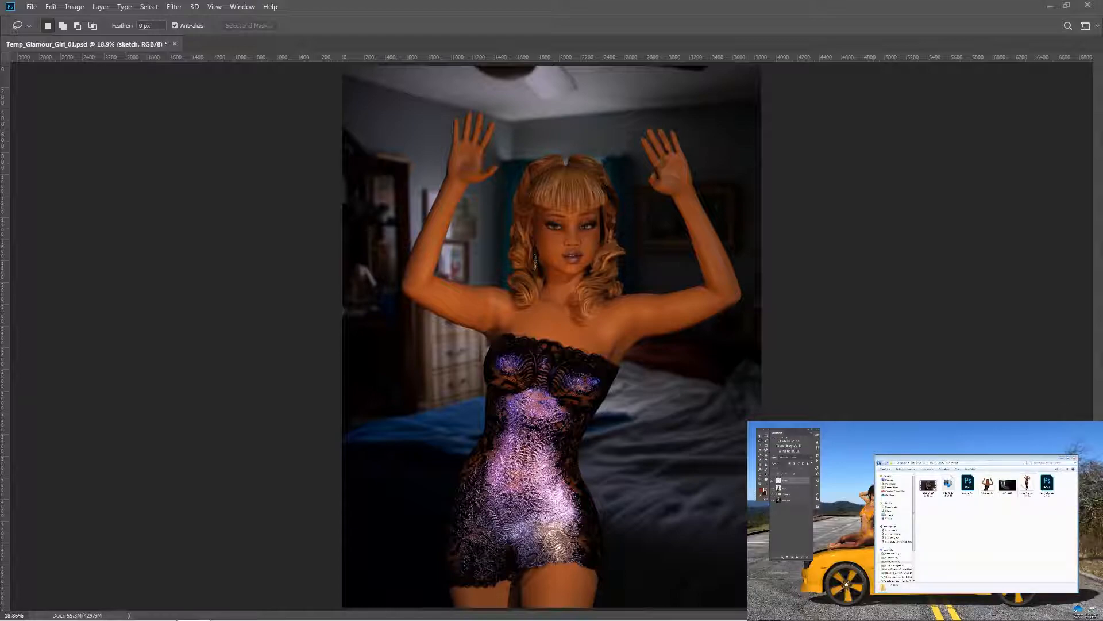
{"action": "left_click", "coordinate": [773, 481]}
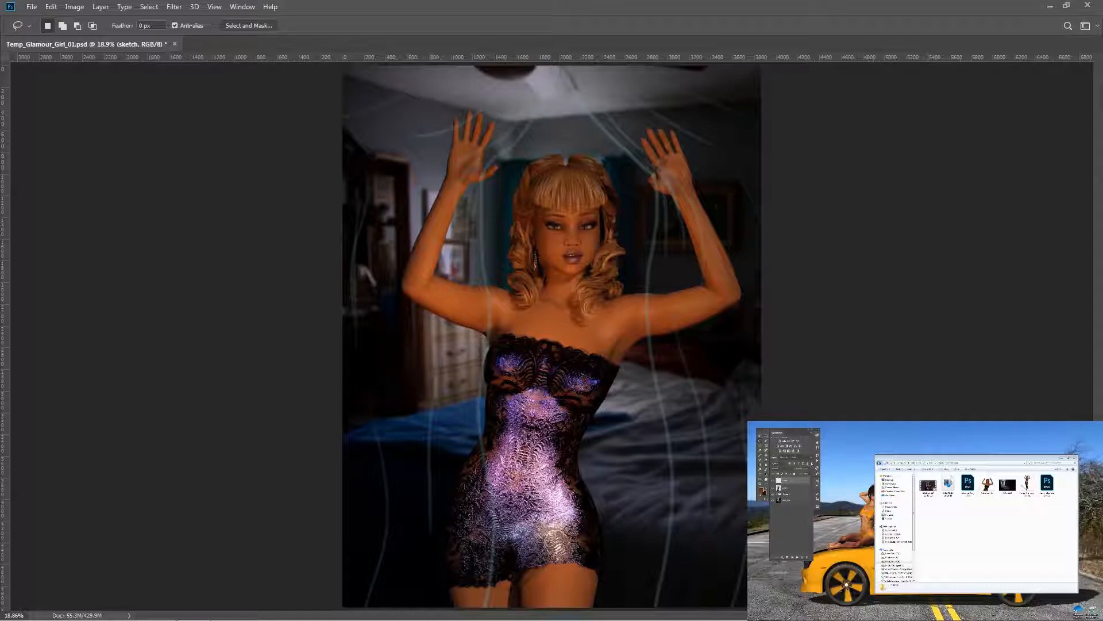
{"action": "left_click", "coordinate": [811, 459]}
{"action": "left_click", "coordinate": [821, 458]}
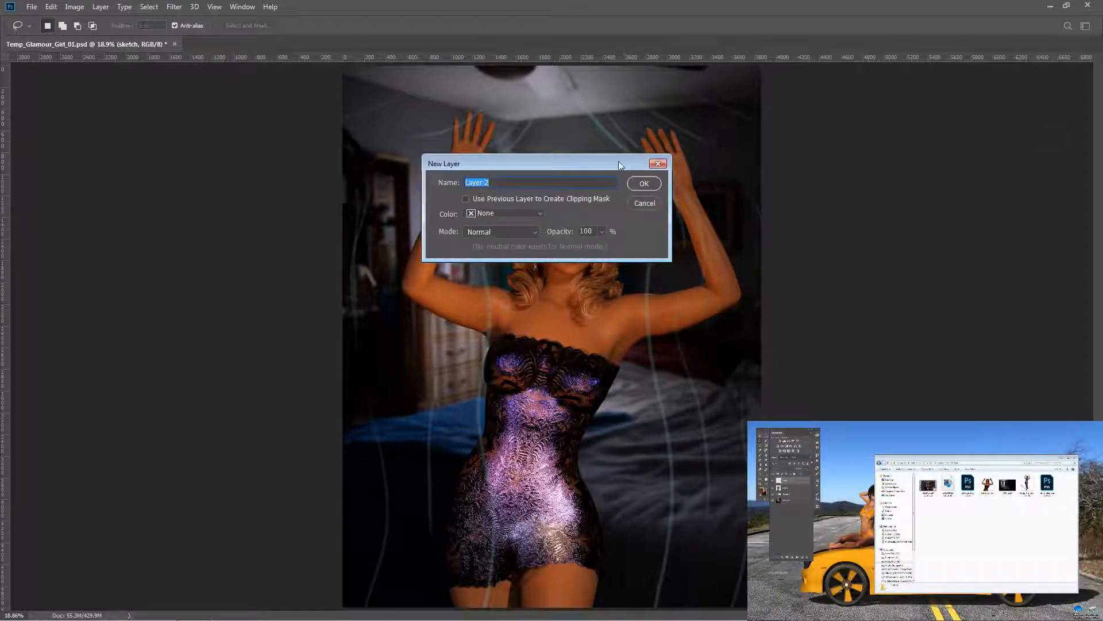
{"action": "left_click", "coordinate": [642, 184]}
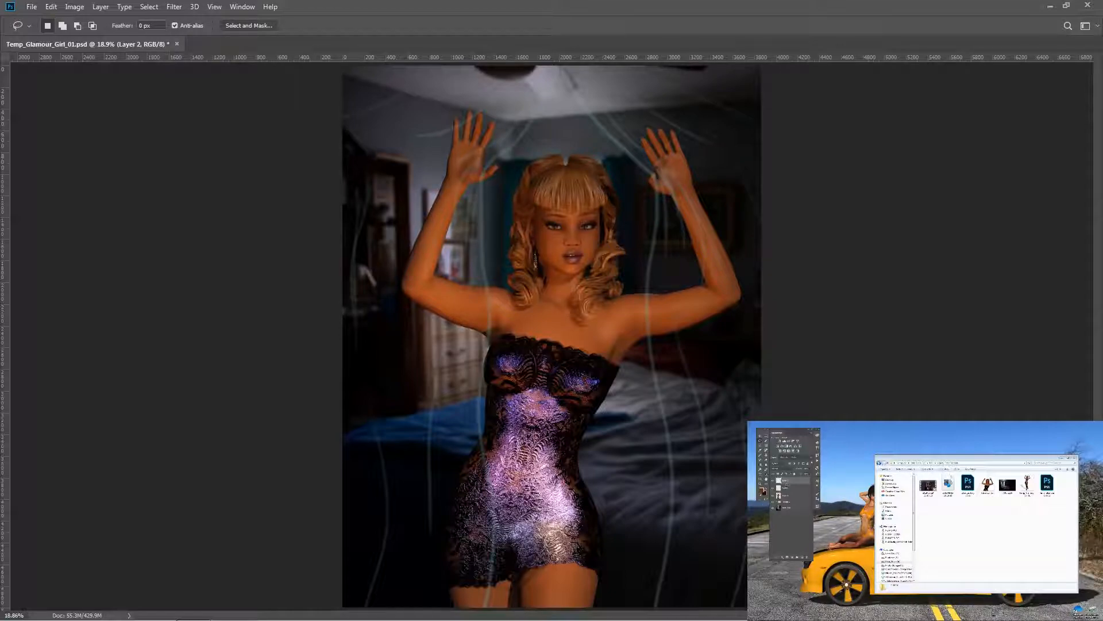
Fill the new layer with the custom swirling lace pattern in Normal mode at 100% opacity
{"action": "left_click", "coordinate": [51, 7]}
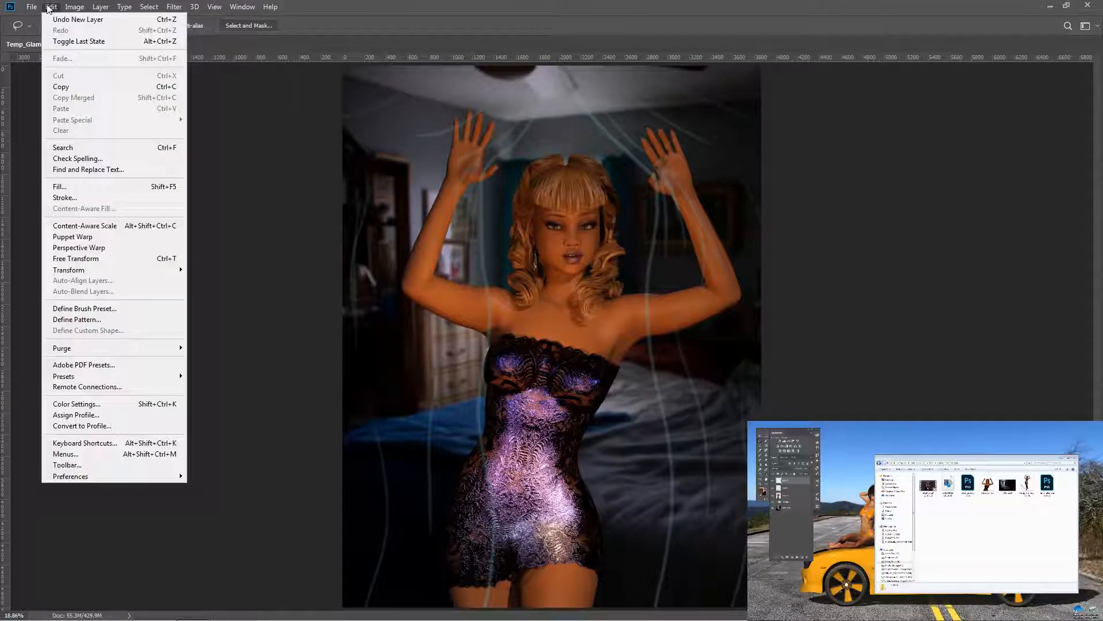
{"action": "left_click", "coordinate": [64, 185]}
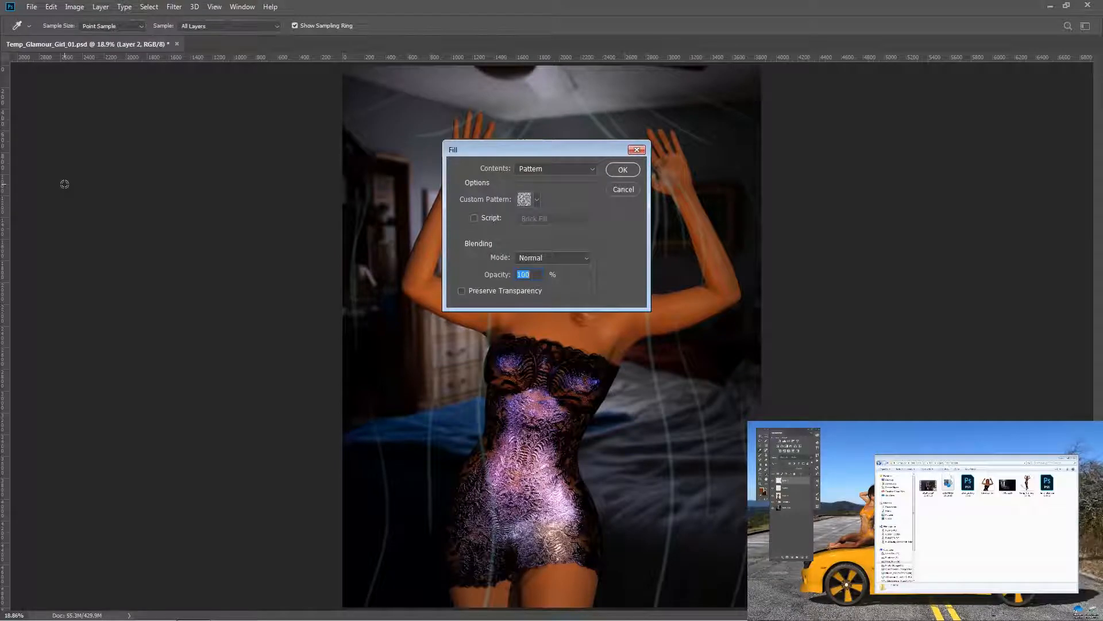
{"action": "left_click", "coordinate": [537, 199]}
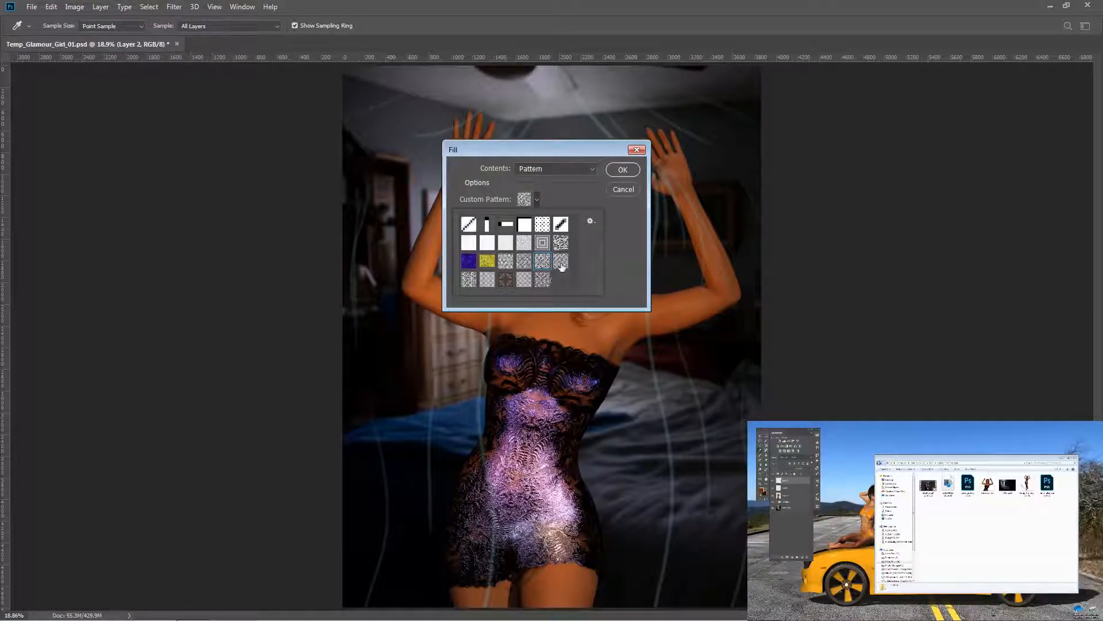
{"action": "double_click", "coordinate": [543, 261]}
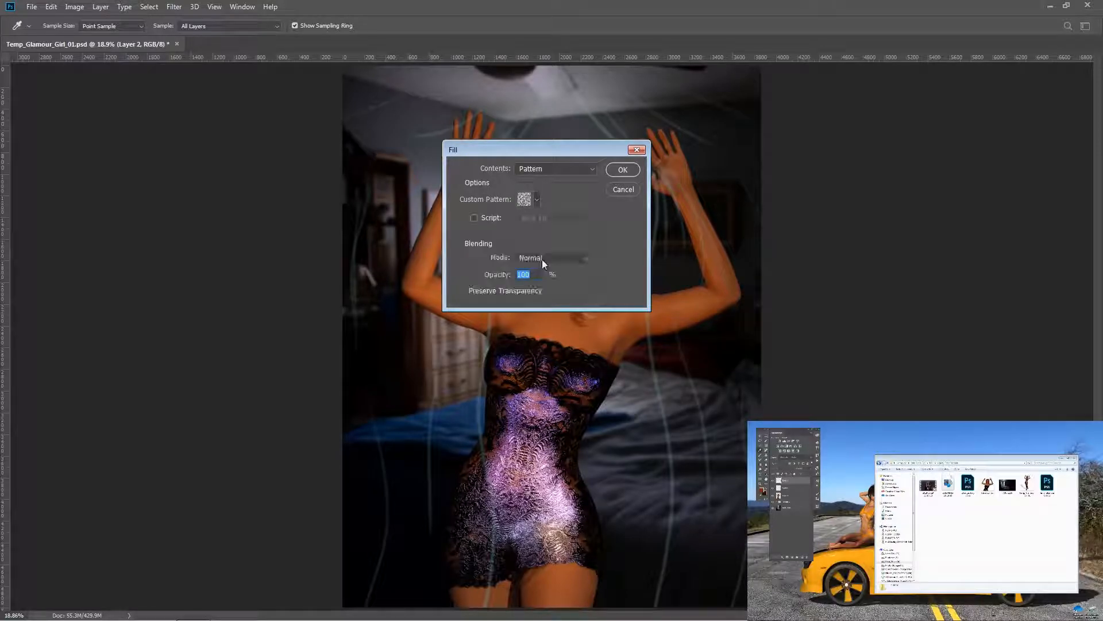
{"action": "left_click", "coordinate": [622, 170]}
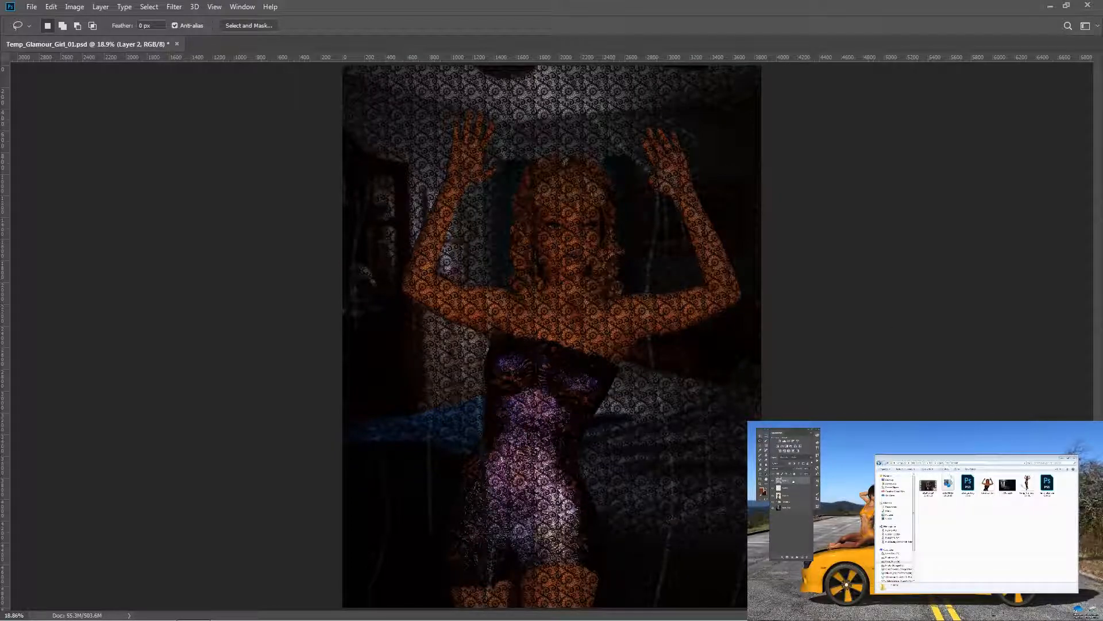
Duplicate the lace pattern layer and move the copy sideways so it covers only the left half of the canvas
{"action": "key", "text": "ctrl+j"}
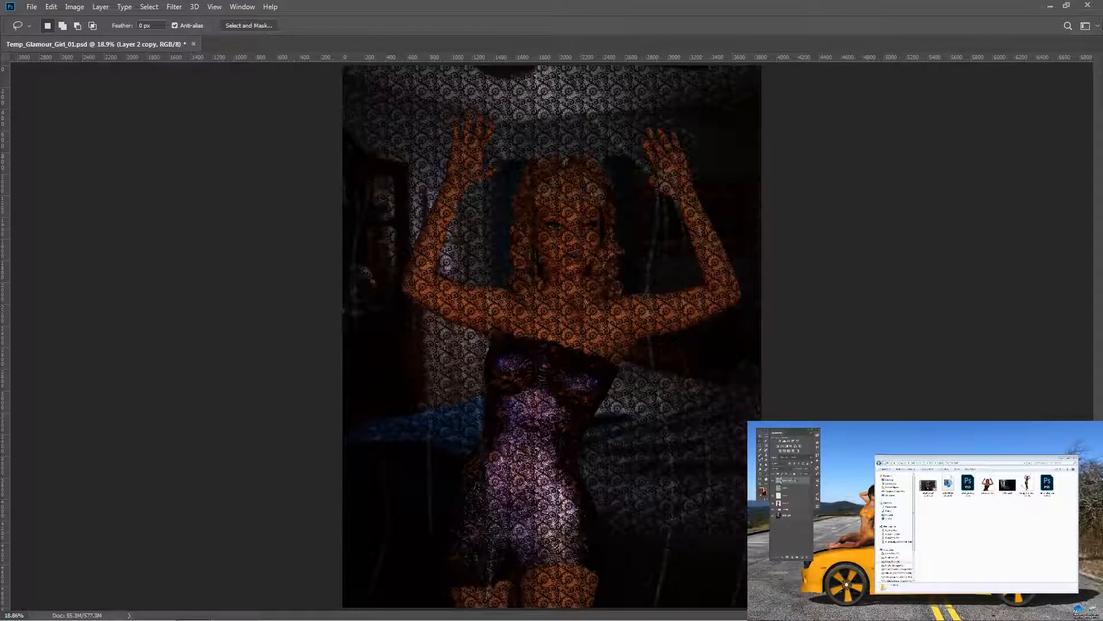
{"action": "key", "text": "v"}
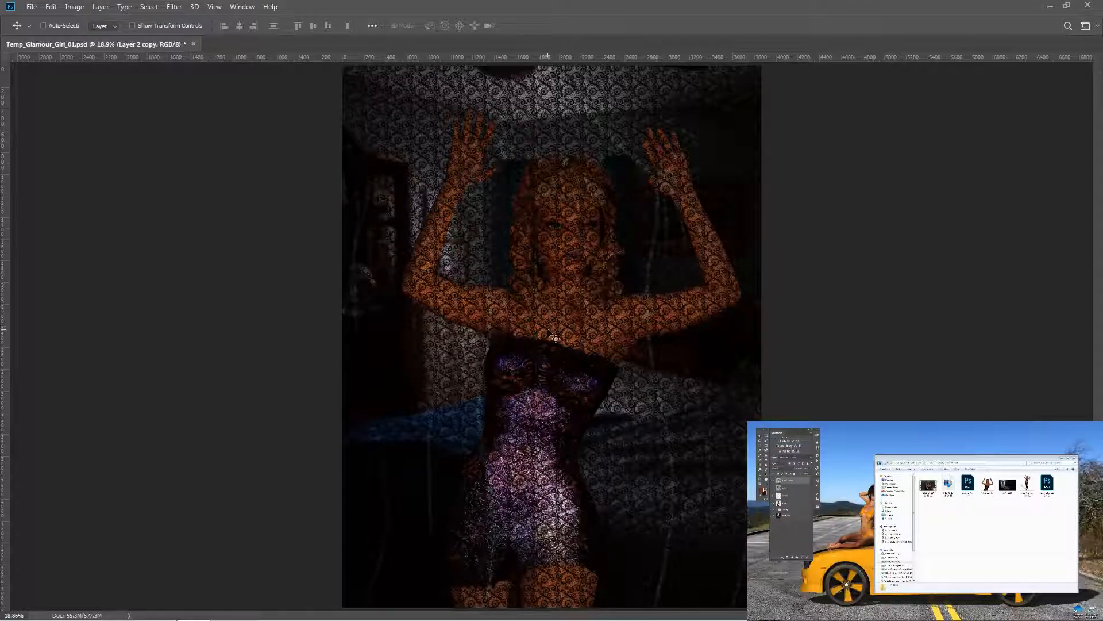
{"action": "left_click_drag", "start_coordinate": [550, 335], "coordinate": [343, 343]}
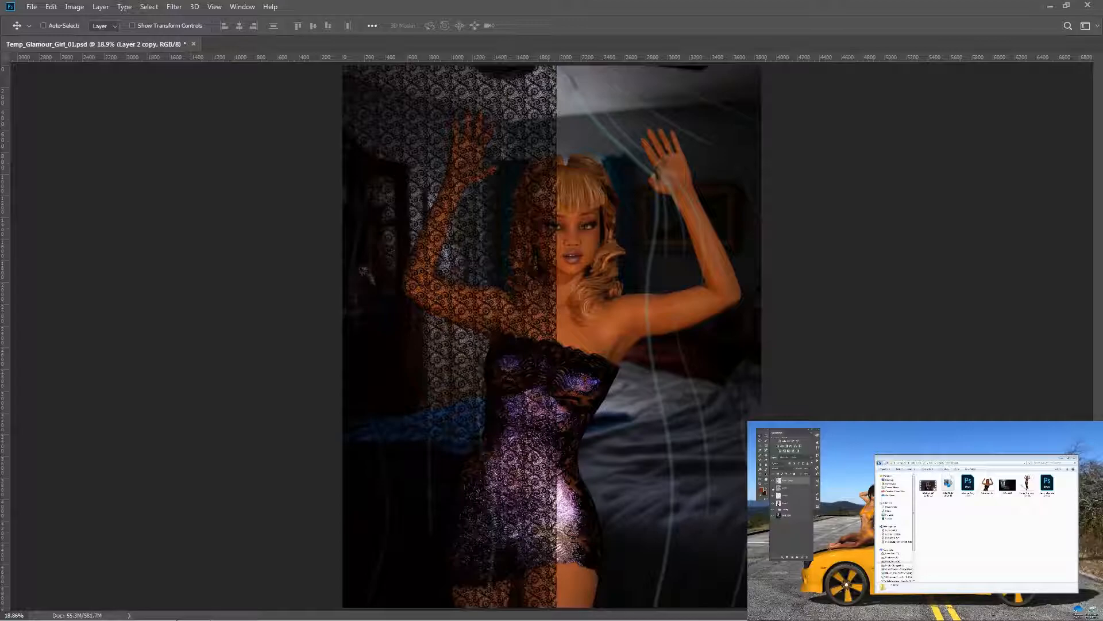
Hide the lace copy and move the original lace layer sideways to cover only the right half of the canvas
{"action": "key", "text": "ctrl+z"}
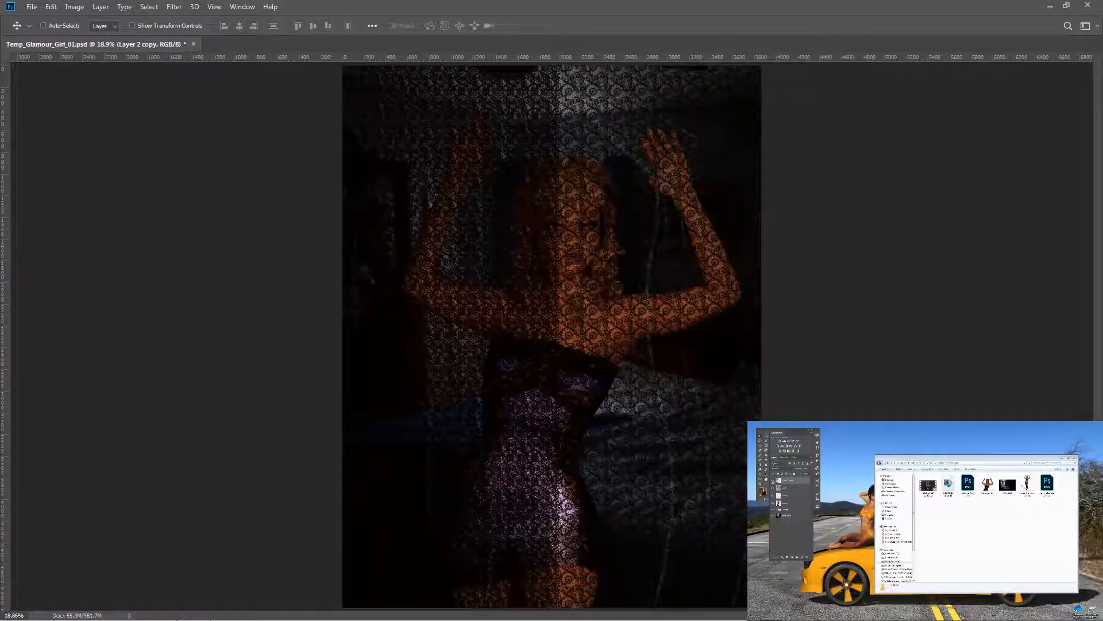
{"action": "left_click", "coordinate": [773, 481]}
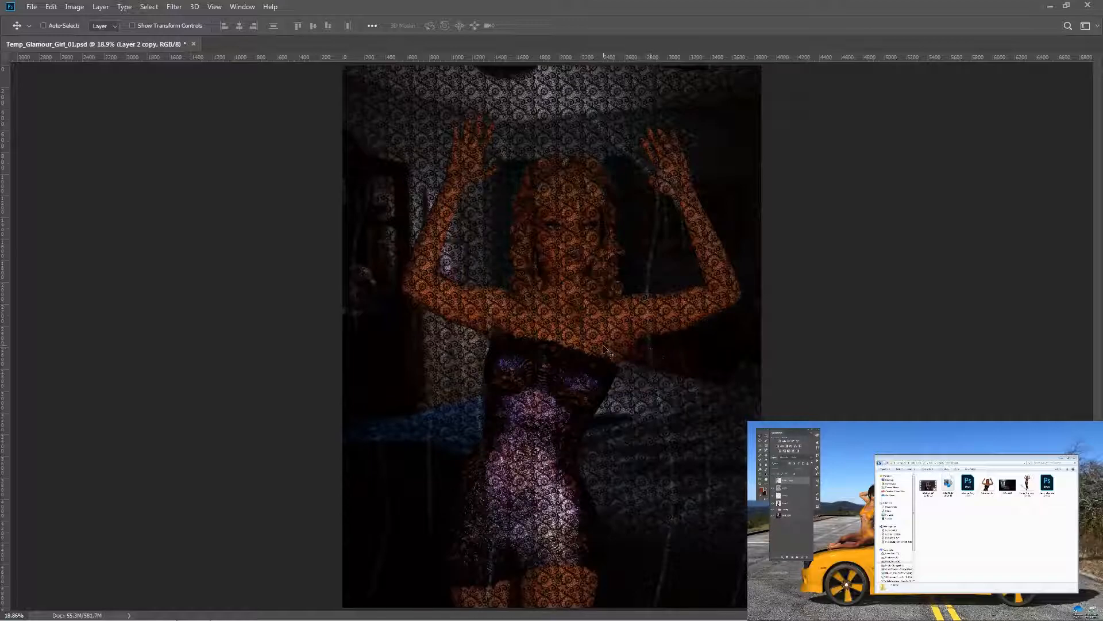
{"action": "left_click", "coordinate": [796, 488]}
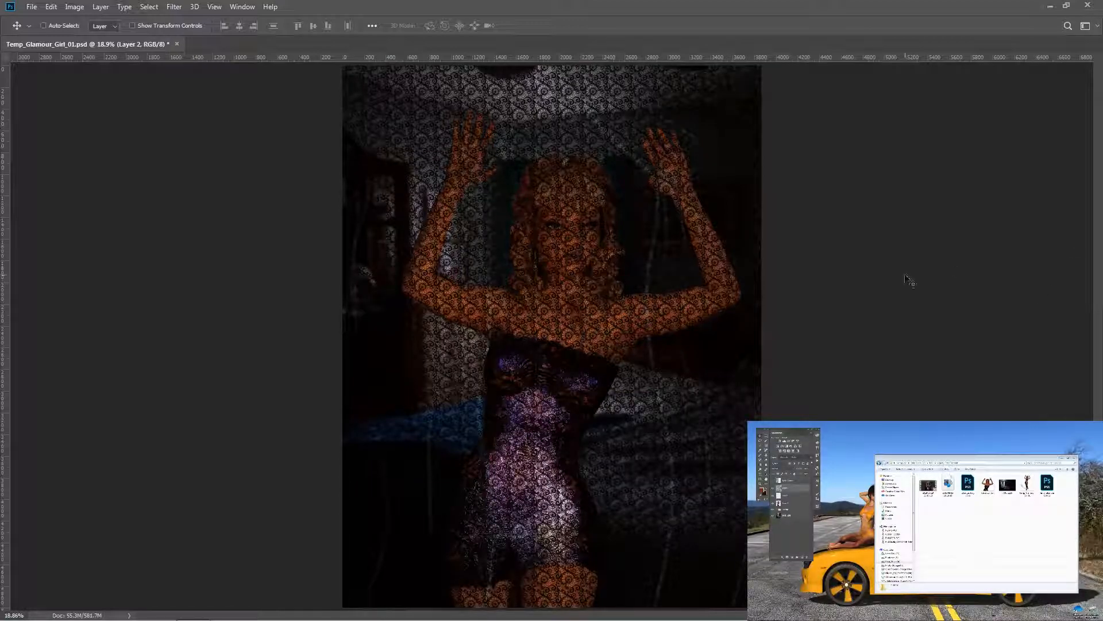
{"action": "left_click_drag", "start_coordinate": [515, 351], "coordinate": [728, 346]}
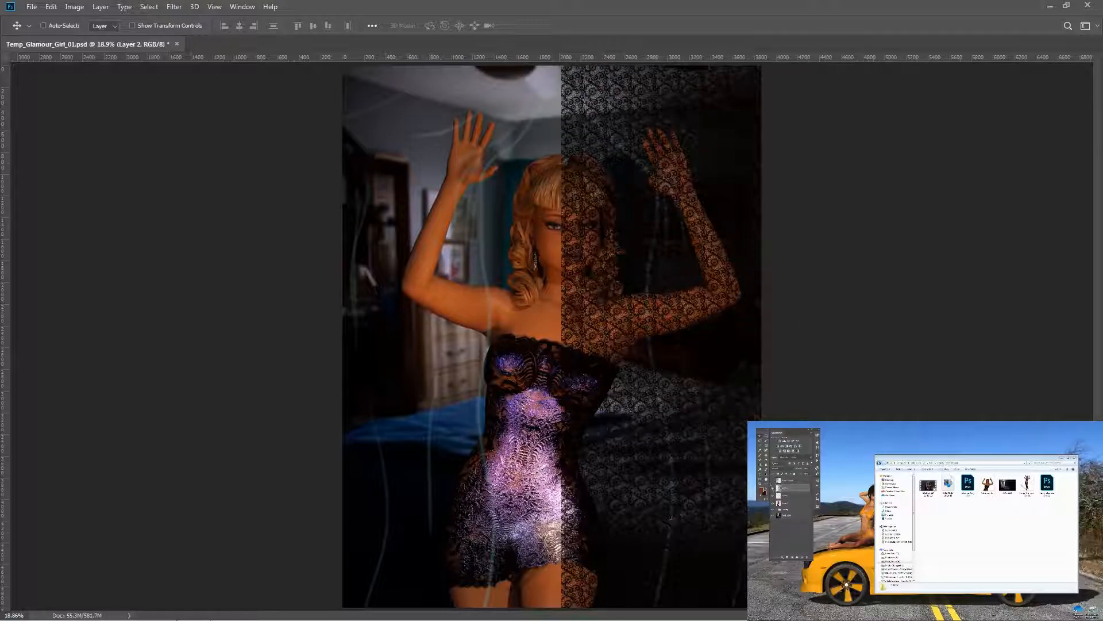
Show only the left lace copy and enlarge it proportionally to about 104.5%, keeping its upper right corner in place
{"action": "left_click", "coordinate": [772, 488]}
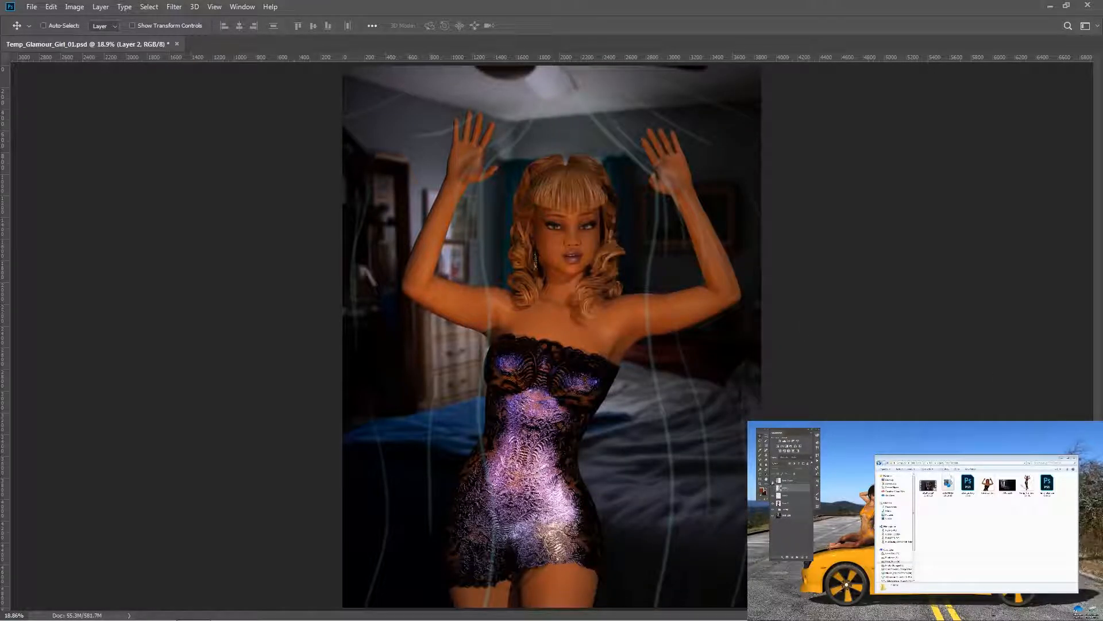
{"action": "key", "text": "ctrl+j"}
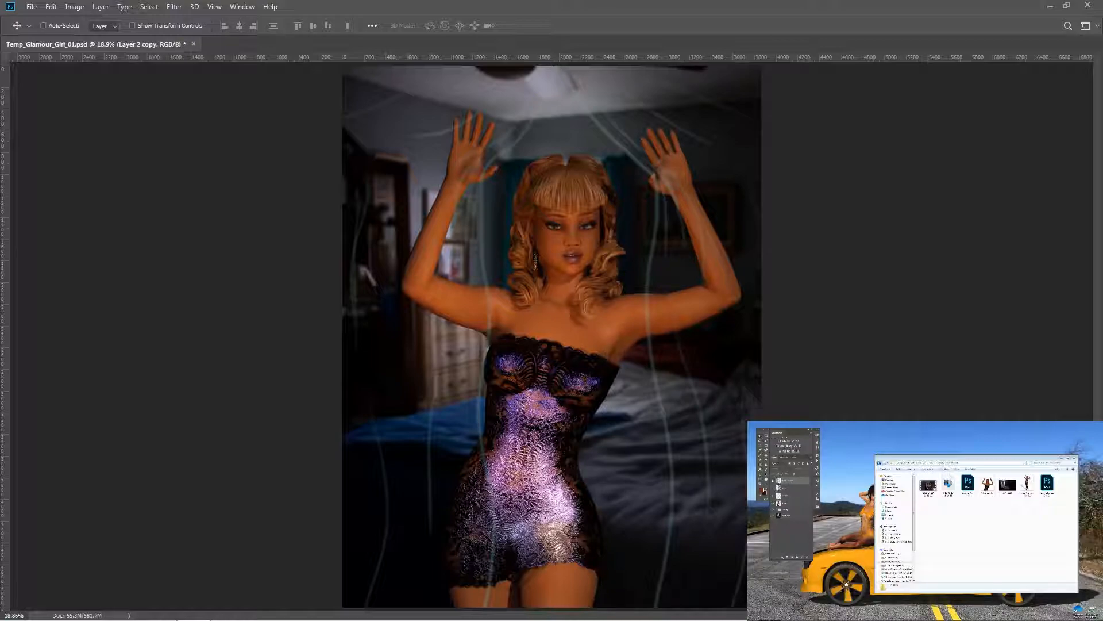
{"action": "left_click", "coordinate": [773, 480]}
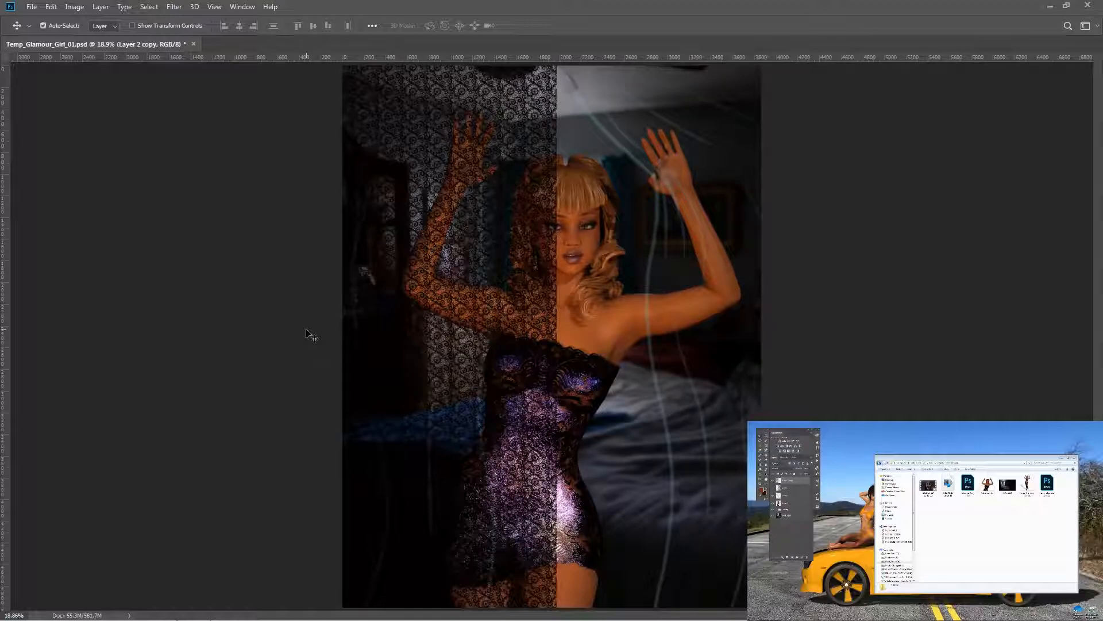
{"action": "key", "text": "ctrl+t"}
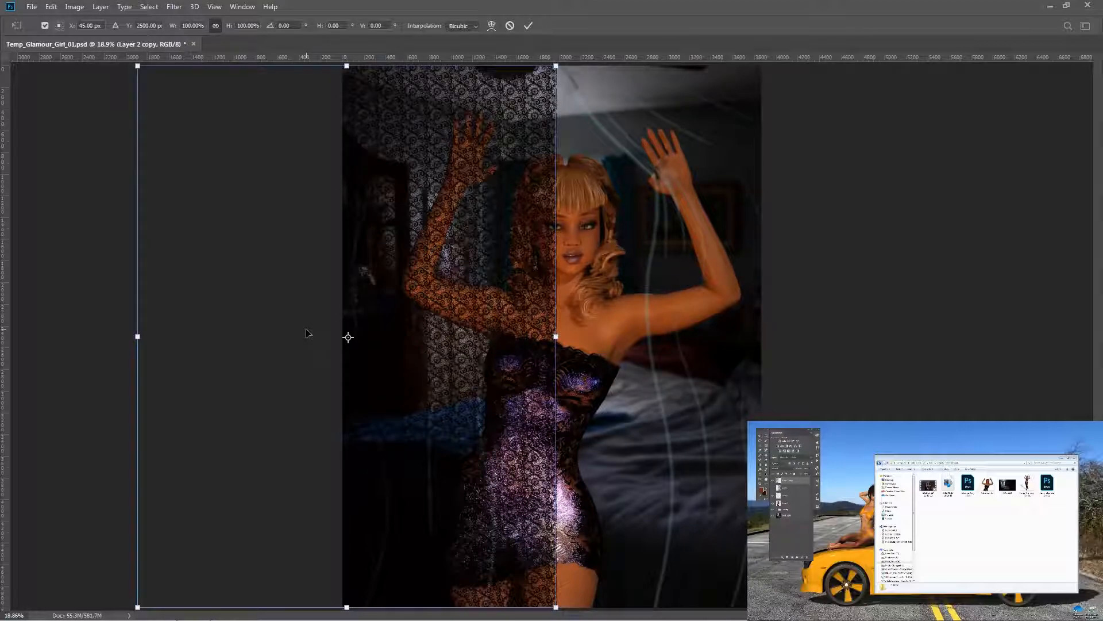
{"action": "scroll", "coordinate": [307, 333], "scroll_direction": "down", "scroll_amount": 1}
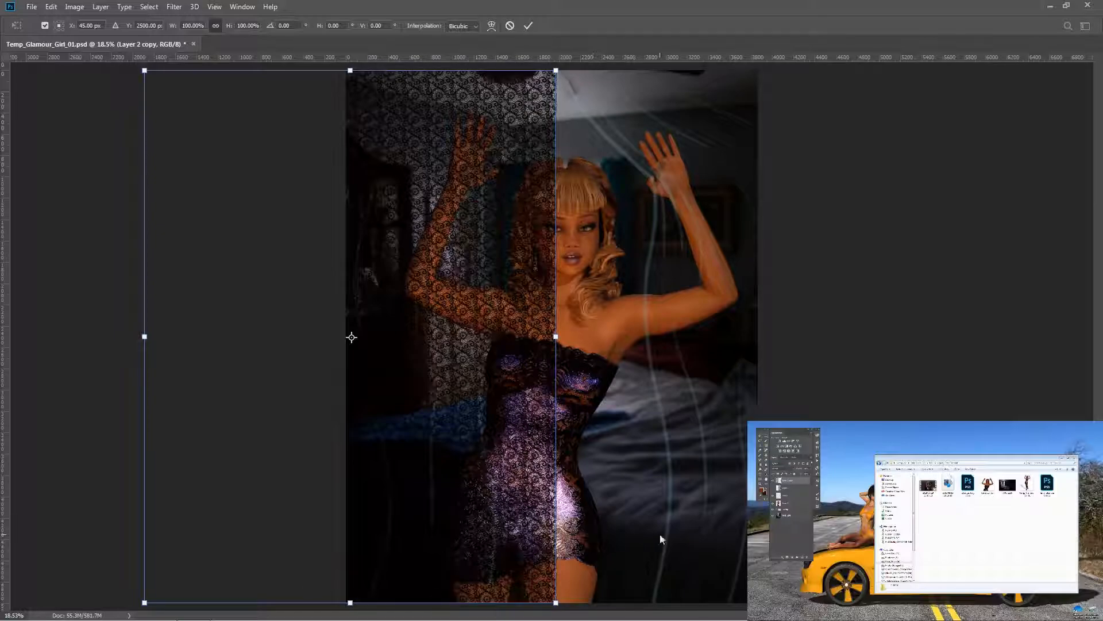
{"action": "key", "text": "Return"}
{"action": "key", "text": "ctrl+0"}
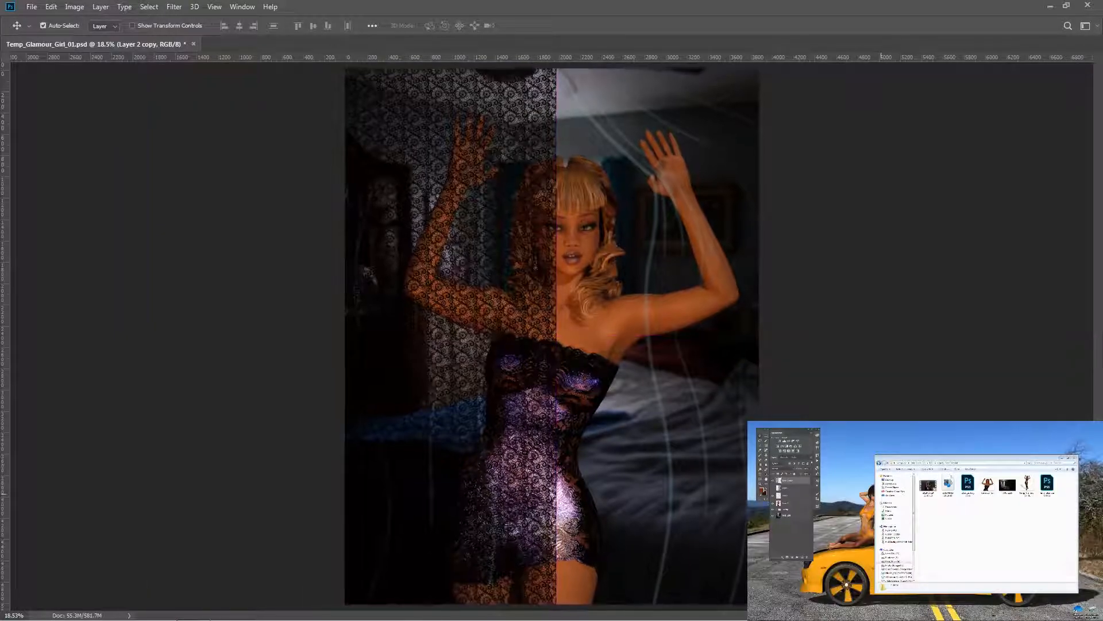
{"action": "key", "text": "ctrl+minus"}
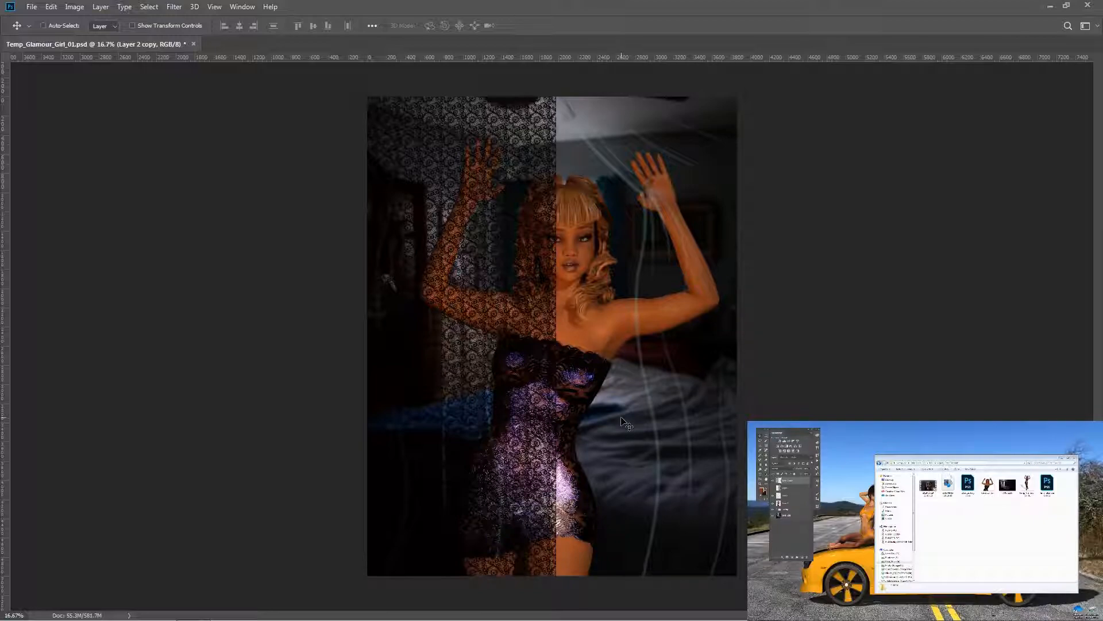
{"action": "key", "text": "ctrl+t"}
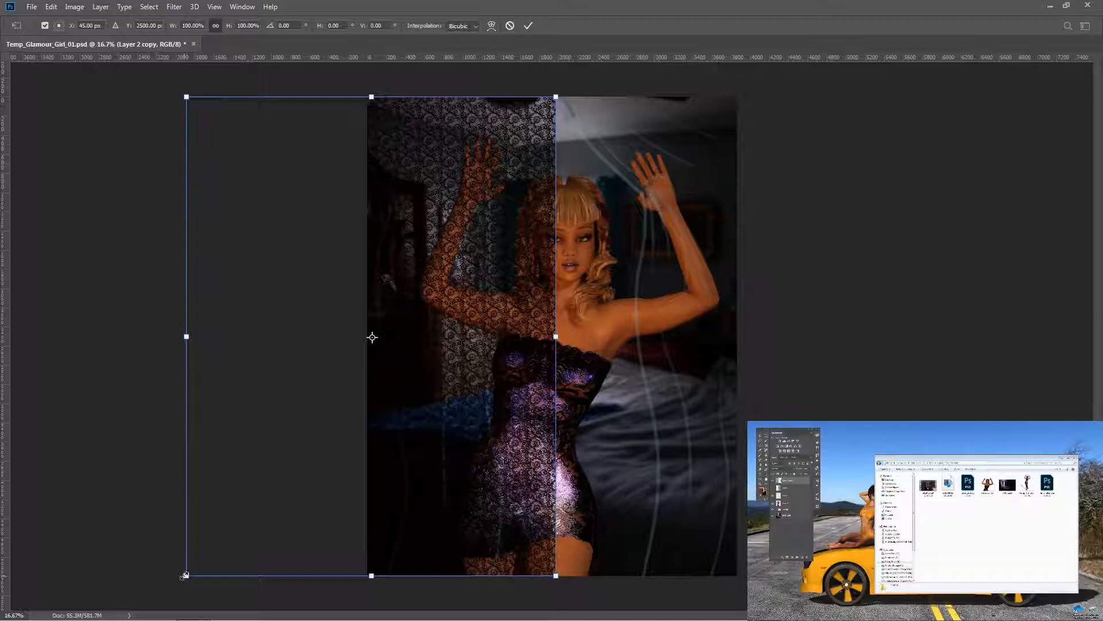
{"action": "left_click_drag", "start_coordinate": [186, 575], "coordinate": [169, 597]}
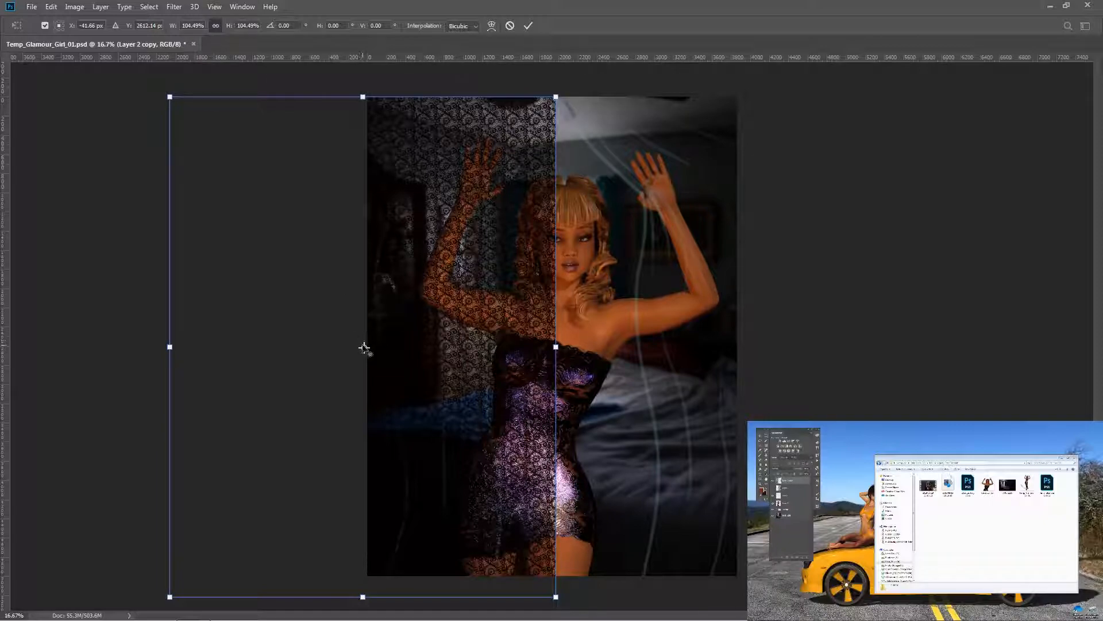
Place the transform's reference point near the lace copy's upper right corner and rotate the copy about 6.2° clockwise
{"action": "left_click_drag", "start_coordinate": [365, 347], "coordinate": [547, 128]}
{"action": "left_click_drag", "start_coordinate": [130, 599], "coordinate": [56, 574]}
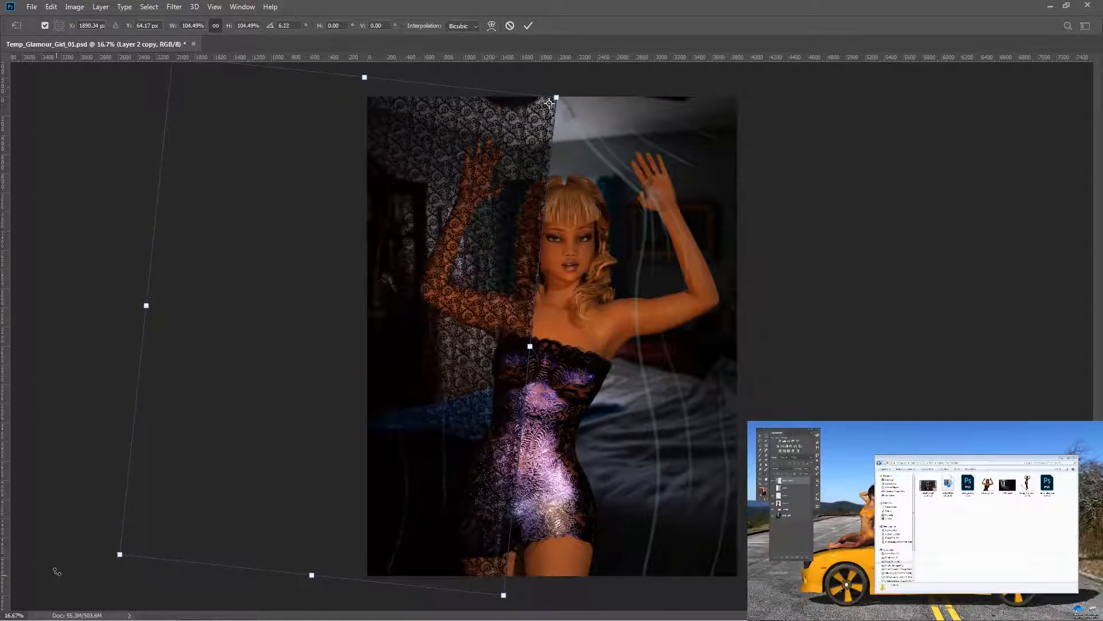
{"action": "key", "text": "Return"}
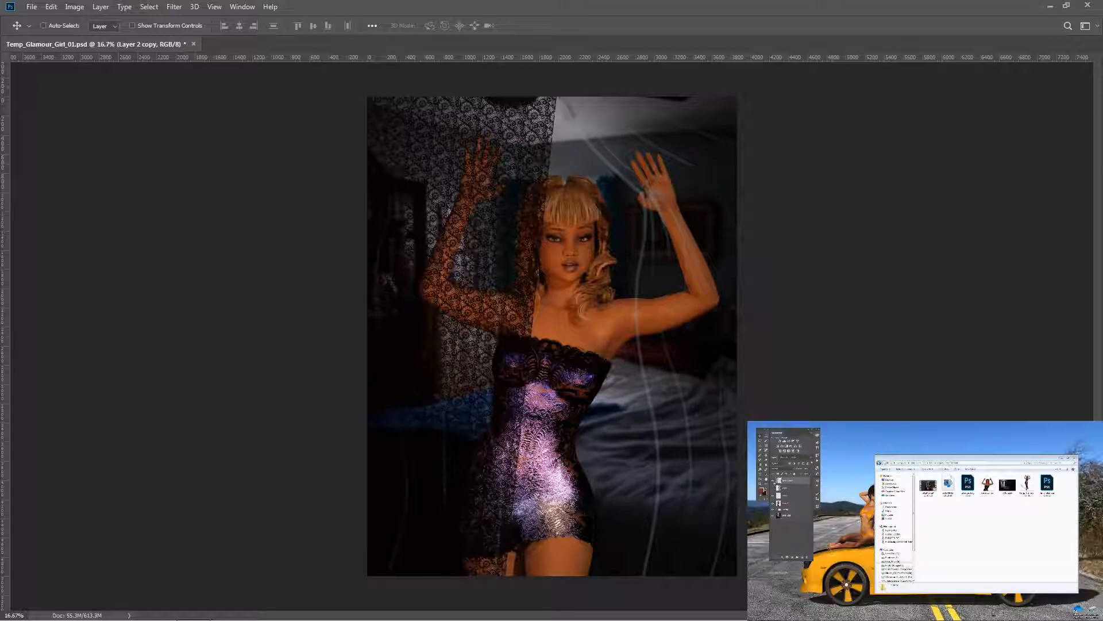
Show only the original lace layer on the right half and enlarge it proportionally to about 104.2%
{"action": "left_click", "coordinate": [773, 480]}
{"action": "left_click", "coordinate": [773, 488]}
{"action": "left_click", "coordinate": [780, 488]}
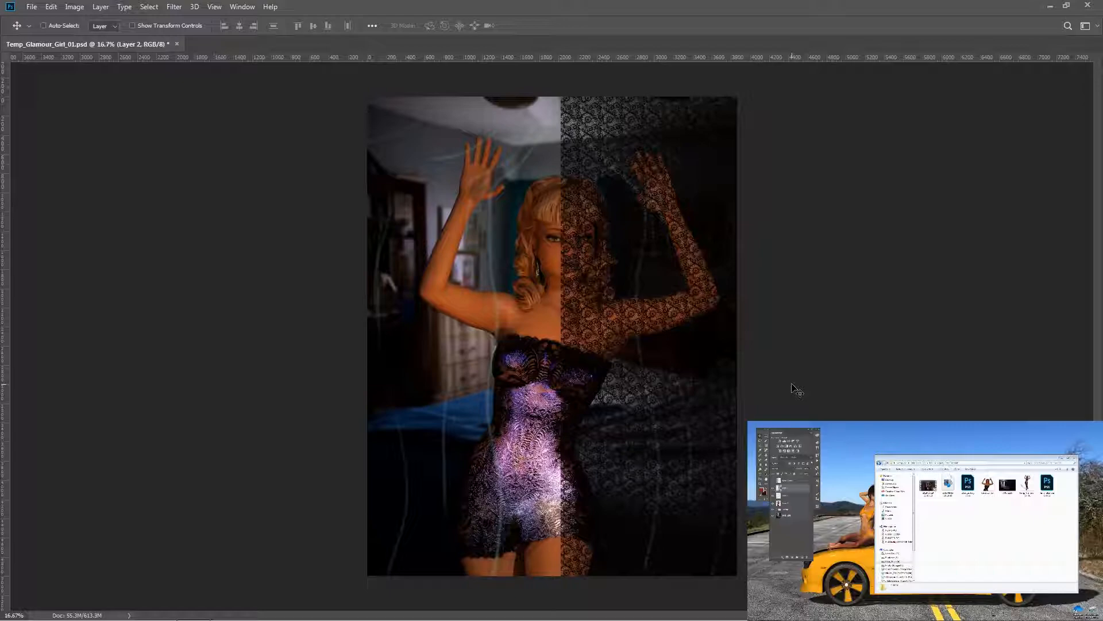
{"action": "key", "text": "ctrl+t"}
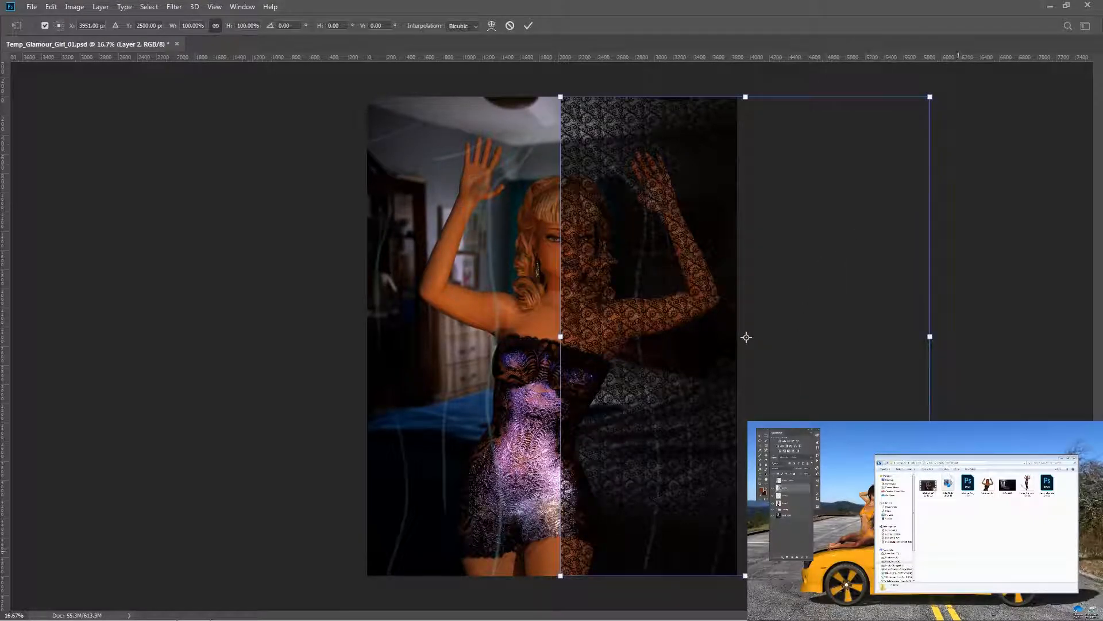
{"action": "left_click_drag", "start_coordinate": [931, 577], "coordinate": [957, 591]}
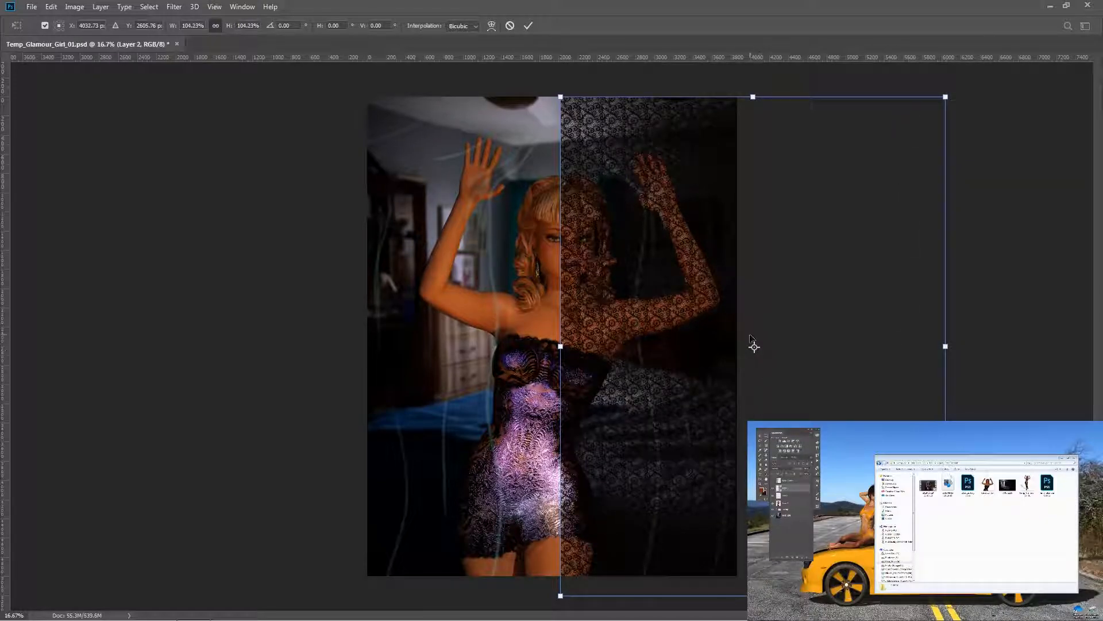
Rotate the right lace layer to about -8.5° around a reference point near its upper left corner and scale it to about 105%
{"action": "left_click_drag", "start_coordinate": [695, 264], "coordinate": [575, 105]}
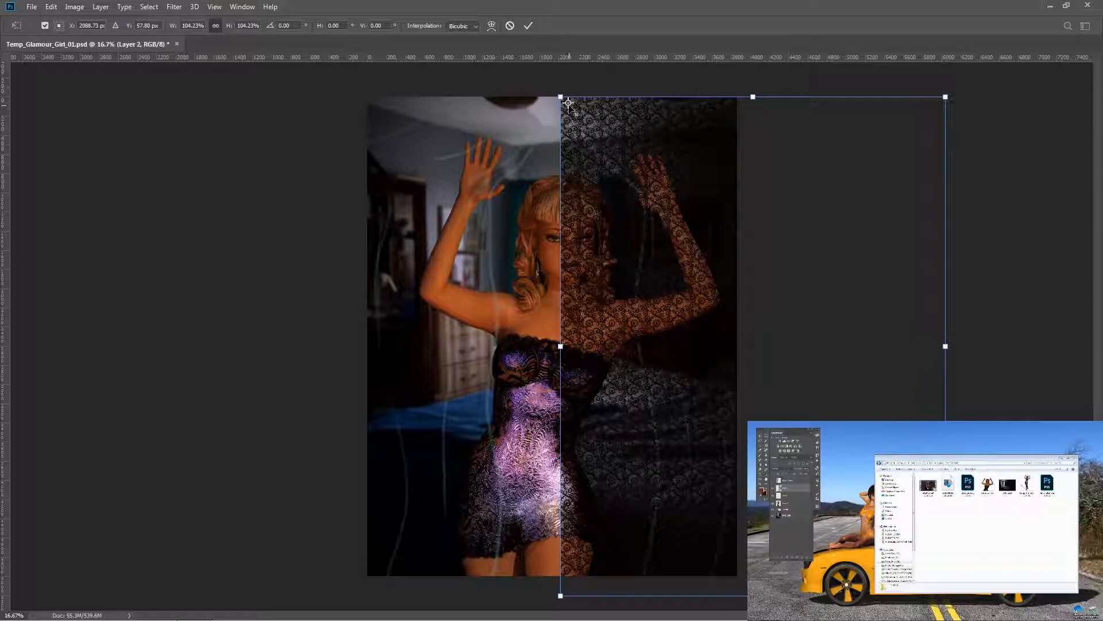
{"action": "left_click_drag", "start_coordinate": [985, 603], "coordinate": [1084, 562]}
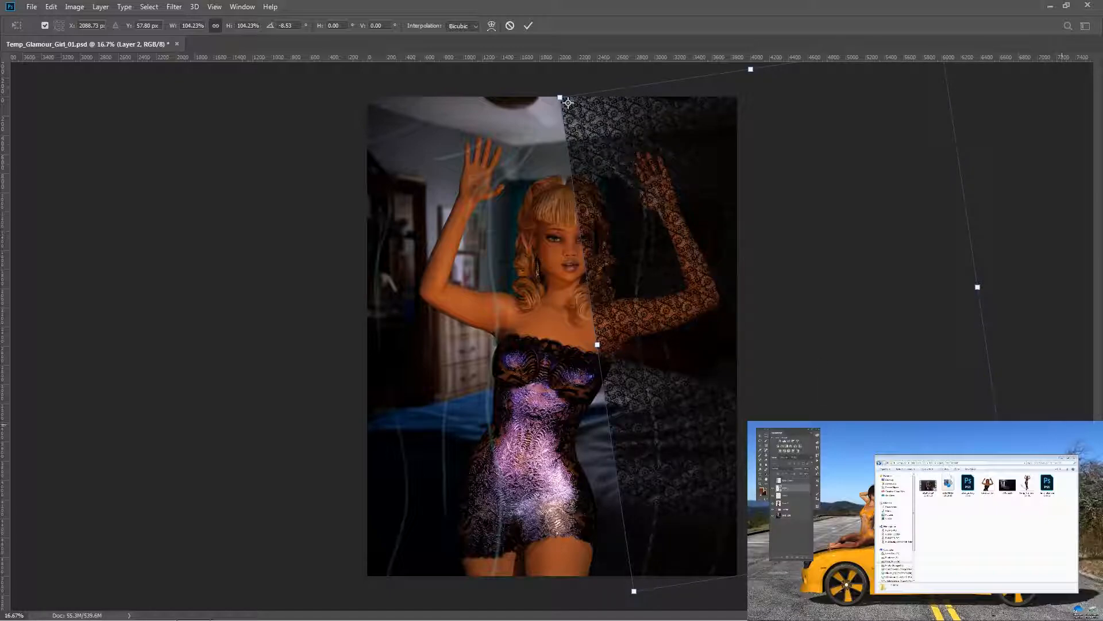
{"action": "left_click_drag", "start_coordinate": [823, 565], "coordinate": [823, 568]}
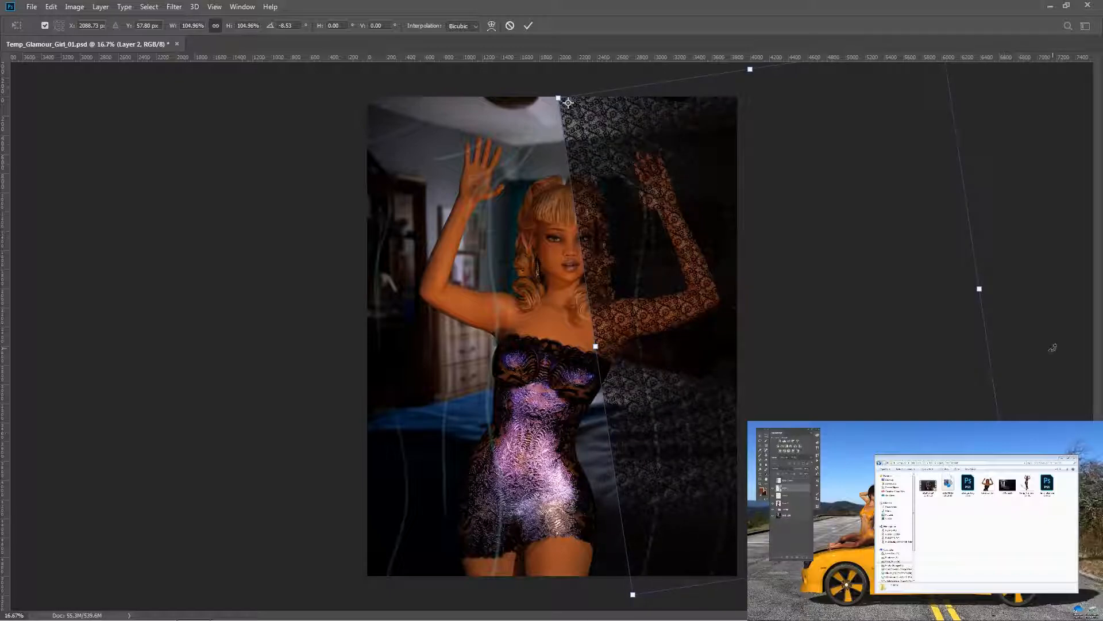
{"action": "key", "text": "Return"}
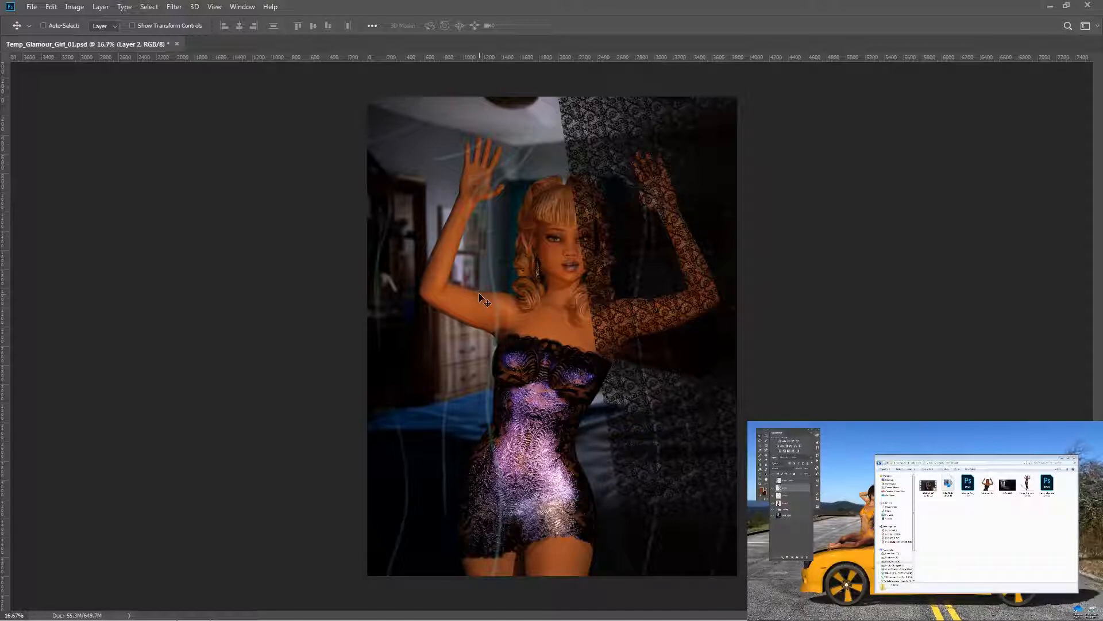
{"action": "scroll", "coordinate": [479, 292], "scroll_direction": "up", "scroll_amount": 1}
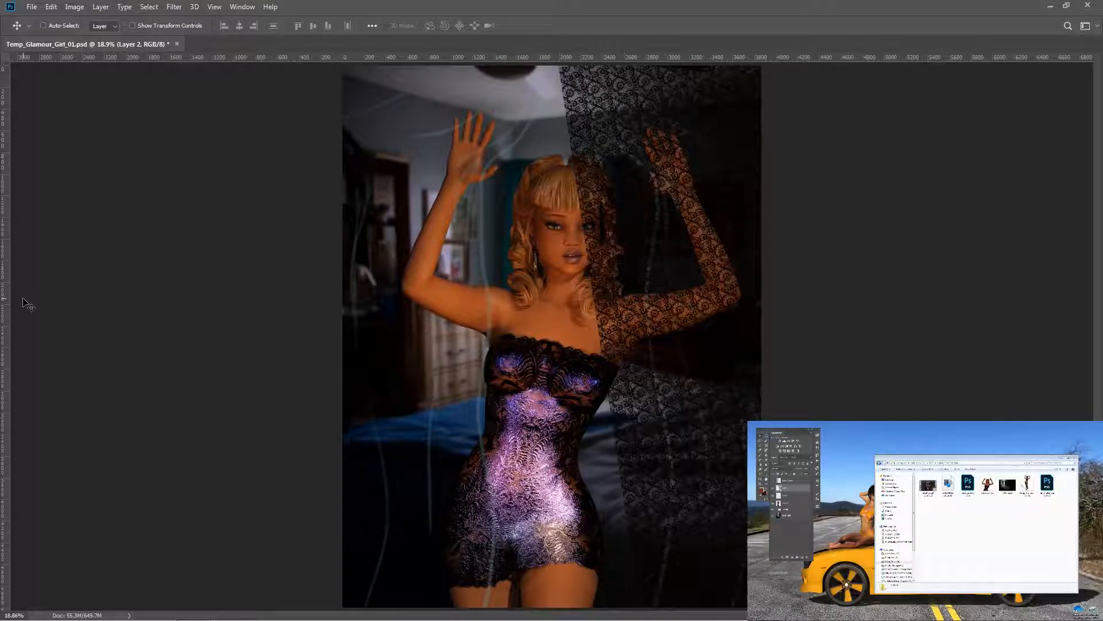
Duplicate the right lace layer and open the original lace layer in the Liquify filter
{"action": "key", "text": "ctrl+j"}
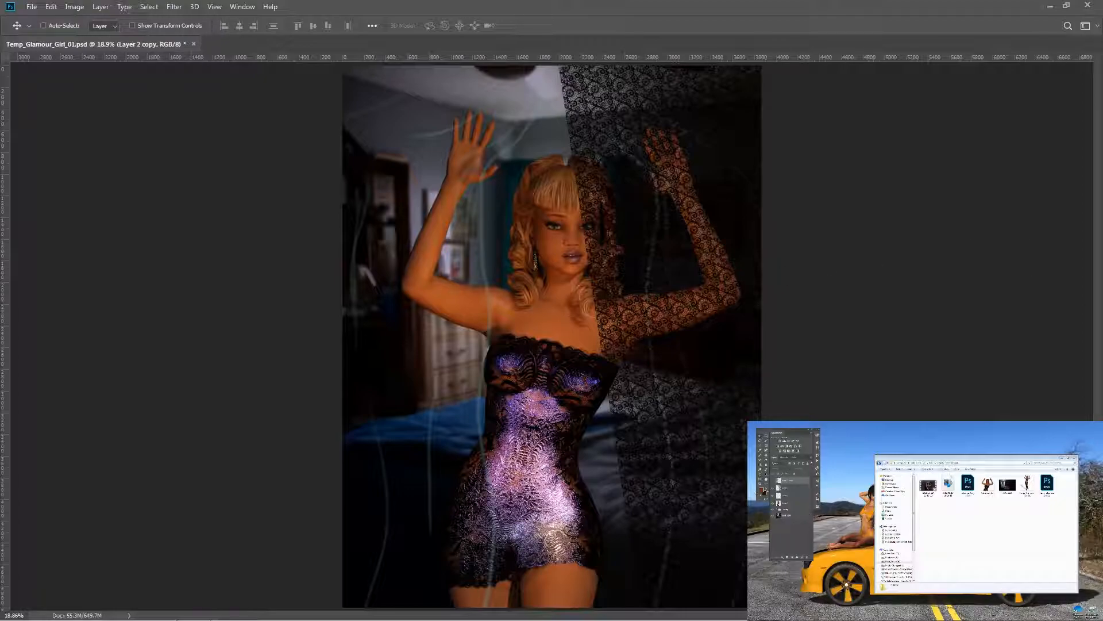
{"action": "left_click", "coordinate": [789, 488]}
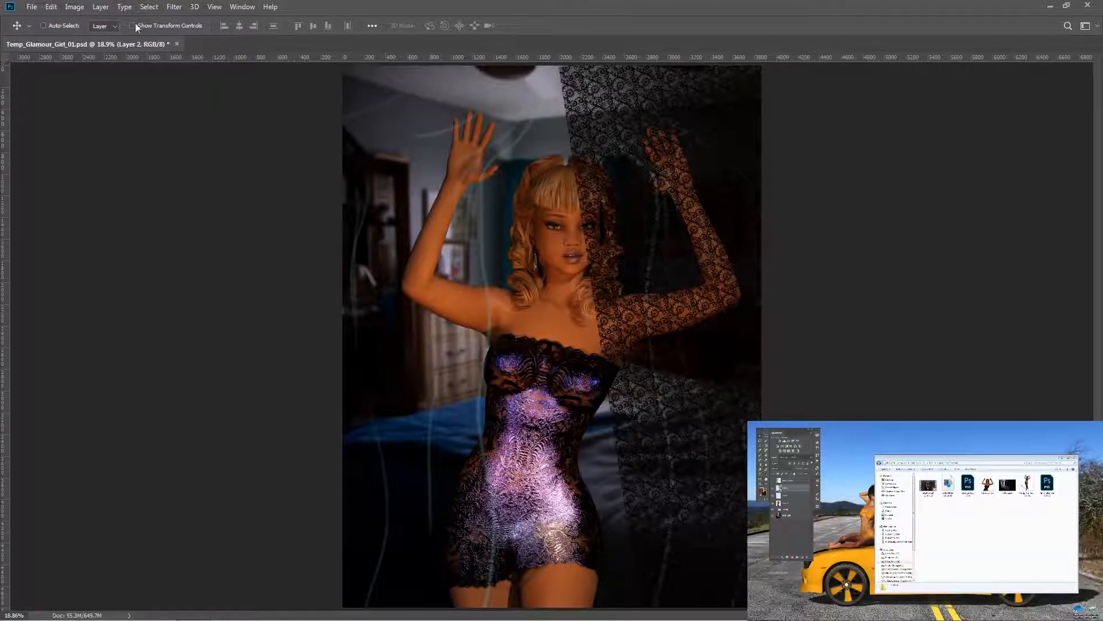
{"action": "left_click", "coordinate": [174, 7]}
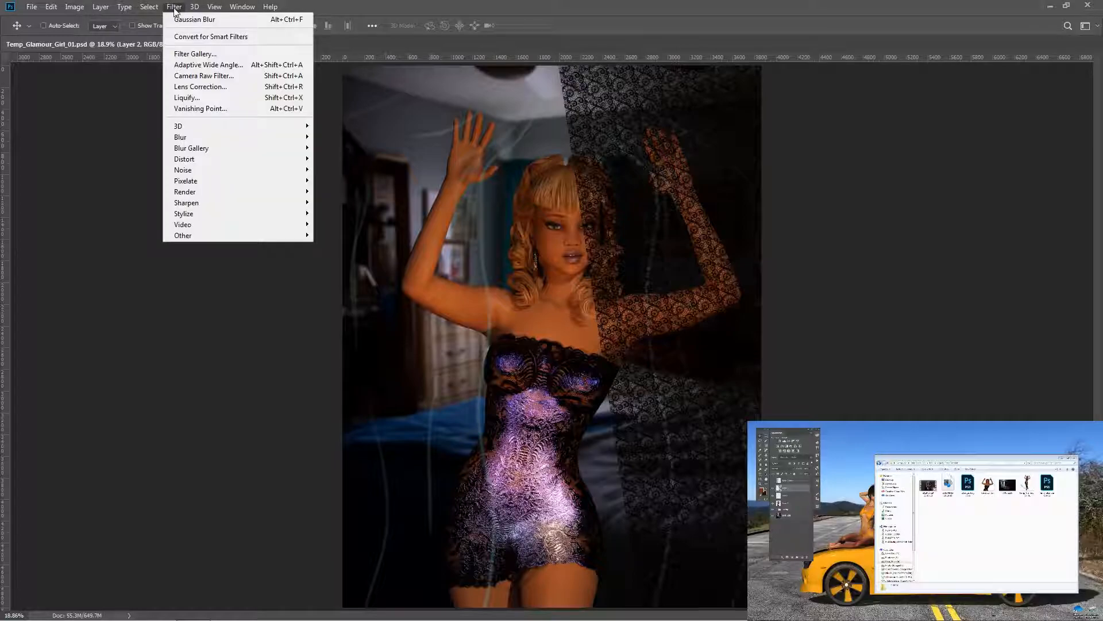
{"action": "left_click", "coordinate": [188, 97]}
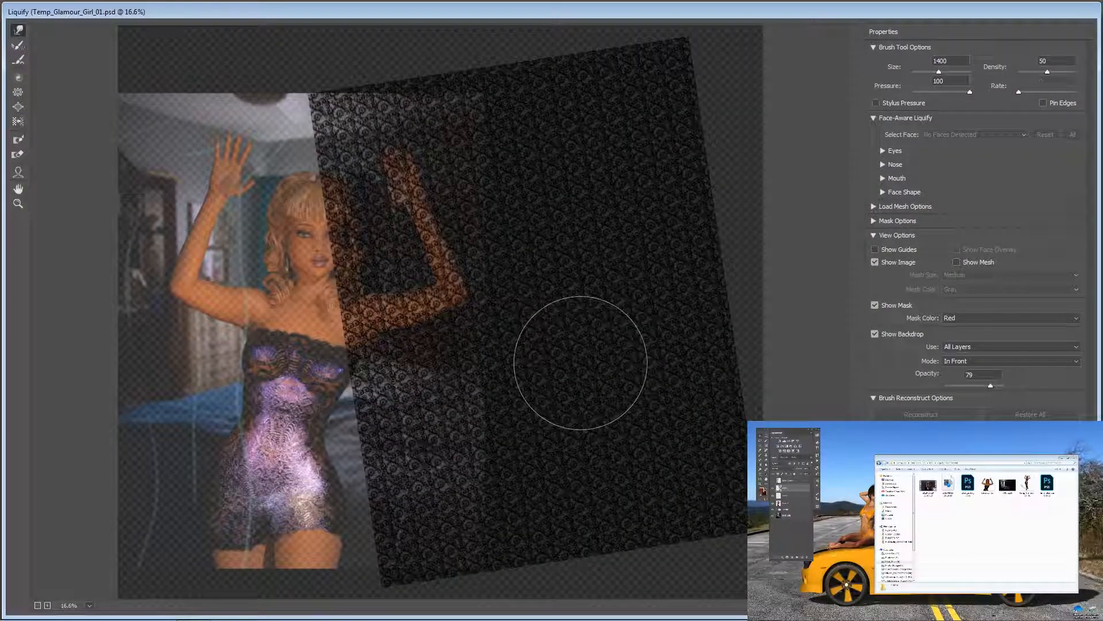
{"action": "key", "text": "ctrl+plus"}
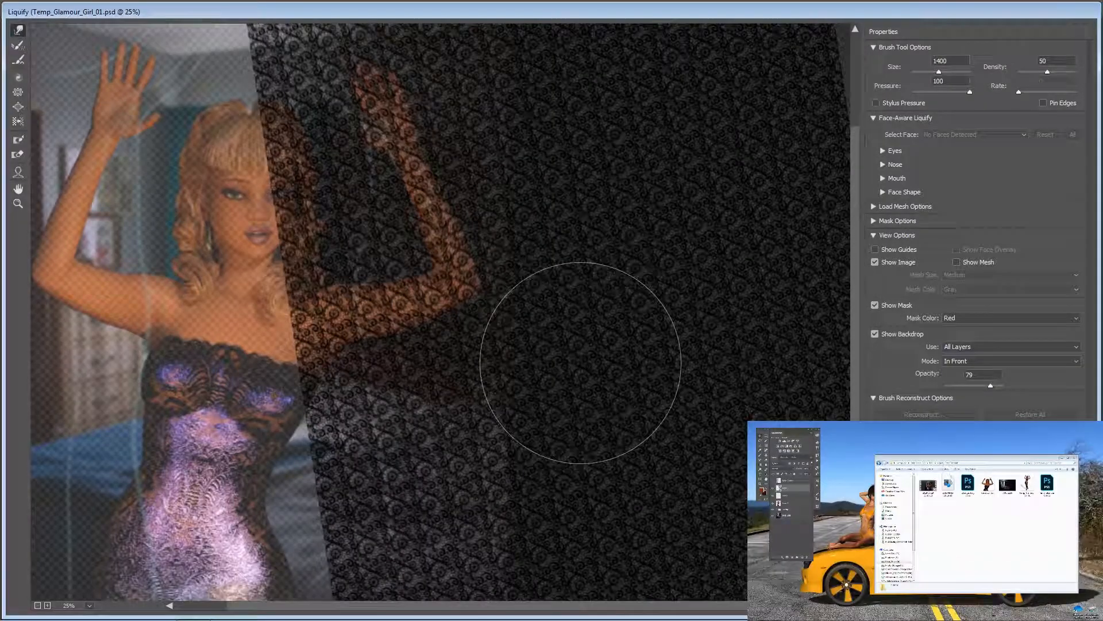
{"action": "mouse_move", "coordinate": [520, 264]}
{"action": "left_mouse_down"}
{"action": "mouse_move", "coordinate": [574, 236]}
{"action": "mouse_move", "coordinate": [613, 291]}
{"action": "mouse_move", "coordinate": [603, 261]}
{"action": "left_mouse_up"}
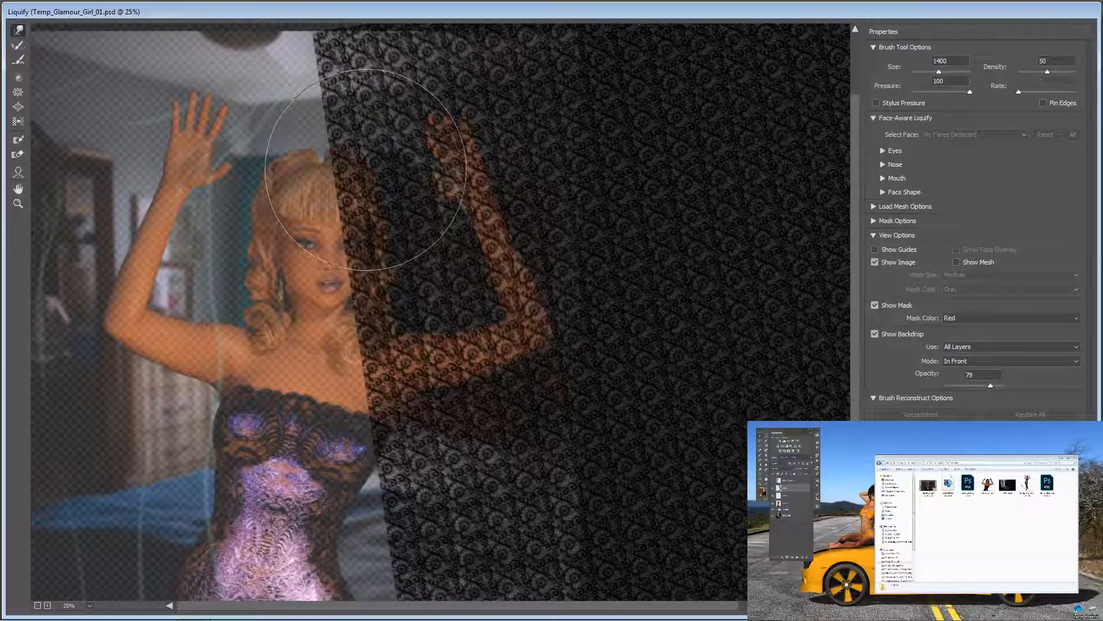
{"action": "key", "text": "bracketright"}
{"action": "key", "text": "bracketright"}
{"action": "key", "text": "bracketright"}
{"action": "key", "text": "bracketright"}
{"action": "key", "text": "bracketright"}
{"action": "key", "text": "bracketright"}
{"action": "key", "text": "bracketright"}
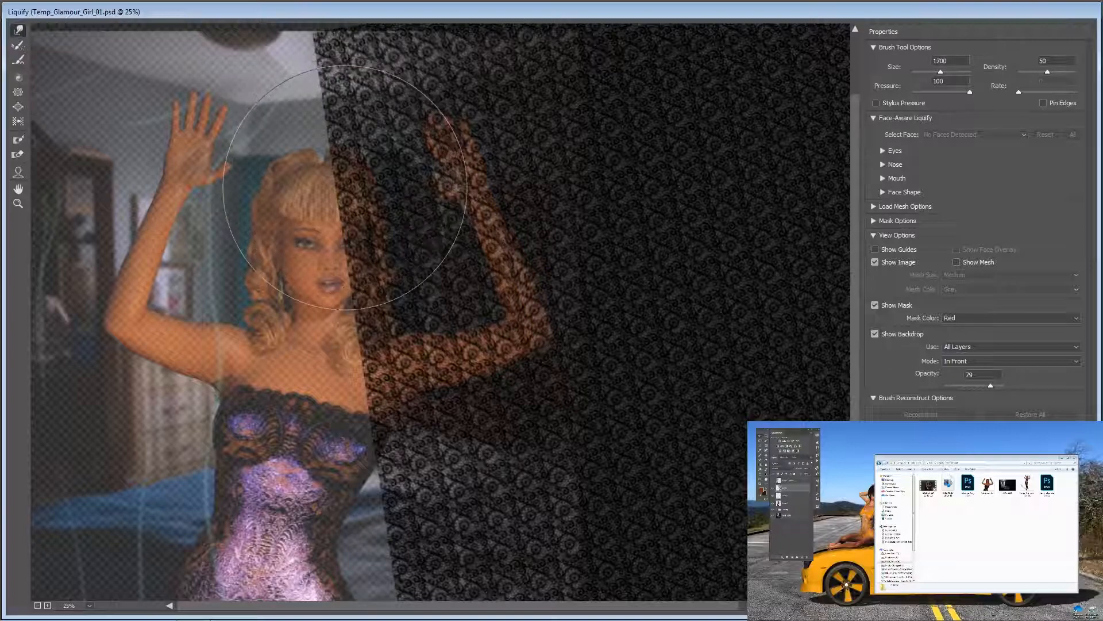
{"action": "key", "text": "bracketright"}
{"action": "key", "text": "bracketright"}
{"action": "key", "text": "bracketright"}
{"action": "key", "text": "bracketright"}
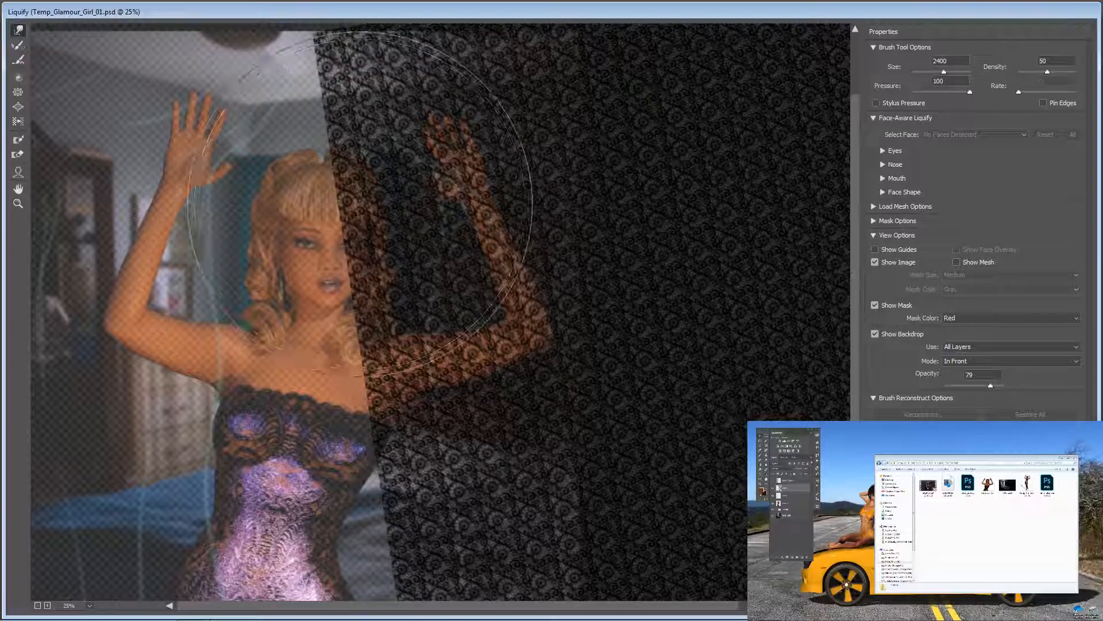
{"action": "key", "text": "bracketright"}
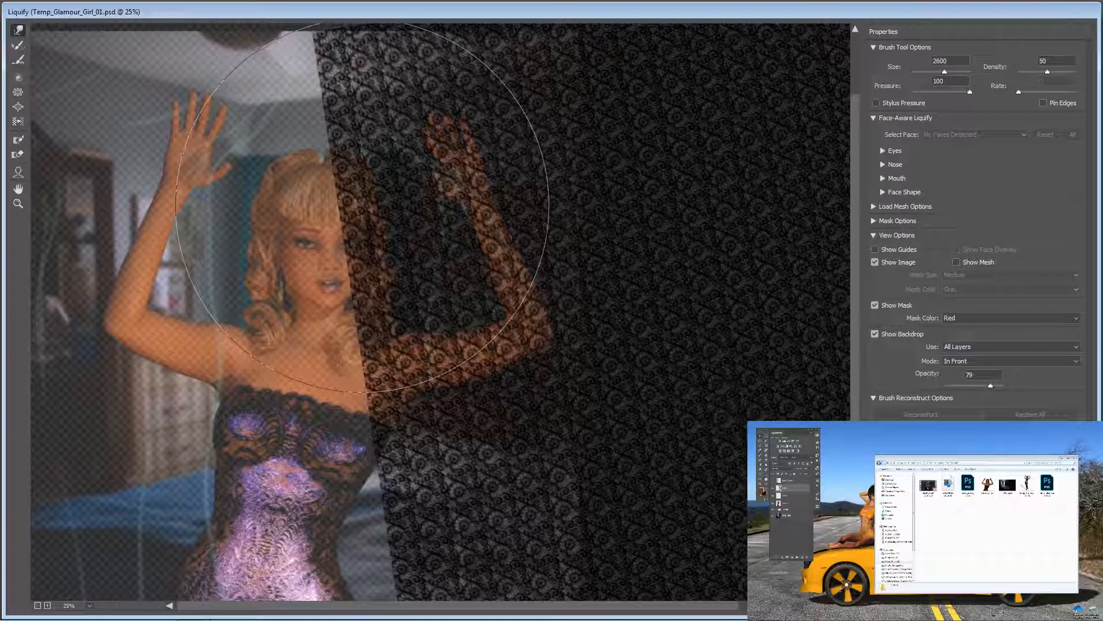
{"action": "key", "text": "bracketright"}
{"action": "key", "text": "bracketright"}
{"action": "key", "text": "bracketright"}
{"action": "key", "text": "bracketright"}
{"action": "key", "text": "bracketright"}
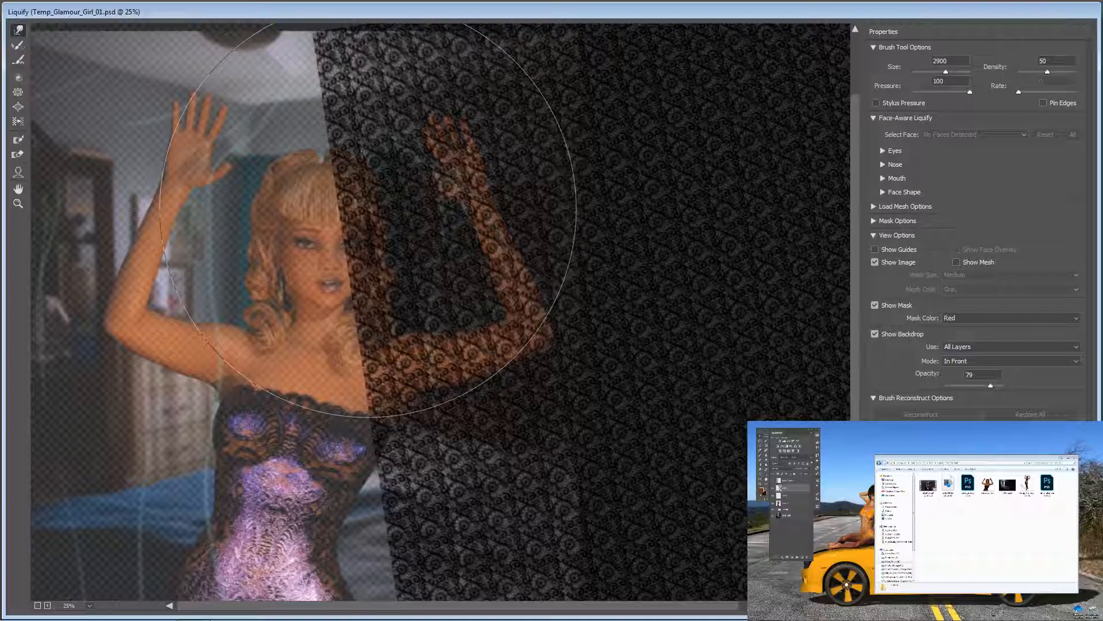
{"action": "key", "text": "bracketleft"}
{"action": "key", "text": "bracketleft"}
{"action": "key", "text": "bracketleft"}
{"action": "key", "text": "bracketleft"}
{"action": "key", "text": "bracketleft"}
{"action": "key", "text": "bracketleft"}
{"action": "key", "text": "bracketleft"}
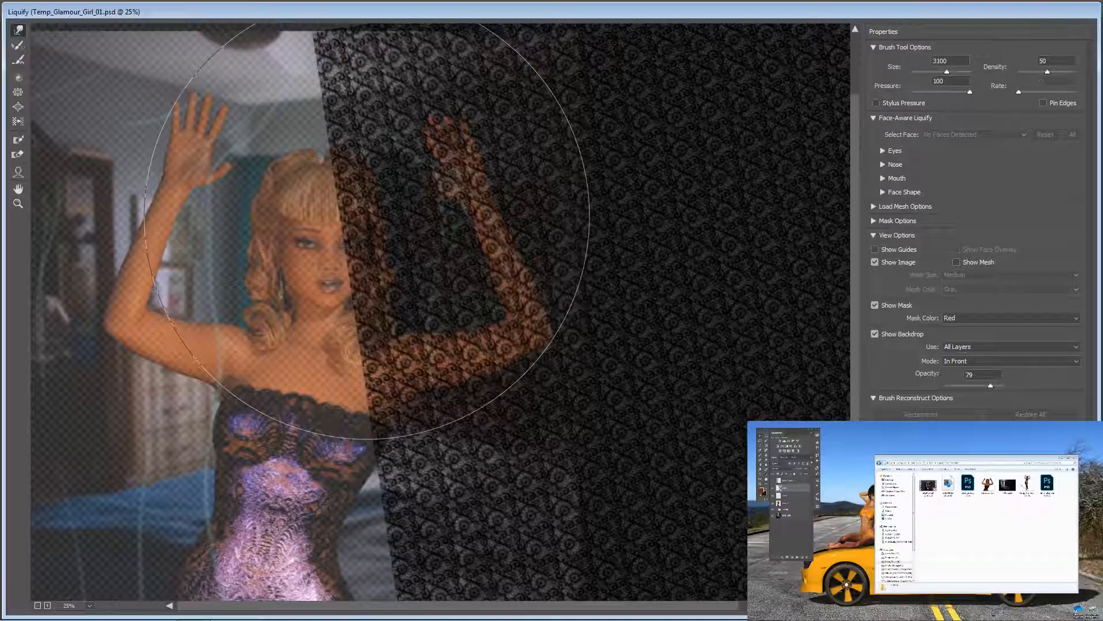
{"action": "key", "text": "bracketleft"}
{"action": "key", "text": "bracketleft"}
{"action": "key", "text": "bracketleft"}
{"action": "key", "text": "bracketleft"}
{"action": "key", "text": "bracketleft"}
{"action": "key", "text": "bracketleft"}
{"action": "key", "text": "bracketleft"}
{"action": "key", "text": "bracketleft"}
{"action": "key", "text": "bracketleft"}
{"action": "key", "text": "bracketleft"}
{"action": "key", "text": "bracketleft"}
{"action": "key", "text": "bracketleft"}
{"action": "key", "text": "bracketleft"}
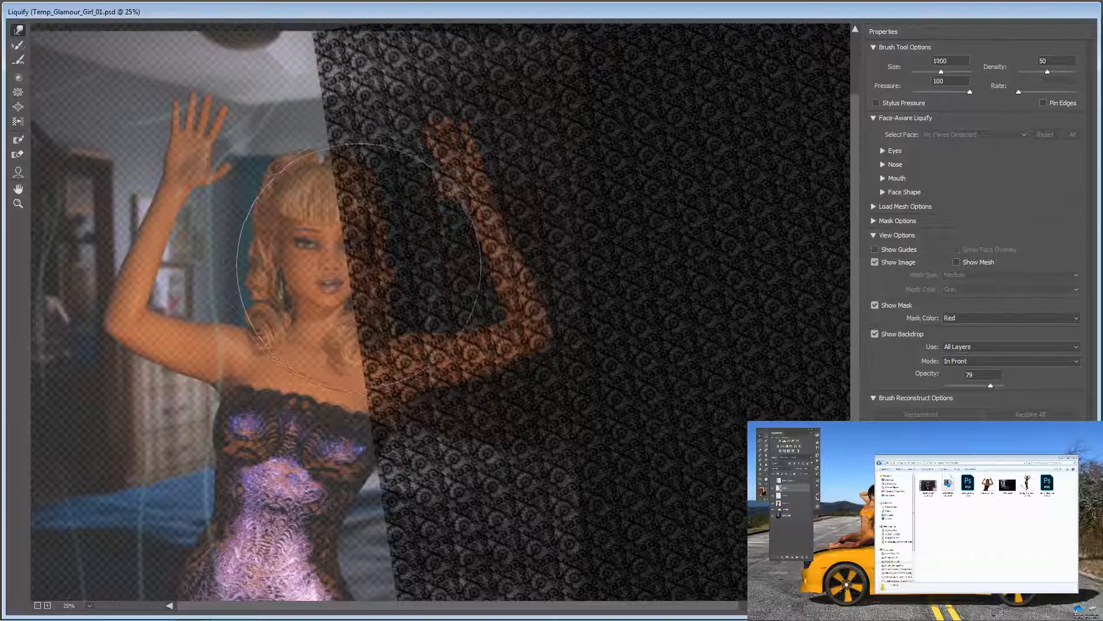
{"action": "key", "text": "bracketleft"}
{"action": "key", "text": "bracketleft"}
{"action": "key", "text": "bracketleft"}
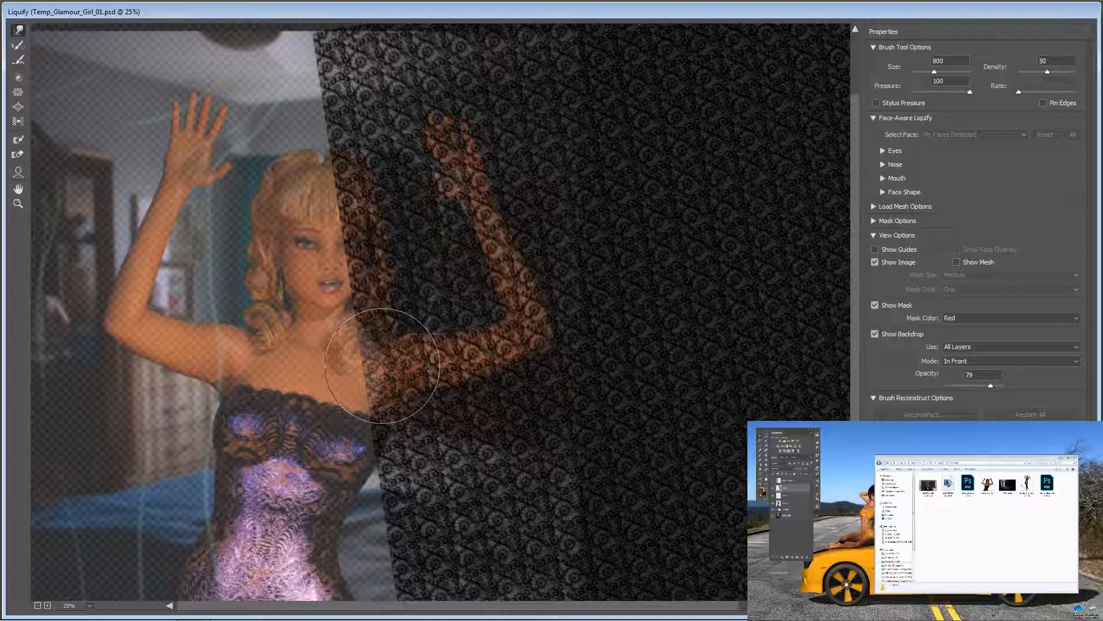
{"action": "left_click_drag", "start_coordinate": [382, 366], "coordinate": [363, 376]}
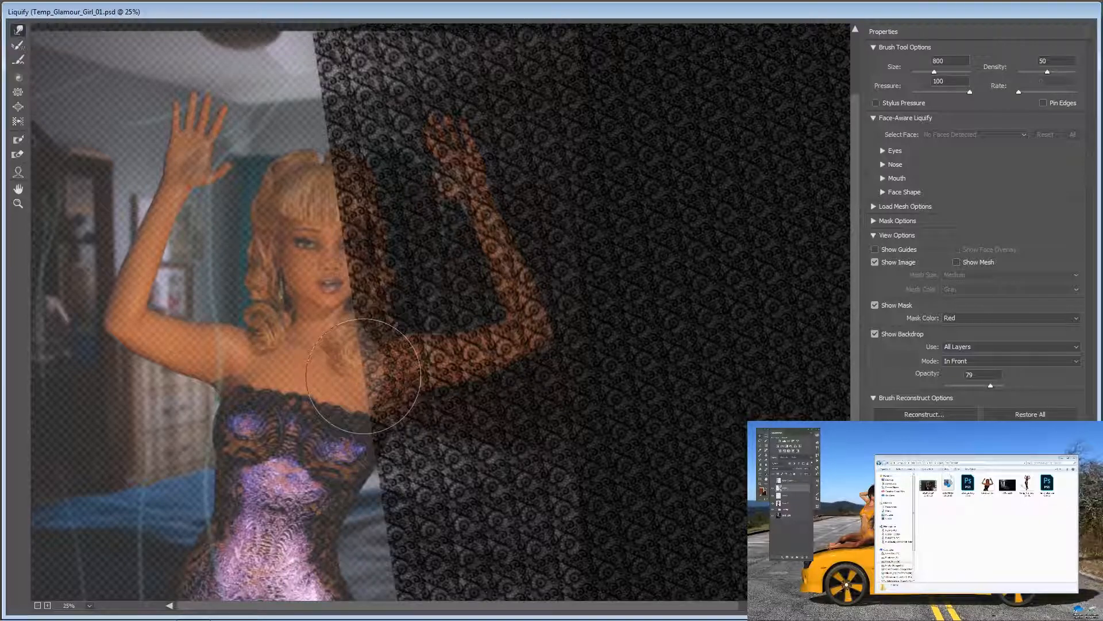
{"action": "key", "text": "ctrl+z"}
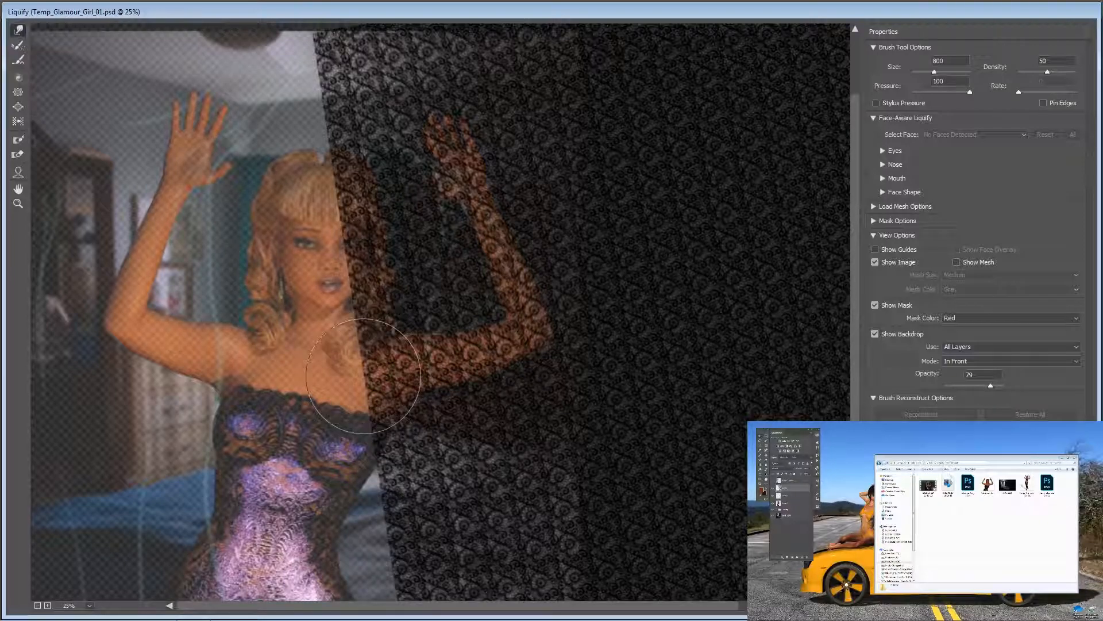
Using the Forward Warp tool at size 2600, push the lace's inner edge beside the girl's face and shoulder outward
{"action": "key", "text": "bracketright"}
{"action": "key", "text": "bracketright"}
{"action": "key", "text": "bracketright"}
{"action": "key", "text": "bracketright"}
{"action": "key", "text": "bracketright"}
{"action": "key", "text": "bracketright"}
{"action": "key", "text": "bracketright"}
{"action": "key", "text": "bracketright"}
{"action": "key", "text": "bracketright"}
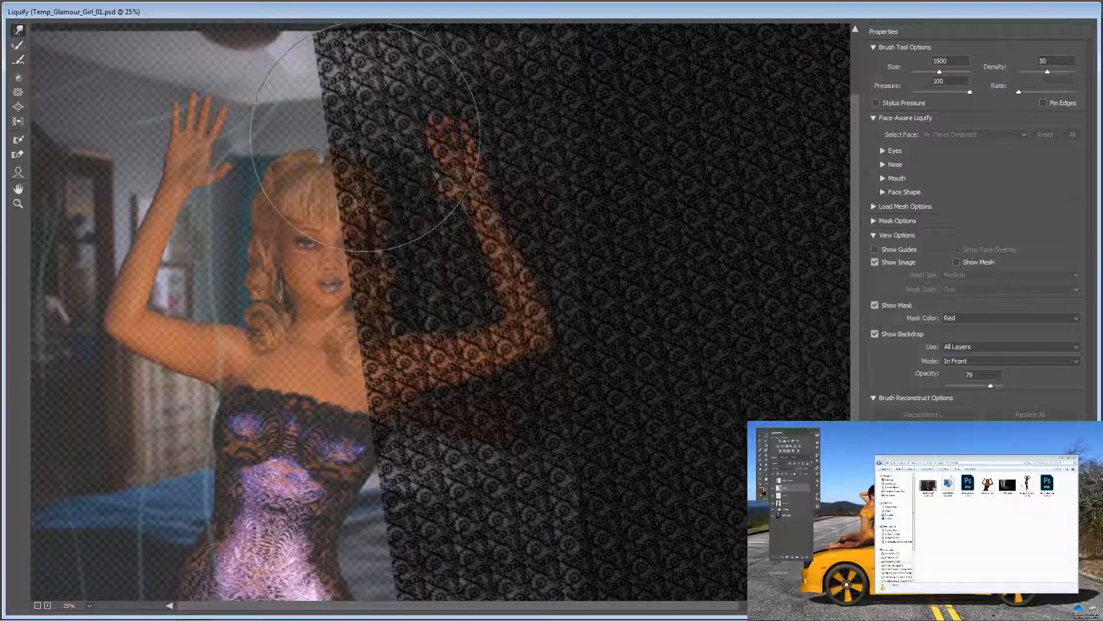
{"action": "key", "text": "bracketright"}
{"action": "key", "text": "bracketright"}
{"action": "key", "text": "bracketright"}
{"action": "key", "text": "bracketright"}
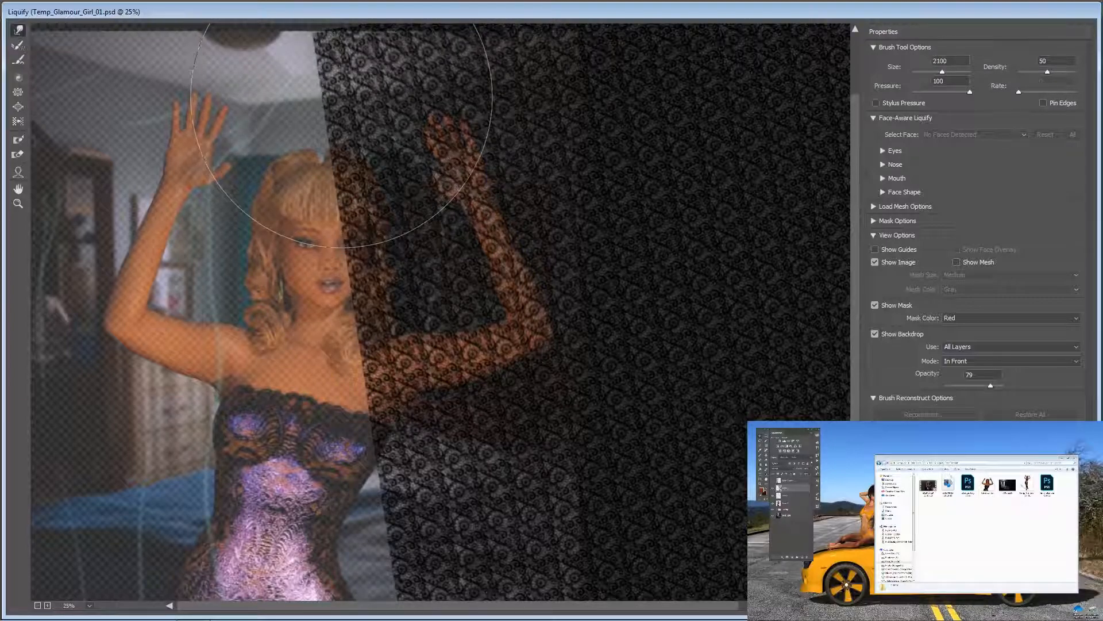
{"action": "key", "text": "bracketright"}
{"action": "key", "text": "bracketright"}
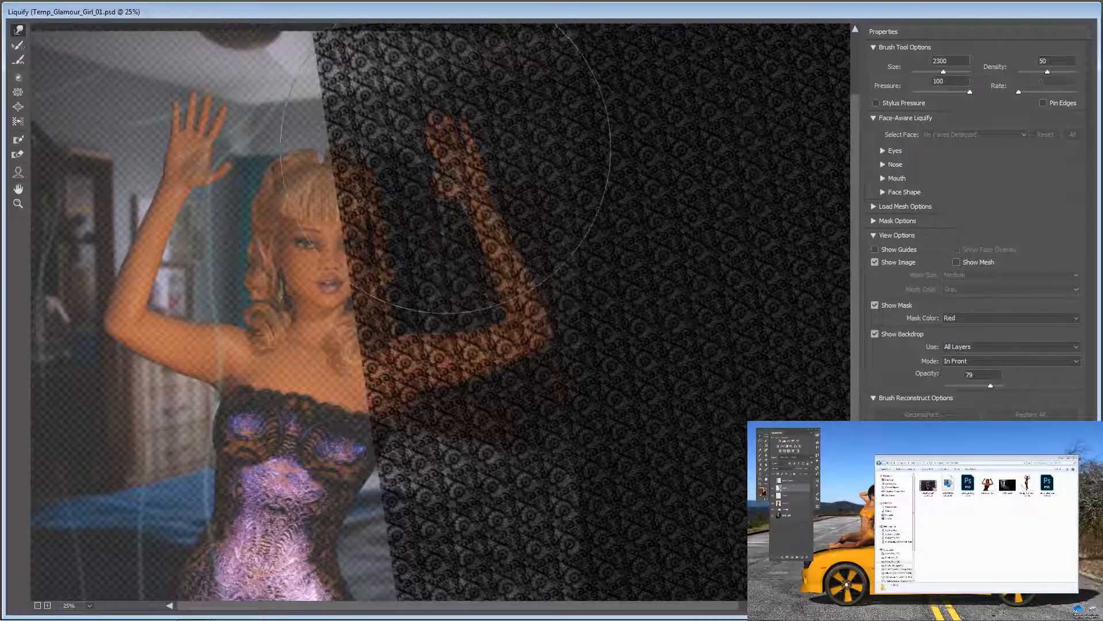
{"action": "key", "text": "bracketright"}
{"action": "key", "text": "bracketright"}
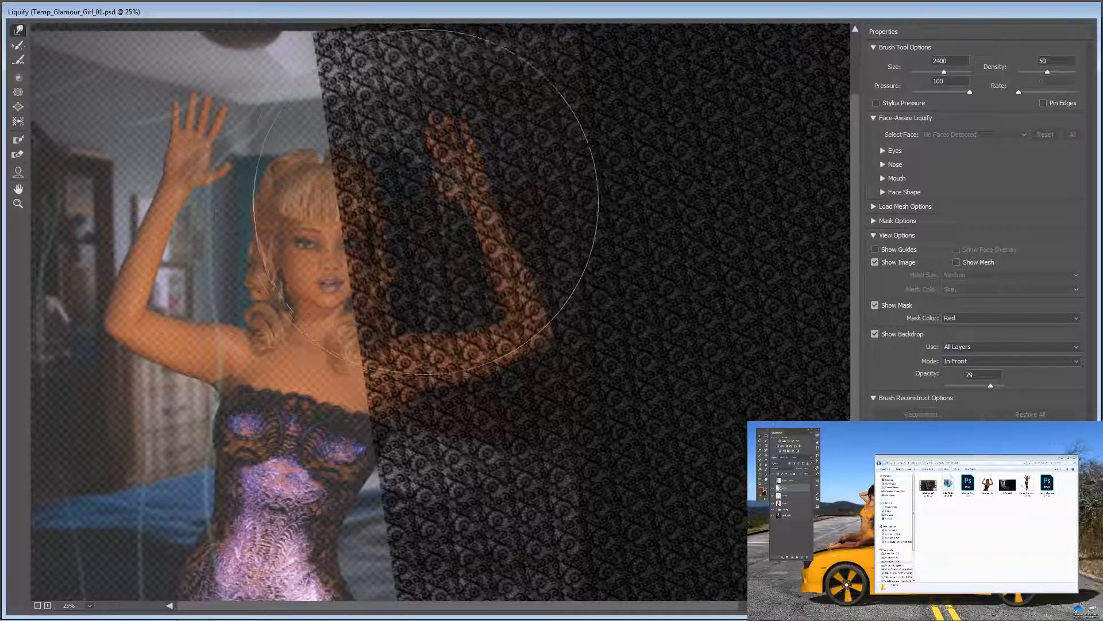
{"action": "key", "text": "bracketright"}
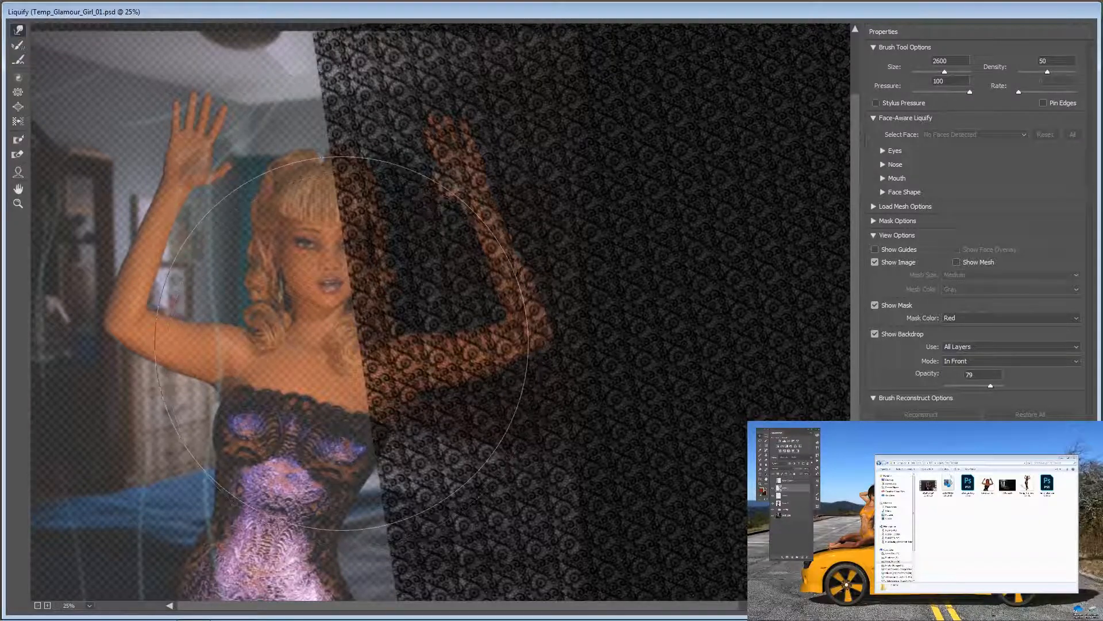
{"action": "left_click_drag", "start_coordinate": [348, 309], "coordinate": [387, 298]}
{"action": "left_click_drag", "start_coordinate": [315, 370], "coordinate": [315, 371]}
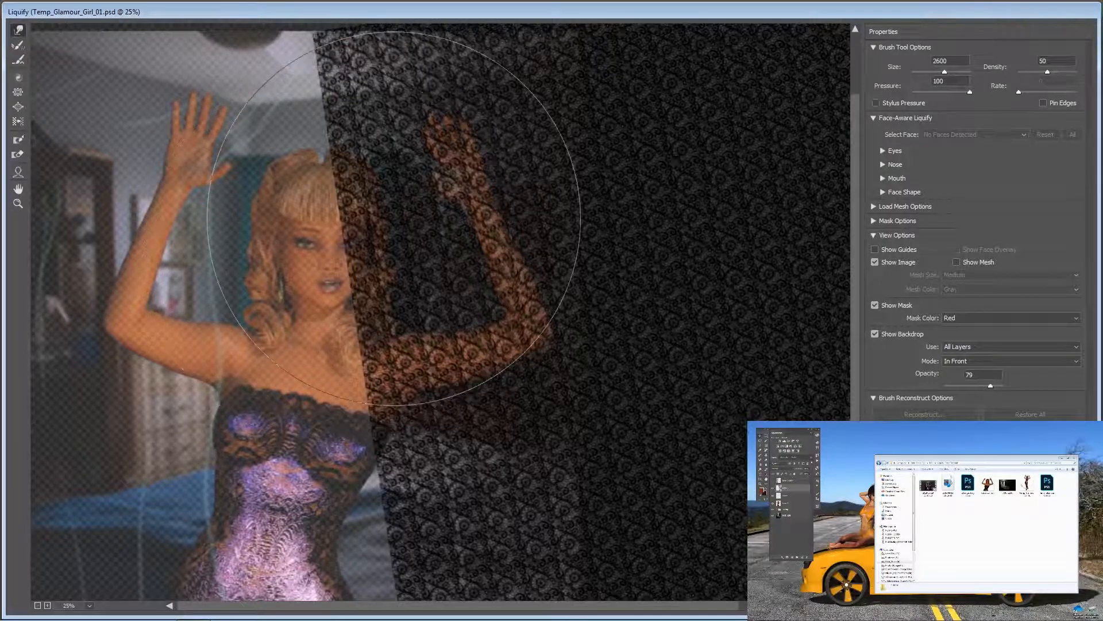
{"action": "left_click_drag", "start_coordinate": [333, 280], "coordinate": [362, 267]}
{"action": "left_click_drag", "start_coordinate": [360, 375], "coordinate": [399, 372]}
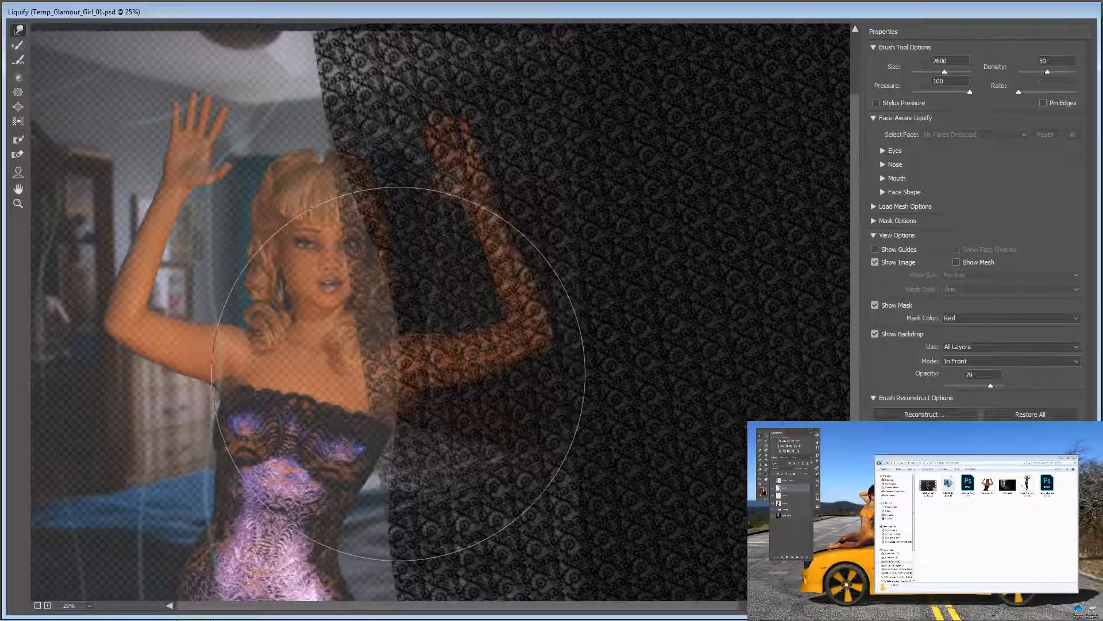
Enlarge the warp brush to 3800 and pull the lace edge farther away from the girl's hair and face
{"action": "key", "text": "bracketright"}
{"action": "key", "text": "bracketright"}
{"action": "key", "text": "bracketright"}
{"action": "key", "text": "bracketright"}
{"action": "key", "text": "bracketright"}
{"action": "key", "text": "bracketright"}
{"action": "key", "text": "bracketright"}
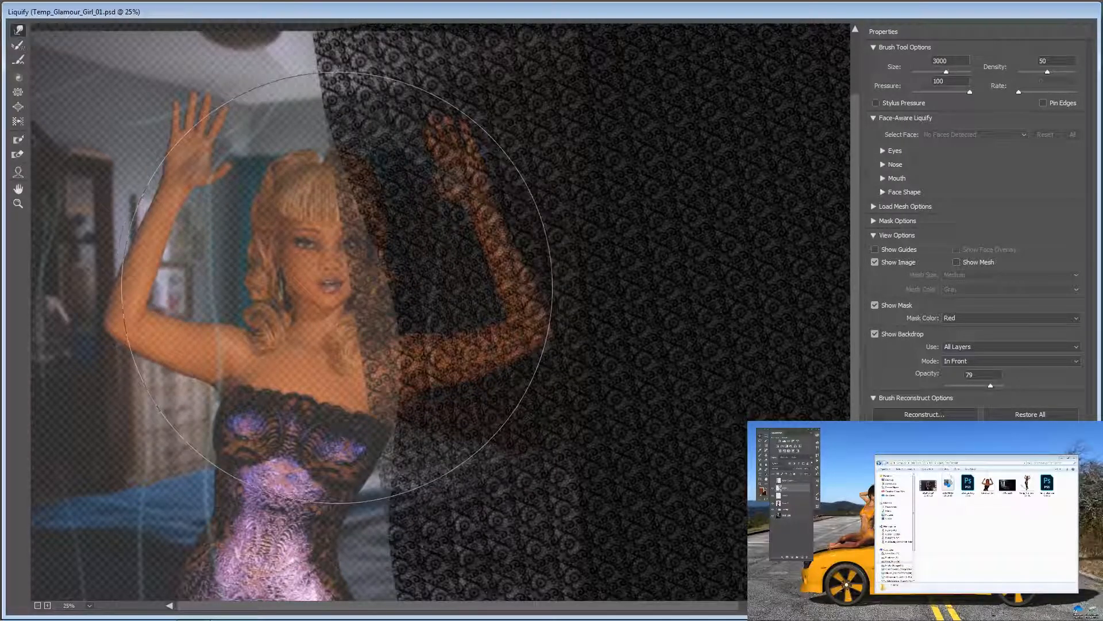
{"action": "key", "text": "bracketright"}
{"action": "key", "text": "bracketright"}
{"action": "key", "text": "bracketright"}
{"action": "key", "text": "bracketright"}
{"action": "key", "text": "bracketright"}
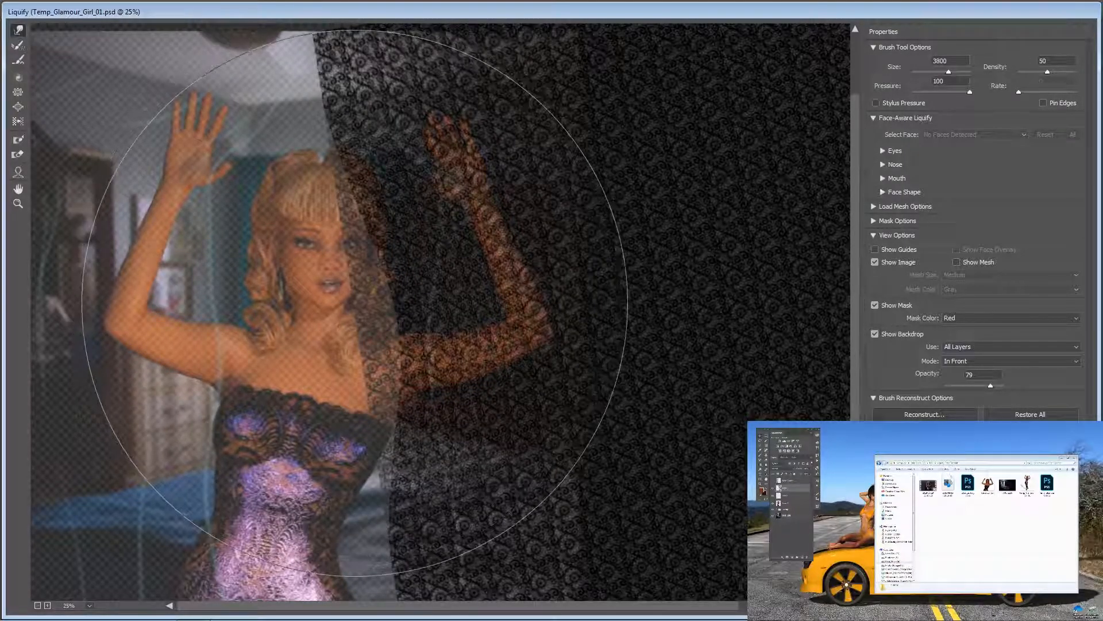
{"action": "left_click_drag", "start_coordinate": [366, 296], "coordinate": [385, 282]}
{"action": "mouse_move", "coordinate": [373, 421]}
{"action": "left_mouse_down"}
{"action": "mouse_move", "coordinate": [383, 423]}
{"action": "mouse_move", "coordinate": [371, 400]}
{"action": "left_mouse_up"}
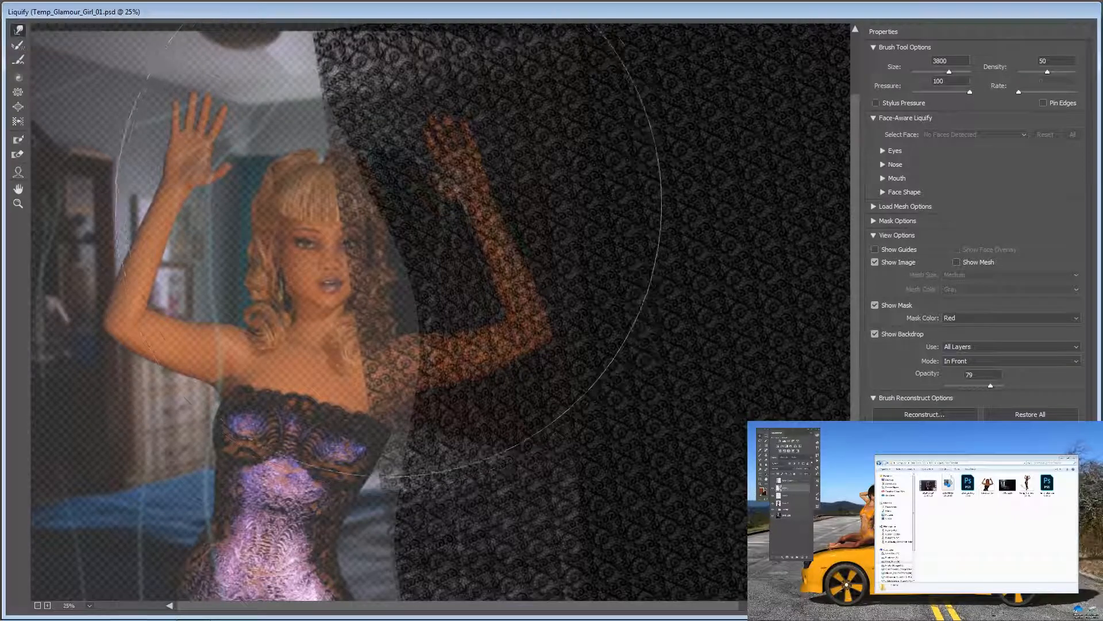
{"action": "left_click_drag", "start_coordinate": [405, 191], "coordinate": [424, 177]}
Reduce the warp brush to 2500 and push the lace edge toward the wrist of the arm raised behind it
{"action": "key", "text": "bracketleft"}
{"action": "key", "text": "bracketleft"}
{"action": "key", "text": "bracketleft"}
{"action": "key", "text": "bracketleft"}
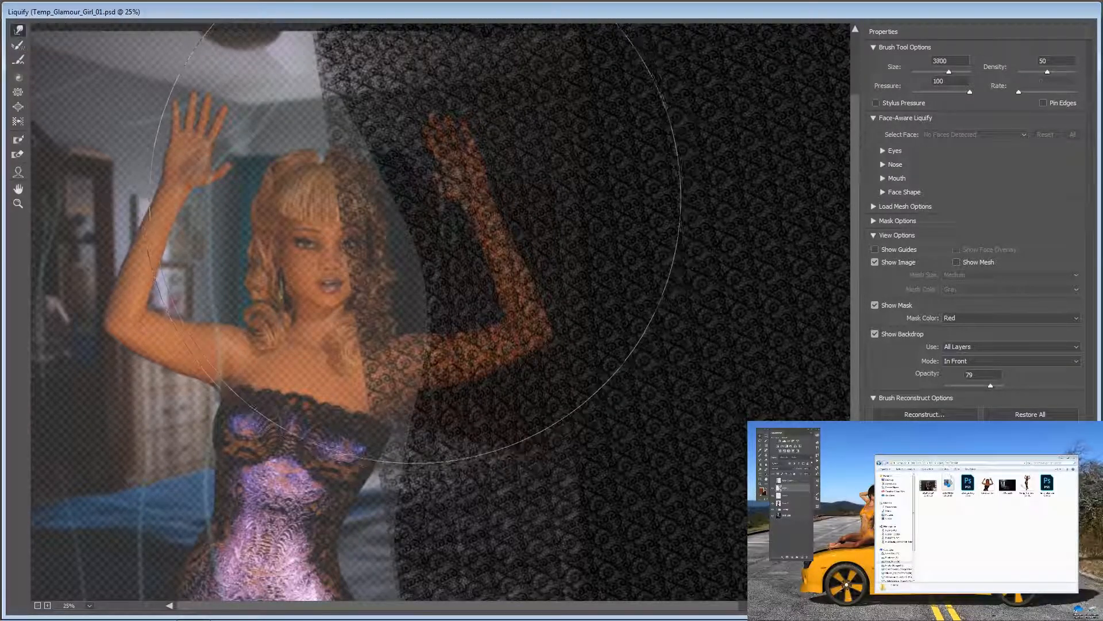
{"action": "key", "text": "bracketleft"}
{"action": "key", "text": "bracketleft"}
{"action": "key", "text": "bracketleft"}
{"action": "key", "text": "bracketleft"}
{"action": "key", "text": "bracketleft"}
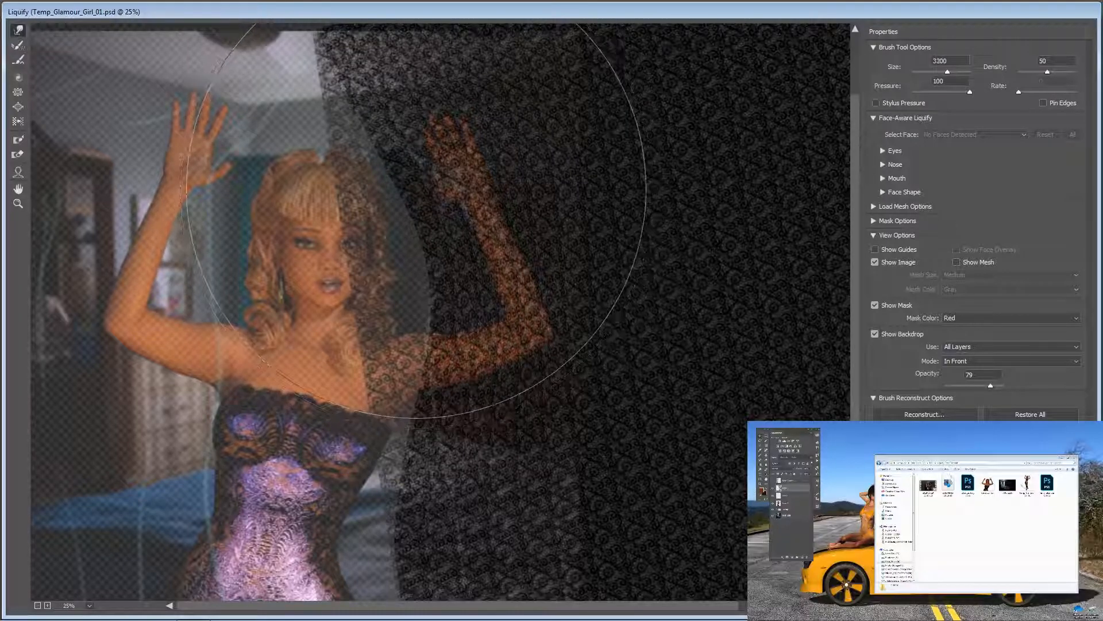
{"action": "key", "text": "bracketleft"}
{"action": "key", "text": "bracketleft"}
{"action": "key", "text": "bracketleft"}
{"action": "key", "text": "bracketleft"}
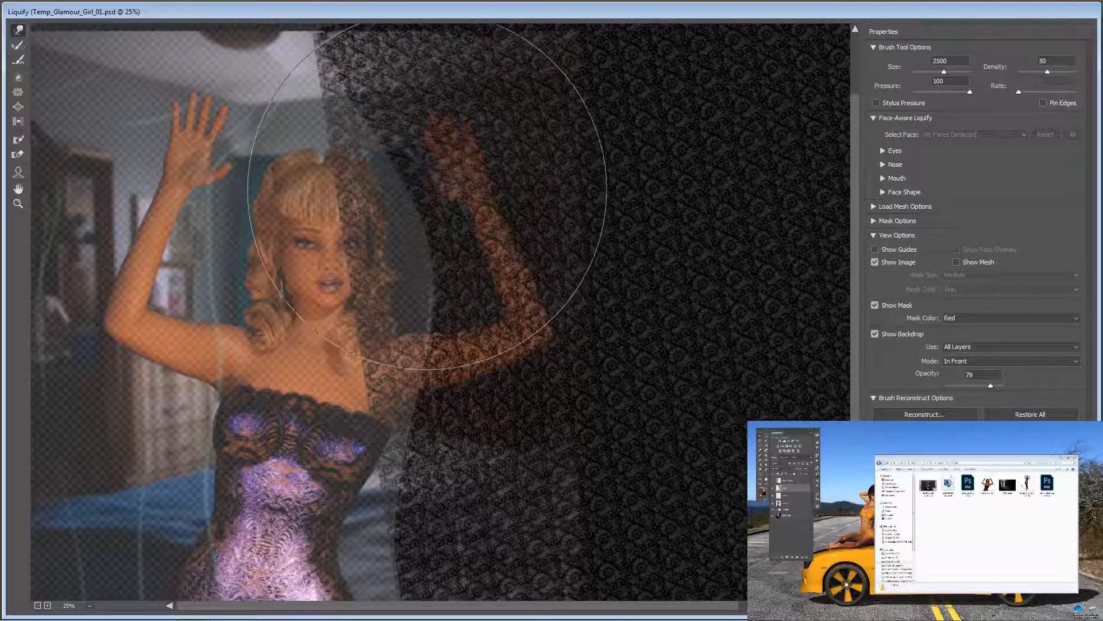
{"action": "mouse_move", "coordinate": [437, 195]}
{"action": "left_mouse_down"}
{"action": "mouse_move", "coordinate": [463, 182]}
{"action": "mouse_move", "coordinate": [438, 166]}
{"action": "mouse_move", "coordinate": [390, 155]}
{"action": "mouse_move", "coordinate": [447, 190]}
{"action": "left_mouse_up"}
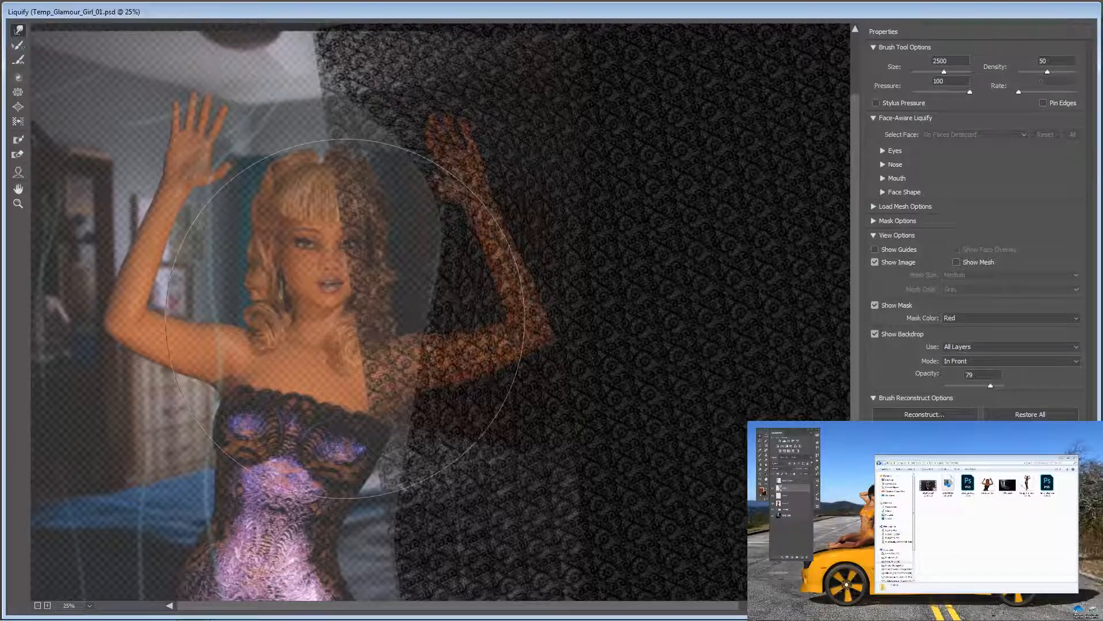
Enlarge the warp brush to 3000 and push the lace edge beside the waist and hips and its lower corner outward
{"action": "key", "text": "bracketright"}
{"action": "key", "text": "bracketright"}
{"action": "key", "text": "bracketright"}
{"action": "key", "text": "bracketright"}
{"action": "key", "text": "bracketright"}
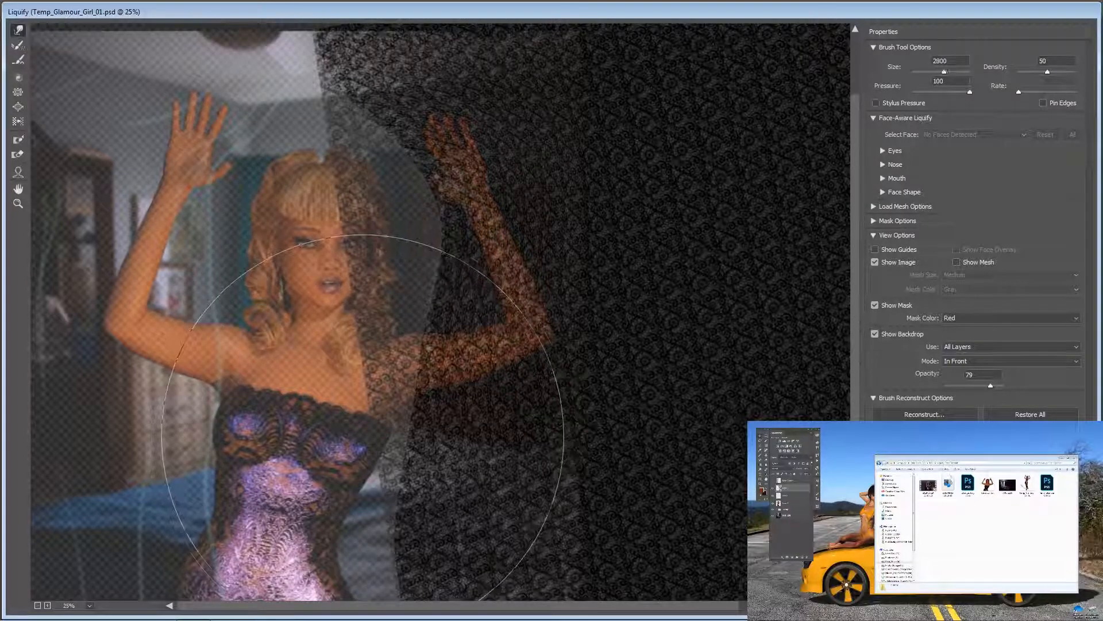
{"action": "left_click_drag", "start_coordinate": [339, 458], "coordinate": [325, 233]}
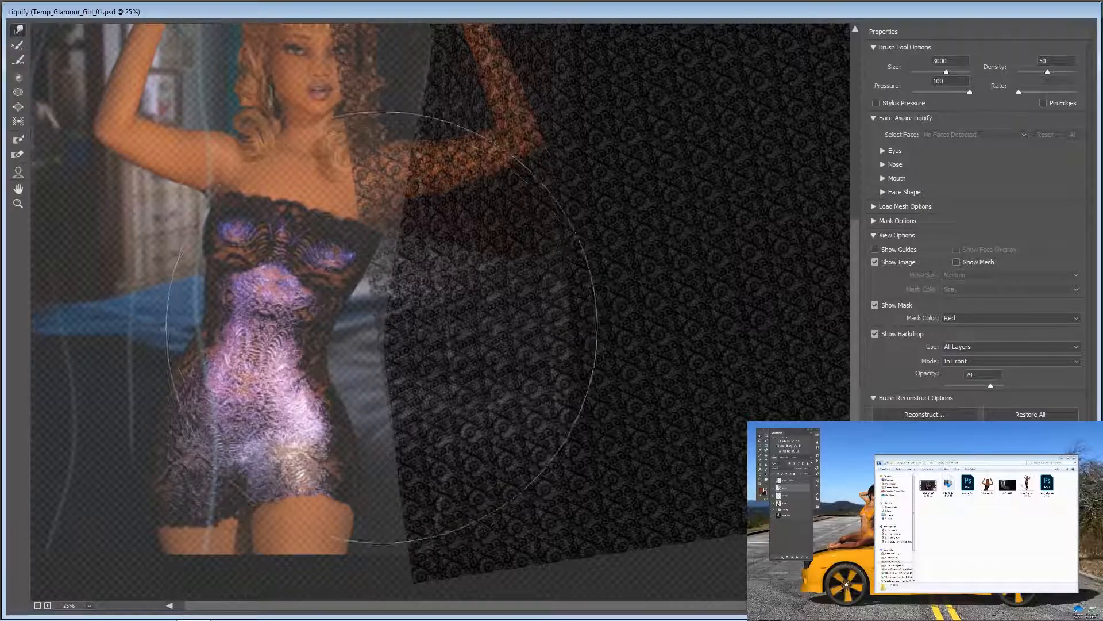
{"action": "left_click_drag", "start_coordinate": [368, 352], "coordinate": [449, 355]}
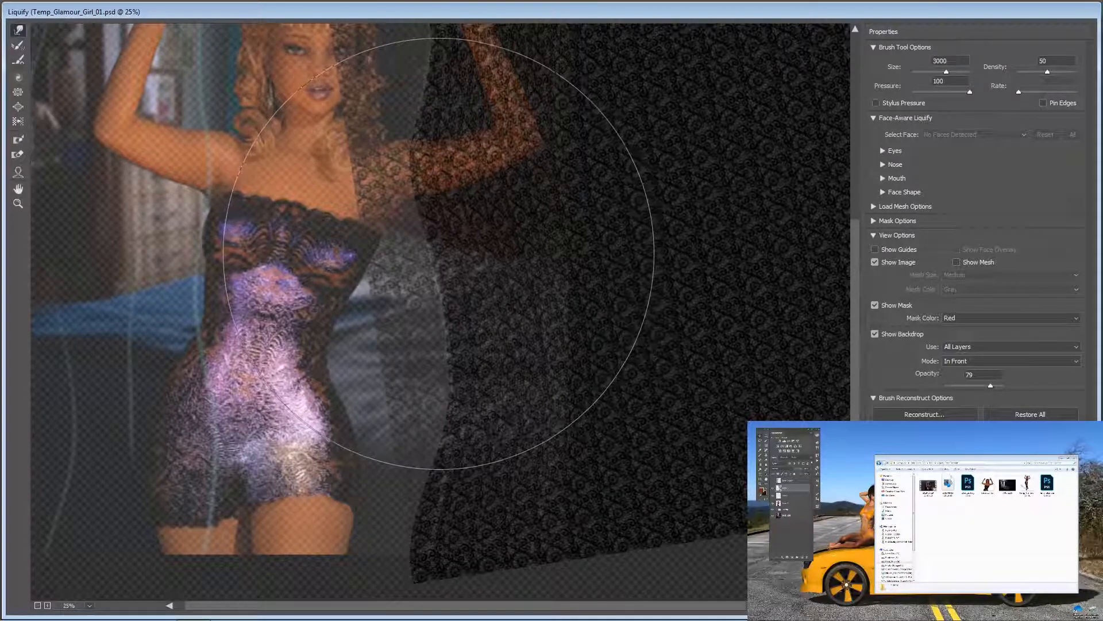
{"action": "left_click_drag", "start_coordinate": [398, 539], "coordinate": [412, 540]}
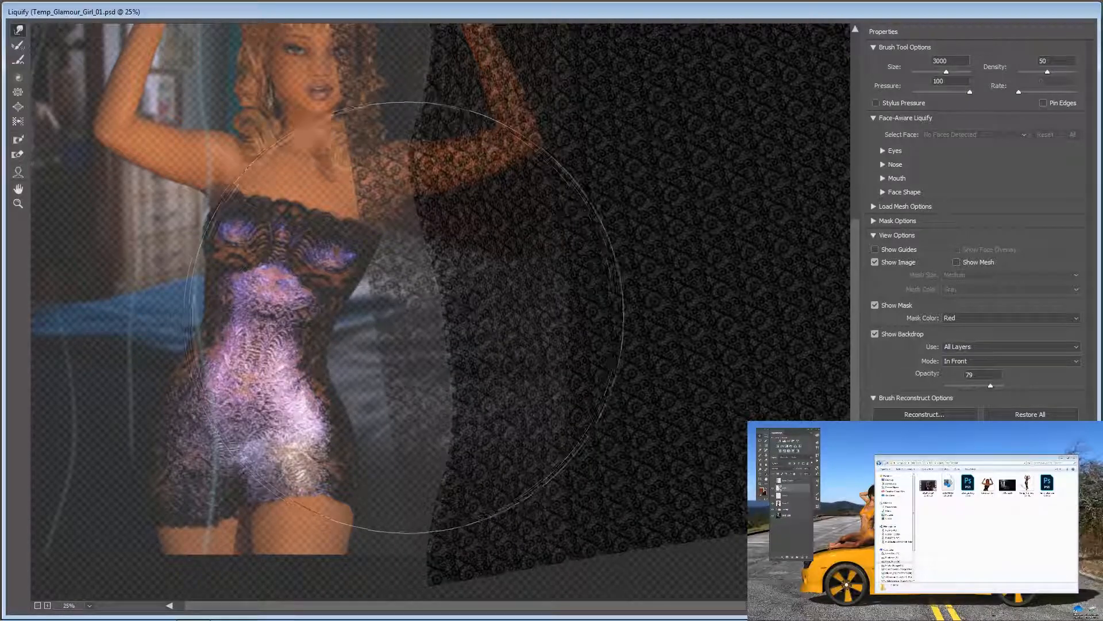
Reduce the warp brush to 1100 and work subtle folds into the lace over the raised arm and above the hand
{"action": "key", "text": "space"}
{"action": "left_click_drag", "start_coordinate": [401, 324], "coordinate": [433, 483]}
{"action": "left_click_drag", "start_coordinate": [419, 278], "coordinate": [423, 380]}
{"action": "key", "text": "bracketleft"}
{"action": "key", "text": "bracketleft"}
{"action": "key", "text": "bracketleft"}
{"action": "key", "text": "bracketleft"}
{"action": "key", "text": "bracketleft"}
{"action": "key", "text": "bracketleft"}
{"action": "key", "text": "bracketleft"}
{"action": "key", "text": "bracketleft"}
{"action": "key", "text": "bracketleft"}
{"action": "key", "text": "bracketleft"}
{"action": "key", "text": "bracketleft"}
{"action": "key", "text": "bracketleft"}
{"action": "key", "text": "bracketleft"}
{"action": "key", "text": "bracketleft"}
{"action": "key", "text": "bracketleft"}
{"action": "key", "text": "bracketleft"}
{"action": "key", "text": "bracketleft"}
{"action": "key", "text": "bracketleft"}
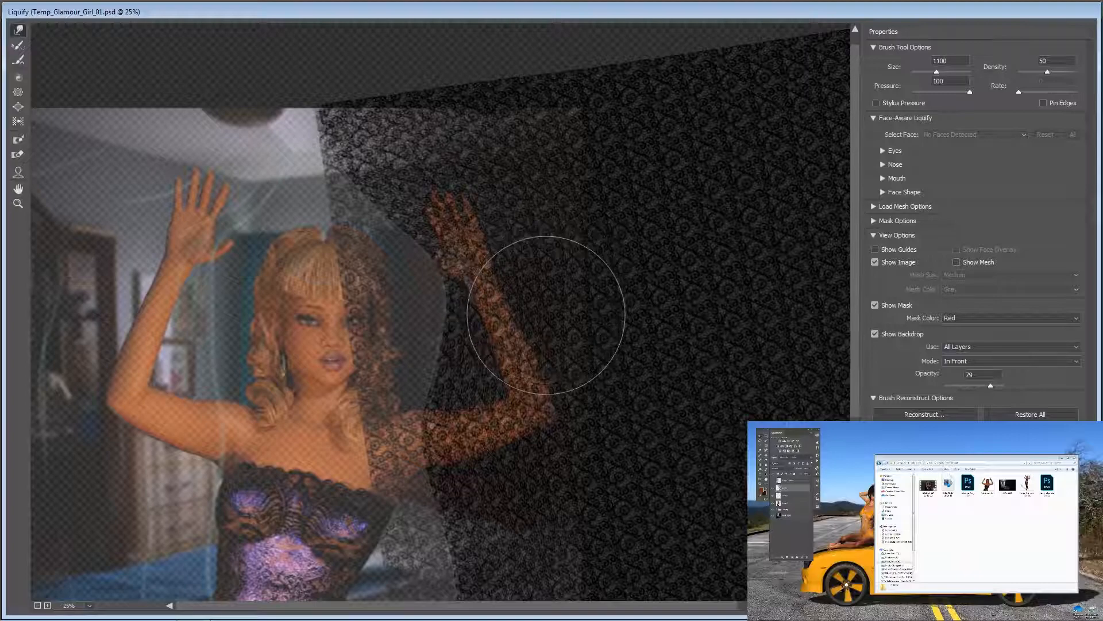
{"action": "mouse_move", "coordinate": [545, 343]}
{"action": "left_mouse_down"}
{"action": "mouse_move", "coordinate": [548, 406]}
{"action": "mouse_move", "coordinate": [553, 452]}
{"action": "mouse_move", "coordinate": [537, 459]}
{"action": "mouse_move", "coordinate": [564, 490]}
{"action": "mouse_move", "coordinate": [537, 520]}
{"action": "left_mouse_up"}
{"action": "left_click_drag", "start_coordinate": [411, 173], "coordinate": [403, 167]}
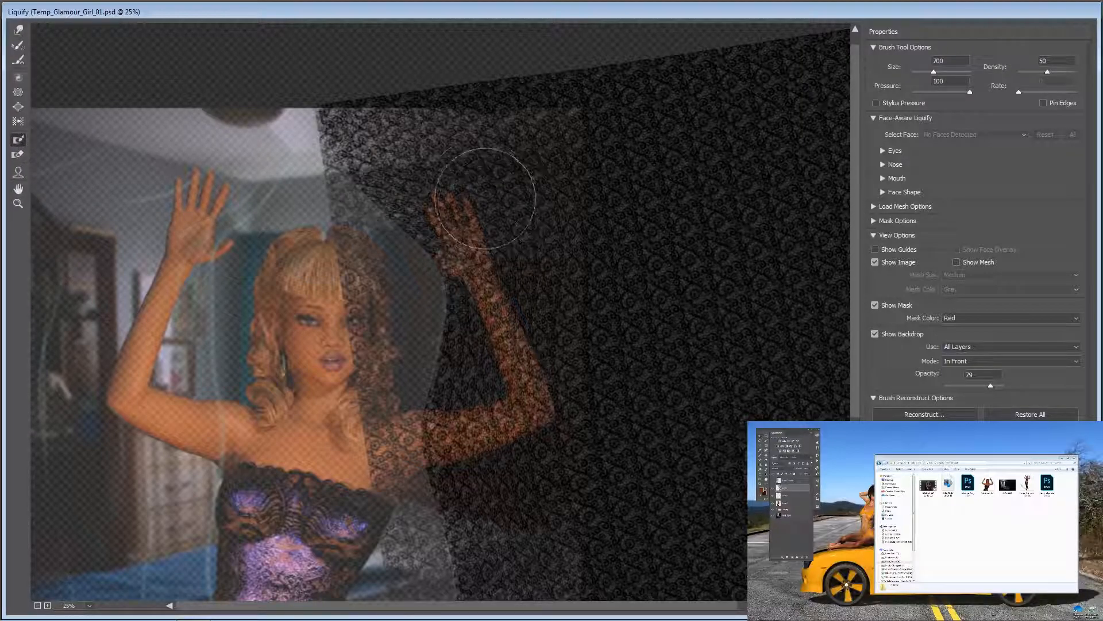
With the Freeze Mask tool at size 400, mask a band from the lace's upper edge along the raised forearm and past the elbow
{"action": "left_click_drag", "start_coordinate": [421, 109], "coordinate": [512, 229]}
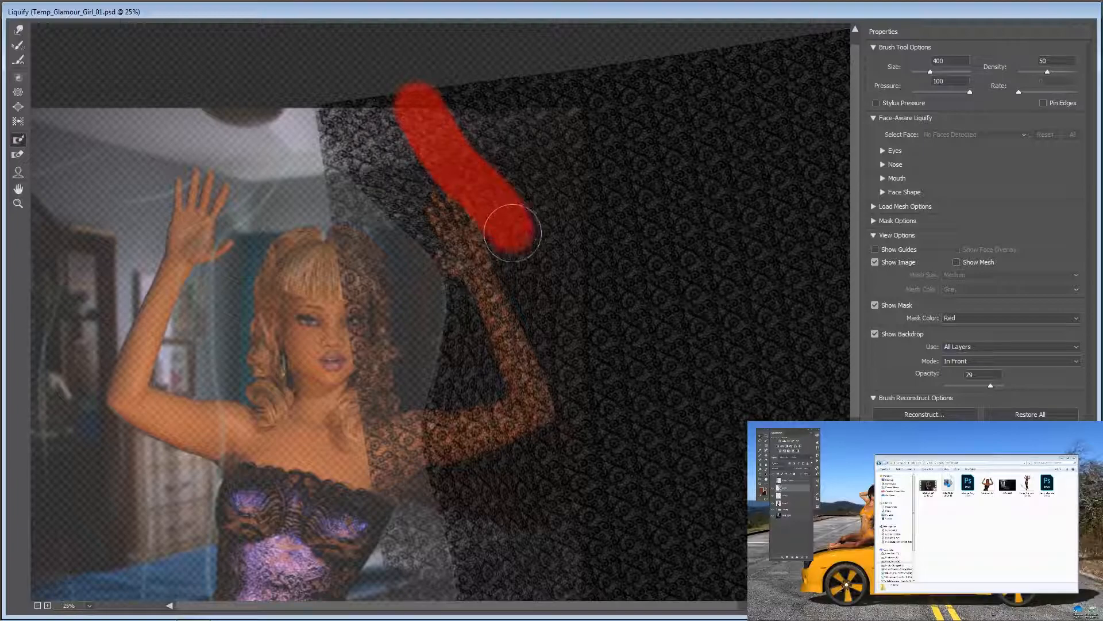
{"action": "left_click_drag", "start_coordinate": [531, 280], "coordinate": [552, 332]}
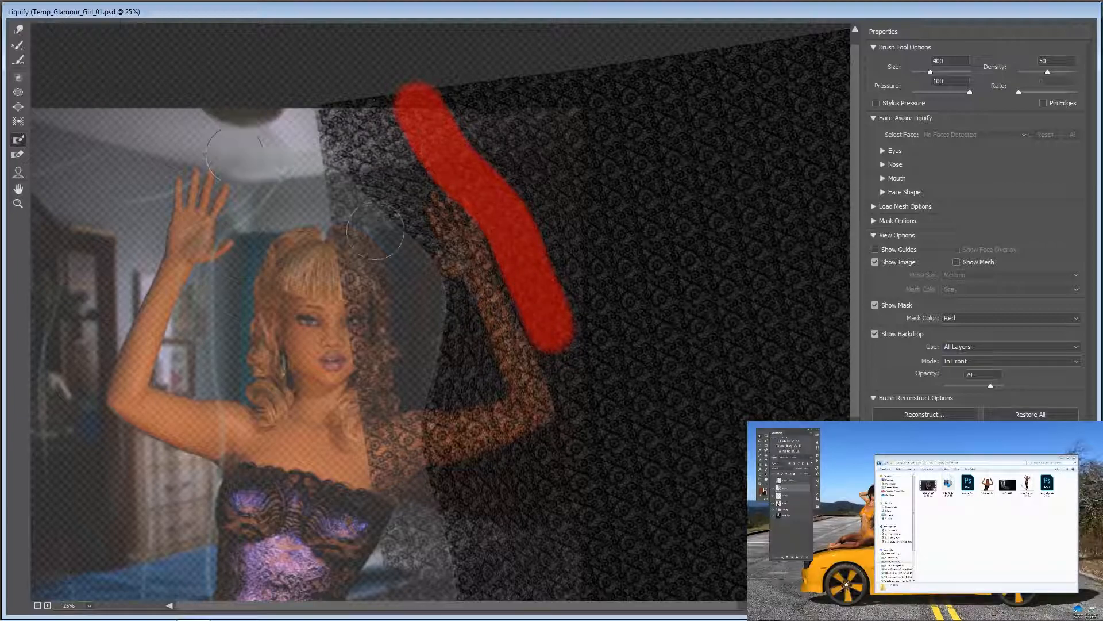
{"action": "left_click_drag", "start_coordinate": [557, 320], "coordinate": [586, 507]}
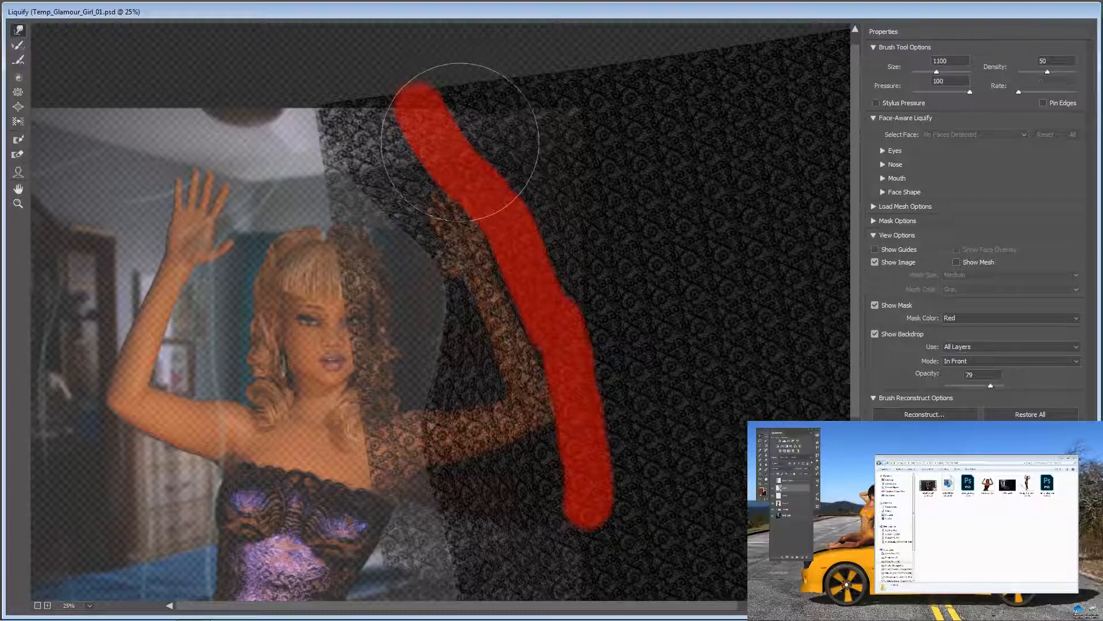
Return to the Forward Warp tool at size 1400 and apply the Liquify changes to Layer 2
{"action": "key", "text": "bracketright"}
{"action": "key", "text": "bracketright"}
{"action": "key", "text": "bracketright"}
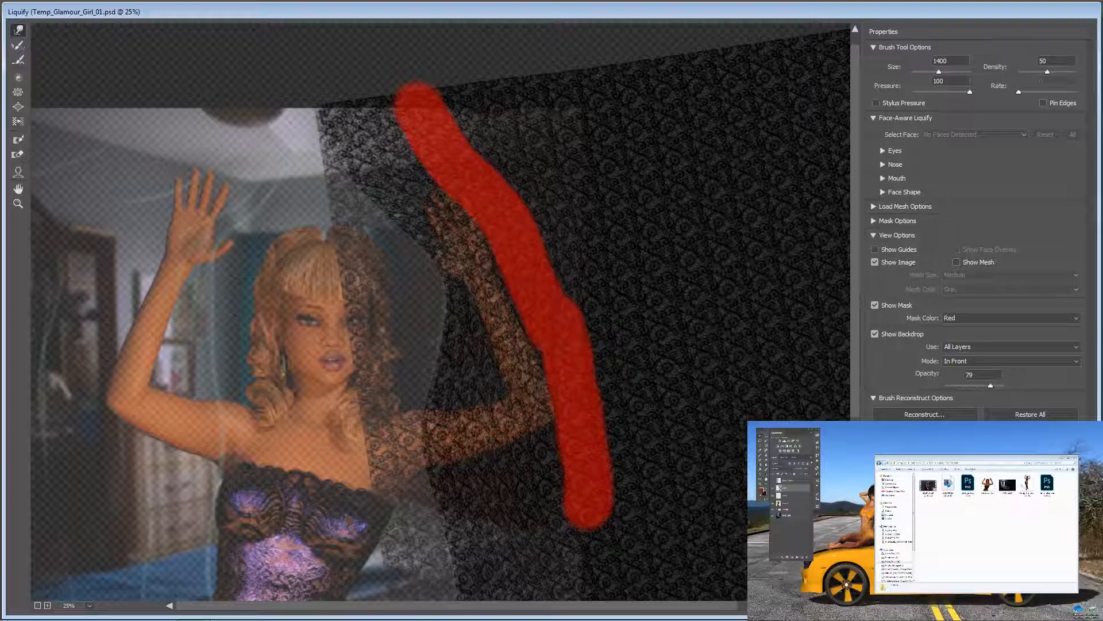
{"action": "key", "text": "Return"}
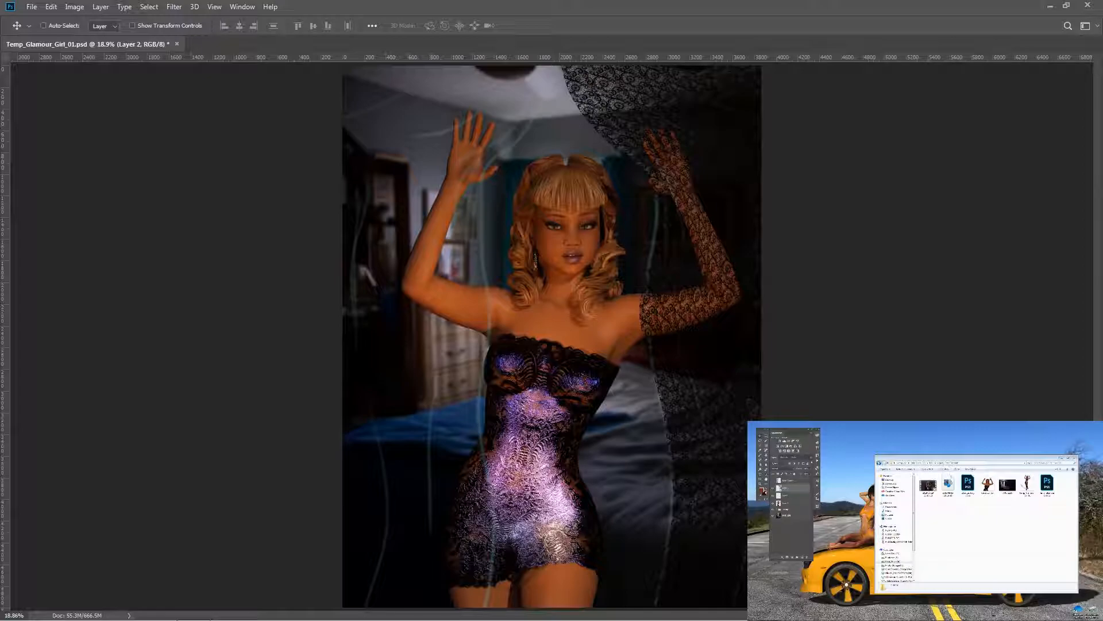
Hide Layer 2, make Layer 2 copy visible and active, and open it in Liquify
{"action": "left_click", "coordinate": [773, 488]}
{"action": "left_click", "coordinate": [774, 488]}
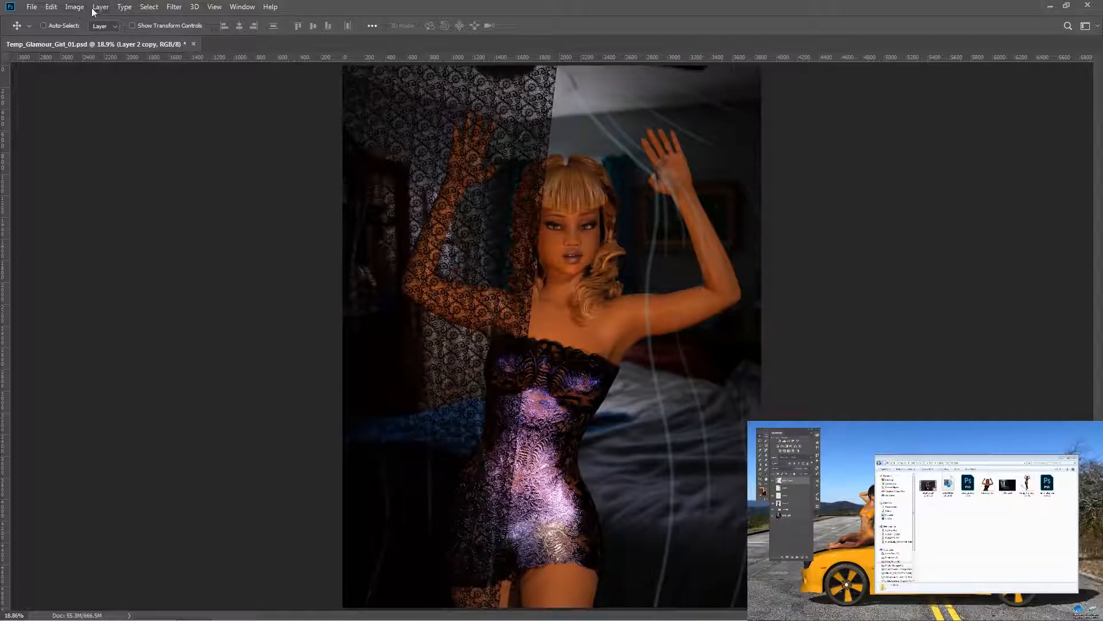
{"action": "left_click", "coordinate": [171, 7]}
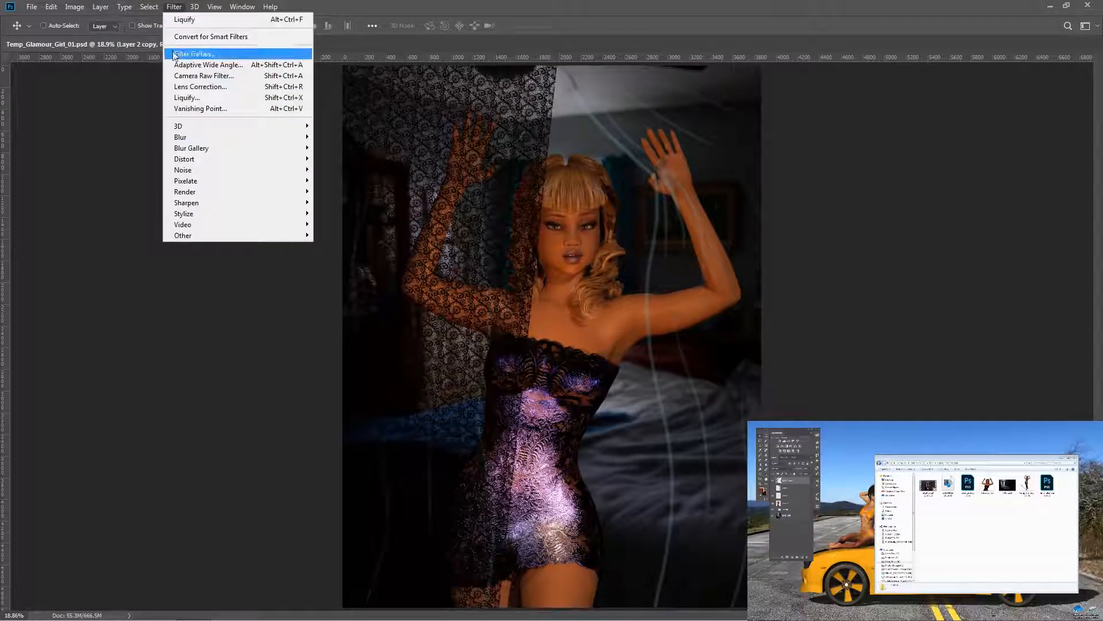
{"action": "left_click", "coordinate": [178, 97]}
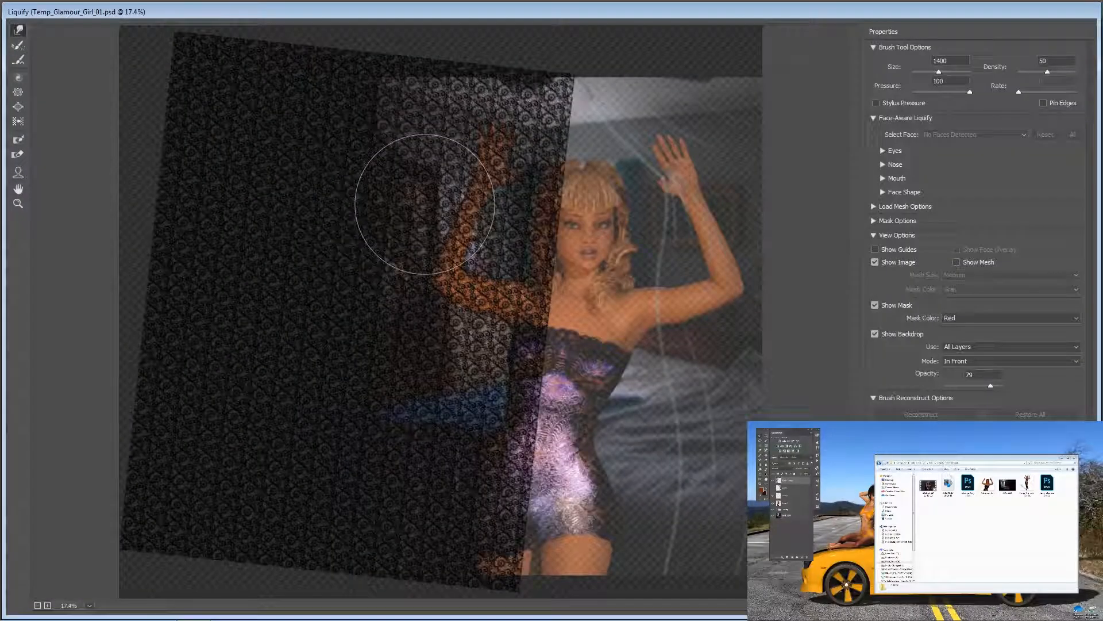
Enlarge the warp brush to 2600 and push the lace's inner edge away from the girl's face
{"action": "key", "text": "bracketright"}
{"action": "key", "text": "bracketright"}
{"action": "key", "text": "bracketright"}
{"action": "key", "text": "bracketright"}
{"action": "key", "text": "bracketright"}
{"action": "key", "text": "bracketright"}
{"action": "key", "text": "bracketright"}
{"action": "key", "text": "bracketright"}
{"action": "key", "text": "bracketright"}
{"action": "key", "text": "bracketright"}
{"action": "key", "text": "bracketright"}
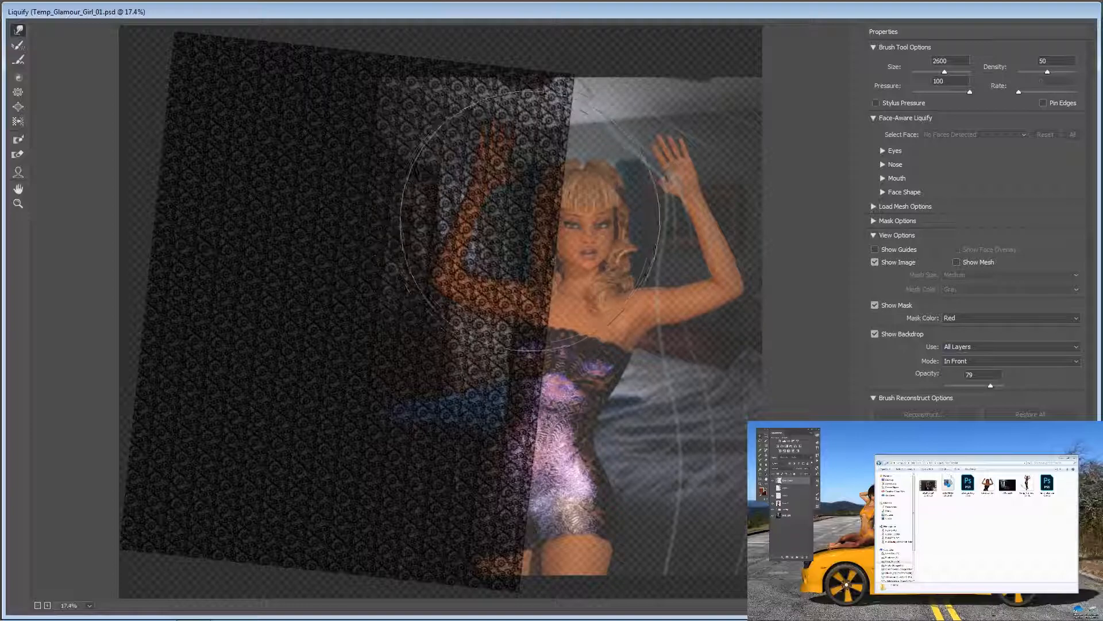
{"action": "left_click_drag", "start_coordinate": [548, 207], "coordinate": [521, 205]}
Enlarge the warp brush to 3000 and push the lace edge outward beside the raised hand, hair, shoulder and waist
{"action": "key", "text": "bracketright"}
{"action": "key", "text": "bracketright"}
{"action": "key", "text": "bracketright"}
{"action": "key", "text": "bracketright"}
{"action": "mouse_move", "coordinate": [527, 304]}
{"action": "left_mouse_down"}
{"action": "mouse_move", "coordinate": [483, 315]}
{"action": "mouse_move", "coordinate": [513, 344]}
{"action": "mouse_move", "coordinate": [495, 282]}
{"action": "mouse_move", "coordinate": [516, 224]}
{"action": "mouse_move", "coordinate": [498, 189]}
{"action": "mouse_move", "coordinate": [523, 124]}
{"action": "left_mouse_up"}
{"action": "left_click_drag", "start_coordinate": [502, 188], "coordinate": [497, 169]}
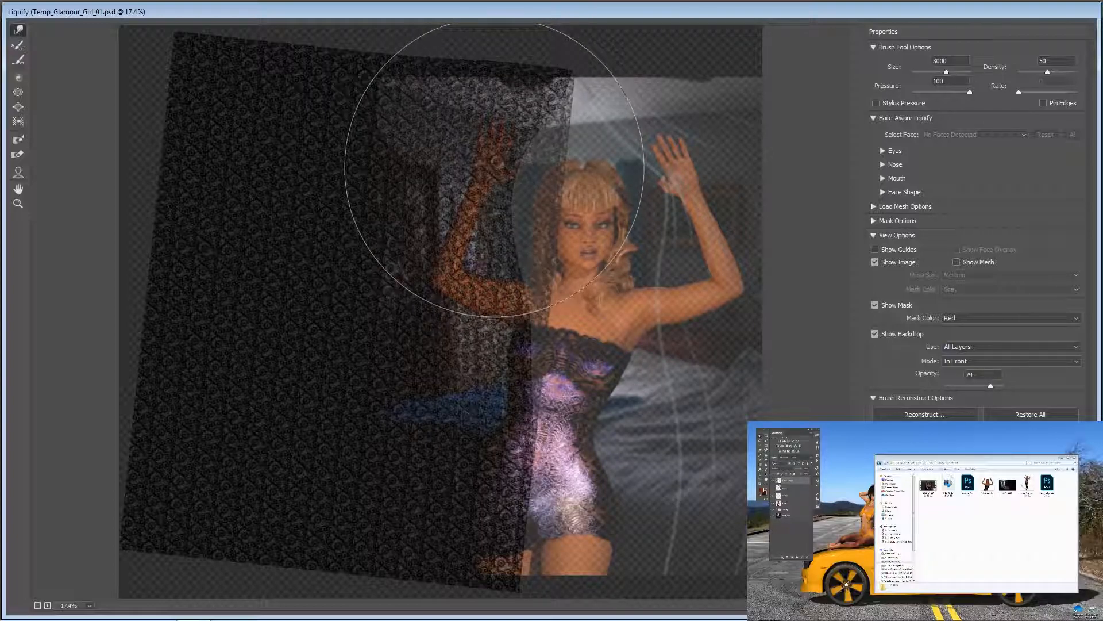
{"action": "left_click_drag", "start_coordinate": [493, 168], "coordinate": [496, 189]}
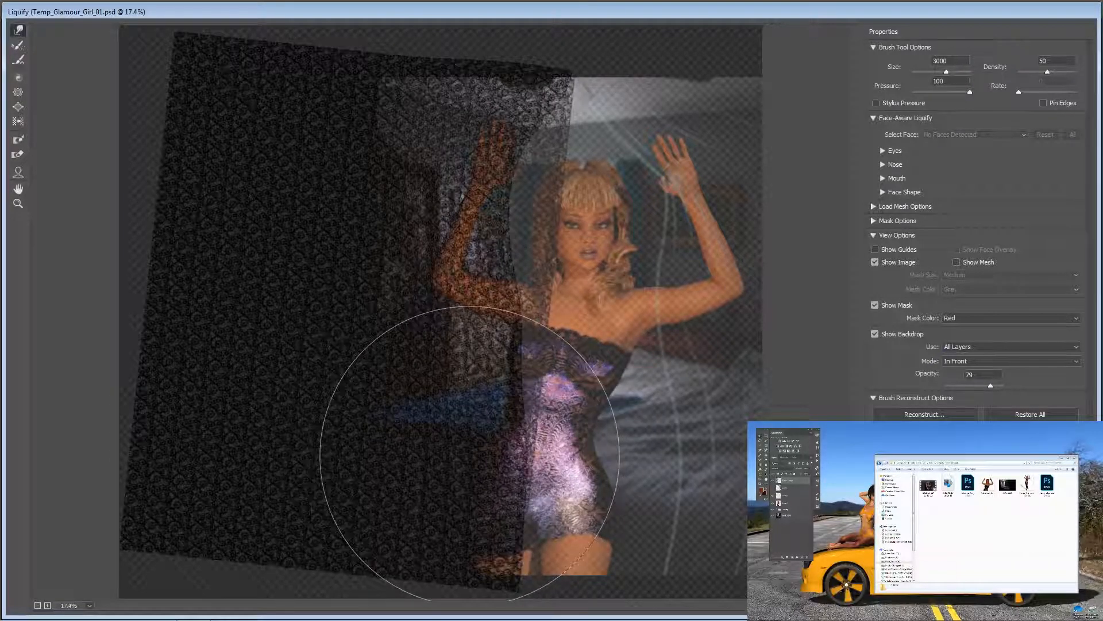
{"action": "left_click_drag", "start_coordinate": [541, 418], "coordinate": [524, 417]}
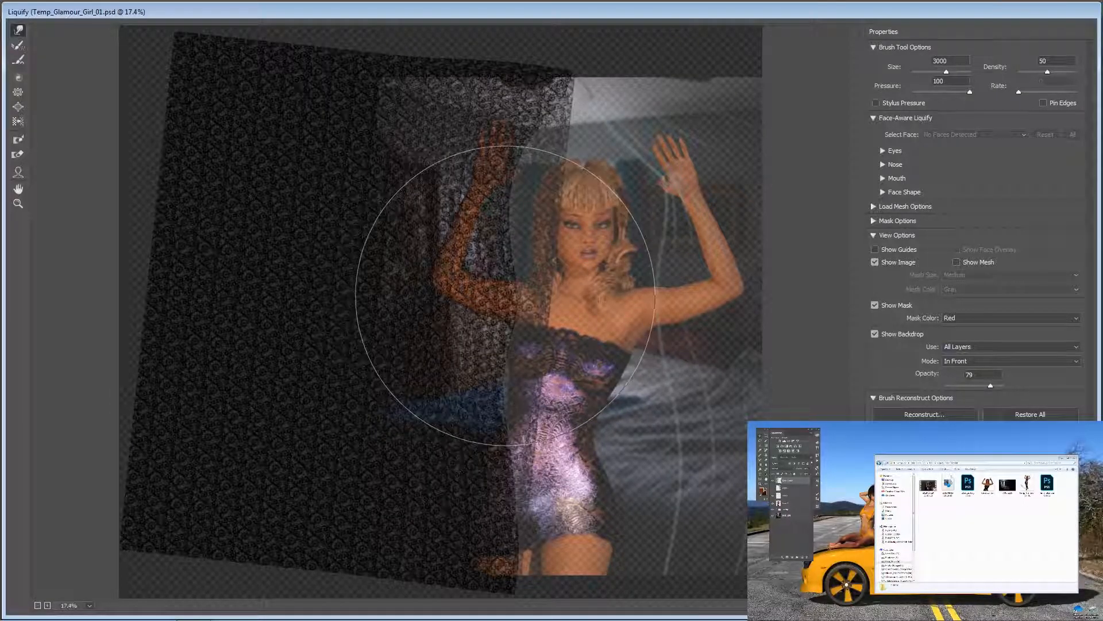
Reduce the warp brush to 1600 and nudge the lace beside the raised arm and farther out into soft folds
{"action": "key", "text": "bracketleft"}
{"action": "key", "text": "bracketleft"}
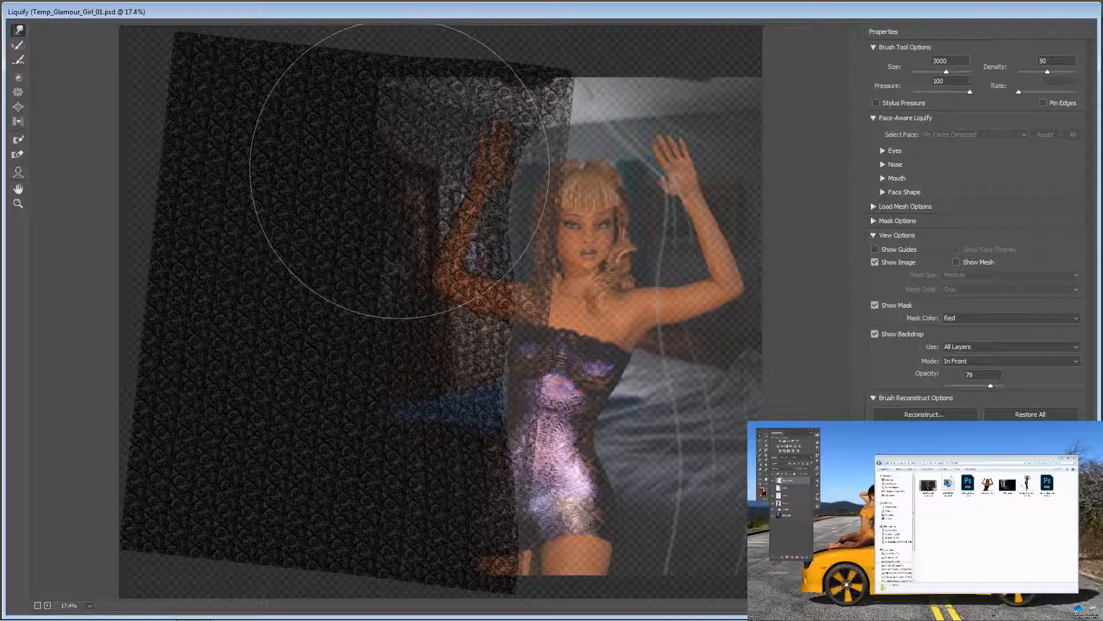
{"action": "key", "text": "bracketleft"}
{"action": "key", "text": "bracketleft"}
{"action": "key", "text": "bracketleft"}
{"action": "key", "text": "bracketleft"}
{"action": "key", "text": "bracketleft"}
{"action": "key", "text": "bracketleft"}
{"action": "key", "text": "bracketleft"}
{"action": "key", "text": "bracketleft"}
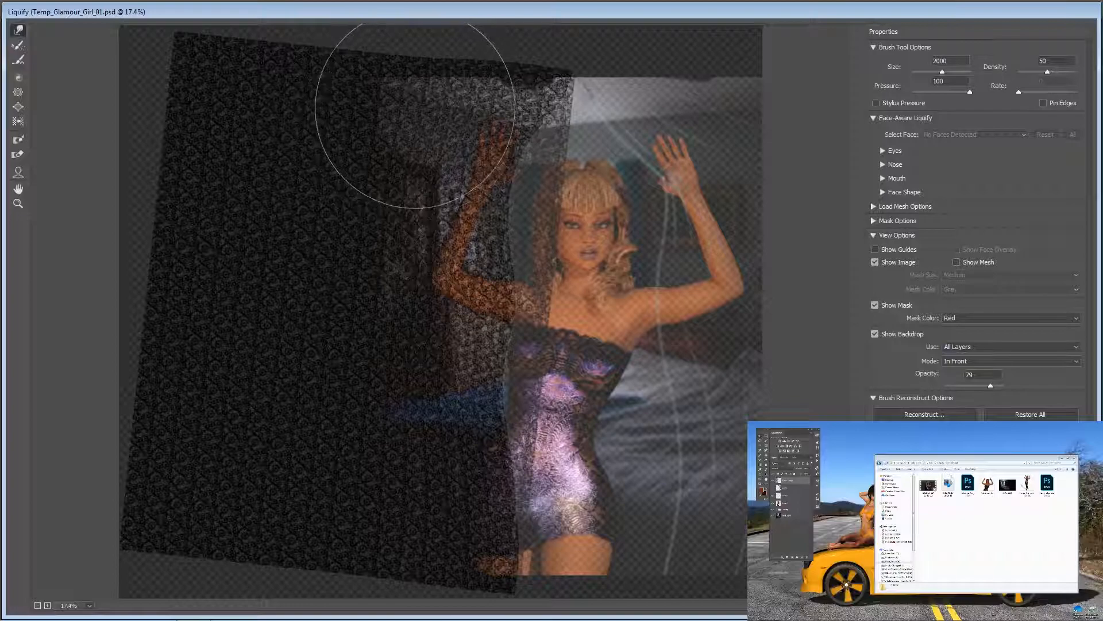
{"action": "key", "text": "bracketleft"}
{"action": "key", "text": "bracketleft"}
{"action": "key", "text": "bracketleft"}
{"action": "key", "text": "bracketleft"}
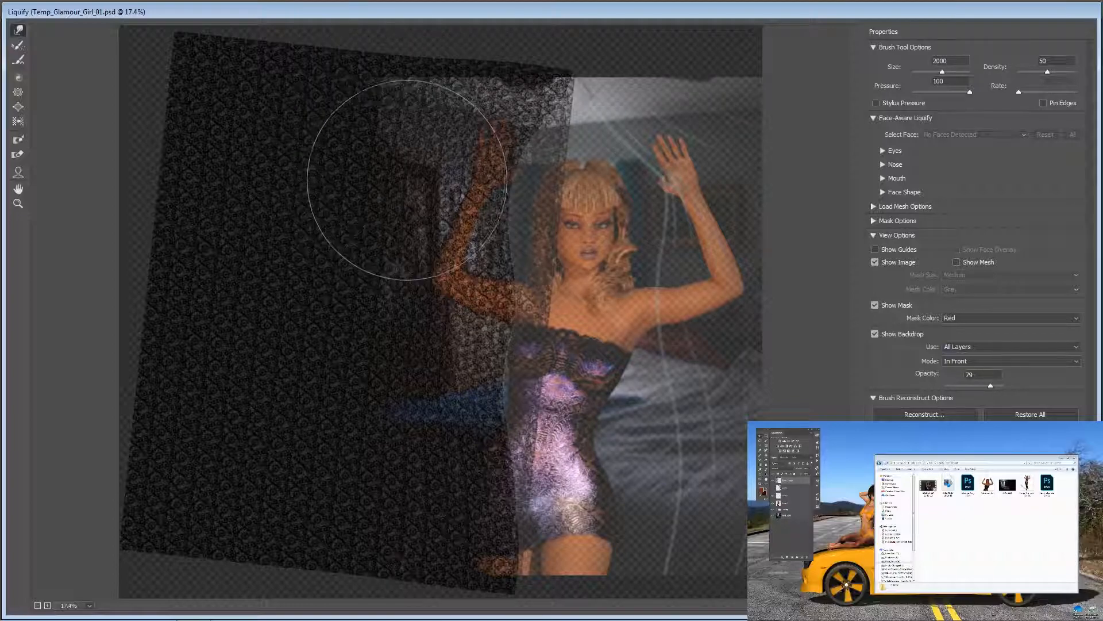
{"action": "mouse_move", "coordinate": [409, 198]}
{"action": "left_mouse_down"}
{"action": "mouse_move", "coordinate": [402, 219]}
{"action": "mouse_move", "coordinate": [402, 251]}
{"action": "mouse_move", "coordinate": [413, 256]}
{"action": "mouse_move", "coordinate": [426, 168]}
{"action": "left_mouse_up"}
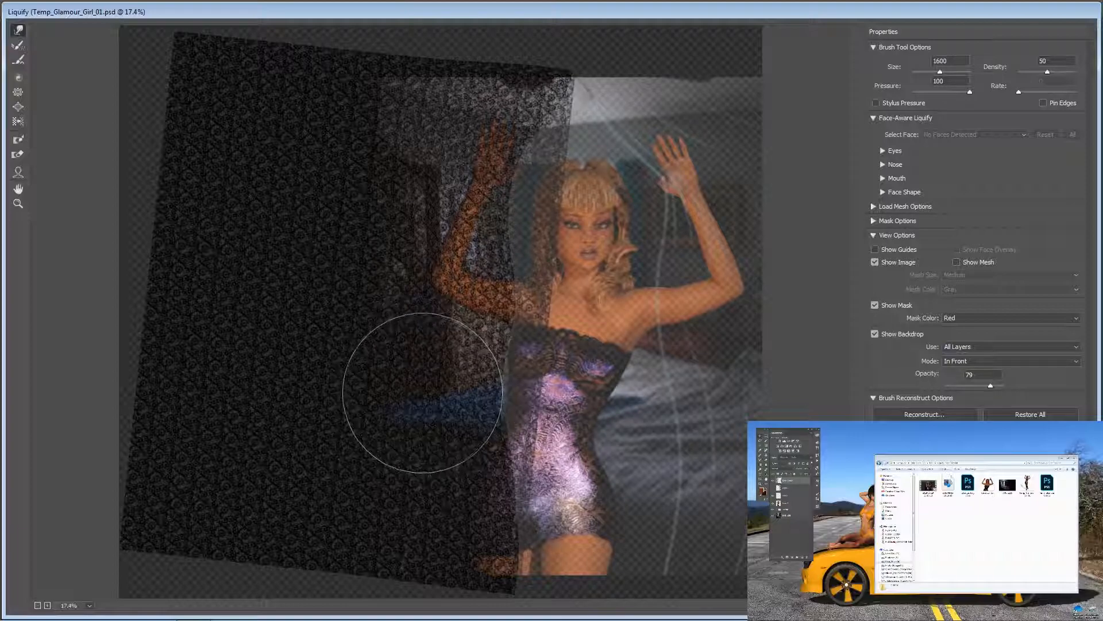
{"action": "mouse_move", "coordinate": [426, 476]}
{"action": "left_mouse_down"}
{"action": "mouse_move", "coordinate": [433, 536]}
{"action": "mouse_move", "coordinate": [377, 519]}
{"action": "mouse_move", "coordinate": [385, 481]}
{"action": "mouse_move", "coordinate": [381, 431]}
{"action": "mouse_move", "coordinate": [360, 402]}
{"action": "mouse_move", "coordinate": [356, 279]}
{"action": "mouse_move", "coordinate": [367, 276]}
{"action": "mouse_move", "coordinate": [351, 162]}
{"action": "left_mouse_up"}
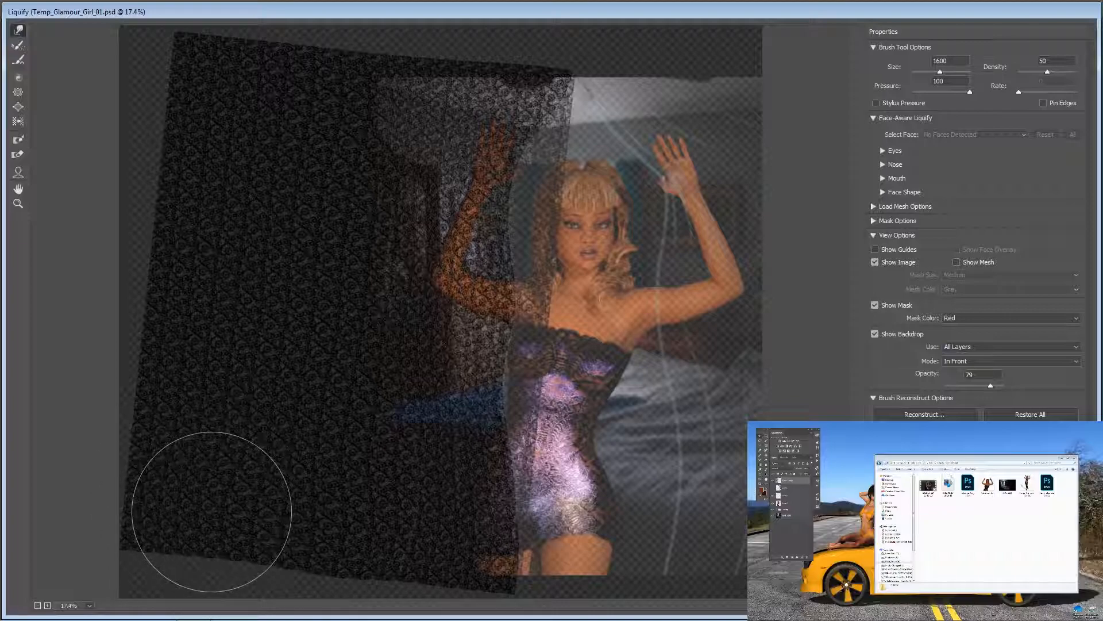
Warp the lace's lower outer corner and apply the Liquify changes to Layer 2 copy
{"action": "mouse_move", "coordinate": [163, 497]}
{"action": "left_mouse_down"}
{"action": "mouse_move", "coordinate": [264, 519]}
{"action": "mouse_move", "coordinate": [262, 533]}
{"action": "mouse_move", "coordinate": [162, 509]}
{"action": "left_mouse_up"}
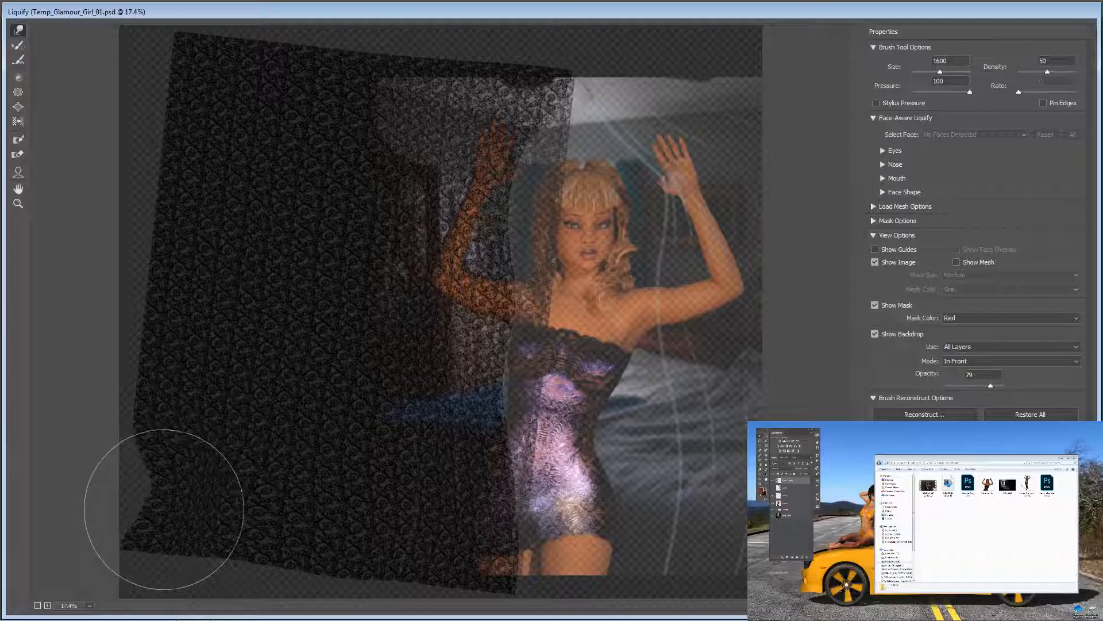
{"action": "mouse_move", "coordinate": [283, 523]}
{"action": "left_mouse_down"}
{"action": "mouse_move", "coordinate": [174, 506]}
{"action": "mouse_move", "coordinate": [155, 479]}
{"action": "mouse_move", "coordinate": [161, 487]}
{"action": "mouse_move", "coordinate": [146, 488]}
{"action": "mouse_move", "coordinate": [220, 501]}
{"action": "mouse_move", "coordinate": [145, 491]}
{"action": "left_mouse_up"}
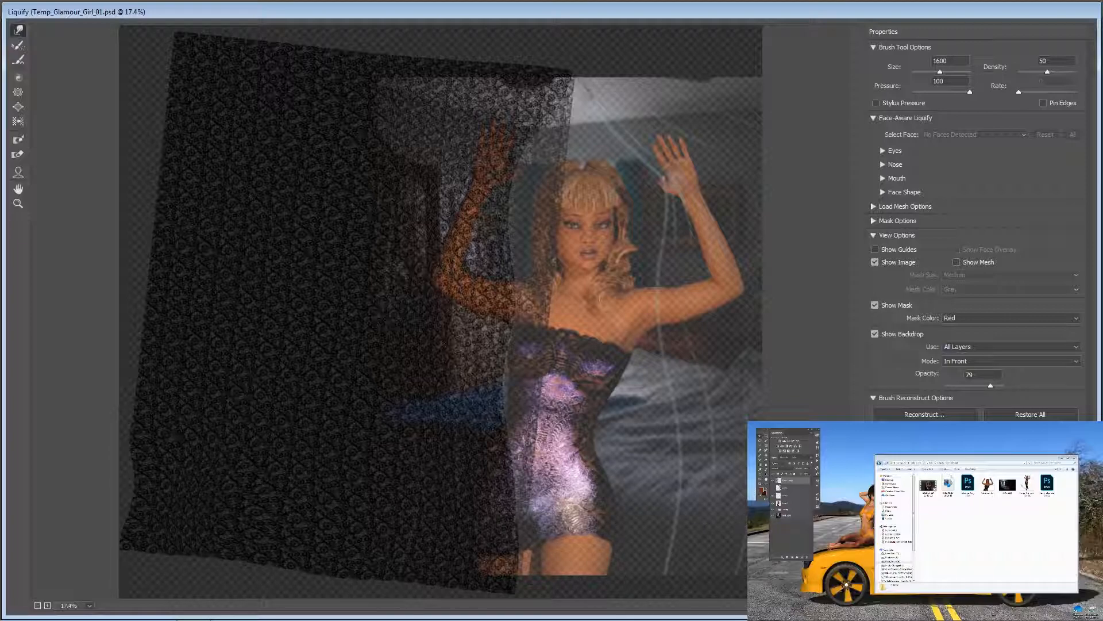
{"action": "key", "text": "Return"}
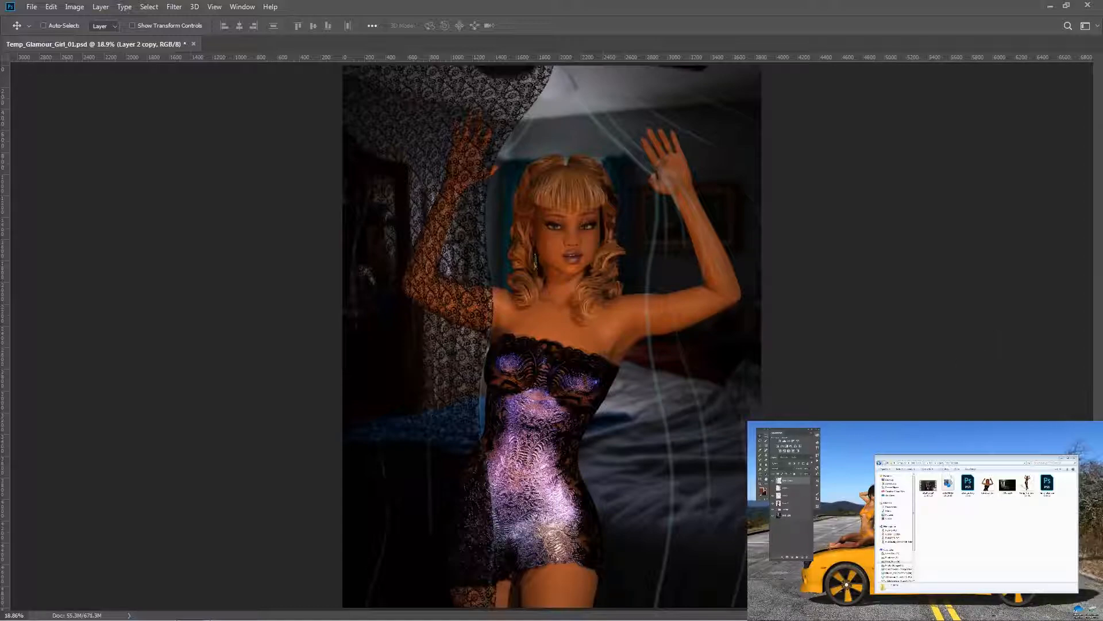
Show Layer 2 again, select it together with Layer 2 copy, and merge the two lace layers
{"action": "left_click", "coordinate": [773, 489]}
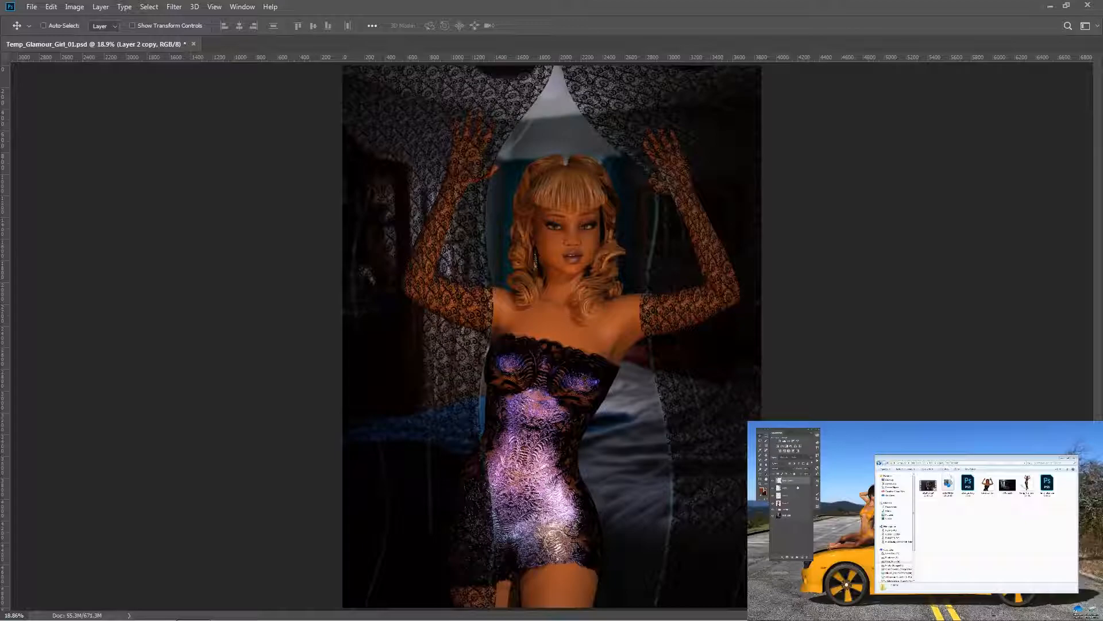
{"action": "left_click", "coordinate": [798, 487], "text": "ctrl"}
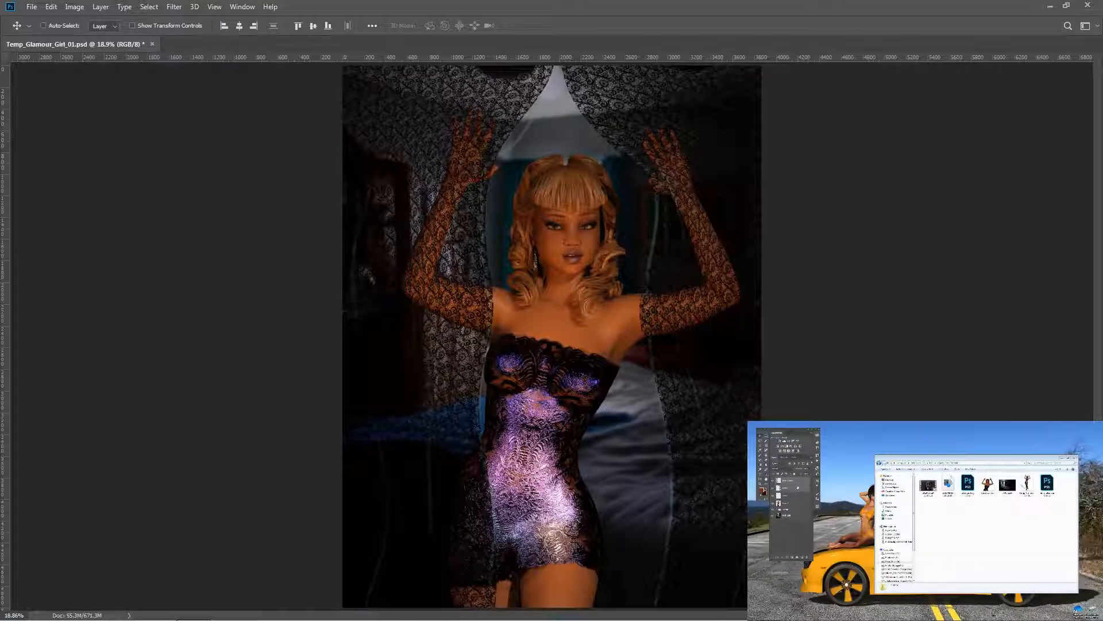
{"action": "right_click", "coordinate": [798, 488]}
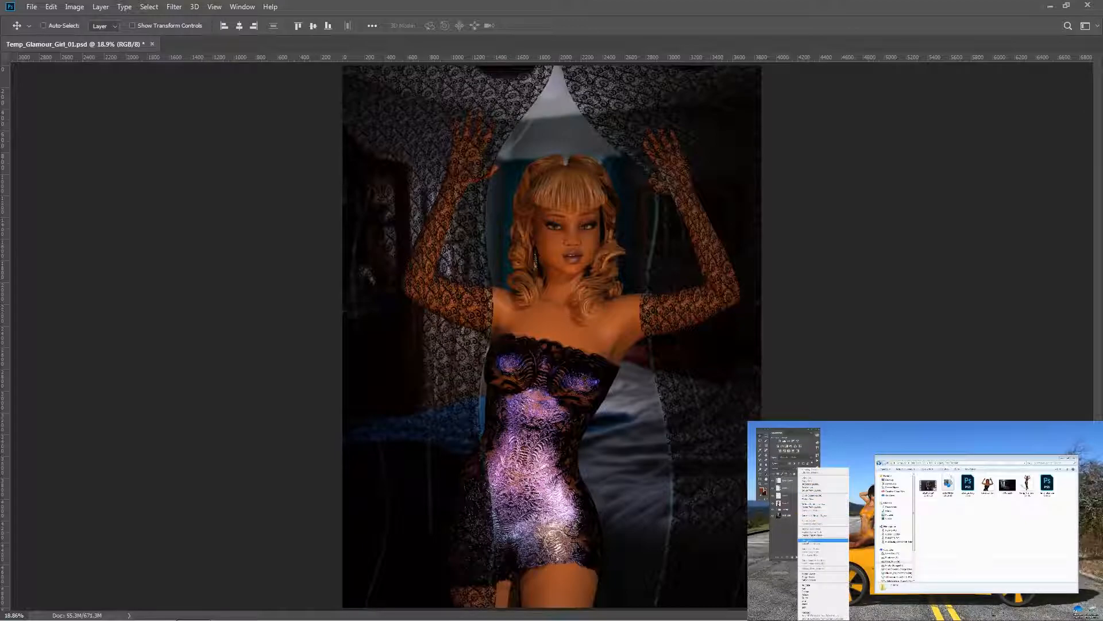
{"action": "left_click", "coordinate": [825, 572]}
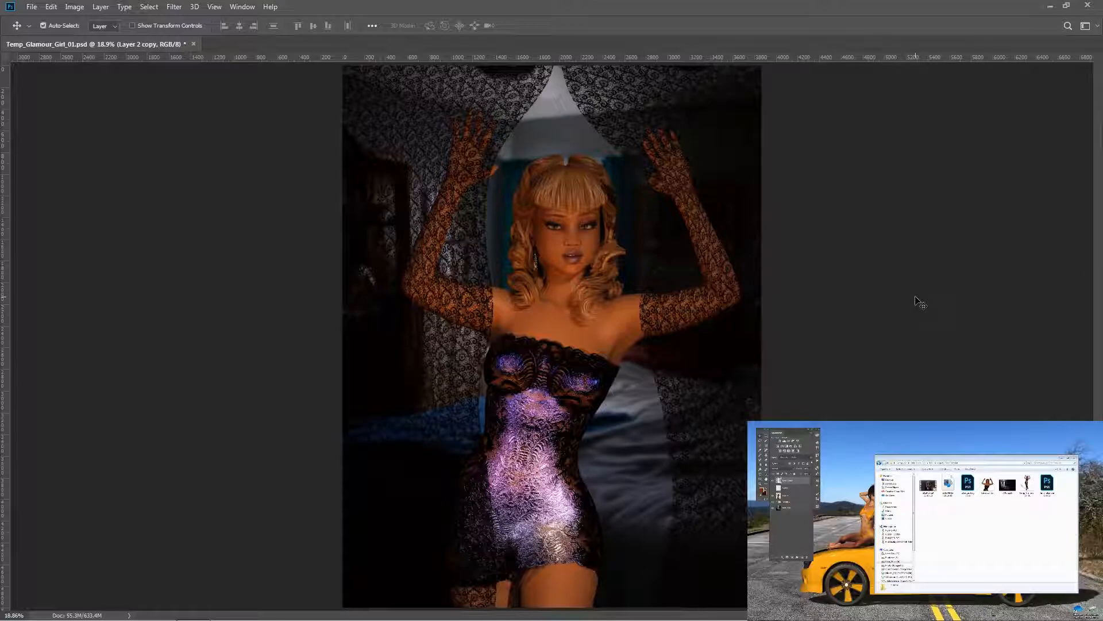
Examine the lace curtains over the girl's arms and around her head at 100% and at lower magnifications
{"action": "key", "text": "ctrl+1"}
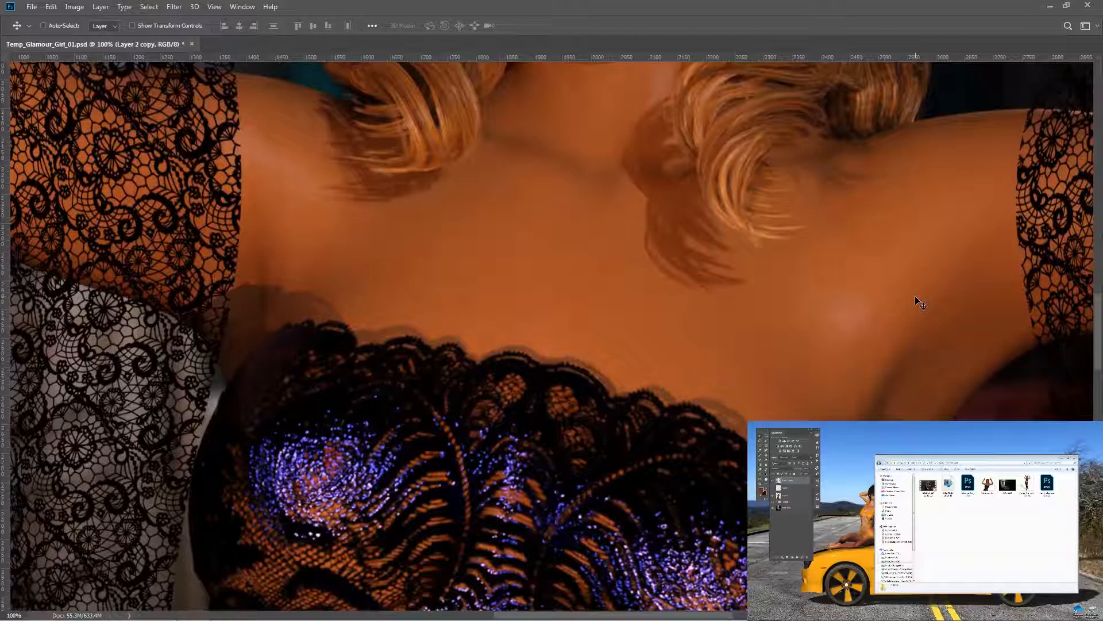
{"action": "key", "text": "ctrl+minus"}
{"action": "key", "text": "ctrl+minus"}
{"action": "key", "text": "ctrl+minus"}
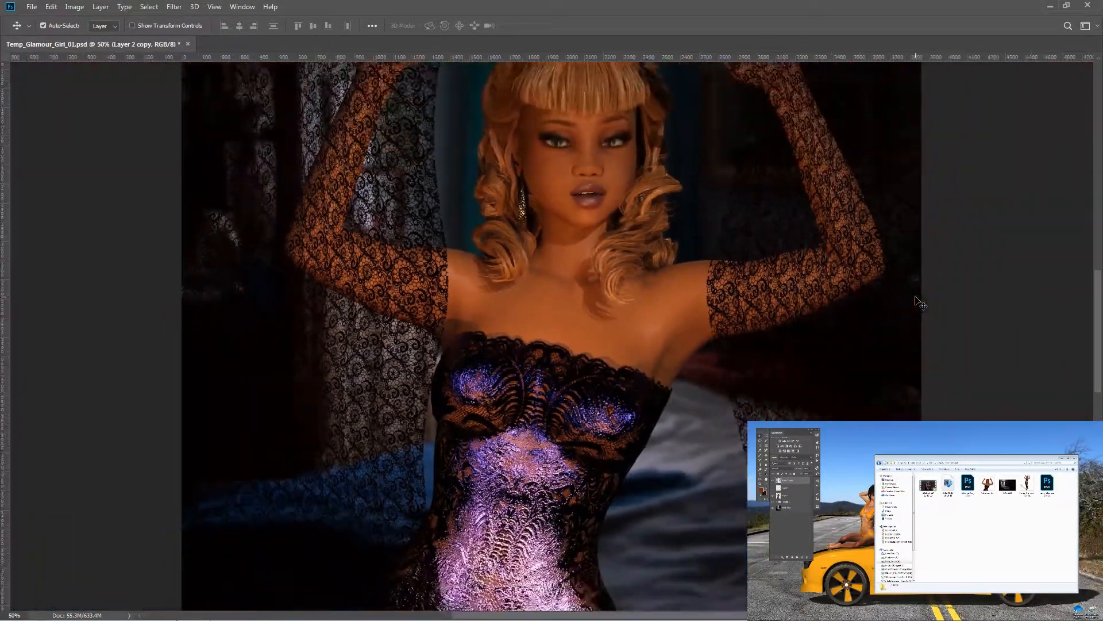
{"action": "left_click_drag", "start_coordinate": [659, 238], "coordinate": [638, 448]}
{"action": "left_click_drag", "start_coordinate": [531, 469], "coordinate": [514, 366]}
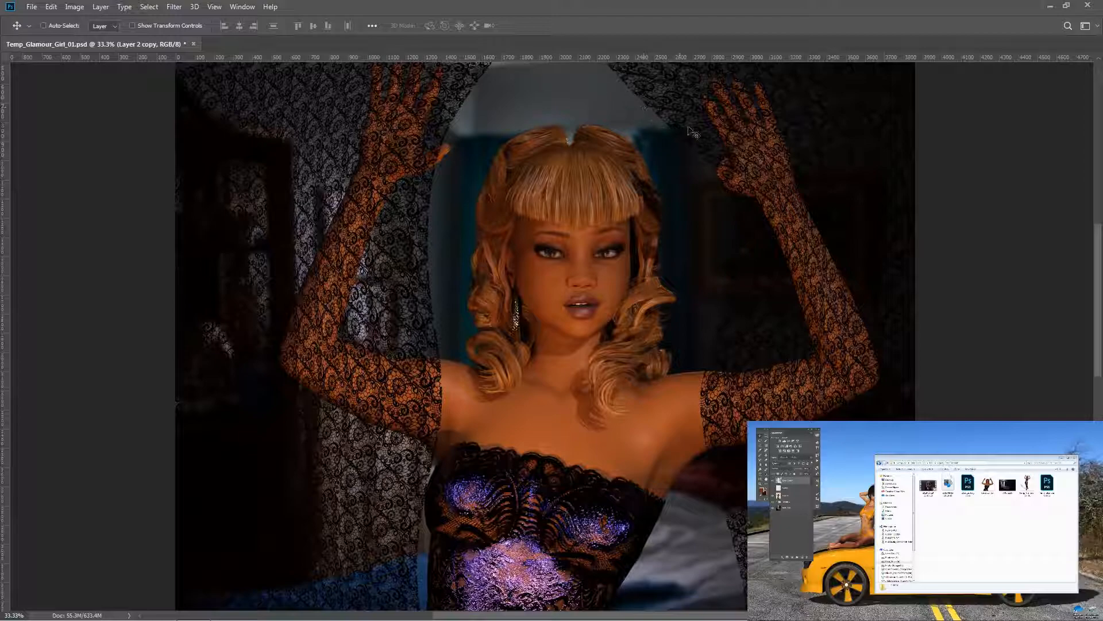
{"action": "left_click_drag", "start_coordinate": [616, 154], "coordinate": [620, 234]}
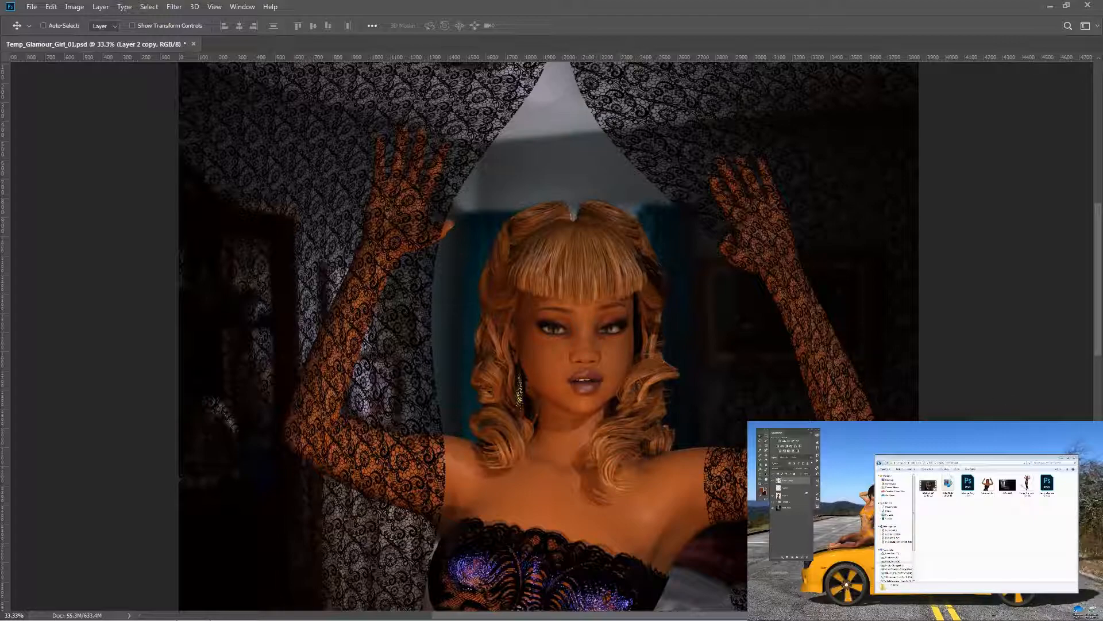
Create a new empty layer above the merged lace curtain layer
{"action": "left_click", "coordinate": [811, 459]}
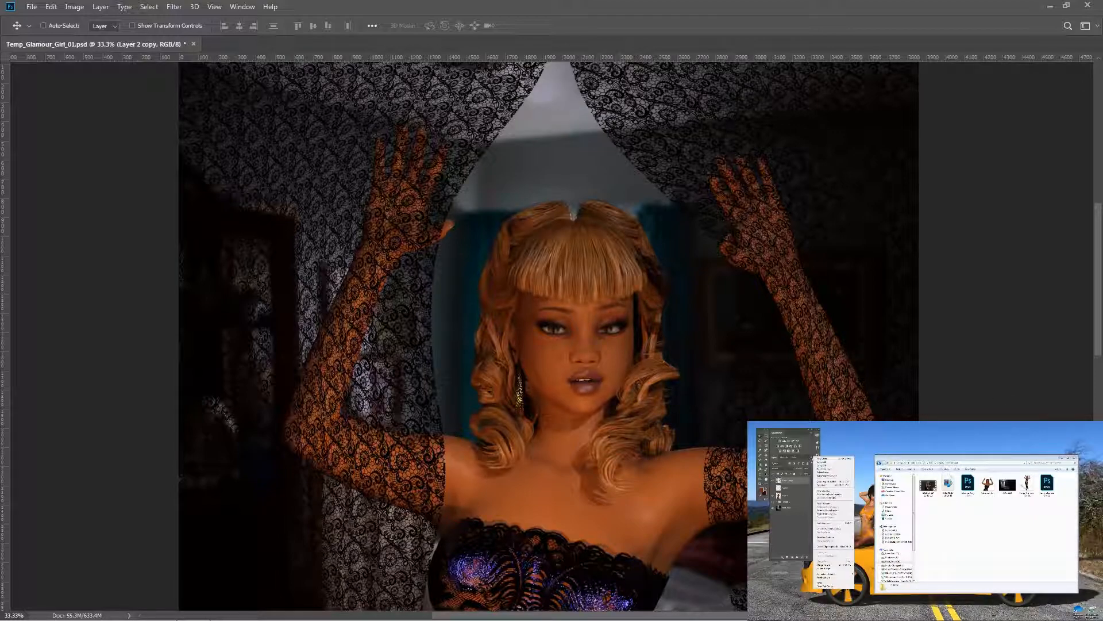
{"action": "left_click", "coordinate": [822, 459]}
{"action": "left_click", "coordinate": [645, 184]}
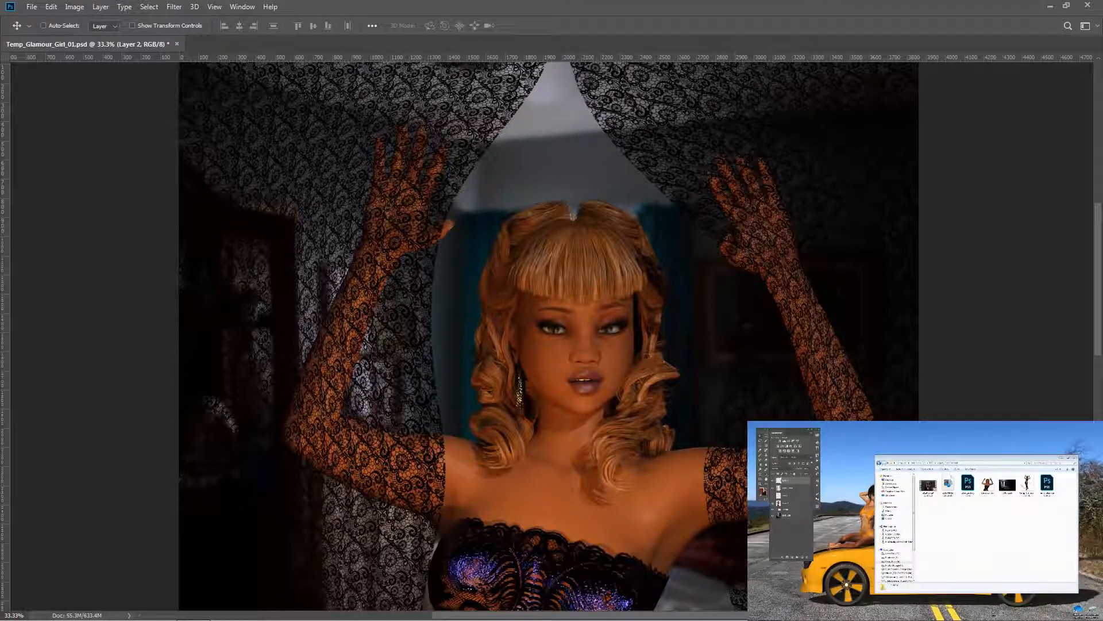
Bring up the Brush tool and its presets, test the size 700 ornamental brush across the girl's head, and undo the stroke
{"action": "key", "text": "F5"}
{"action": "key", "text": "b"}
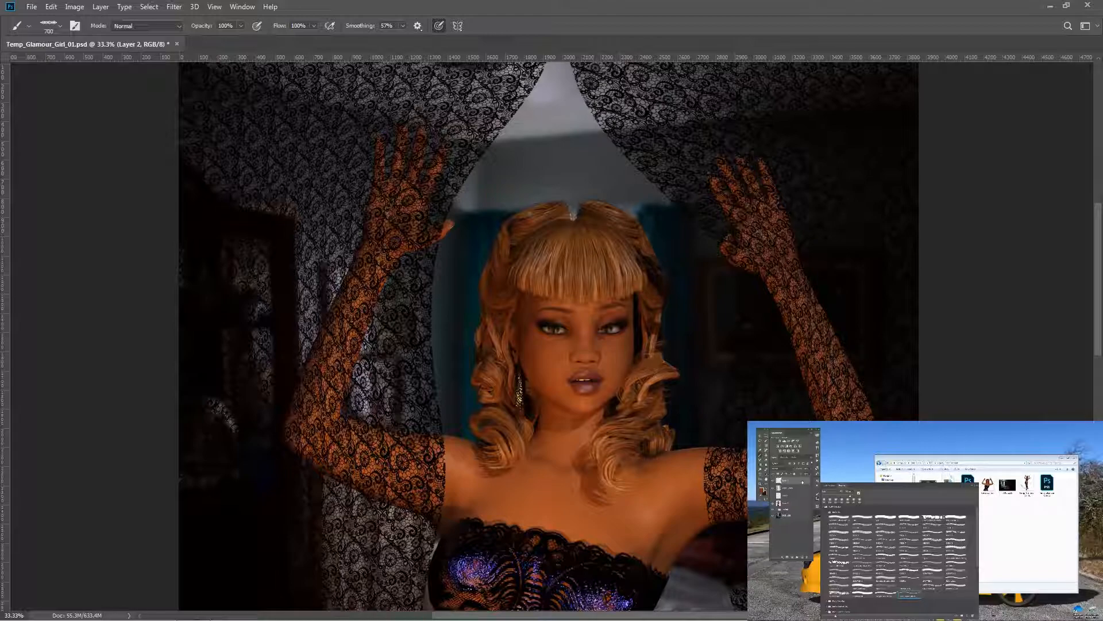
{"action": "mouse_move", "coordinate": [455, 186]}
{"action": "left_mouse_down"}
{"action": "mouse_move", "coordinate": [542, 185]}
{"action": "mouse_move", "coordinate": [664, 216]}
{"action": "mouse_move", "coordinate": [698, 235]}
{"action": "mouse_move", "coordinate": [750, 359]}
{"action": "left_mouse_up"}
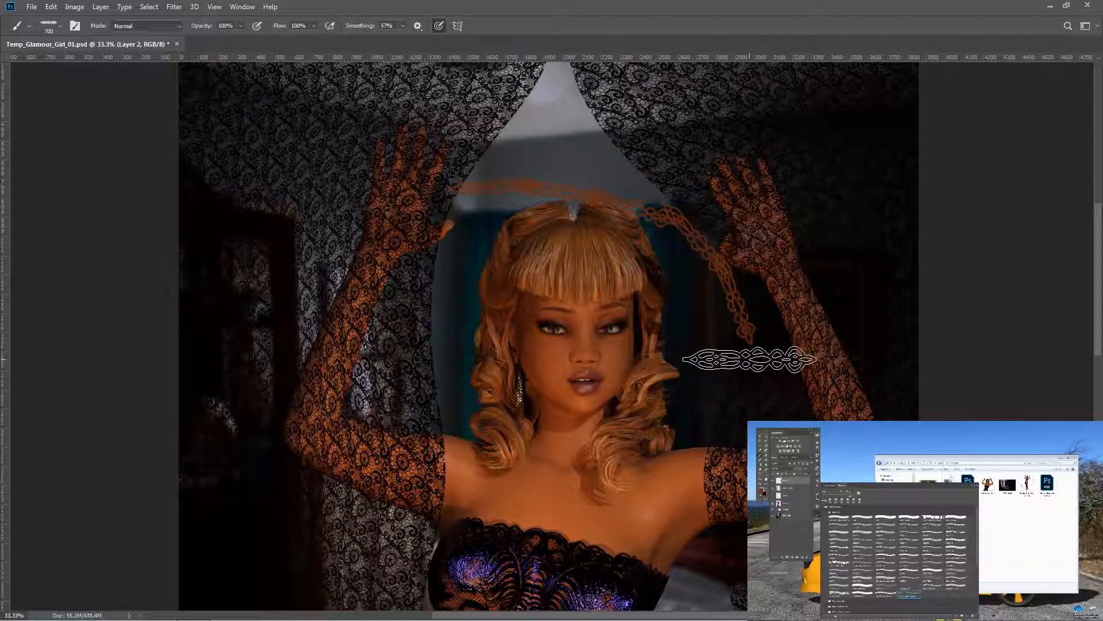
{"action": "key", "text": "ctrl+z"}
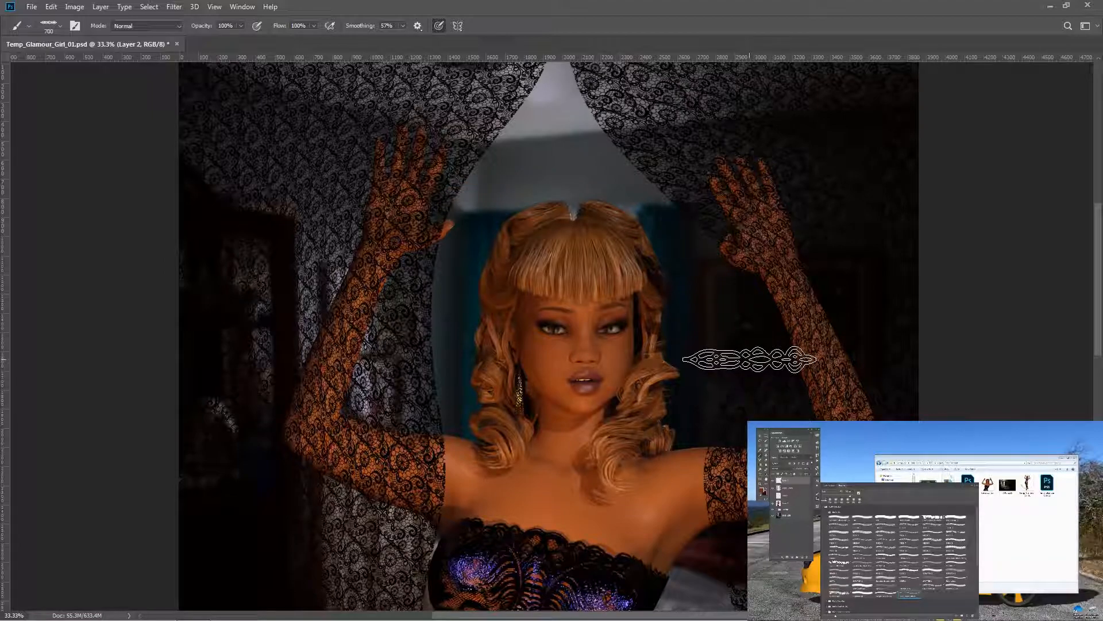
Test the ornamental brush at size 250 with a looping stroke around the girl's head, and undo it
{"action": "key", "text": "bracketleft"}
{"action": "key", "text": "bracketleft"}
{"action": "key", "text": "bracketleft"}
{"action": "key", "text": "bracketleft"}
{"action": "key", "text": "bracketleft"}
{"action": "mouse_move", "coordinate": [503, 171]}
{"action": "left_mouse_down"}
{"action": "mouse_move", "coordinate": [641, 221]}
{"action": "mouse_move", "coordinate": [679, 294]}
{"action": "mouse_move", "coordinate": [686, 393]}
{"action": "mouse_move", "coordinate": [668, 429]}
{"action": "mouse_move", "coordinate": [592, 474]}
{"action": "mouse_move", "coordinate": [533, 468]}
{"action": "mouse_move", "coordinate": [476, 437]}
{"action": "mouse_move", "coordinate": [439, 375]}
{"action": "mouse_move", "coordinate": [434, 319]}
{"action": "mouse_move", "coordinate": [450, 269]}
{"action": "mouse_move", "coordinate": [487, 213]}
{"action": "mouse_move", "coordinate": [546, 202]}
{"action": "left_mouse_up"}
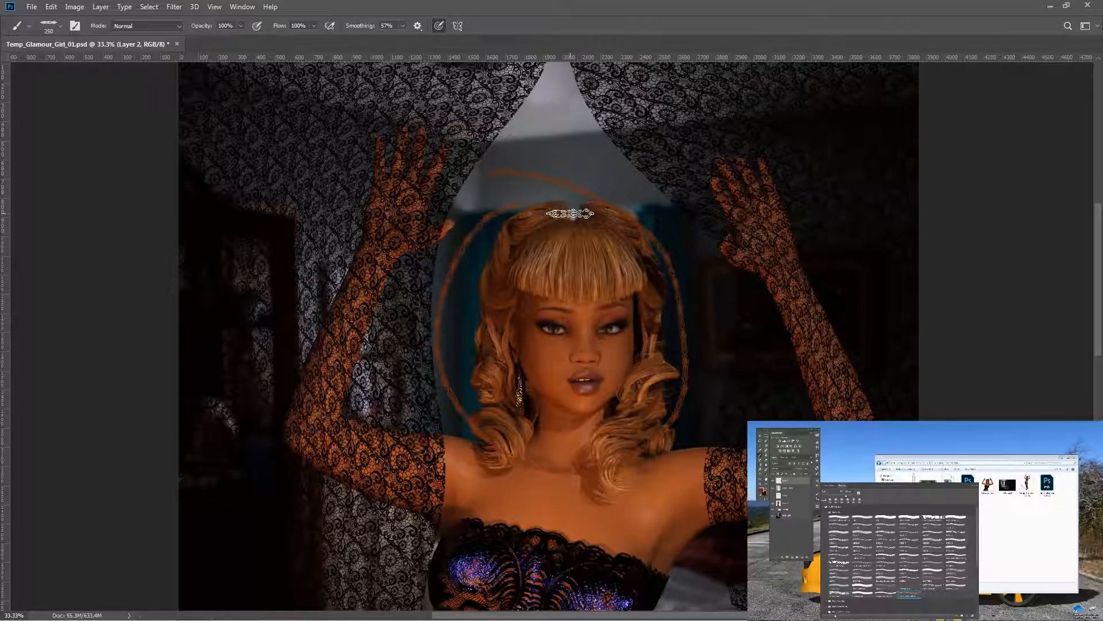
{"action": "key", "text": "ctrl+z"}
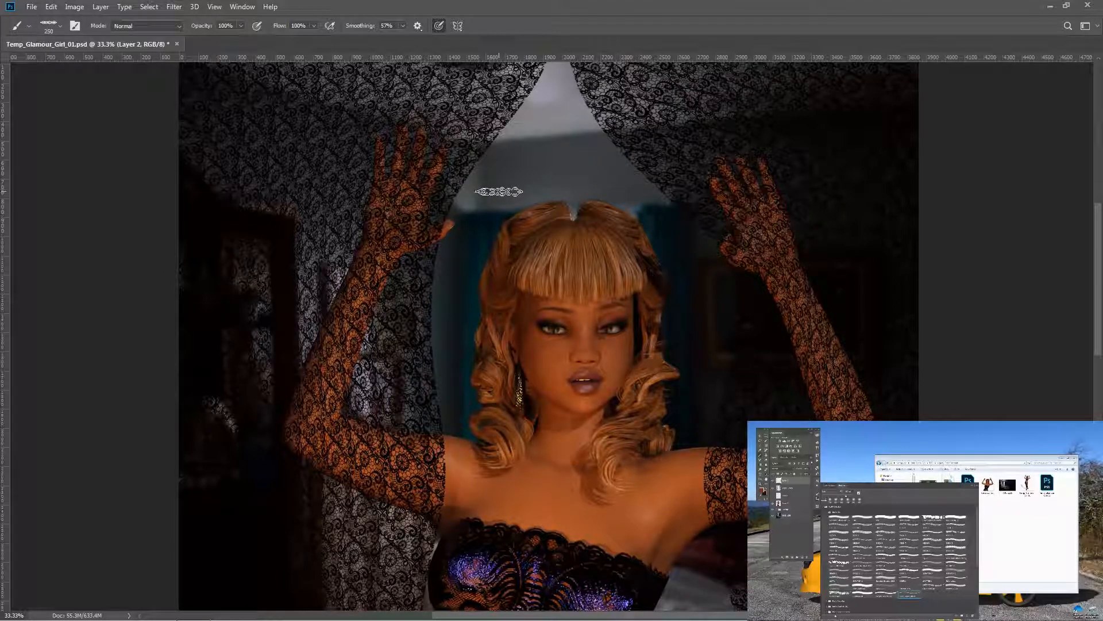
Set the foreground color to near-black 050200, test the ornamental brush at size 400 diagonally across the girl's hair, and undo the stroke
{"action": "key", "text": "bracketright"}
{"action": "key", "text": "bracketright"}
{"action": "key", "text": "bracketright"}
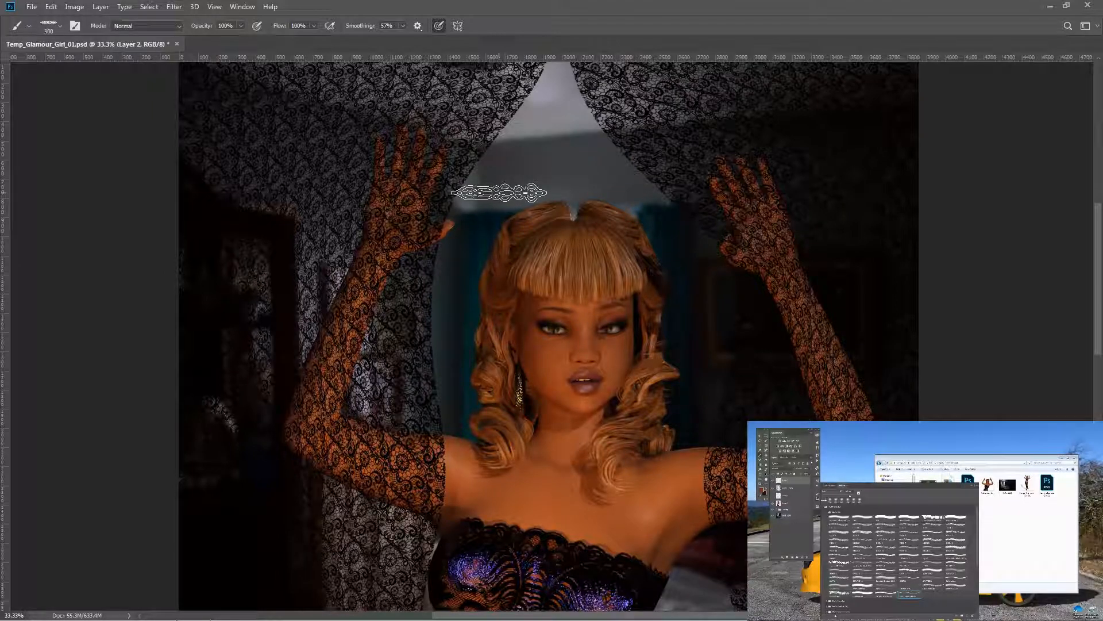
{"action": "key", "text": "bracketleft"}
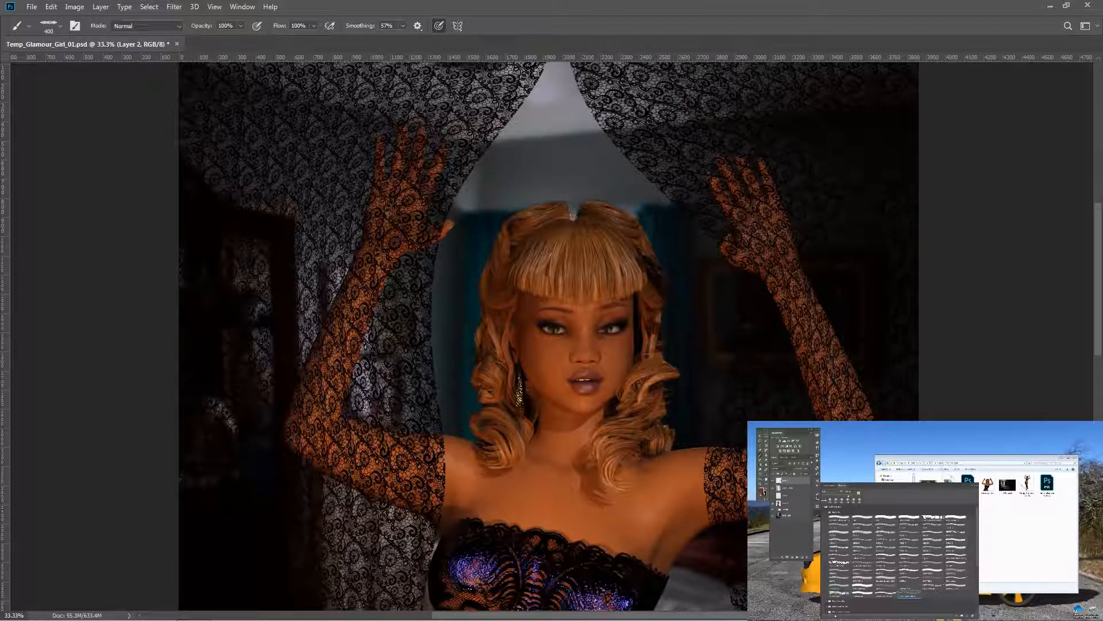
{"action": "left_click", "coordinate": [763, 491]}
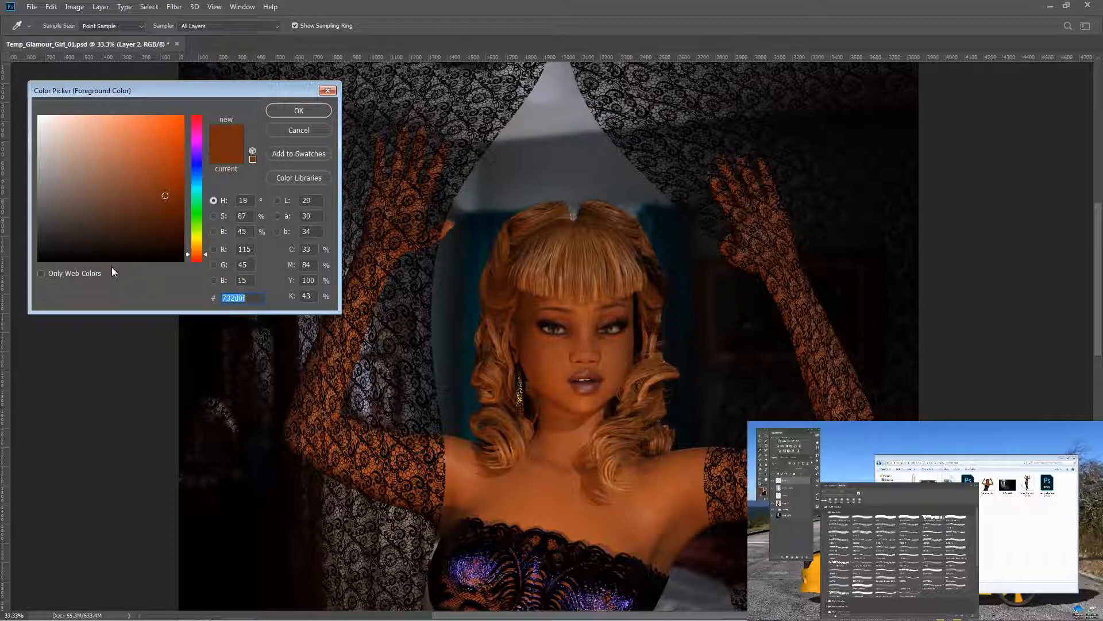
{"action": "left_click", "coordinate": [179, 259]}
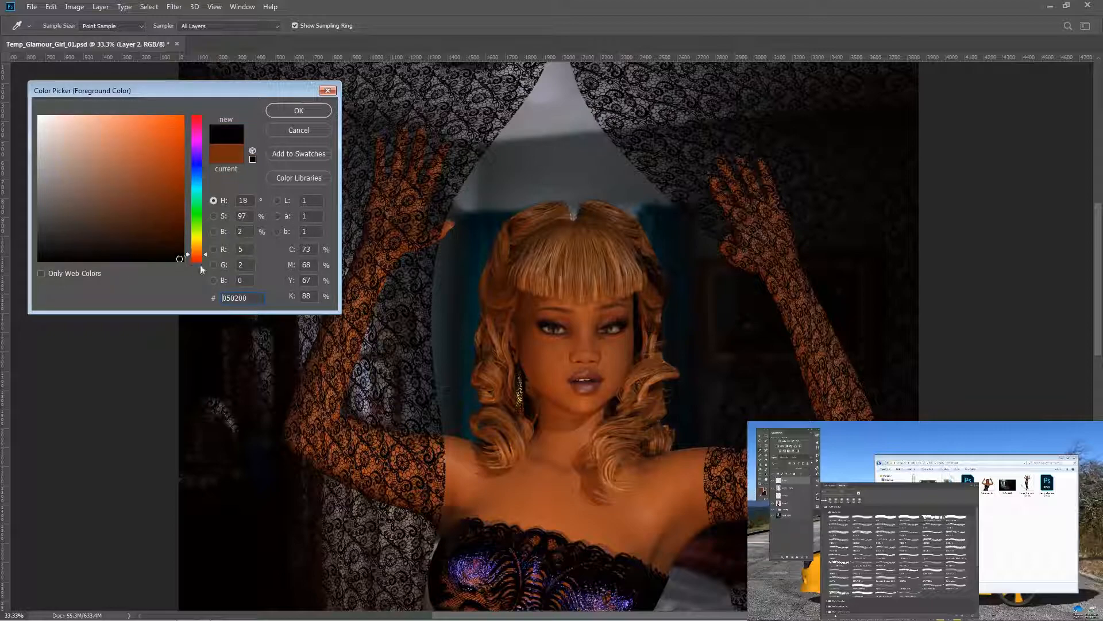
{"action": "left_click", "coordinate": [299, 112]}
{"action": "mouse_move", "coordinate": [501, 139]}
{"action": "left_mouse_down"}
{"action": "mouse_move", "coordinate": [611, 213]}
{"action": "mouse_move", "coordinate": [678, 298]}
{"action": "left_mouse_up"}
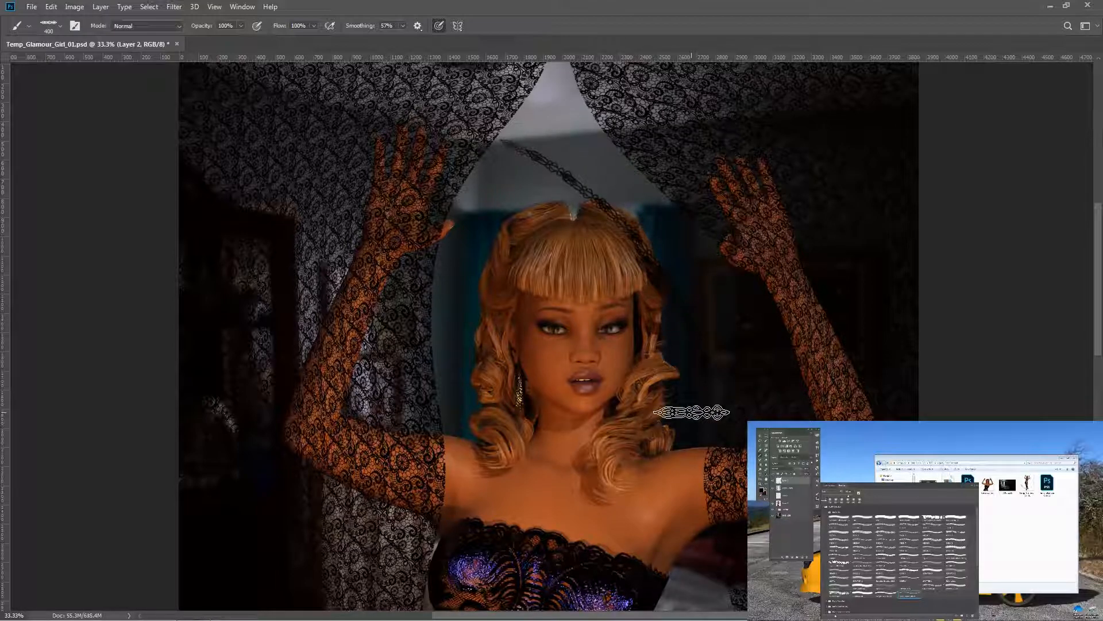
{"action": "key", "text": "ctrl+z"}
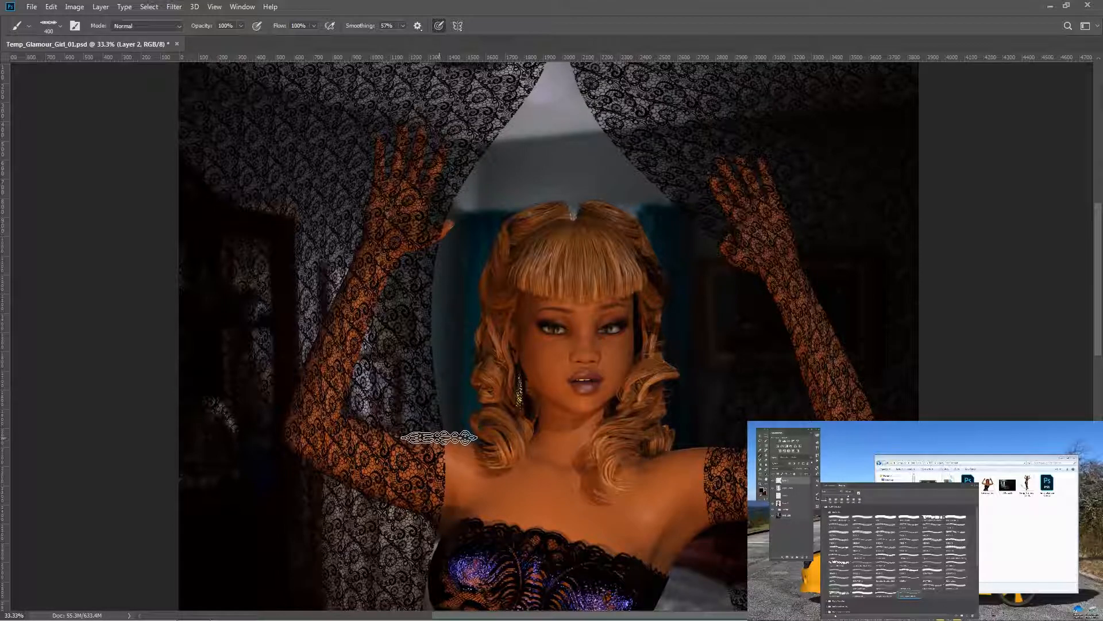
Paint black ornamental trim along the inner edges of both curtains around the girl's head with the brush at size 300
{"action": "key", "text": "bracketleft"}
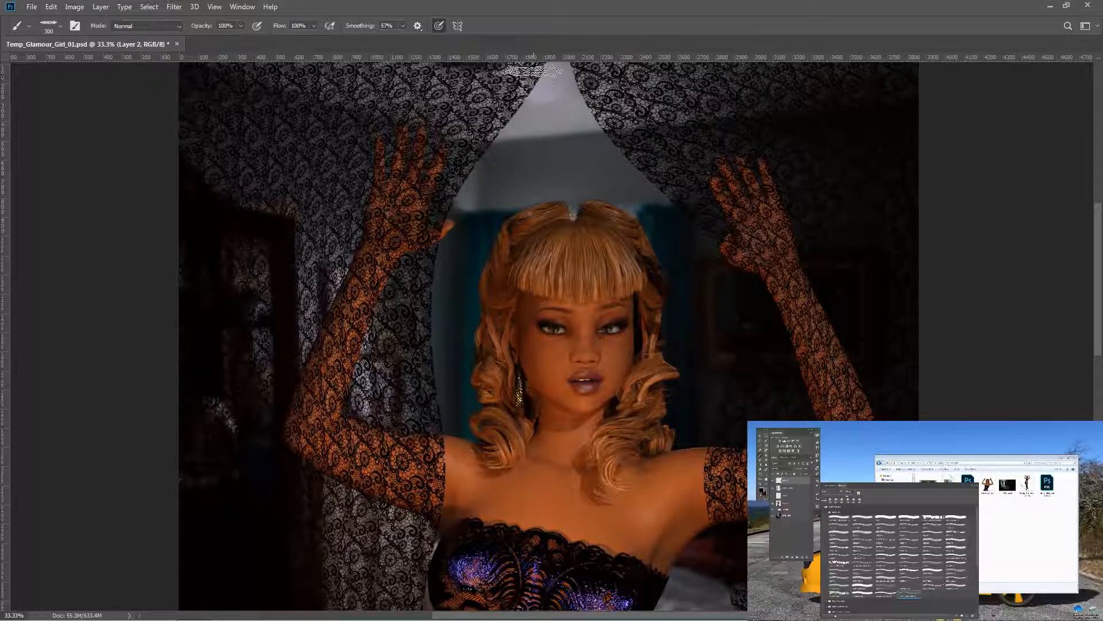
{"action": "left_click_drag", "start_coordinate": [526, 174], "coordinate": [521, 220]}
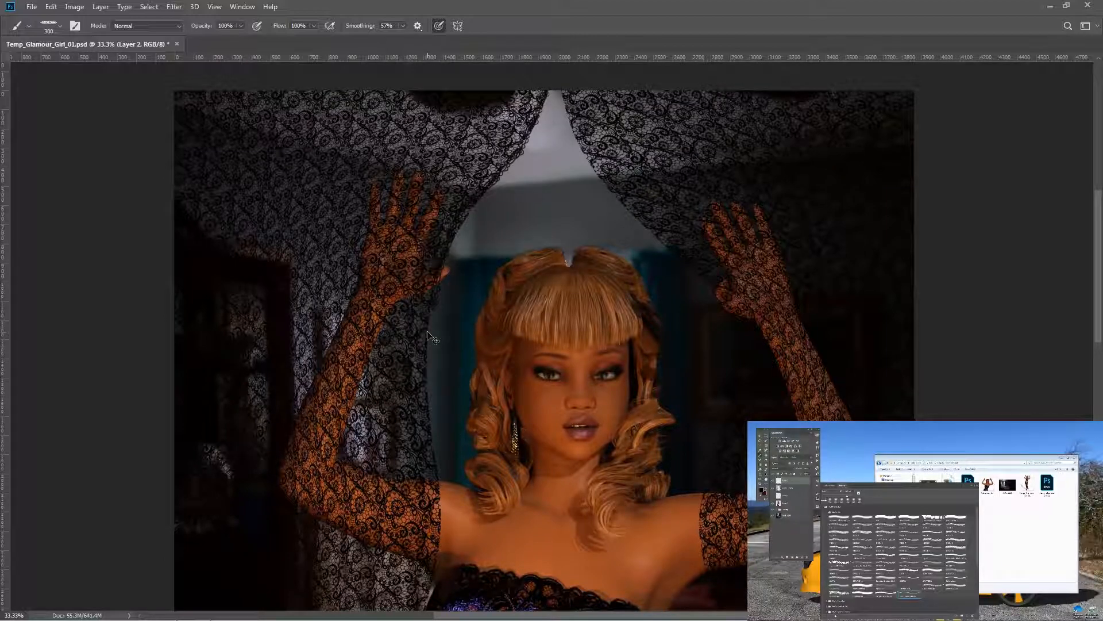
{"action": "key", "text": "ctrl+z"}
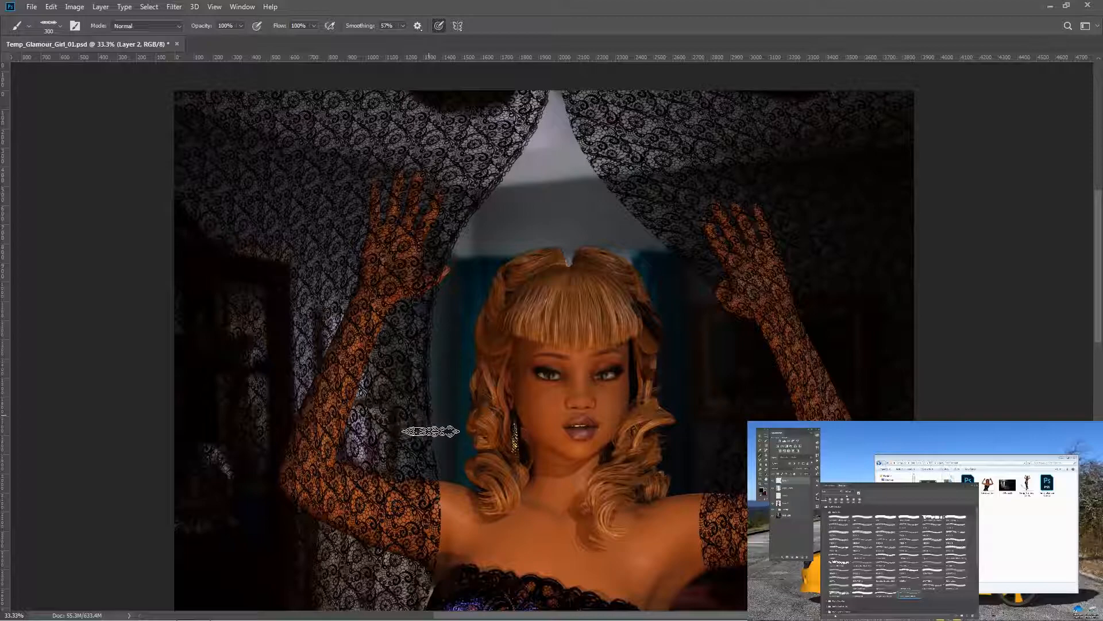
{"action": "left_click_drag", "start_coordinate": [438, 492], "coordinate": [426, 604]}
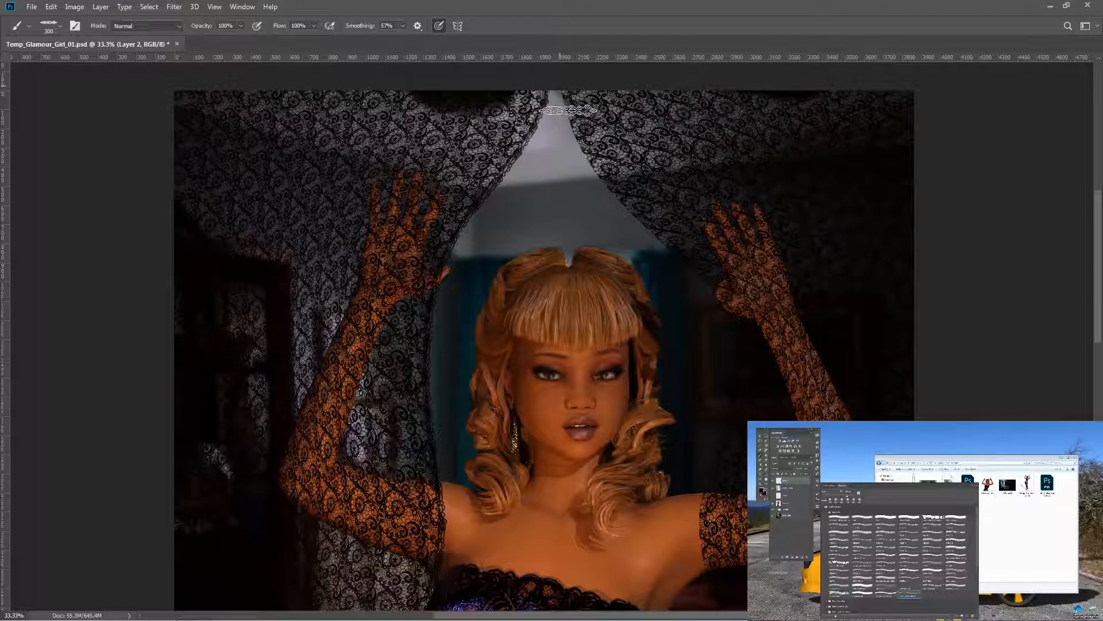
{"action": "left_click_drag", "start_coordinate": [579, 148], "coordinate": [606, 208]}
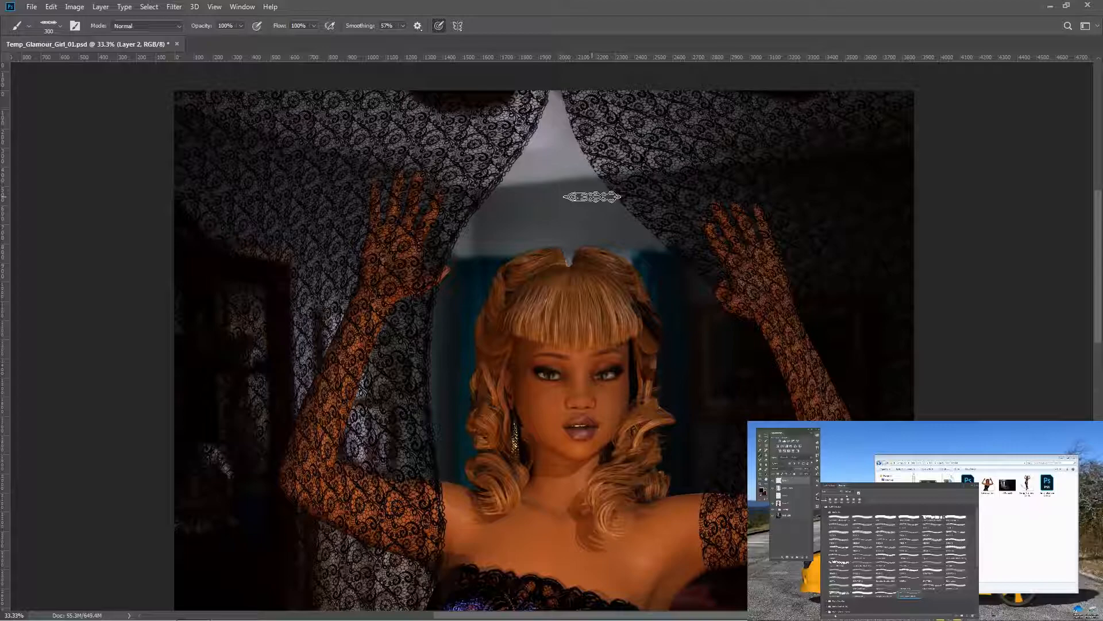
{"action": "mouse_move", "coordinate": [564, 93]}
{"action": "left_mouse_down"}
{"action": "mouse_move", "coordinate": [603, 186]}
{"action": "mouse_move", "coordinate": [689, 260]}
{"action": "mouse_move", "coordinate": [728, 323]}
{"action": "mouse_move", "coordinate": [728, 409]}
{"action": "mouse_move", "coordinate": [697, 482]}
{"action": "mouse_move", "coordinate": [716, 611]}
{"action": "left_mouse_up"}
Hide the dark room background and continue the ornamental trim down the left curtain's inner edge beside the dress
{"action": "left_click_drag", "start_coordinate": [504, 528], "coordinate": [464, 177]}
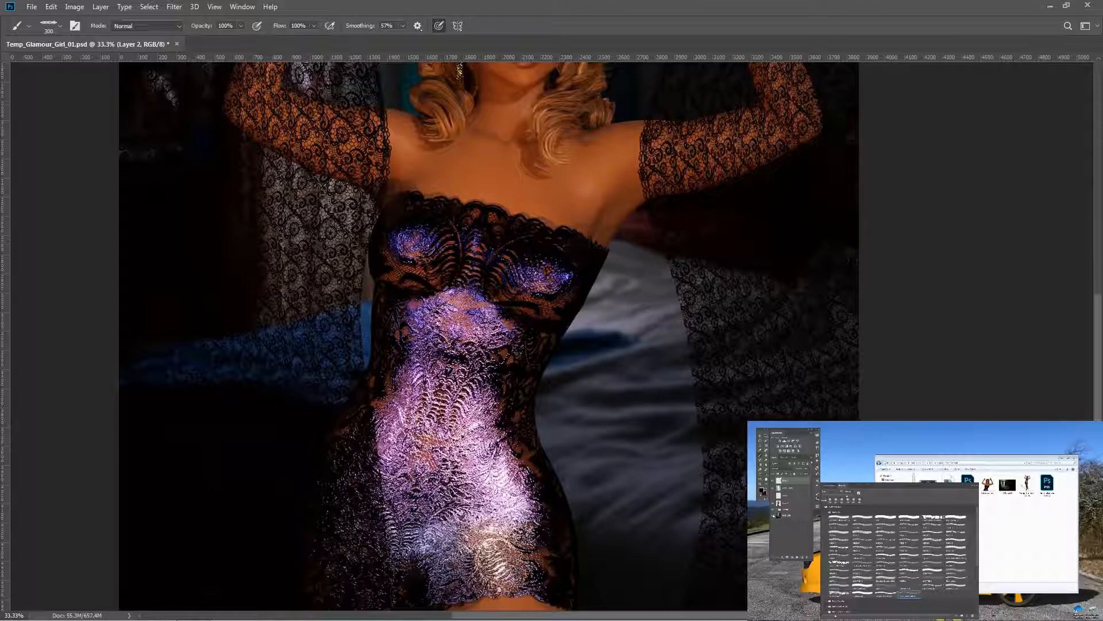
{"action": "left_click", "coordinate": [774, 515]}
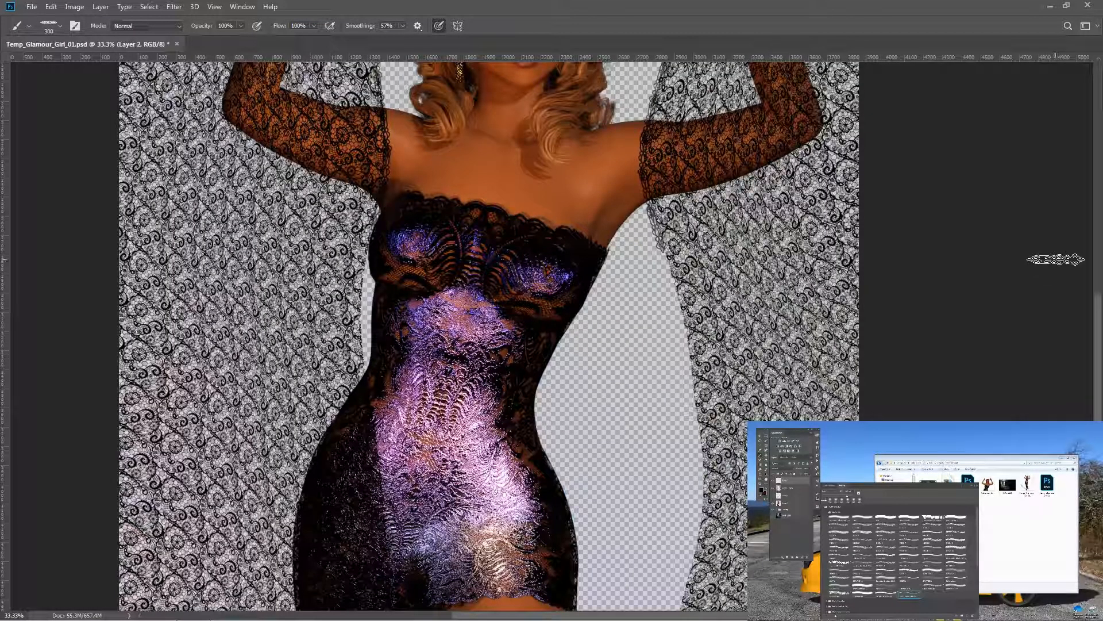
{"action": "left_click_drag", "start_coordinate": [796, 357], "coordinate": [911, 403]}
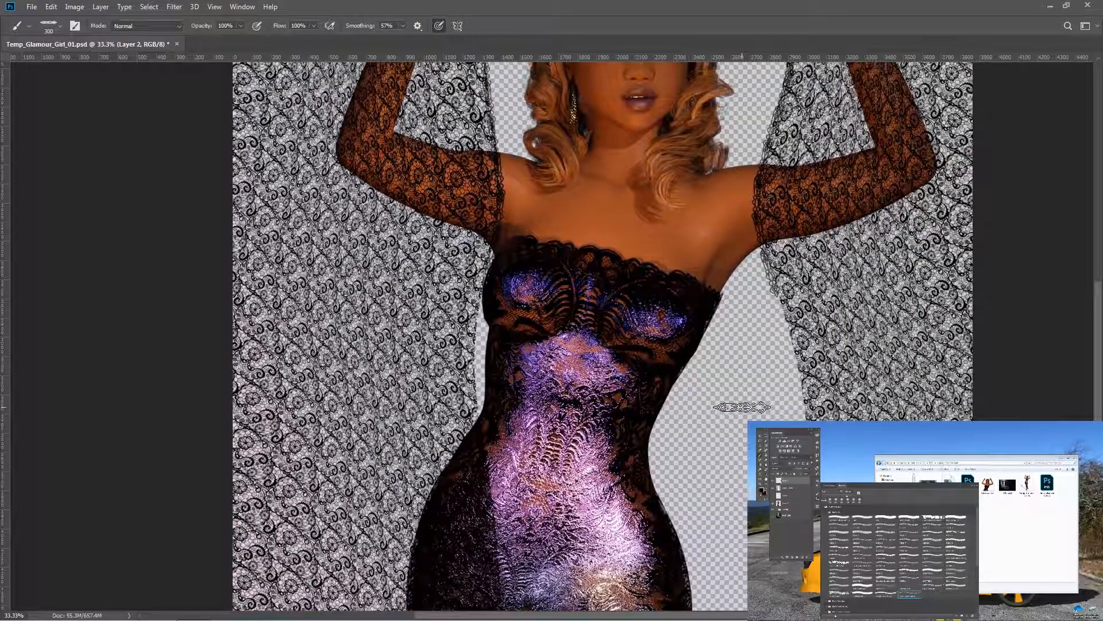
{"action": "left_click_drag", "start_coordinate": [746, 413], "coordinate": [742, 391]}
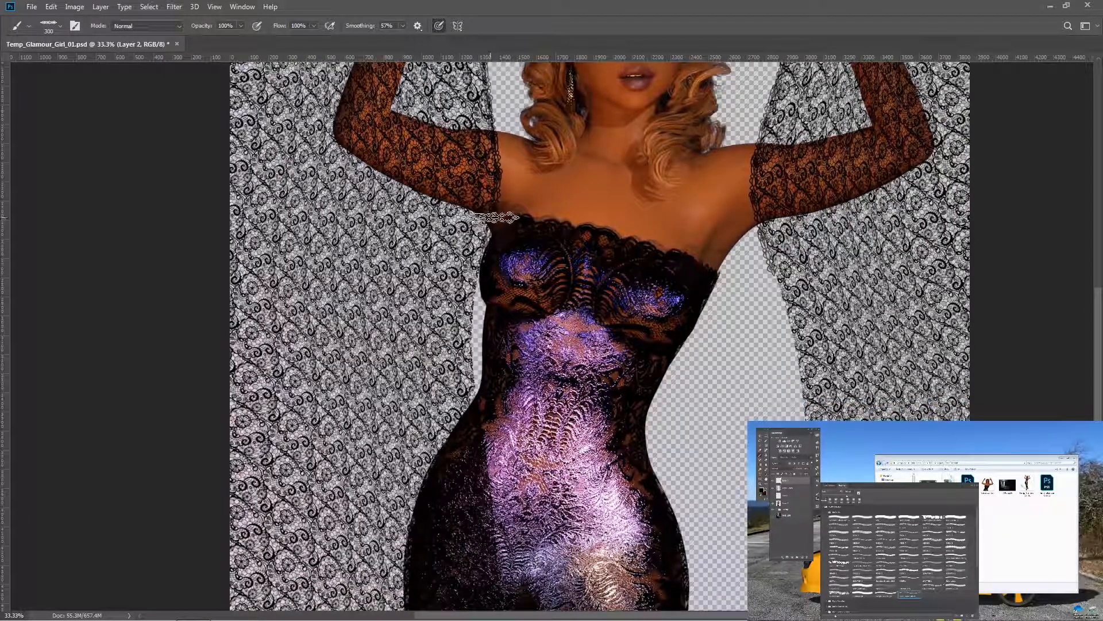
{"action": "mouse_move", "coordinate": [482, 283]}
{"action": "left_mouse_down"}
{"action": "mouse_move", "coordinate": [477, 395]}
{"action": "mouse_move", "coordinate": [503, 598]}
{"action": "left_mouse_up"}
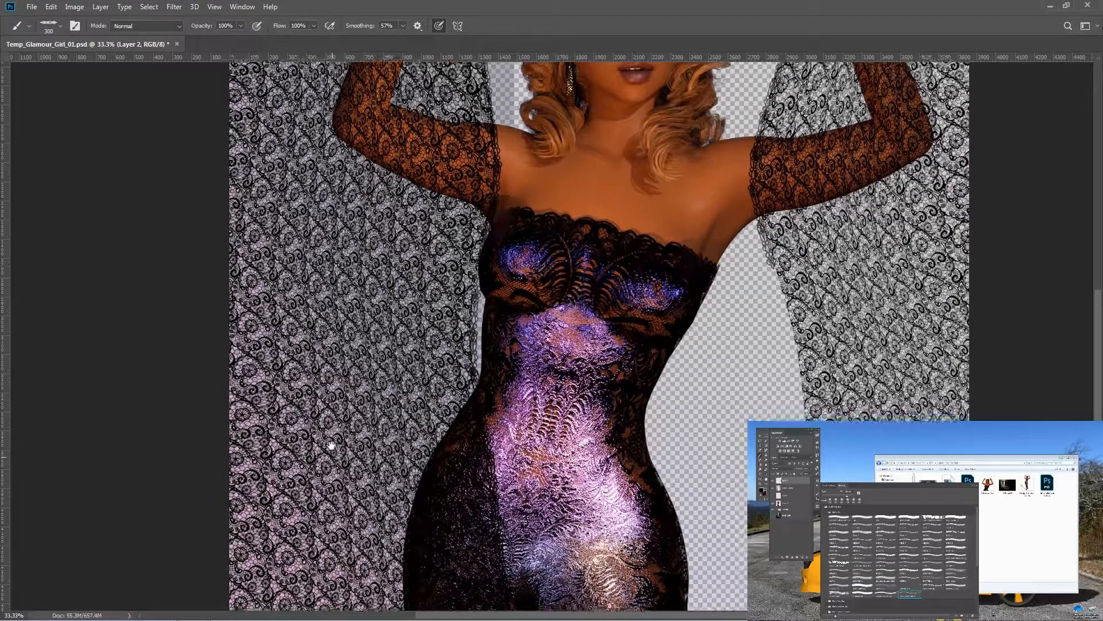
Extend the ornamental trim along the right curtain's lower inner edge down to the bottom of the image
{"action": "left_click_drag", "start_coordinate": [325, 449], "coordinate": [281, 227]}
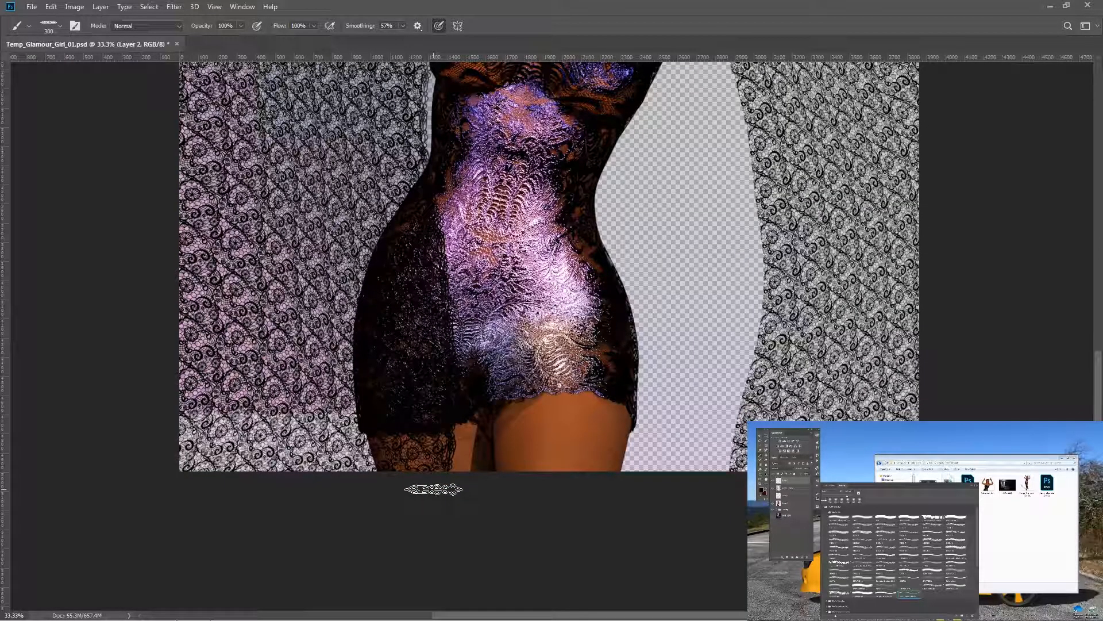
{"action": "left_click_drag", "start_coordinate": [674, 451], "coordinate": [633, 597]}
{"action": "left_click_drag", "start_coordinate": [643, 397], "coordinate": [634, 475]}
{"action": "mouse_move", "coordinate": [648, 273]}
{"action": "left_mouse_down"}
{"action": "mouse_move", "coordinate": [660, 238]}
{"action": "mouse_move", "coordinate": [687, 303]}
{"action": "mouse_move", "coordinate": [710, 425]}
{"action": "mouse_move", "coordinate": [712, 515]}
{"action": "mouse_move", "coordinate": [694, 609]}
{"action": "left_mouse_up"}
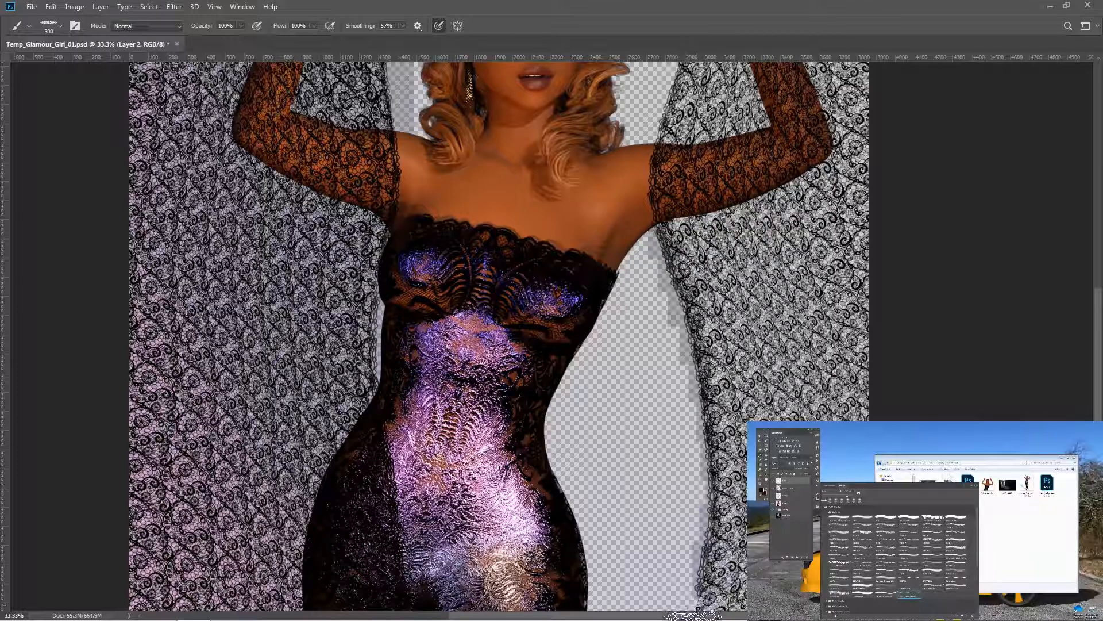
{"action": "left_click_drag", "start_coordinate": [609, 464], "coordinate": [544, 217]}
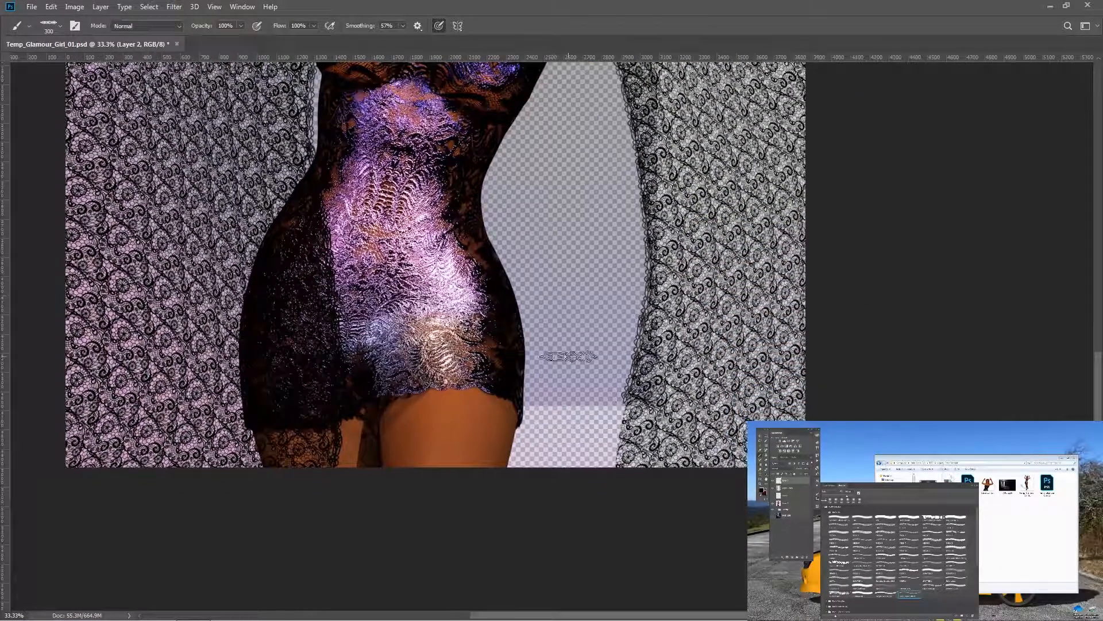
{"action": "left_click_drag", "start_coordinate": [626, 391], "coordinate": [606, 496]}
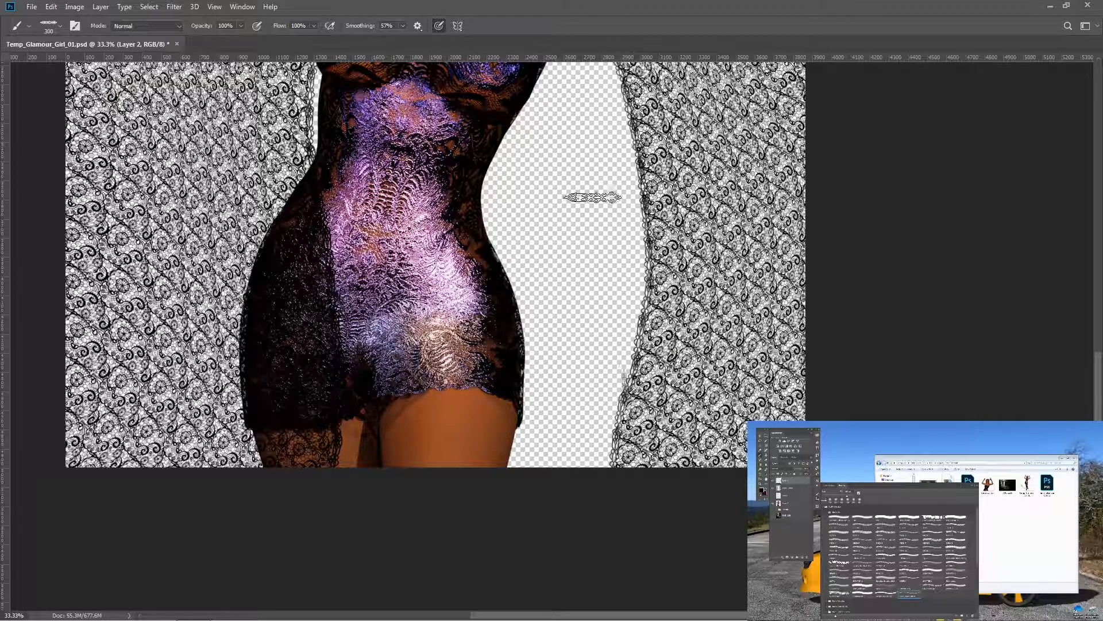
Test the ornamental brush with a curved stroke across the girl's bare thigh, and undo it
{"action": "left_click_drag", "start_coordinate": [552, 177], "coordinate": [557, 394]}
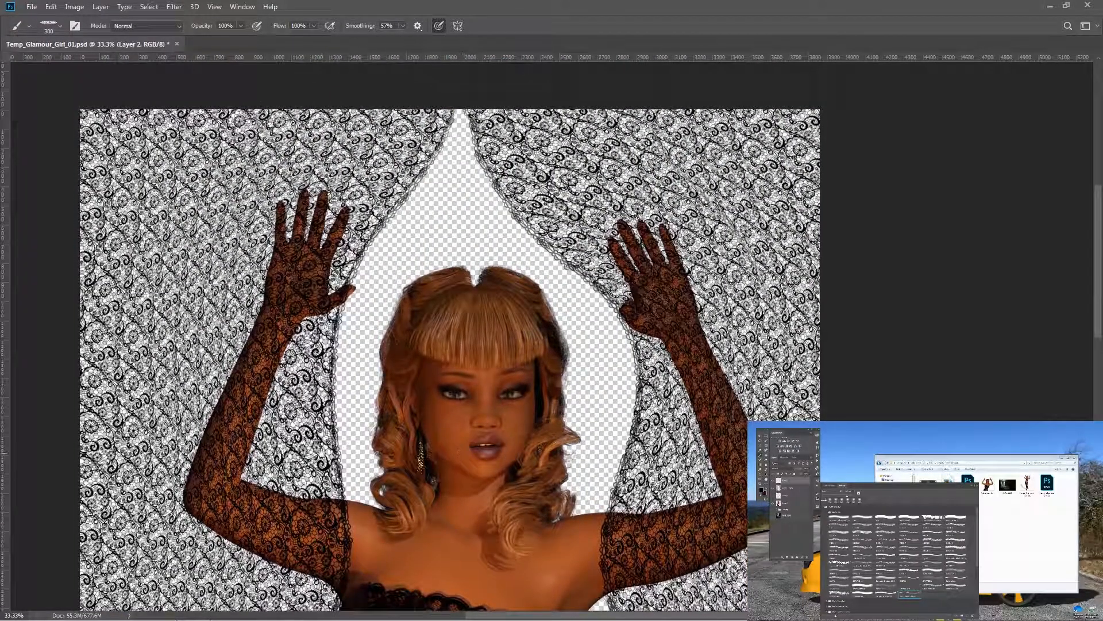
{"action": "left_click_drag", "start_coordinate": [286, 454], "coordinate": [337, 274]}
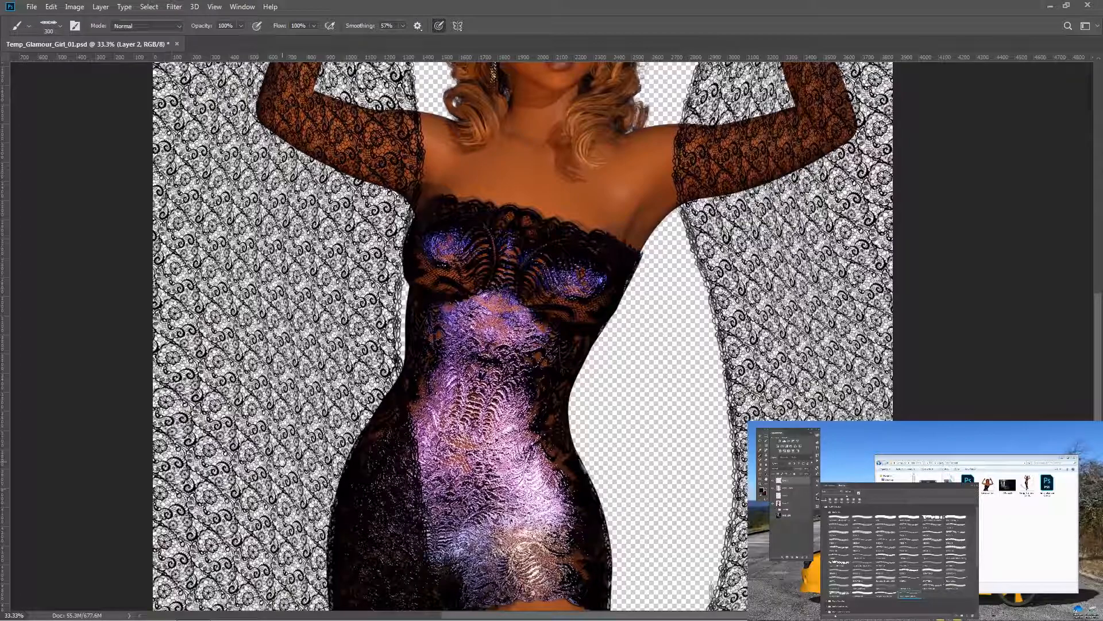
{"action": "left_click_drag", "start_coordinate": [280, 448], "coordinate": [242, 328]}
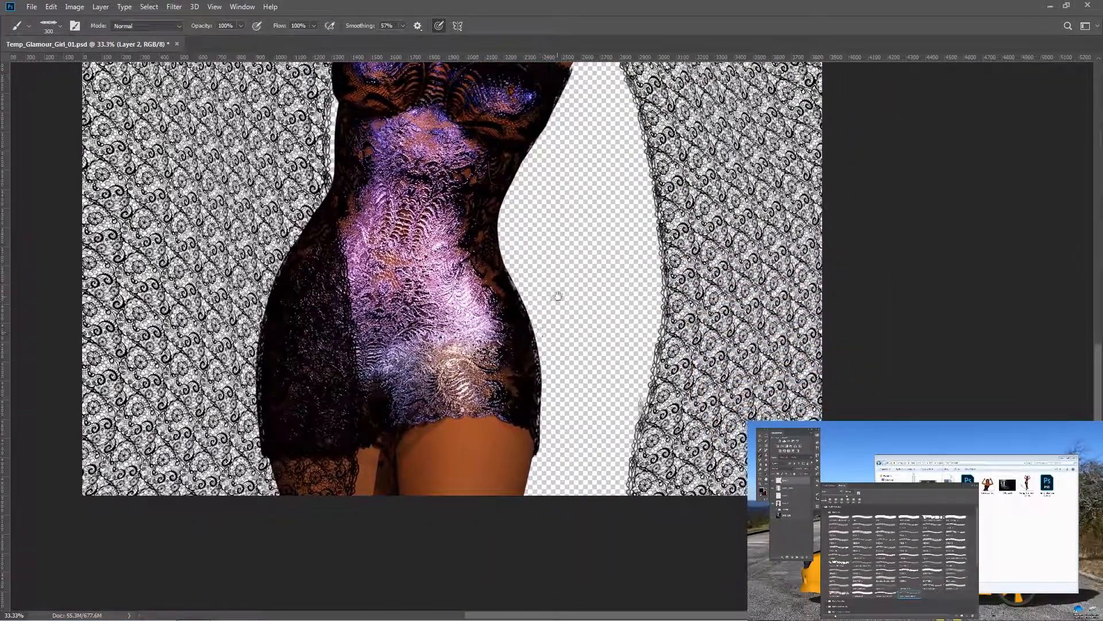
{"action": "left_click_drag", "start_coordinate": [567, 312], "coordinate": [588, 388]}
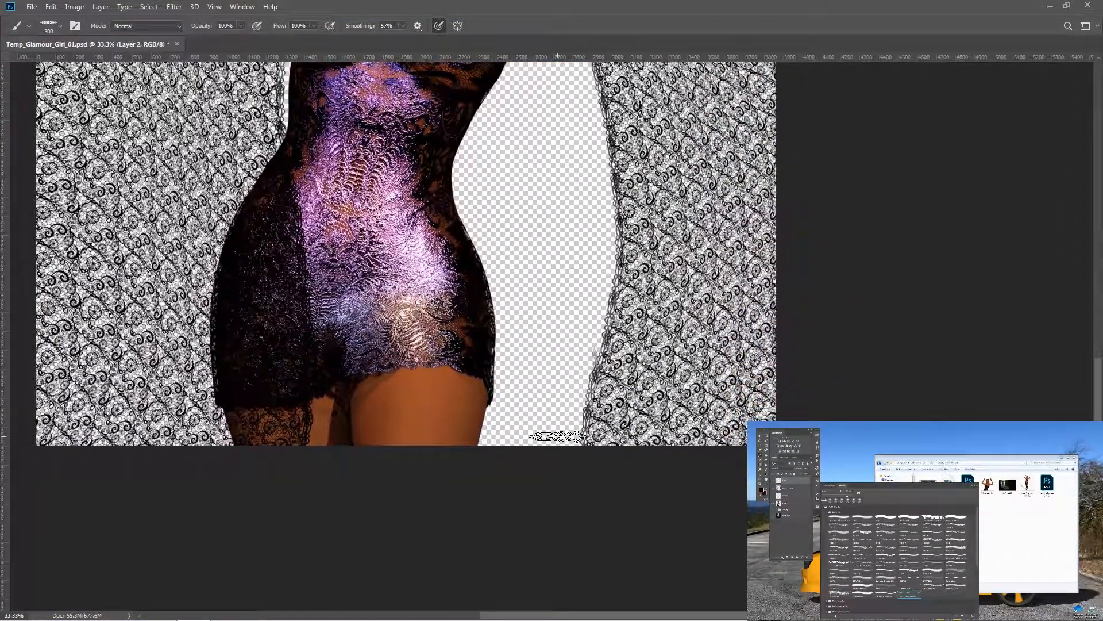
{"action": "mouse_move", "coordinate": [354, 431]}
{"action": "left_mouse_down"}
{"action": "mouse_move", "coordinate": [401, 412]}
{"action": "mouse_move", "coordinate": [490, 419]}
{"action": "left_mouse_up"}
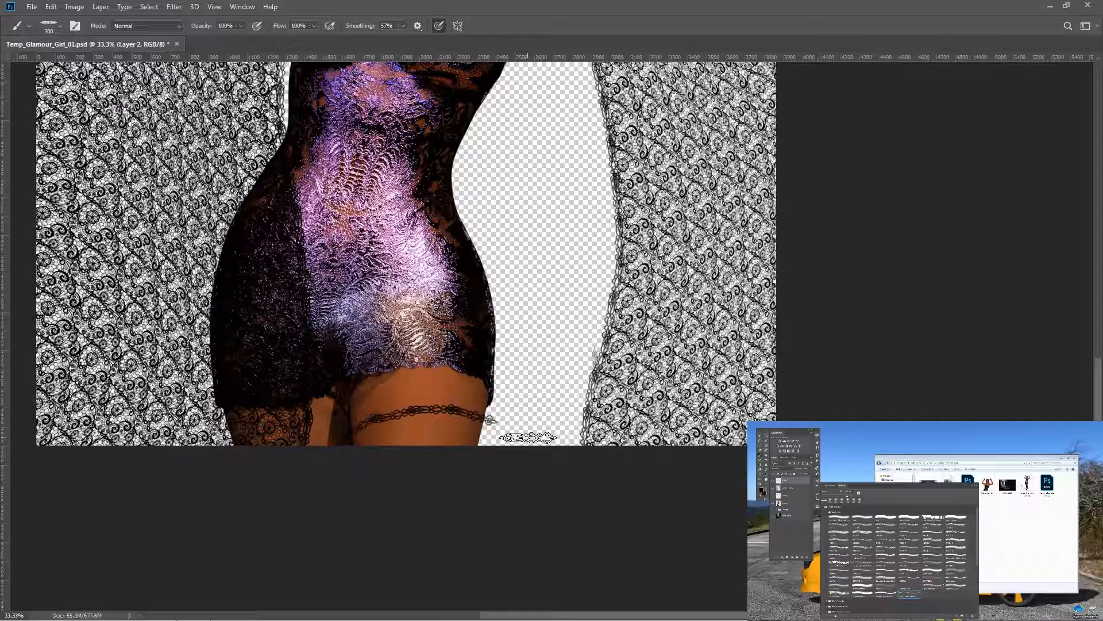
{"action": "key", "text": "ctrl+z"}
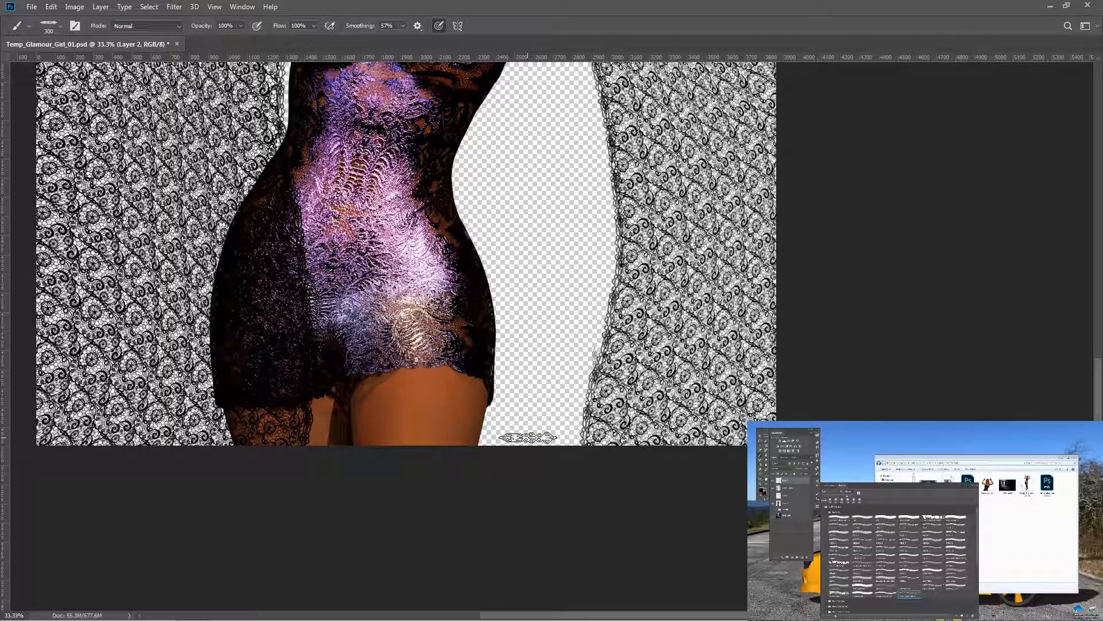
{"action": "left_click_drag", "start_coordinate": [546, 241], "coordinate": [657, 323]}
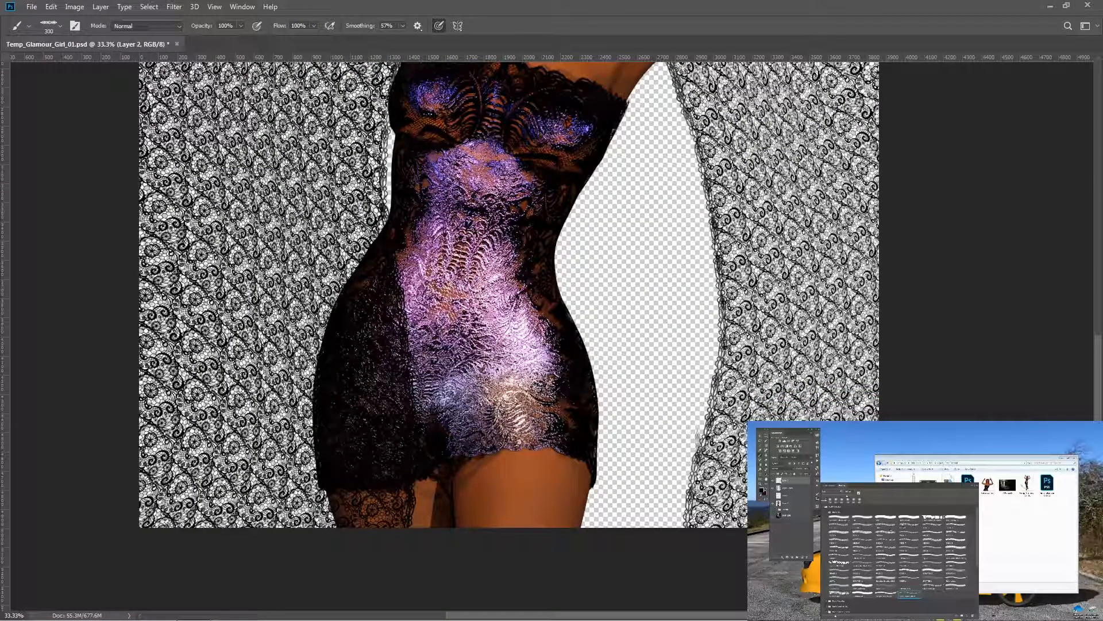
Switch to the Eraser with a size 30 round brush and clean the trim off the girl's raised thumb
{"action": "left_click", "coordinate": [909, 519]}
{"action": "left_click", "coordinate": [909, 594]}
{"action": "key", "text": "e"}
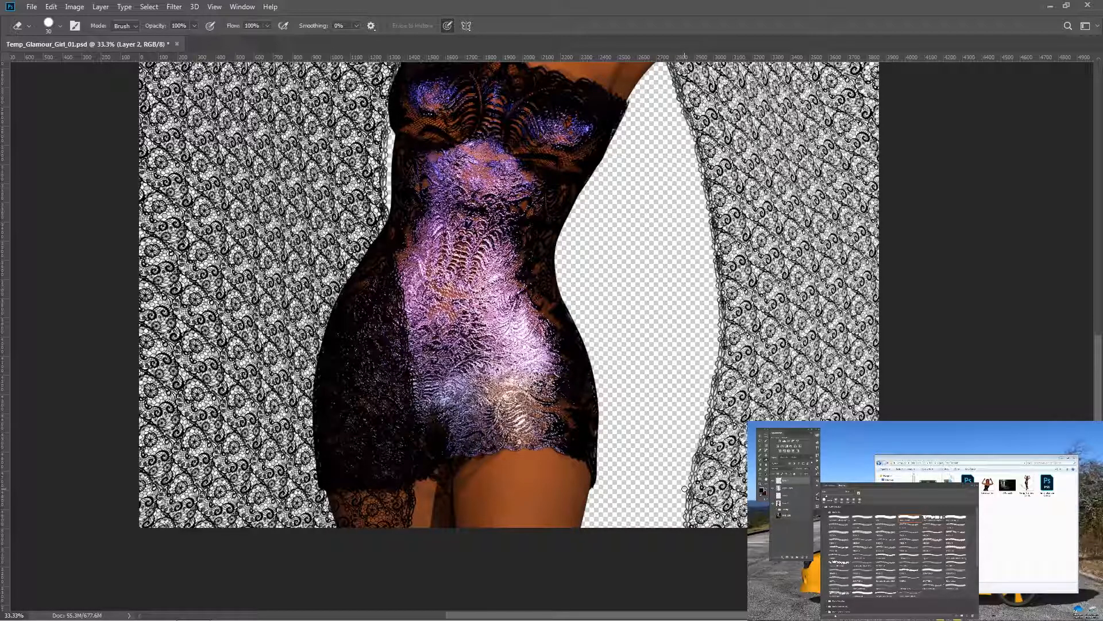
{"action": "scroll", "coordinate": [684, 489], "scroll_direction": "up", "scroll_amount": 6}
{"action": "scroll", "coordinate": [684, 489], "scroll_direction": "left", "scroll_amount": 3}
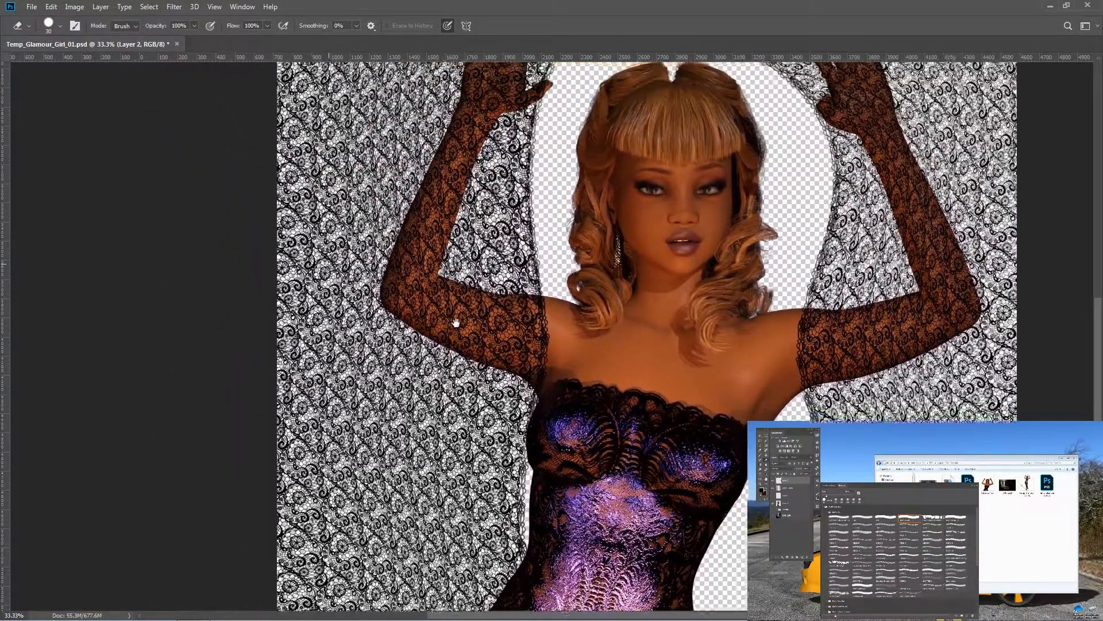
{"action": "scroll", "coordinate": [494, 280], "scroll_direction": "up", "scroll_amount": 5}
{"action": "scroll", "coordinate": [495, 281], "scroll_direction": "left", "scroll_amount": 4}
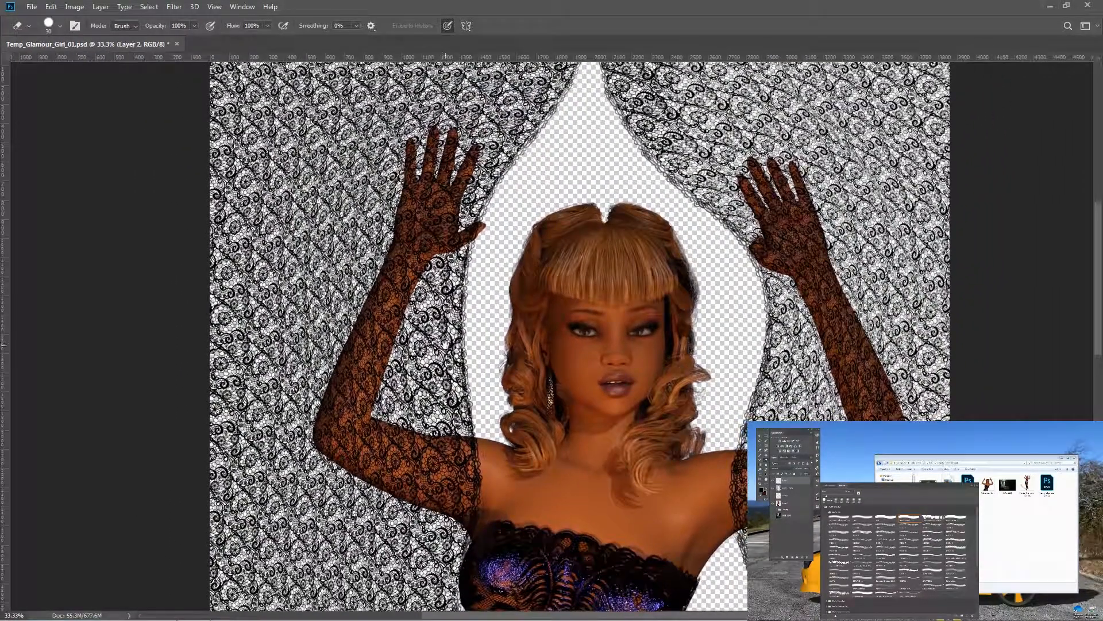
{"action": "scroll", "coordinate": [435, 317], "scroll_direction": "up", "scroll_amount": 3}
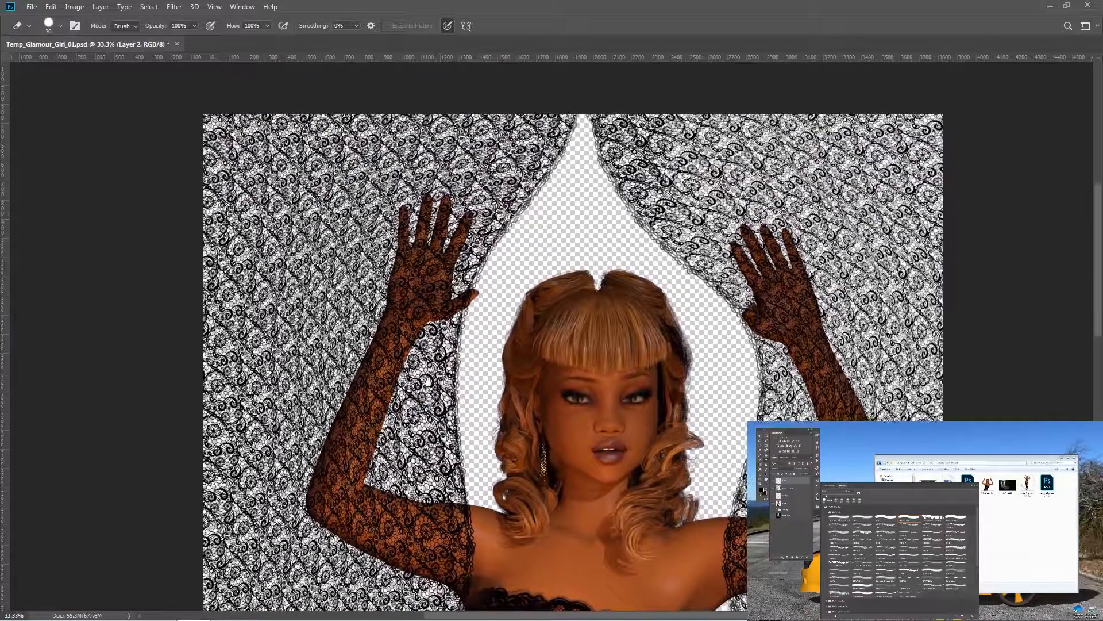
{"action": "left_click_drag", "start_coordinate": [427, 382], "coordinate": [426, 378]}
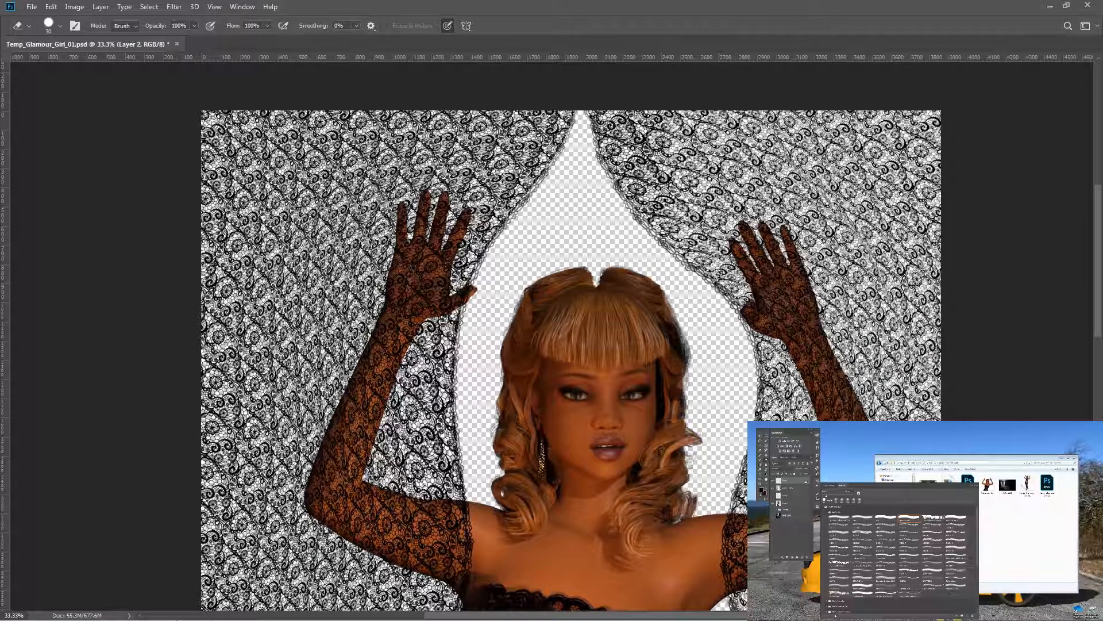
Merge the ornamental trim layer with the lace curtain layer into a single layer
{"action": "left_click", "coordinate": [806, 490], "text": "shift"}
{"action": "right_click", "coordinate": [806, 489]}
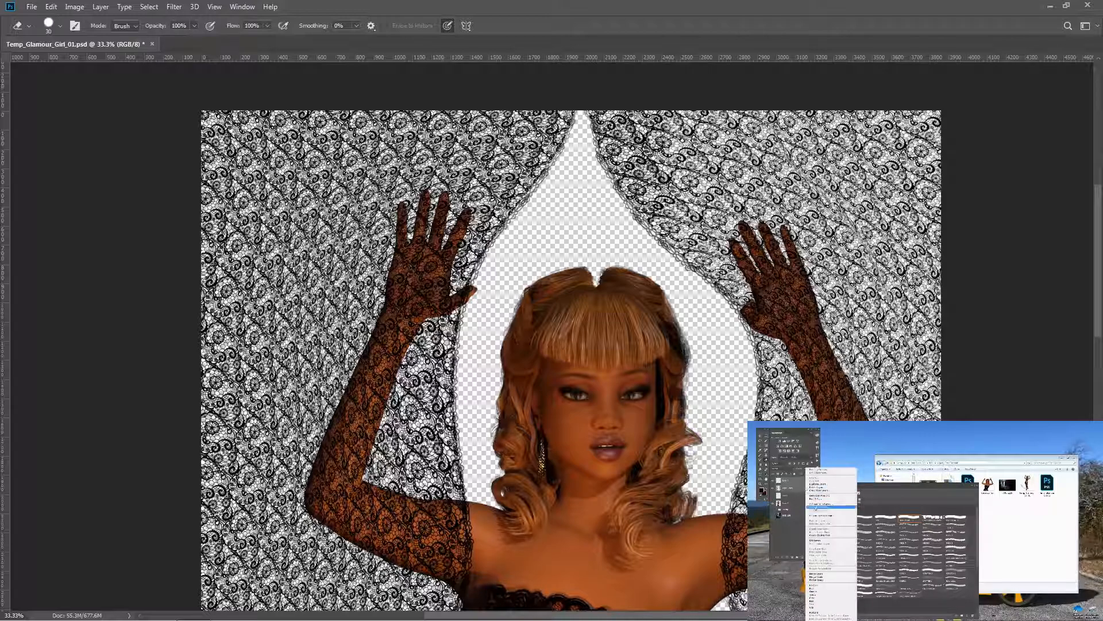
{"action": "left_click", "coordinate": [827, 573]}
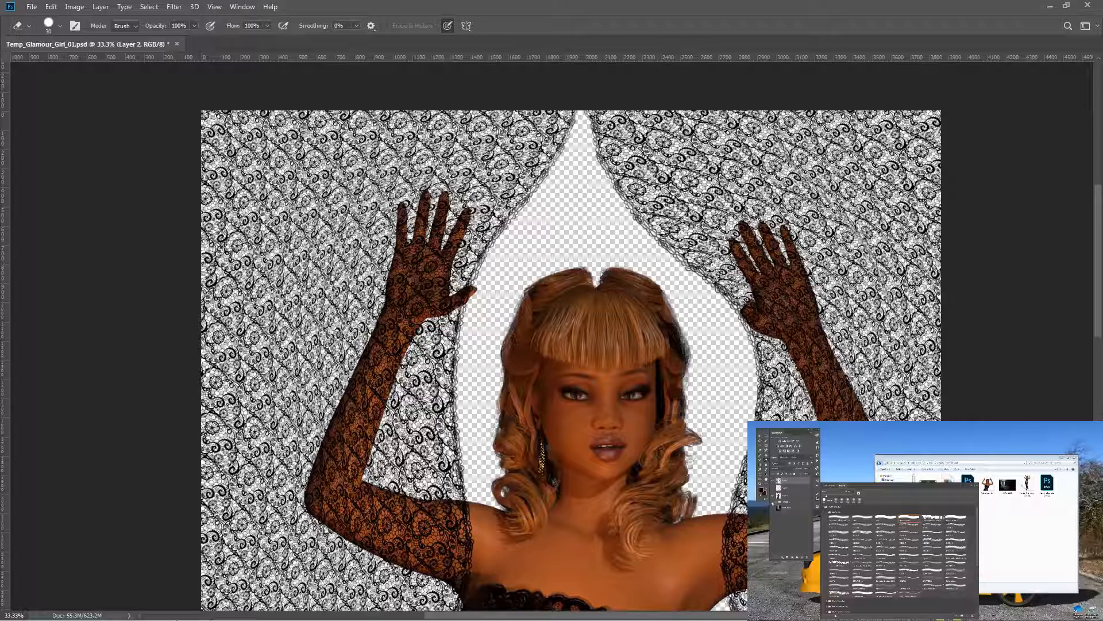
Show the dark room background again and make the merged curtain layer active
{"action": "left_click", "coordinate": [772, 508]}
{"action": "key", "text": "ctrl+0"}
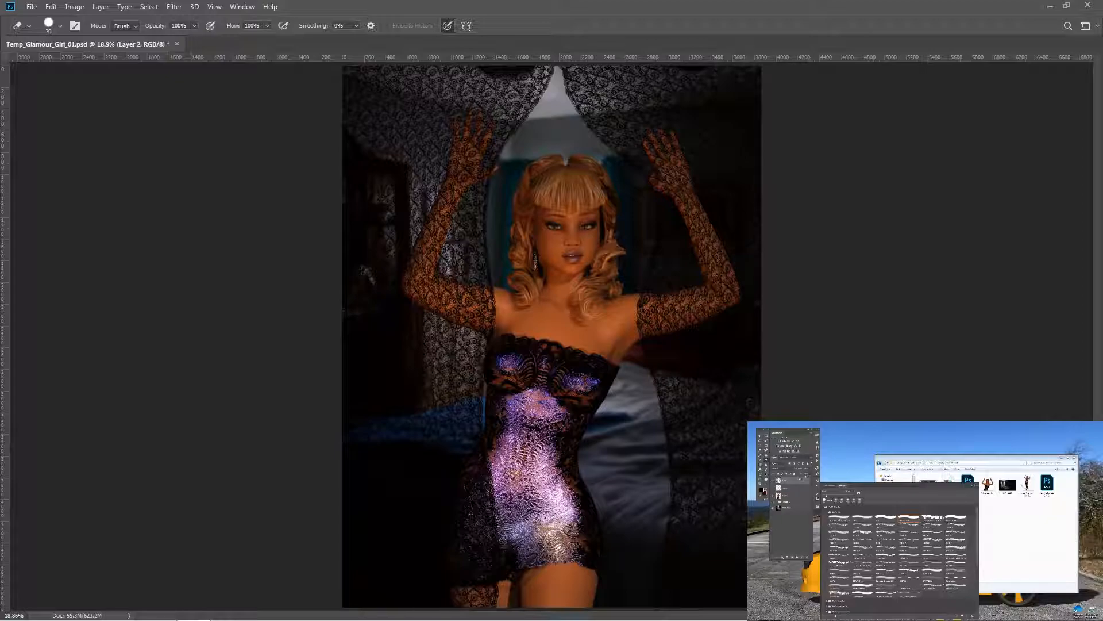
{"action": "left_click", "coordinate": [795, 503]}
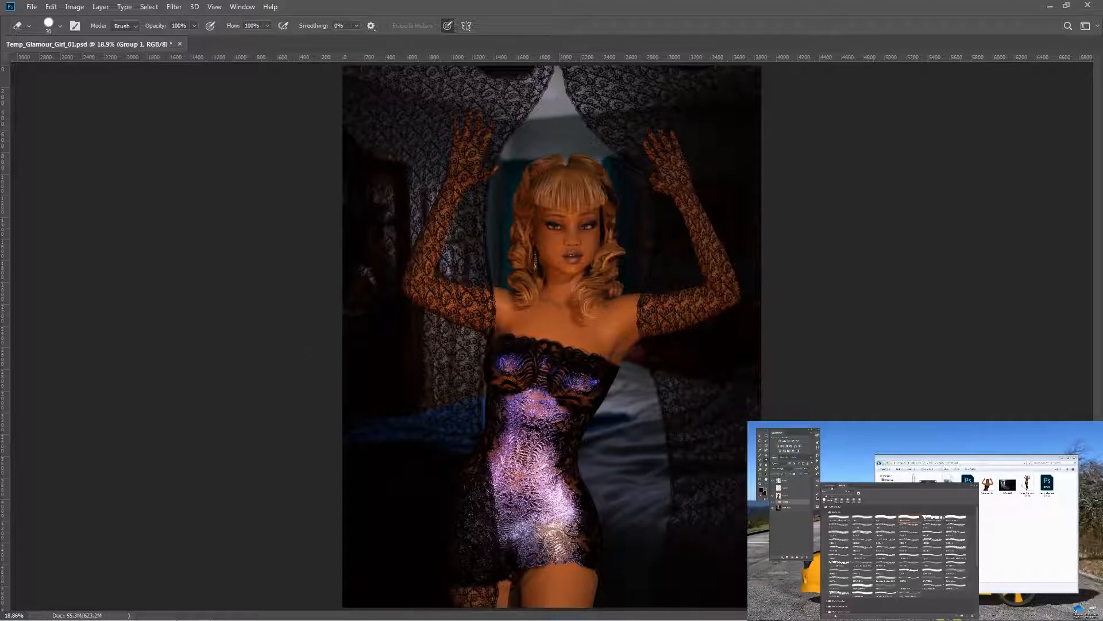
{"action": "left_click", "coordinate": [796, 480]}
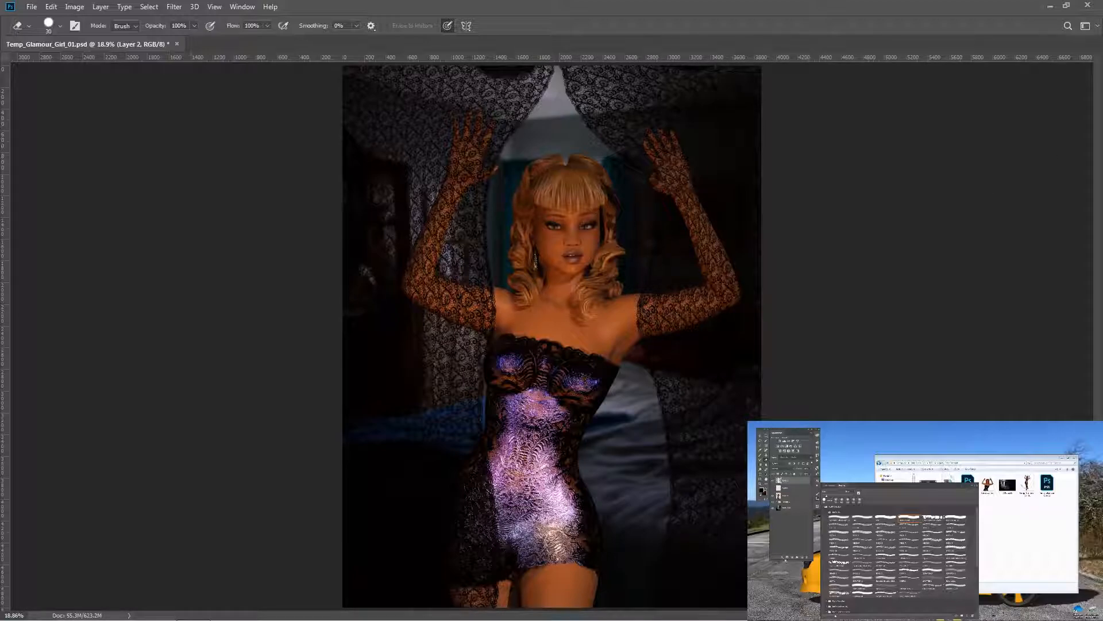
{"action": "left_click", "coordinate": [788, 557]}
{"action": "key", "text": "ctrl+1"}
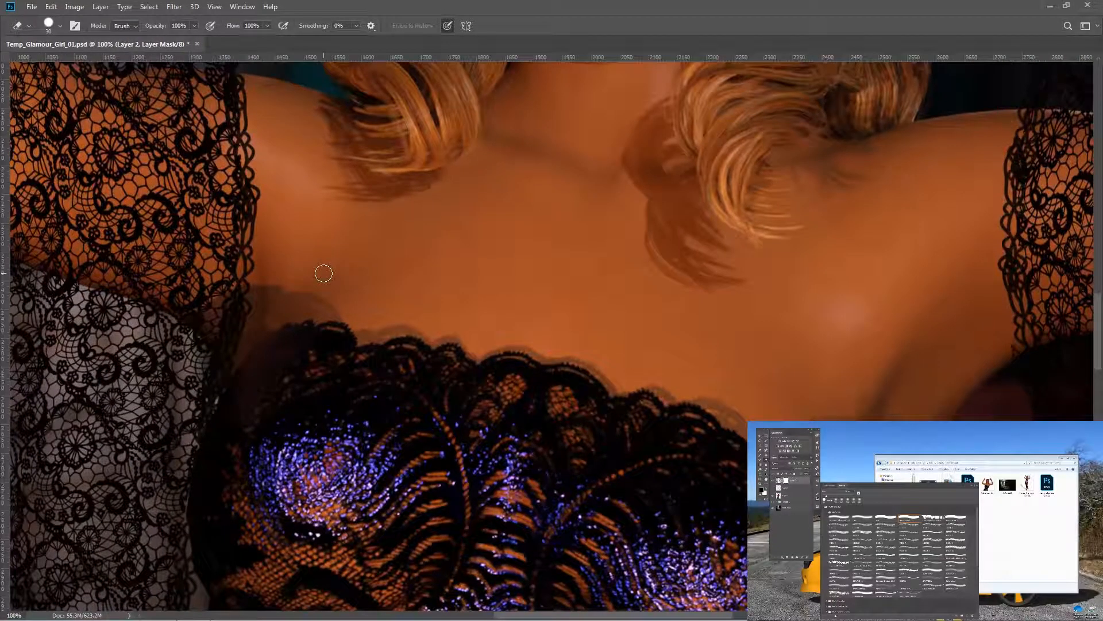
{"action": "left_click_drag", "start_coordinate": [593, 201], "coordinate": [415, 542]}
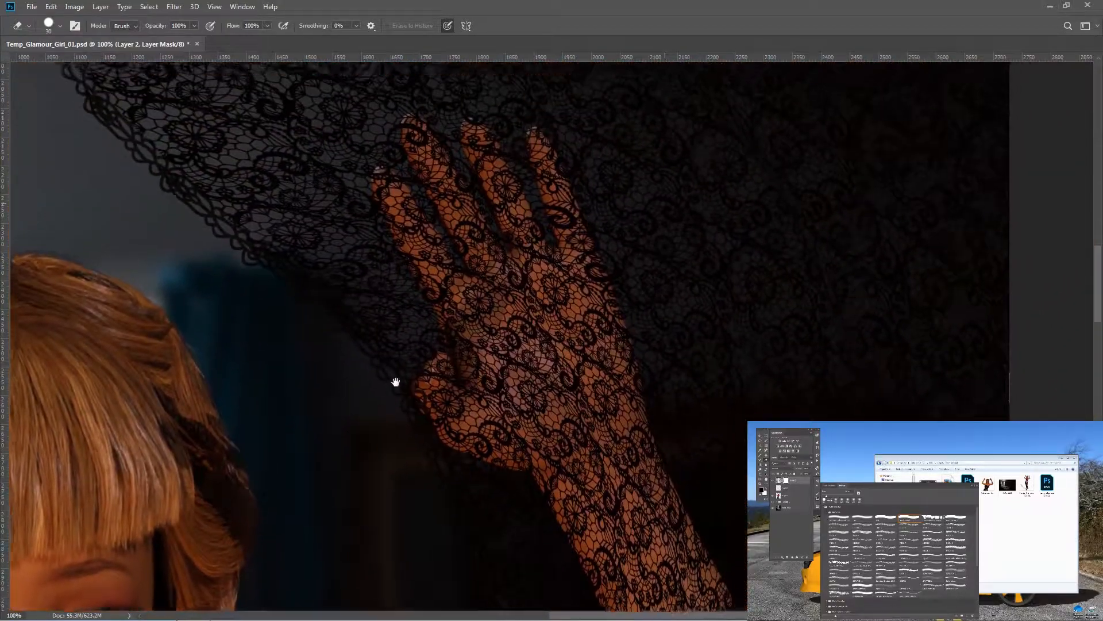
{"action": "left_click_drag", "start_coordinate": [395, 382], "coordinate": [554, 381]}
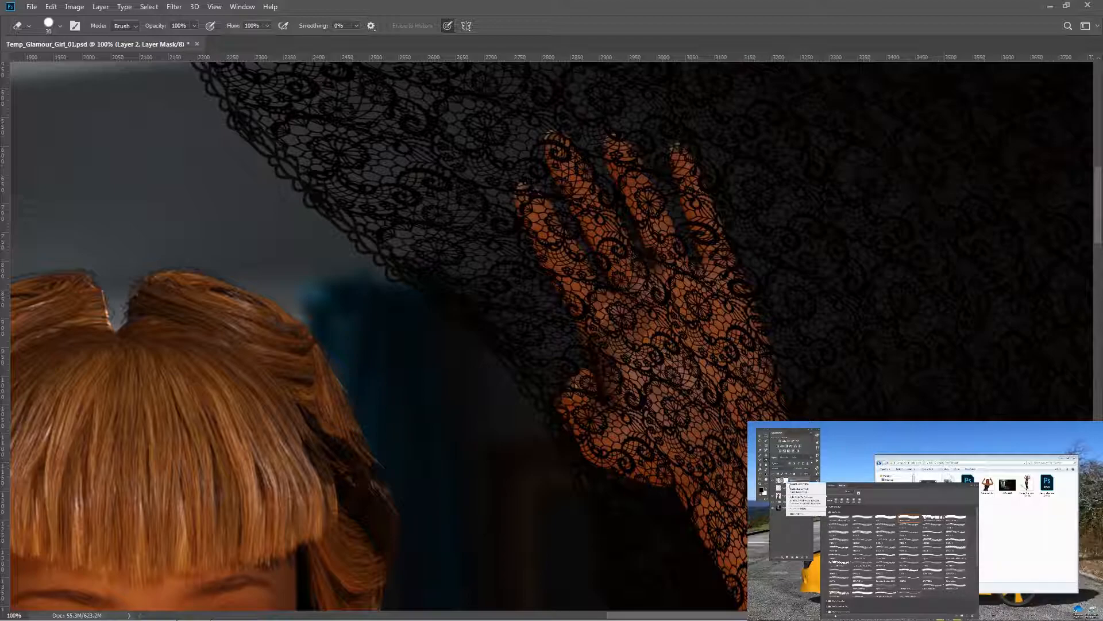
{"action": "left_click", "coordinate": [800, 489]}
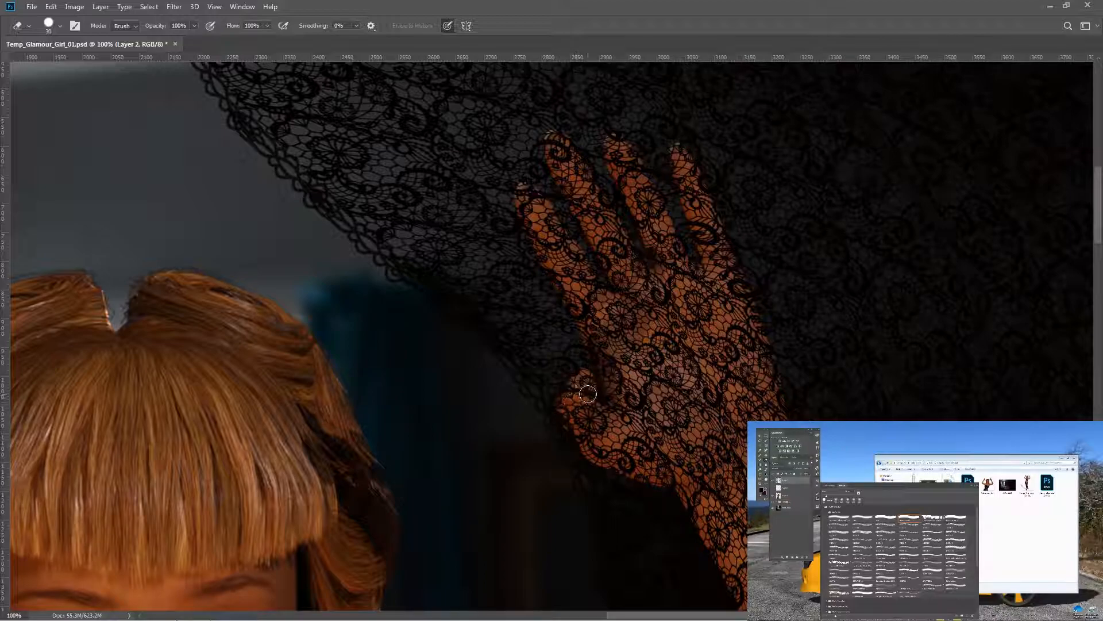
Outline the right curtain's lace around the girl's raised hand and wrist with the Lasso, including the curtain's inner edge
{"action": "left_click_drag", "start_coordinate": [684, 361], "coordinate": [714, 304]}
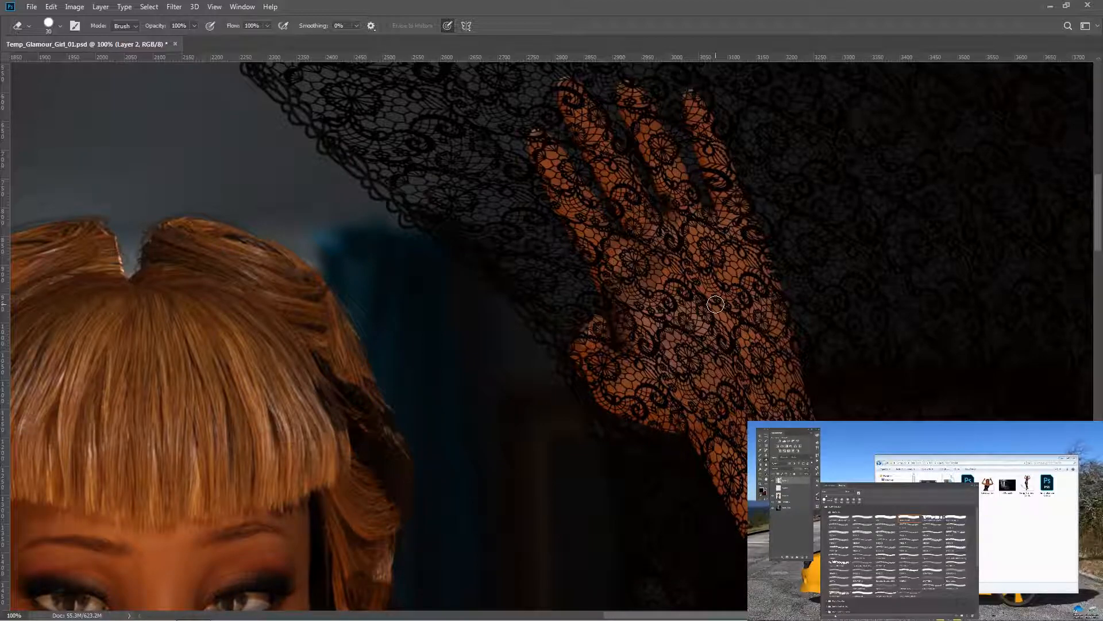
{"action": "key", "text": "ctrl+minus"}
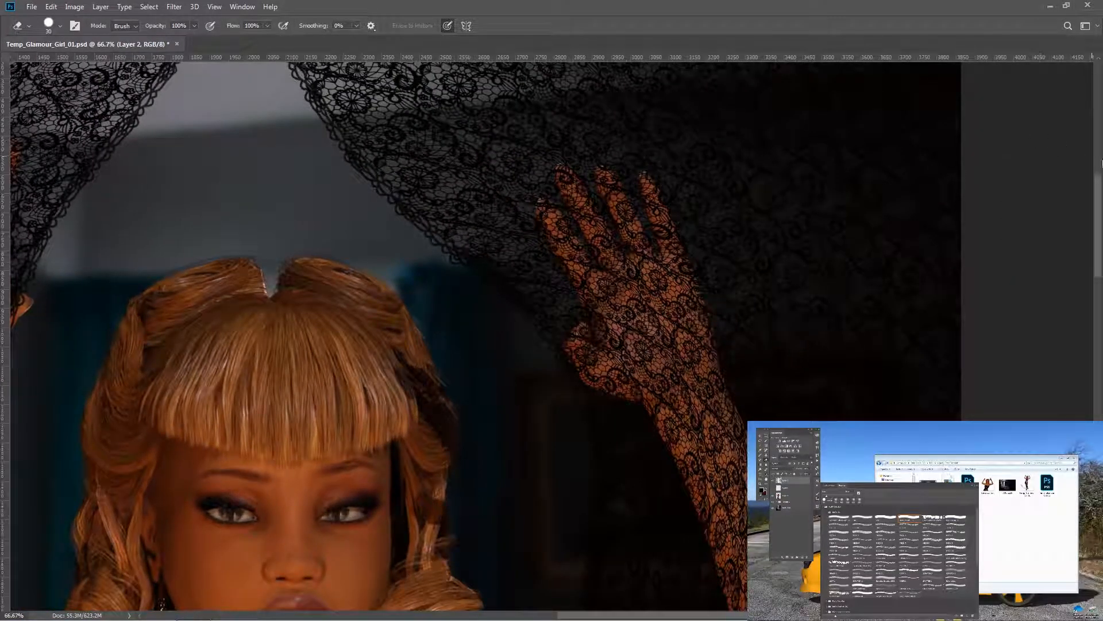
{"action": "key", "text": "l"}
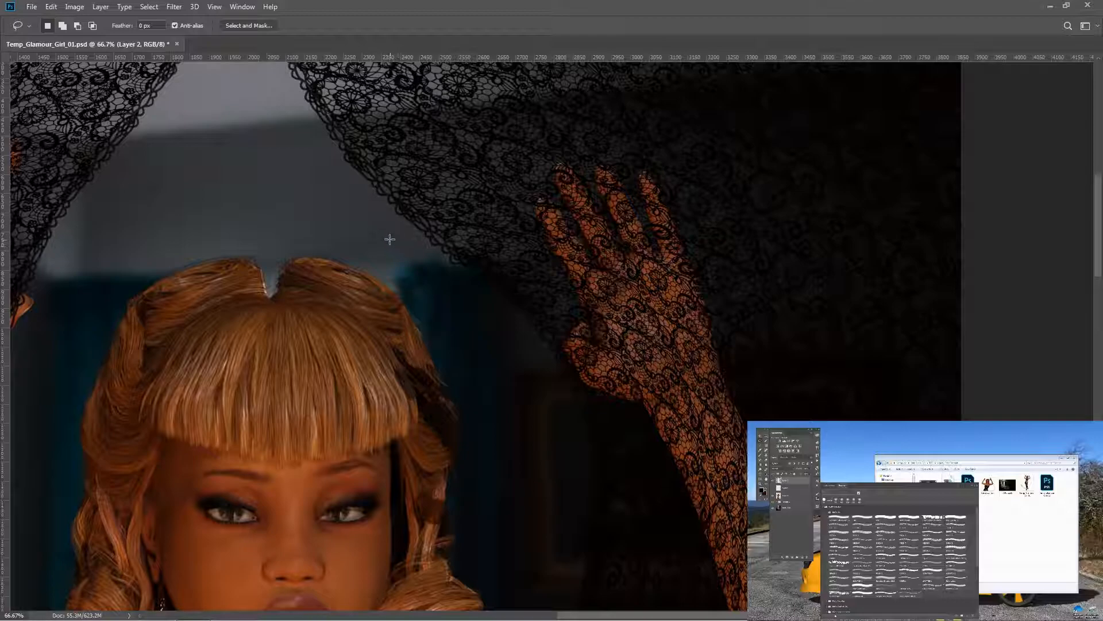
{"action": "mouse_move", "coordinate": [378, 218]}
{"action": "left_mouse_down"}
{"action": "mouse_move", "coordinate": [473, 290]}
{"action": "mouse_move", "coordinate": [573, 419]}
{"action": "mouse_move", "coordinate": [582, 479]}
{"action": "mouse_move", "coordinate": [567, 567]}
{"action": "mouse_move", "coordinate": [601, 578]}
{"action": "mouse_move", "coordinate": [723, 547]}
{"action": "mouse_move", "coordinate": [842, 352]}
{"action": "mouse_move", "coordinate": [712, 137]}
{"action": "mouse_move", "coordinate": [536, 95]}
{"action": "mouse_move", "coordinate": [427, 166]}
{"action": "mouse_move", "coordinate": [381, 218]}
{"action": "left_mouse_up"}
Warp the selected lace so the right curtain's inner edge shifts back over the hand and off the thumb, apply it and deselect
{"action": "key", "text": "ctrl+t"}
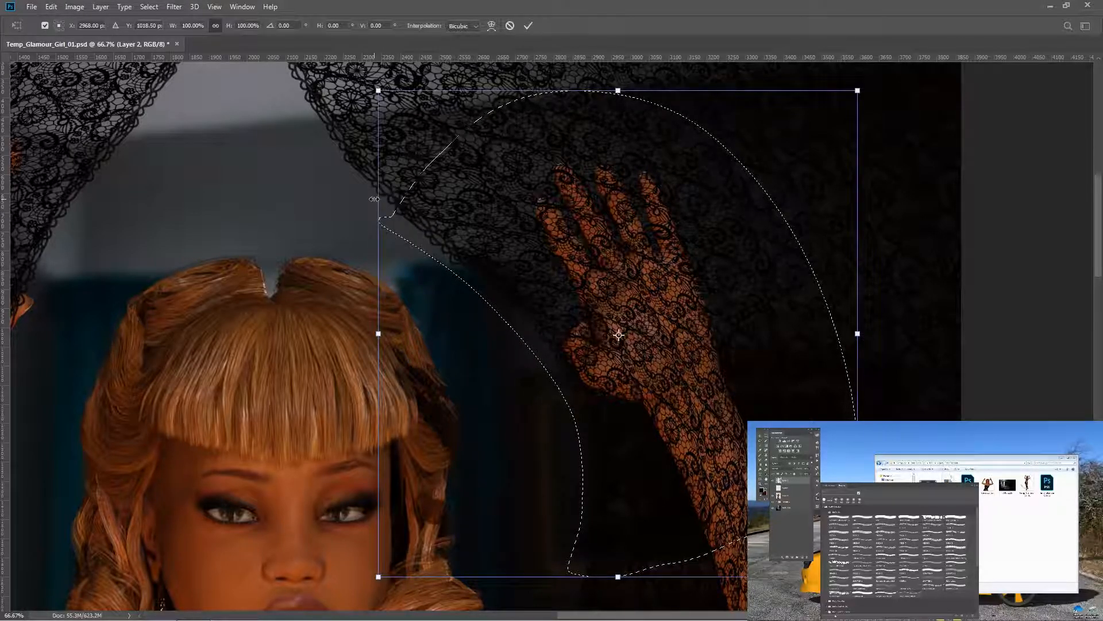
{"action": "right_click", "coordinate": [514, 408]}
{"action": "left_click", "coordinate": [523, 487]}
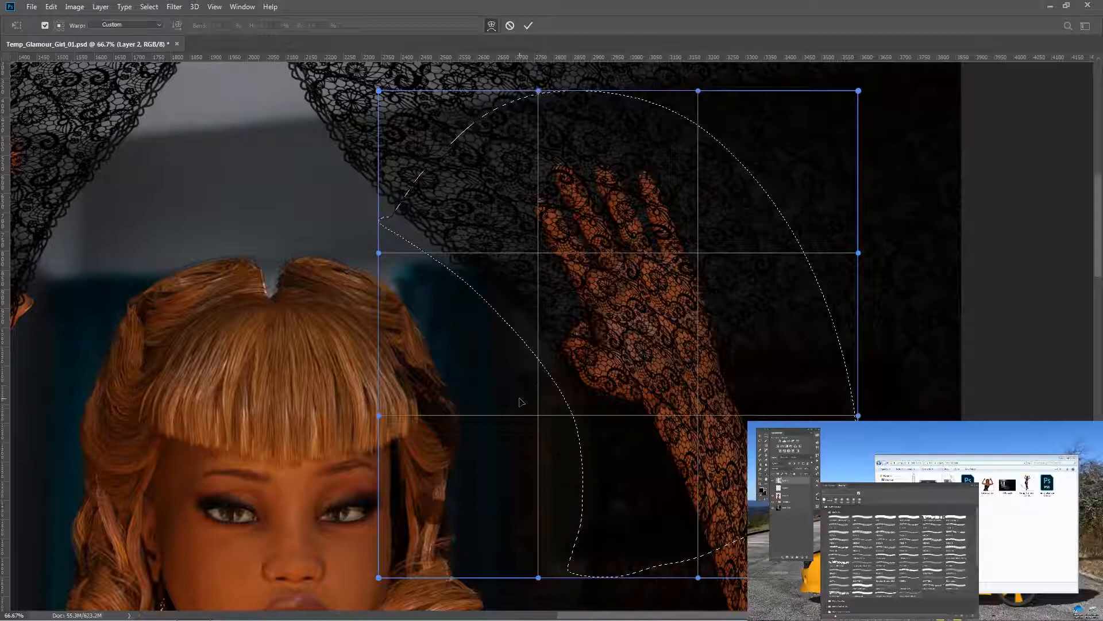
{"action": "left_click_drag", "start_coordinate": [582, 392], "coordinate": [595, 375]}
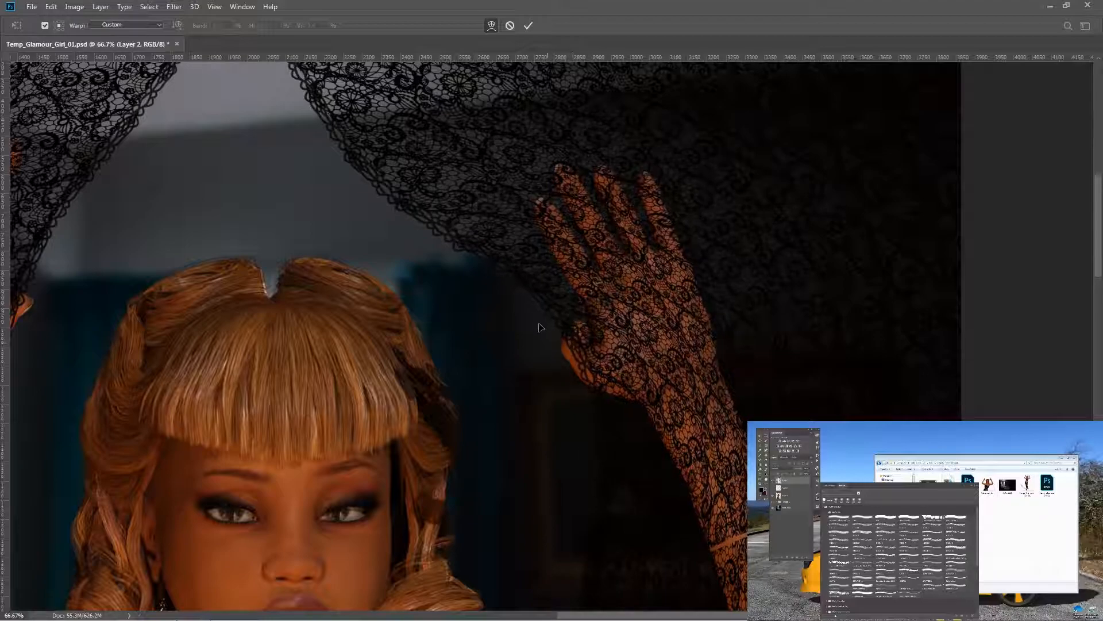
{"action": "left_click_drag", "start_coordinate": [574, 336], "coordinate": [585, 338]}
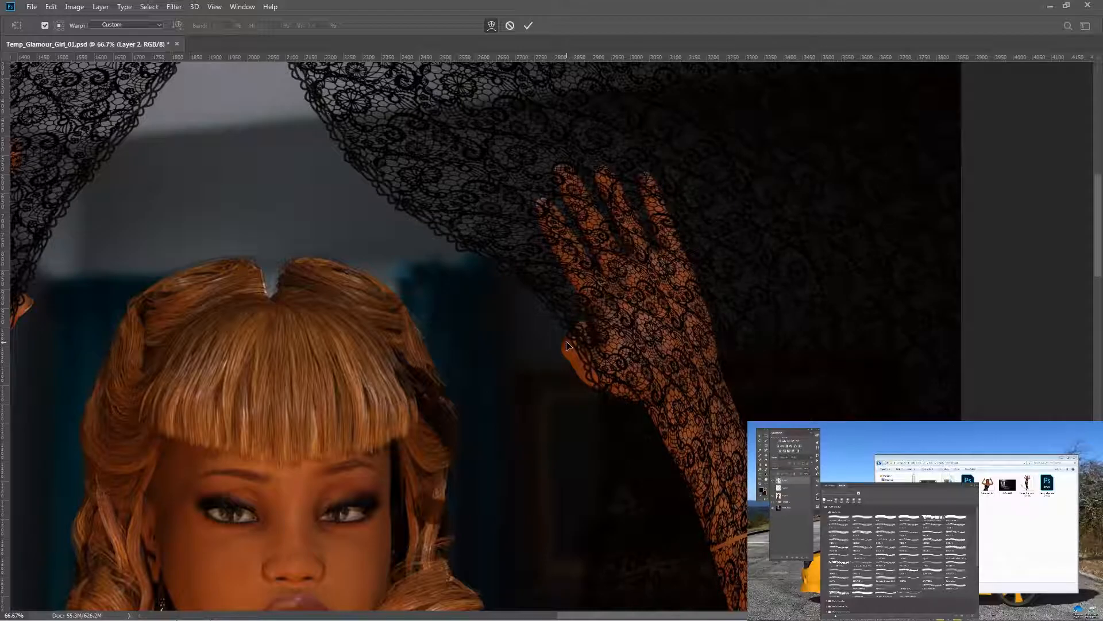
{"action": "key", "text": "ctrl+h"}
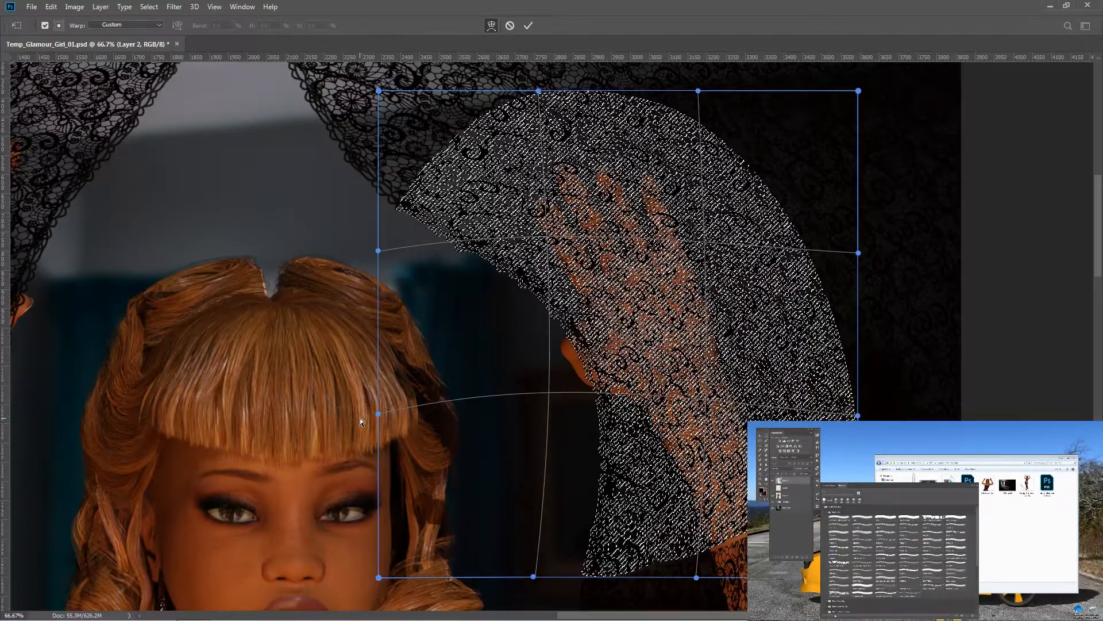
{"action": "key", "text": "Return"}
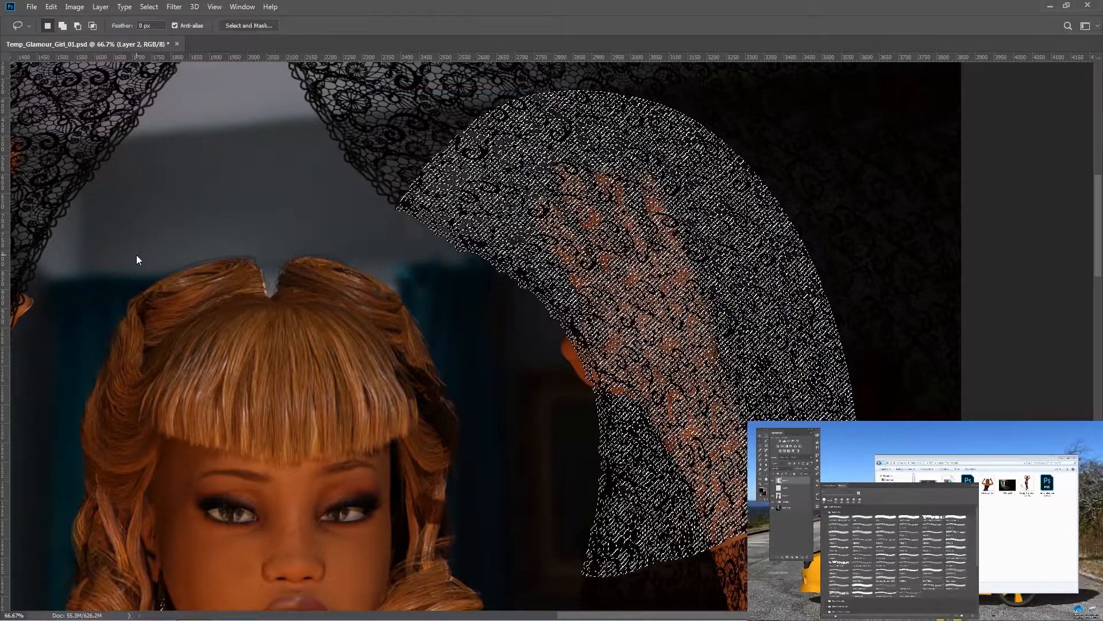
{"action": "key", "text": "ctrl+d"}
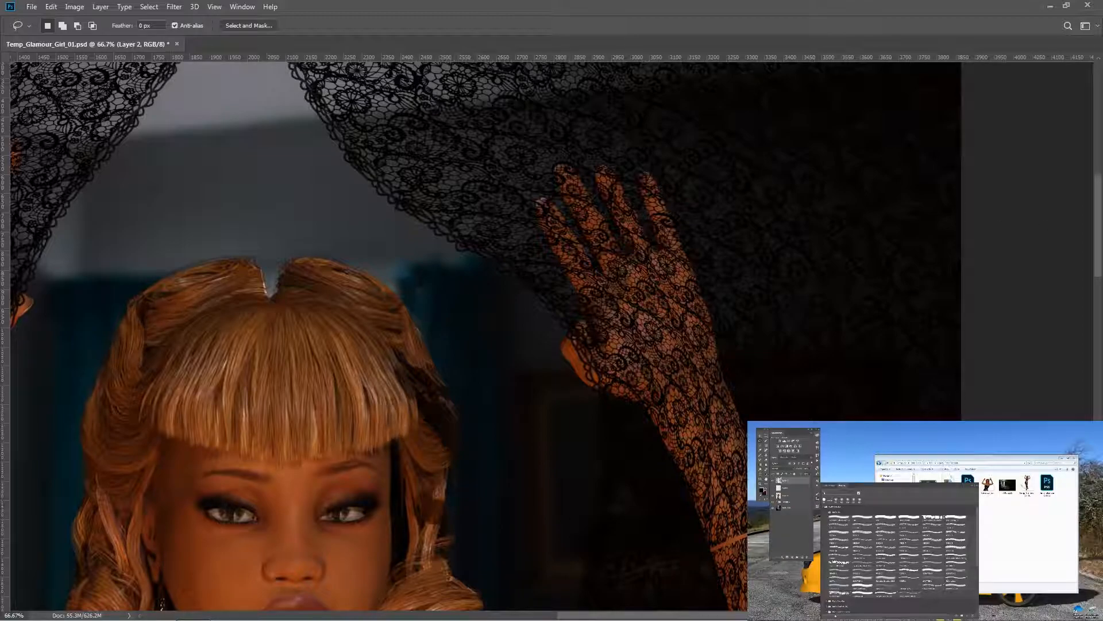
Add a layer mask to the curtain layer, switch to the Brush and lower the layer's opacity to reveal the hands
{"action": "left_click", "coordinate": [793, 558]}
{"action": "key", "text": "b"}
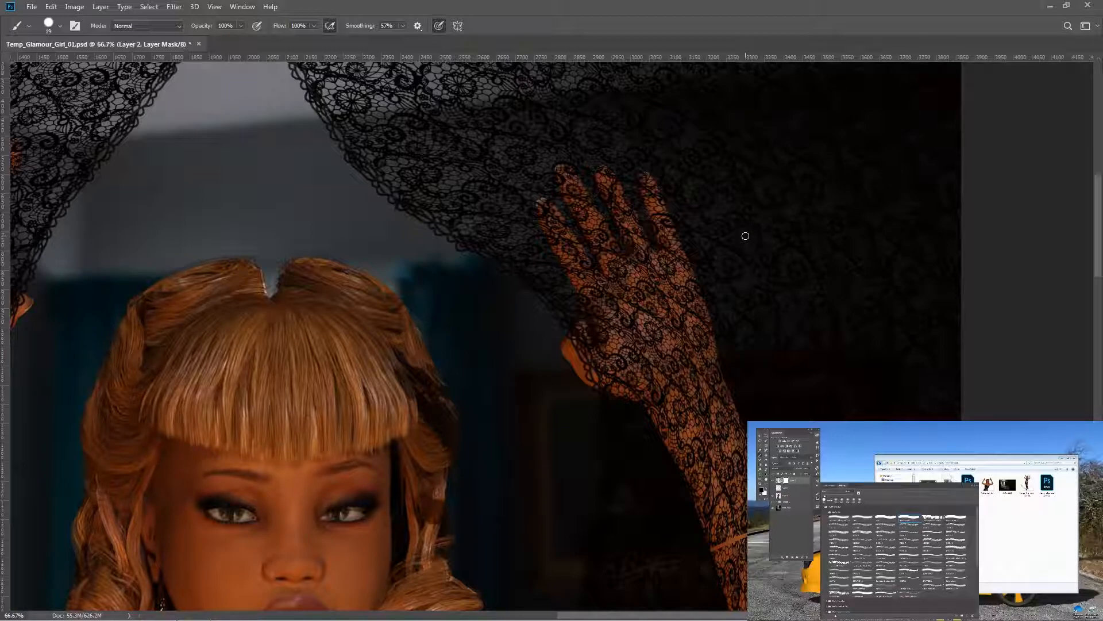
{"action": "left_click", "coordinate": [780, 481]}
{"action": "left_click_drag", "start_coordinate": [797, 469], "coordinate": [790, 471]}
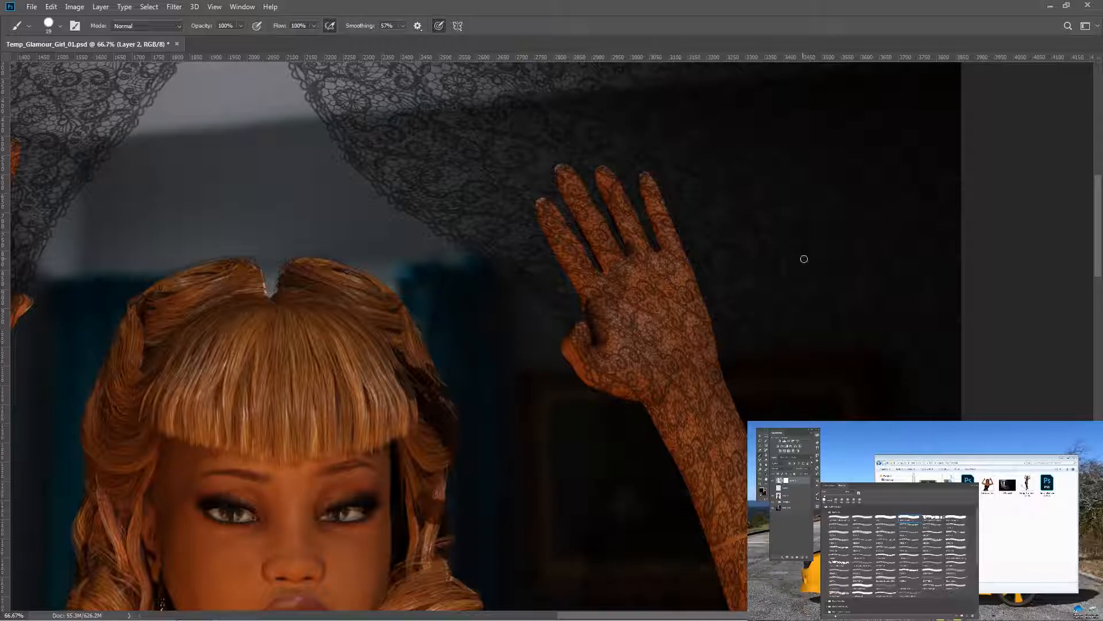
Paint on the curtain's mask to hide the lace over the thumb at the right curtain, turning off the brush's airbrush build-up
{"action": "left_click", "coordinate": [786, 480]}
{"action": "mouse_move", "coordinate": [571, 338]}
{"action": "left_mouse_down"}
{"action": "mouse_move", "coordinate": [582, 326]}
{"action": "mouse_move", "coordinate": [582, 345]}
{"action": "left_mouse_up"}
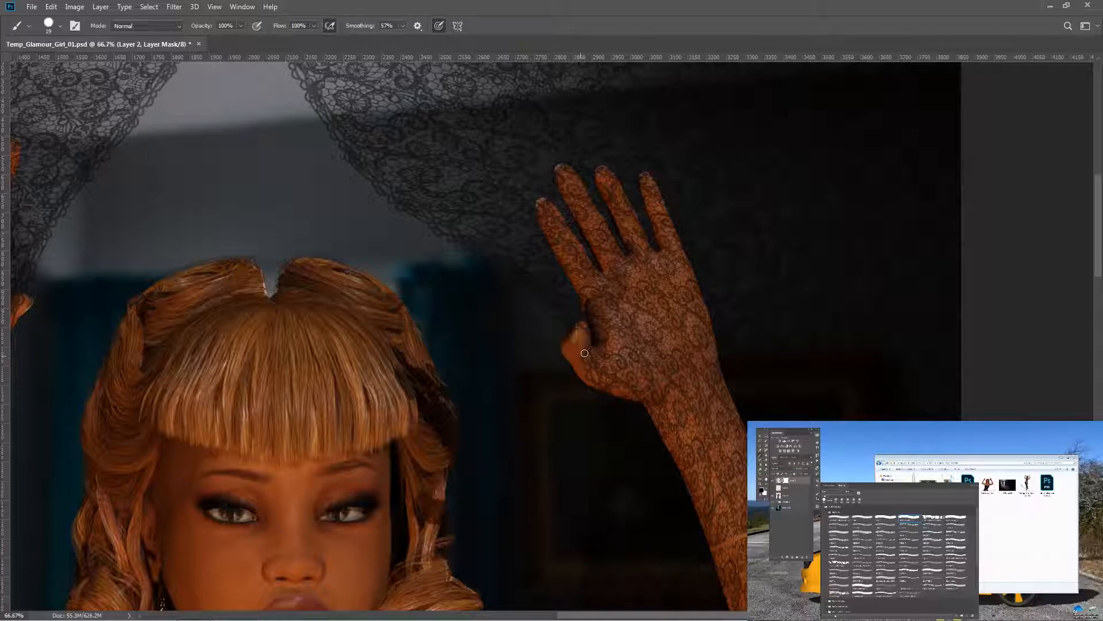
{"action": "mouse_move", "coordinate": [583, 327]}
{"action": "left_mouse_down"}
{"action": "mouse_move", "coordinate": [565, 348]}
{"action": "mouse_move", "coordinate": [586, 328]}
{"action": "mouse_move", "coordinate": [565, 341]}
{"action": "mouse_move", "coordinate": [580, 325]}
{"action": "mouse_move", "coordinate": [588, 334]}
{"action": "mouse_move", "coordinate": [576, 362]}
{"action": "mouse_move", "coordinate": [585, 332]}
{"action": "mouse_move", "coordinate": [577, 359]}
{"action": "mouse_move", "coordinate": [512, 327]}
{"action": "mouse_move", "coordinate": [509, 295]}
{"action": "mouse_move", "coordinate": [555, 324]}
{"action": "mouse_move", "coordinate": [579, 322]}
{"action": "mouse_move", "coordinate": [570, 340]}
{"action": "mouse_move", "coordinate": [565, 314]}
{"action": "left_mouse_up"}
{"action": "left_click", "coordinate": [331, 27]}
{"action": "left_click_drag", "start_coordinate": [581, 332], "coordinate": [579, 333]}
{"action": "left_click_drag", "start_coordinate": [577, 351], "coordinate": [580, 370]}
Mask the lace off the thumb at the left curtain, and raise the curtain layer's opacity again
{"action": "left_click_drag", "start_coordinate": [195, 349], "coordinate": [520, 388]}
{"action": "mouse_move", "coordinate": [481, 322]}
{"action": "left_mouse_down"}
{"action": "mouse_move", "coordinate": [461, 320]}
{"action": "mouse_move", "coordinate": [426, 273]}
{"action": "left_mouse_up"}
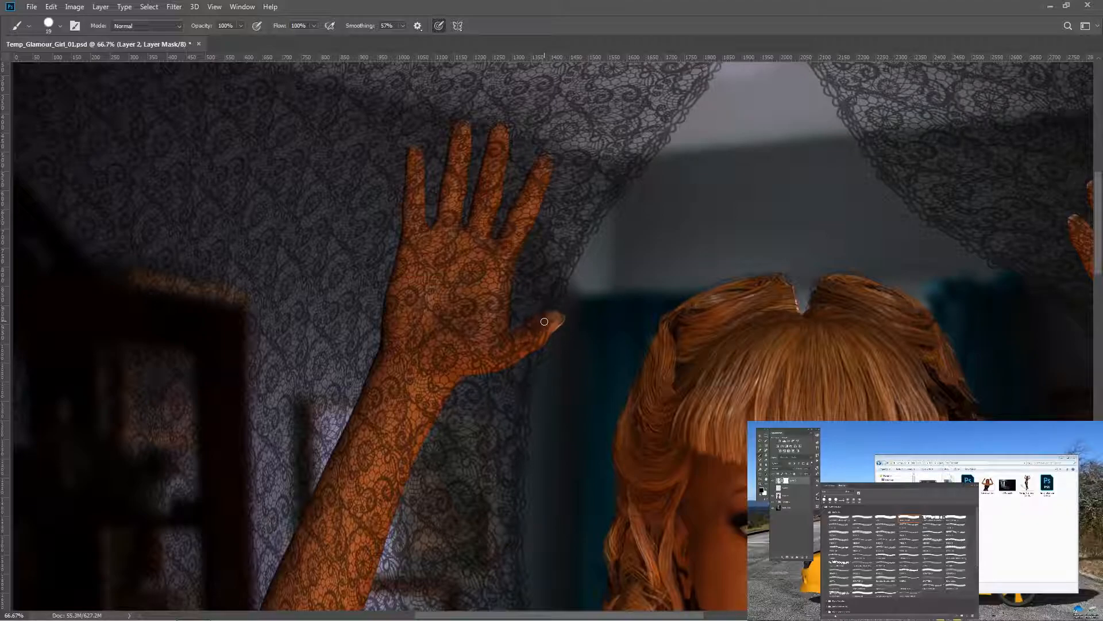
{"action": "mouse_move", "coordinate": [552, 317]}
{"action": "left_mouse_down"}
{"action": "mouse_move", "coordinate": [530, 353]}
{"action": "mouse_move", "coordinate": [542, 344]}
{"action": "mouse_move", "coordinate": [543, 359]}
{"action": "mouse_move", "coordinate": [554, 313]}
{"action": "mouse_move", "coordinate": [518, 363]}
{"action": "mouse_move", "coordinate": [522, 392]}
{"action": "mouse_move", "coordinate": [546, 340]}
{"action": "mouse_move", "coordinate": [544, 368]}
{"action": "mouse_move", "coordinate": [554, 308]}
{"action": "mouse_move", "coordinate": [543, 328]}
{"action": "left_mouse_up"}
{"action": "left_click", "coordinate": [779, 480]}
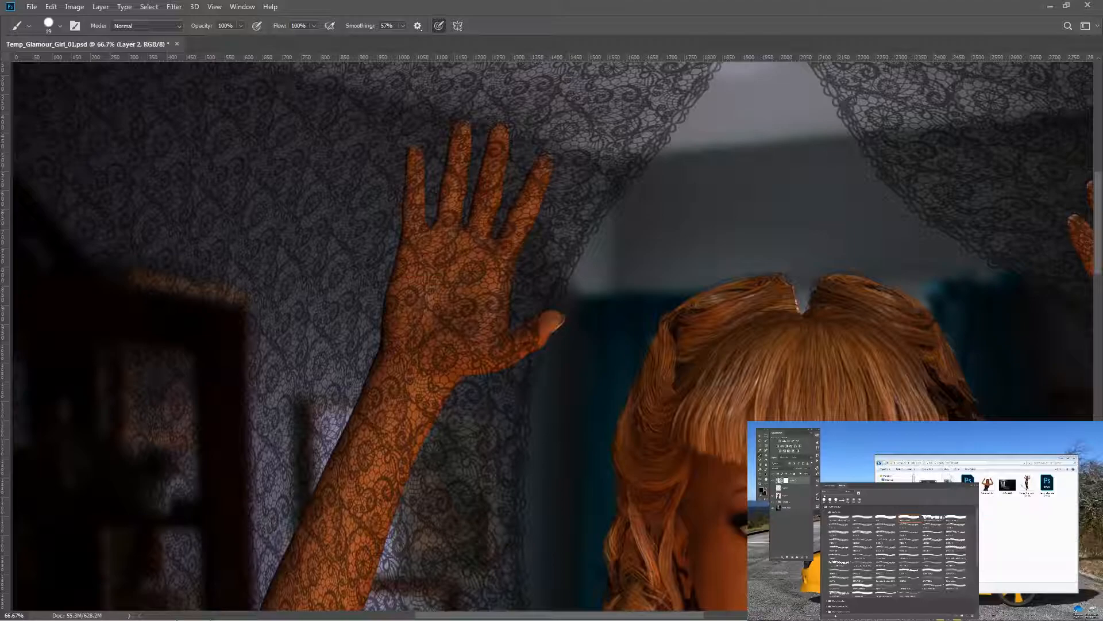
{"action": "left_click_drag", "start_coordinate": [797, 469], "coordinate": [806, 469]}
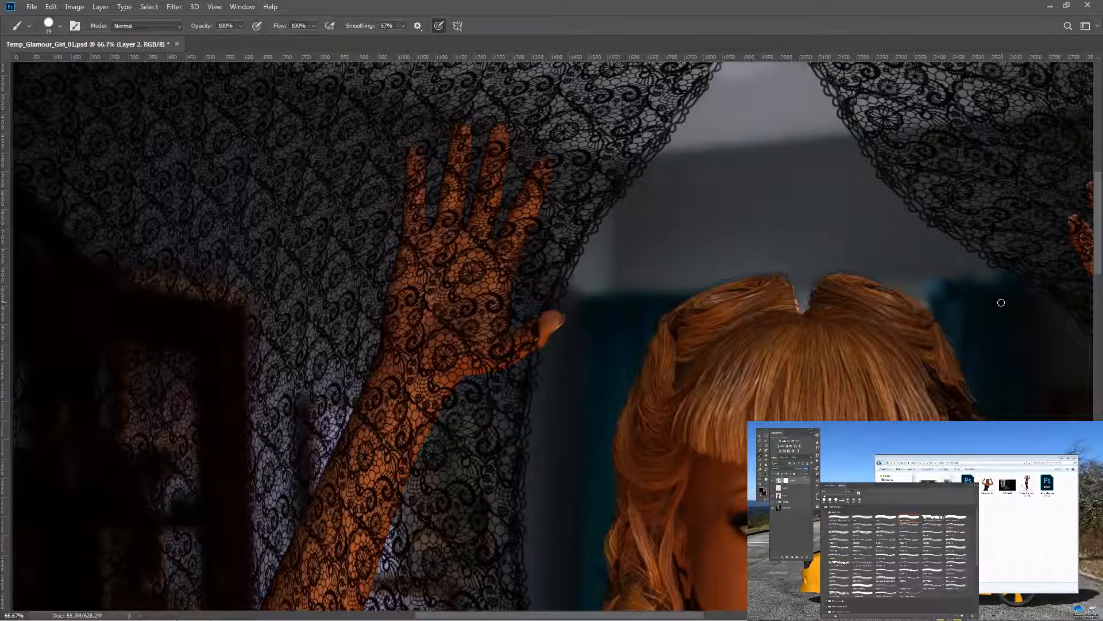
Examine how the lace curtains fall around both raised hands, the face and the dress
{"action": "key", "text": "ctrl+minus"}
{"action": "key", "text": "ctrl+minus"}
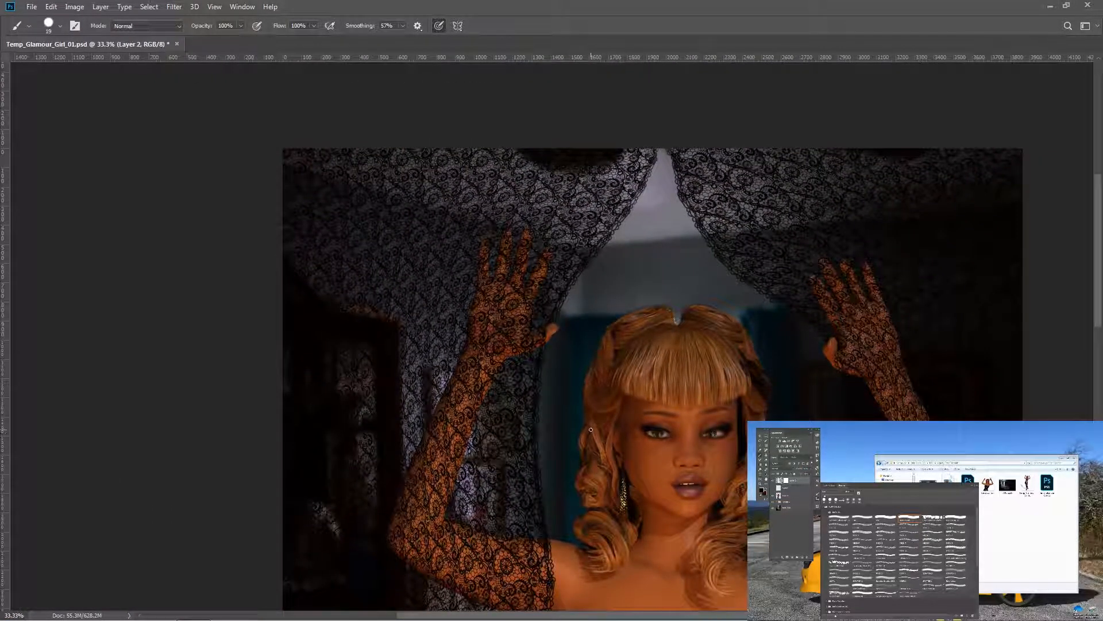
{"action": "mouse_move", "coordinate": [633, 474]}
{"action": "left_mouse_down"}
{"action": "mouse_move", "coordinate": [524, 424]}
{"action": "mouse_move", "coordinate": [536, 308]}
{"action": "left_mouse_up"}
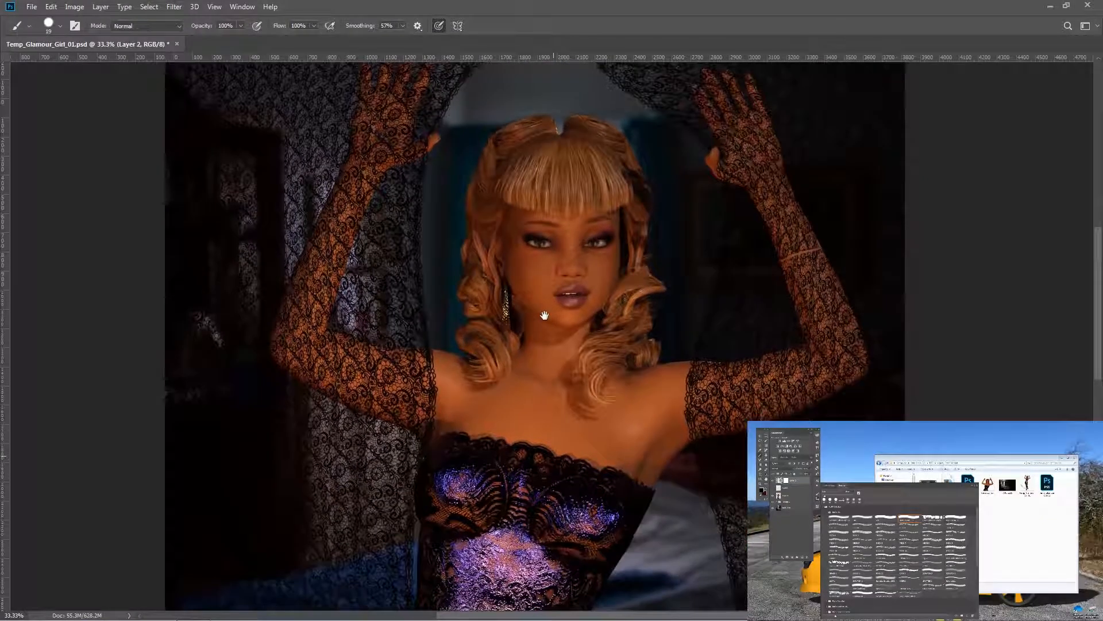
{"action": "left_click_drag", "start_coordinate": [540, 371], "coordinate": [613, 458]}
{"action": "left_click_drag", "start_coordinate": [581, 303], "coordinate": [562, 403]}
{"action": "left_click_drag", "start_coordinate": [626, 339], "coordinate": [565, 313]}
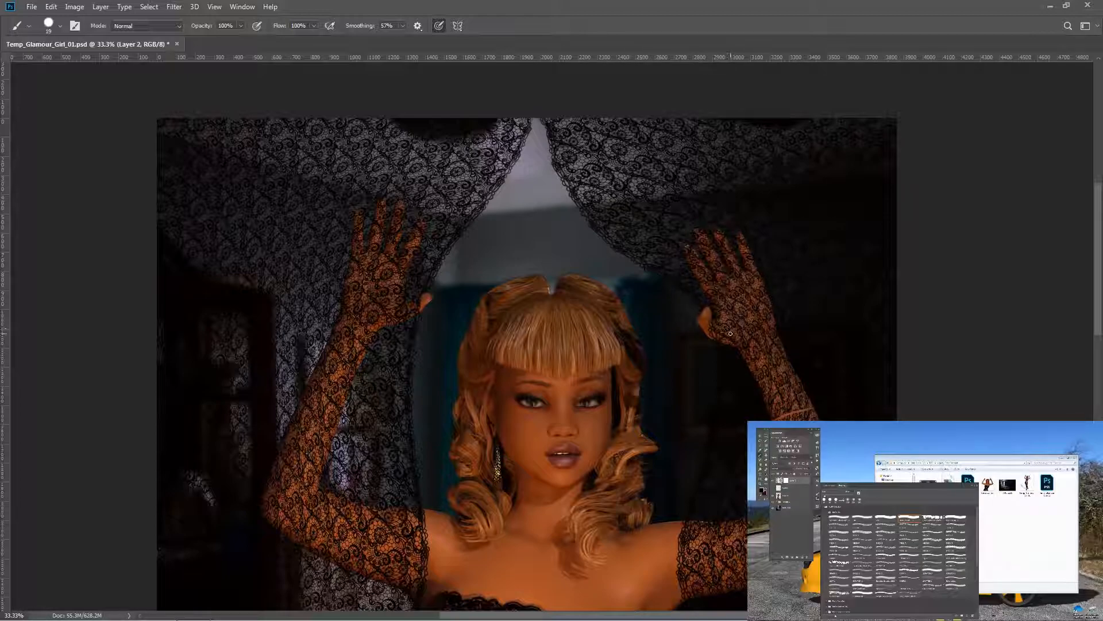
{"action": "left_click_drag", "start_coordinate": [1098, 328], "coordinate": [1078, 373]}
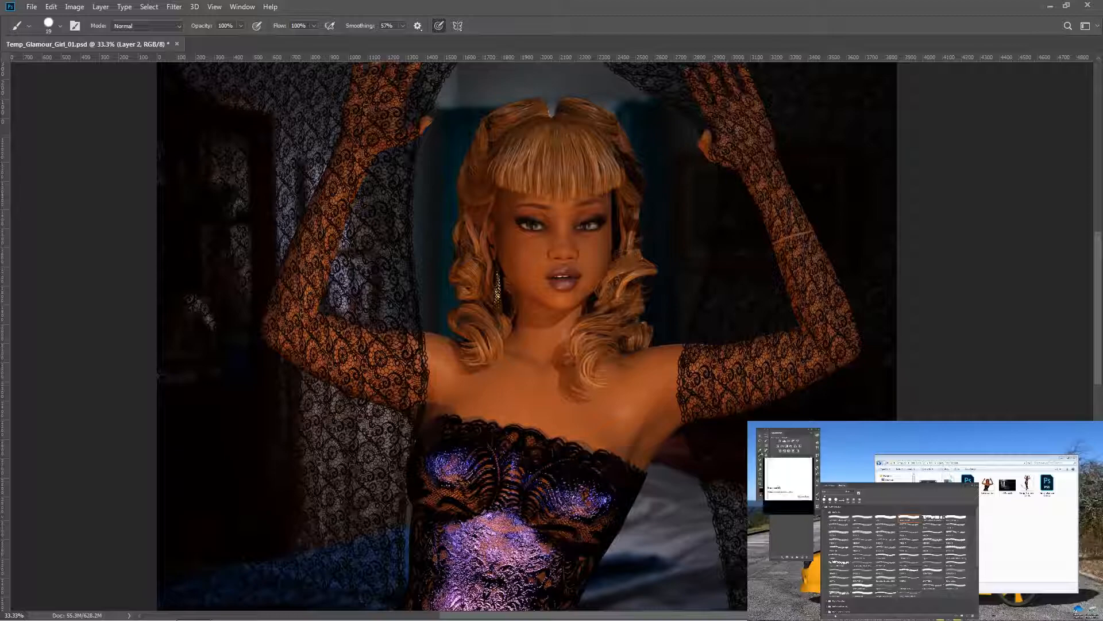
Reduce the Liquify warp brush to size 800 and push the right curtain's inner edge outward over the thumb
{"action": "left_click", "coordinate": [766, 451]}
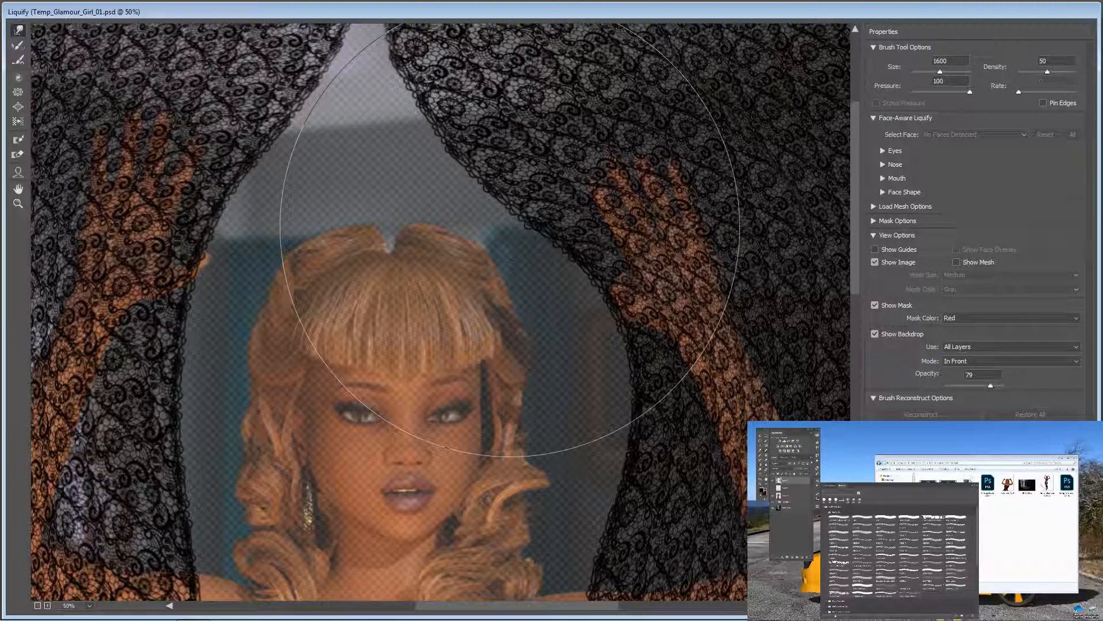
{"action": "key", "text": "bracketleft"}
{"action": "key", "text": "bracketleft"}
{"action": "key", "text": "bracketleft"}
{"action": "key", "text": "bracketleft"}
{"action": "key", "text": "bracketleft"}
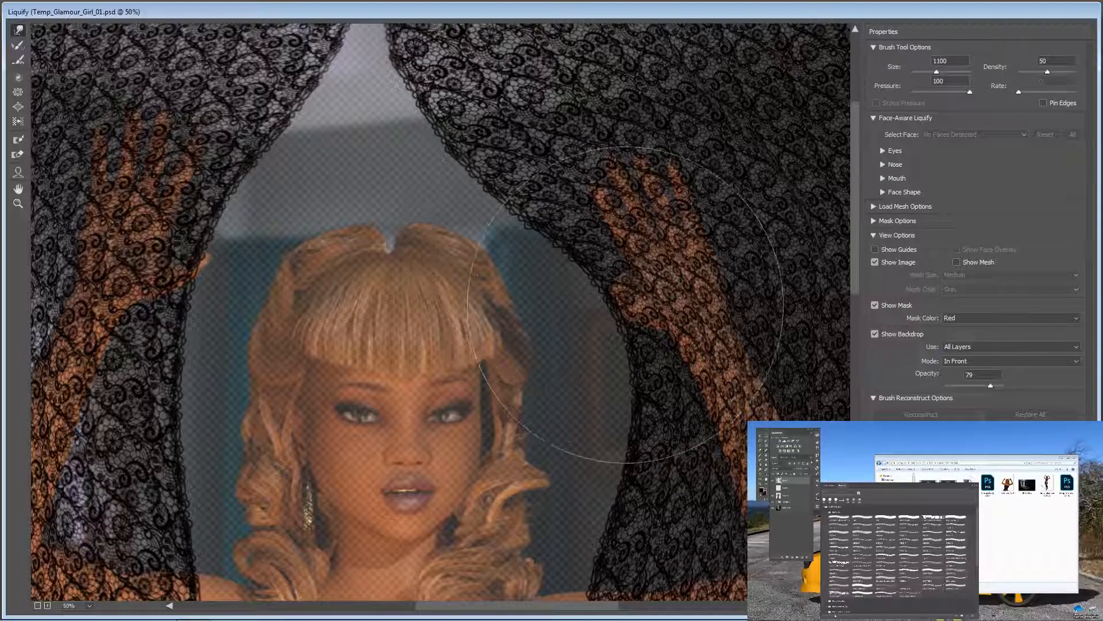
{"action": "key", "text": "bracketleft"}
{"action": "key", "text": "bracketleft"}
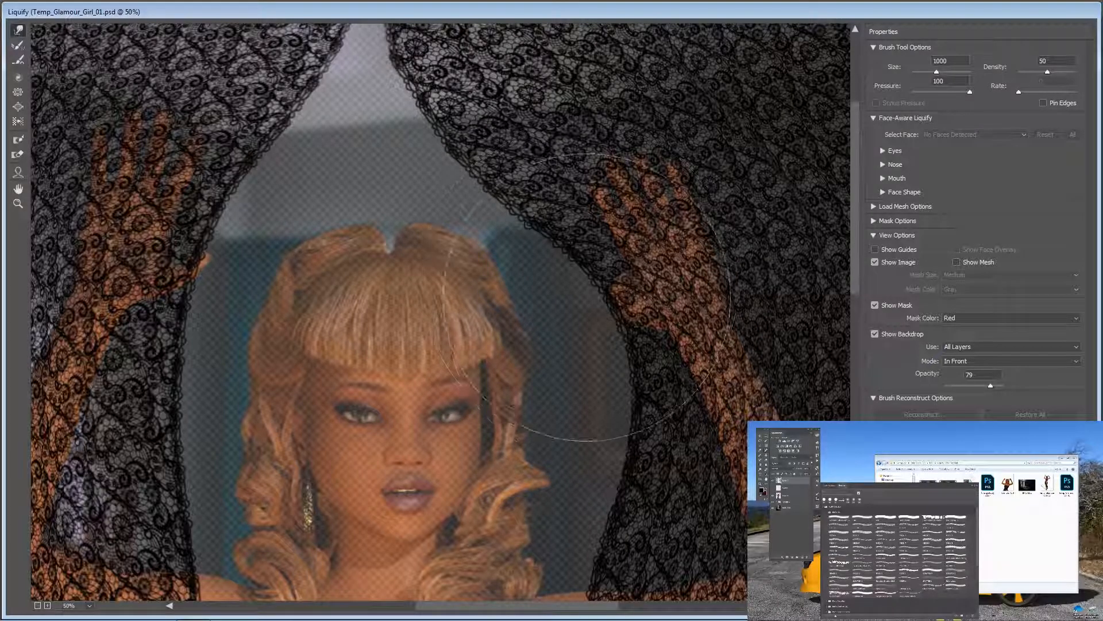
{"action": "key", "text": "bracketleft"}
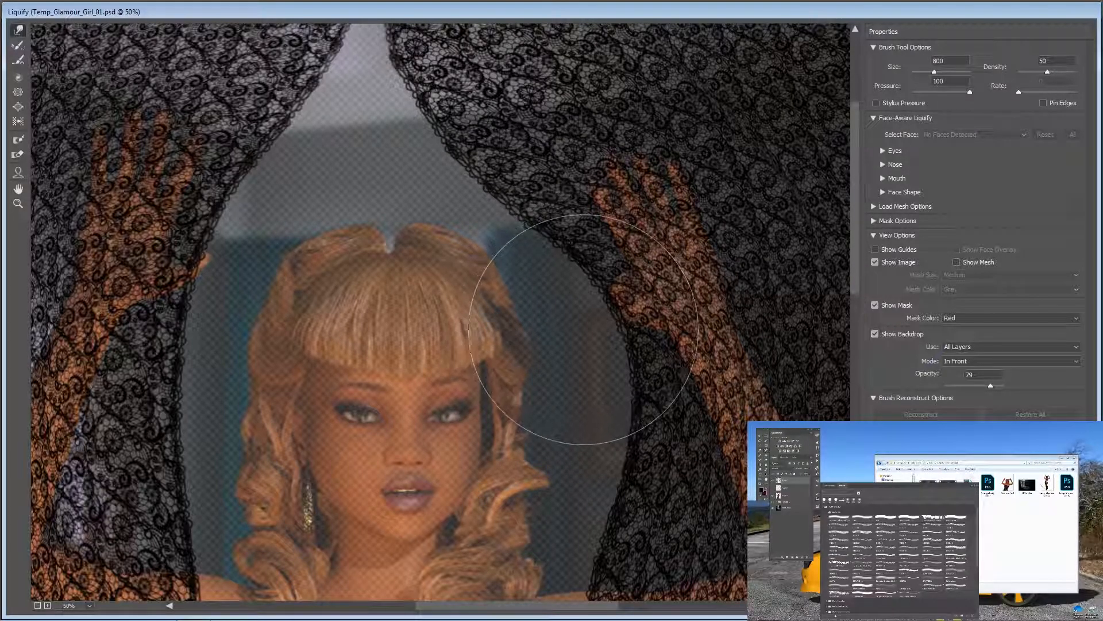
{"action": "mouse_move", "coordinate": [591, 332]}
{"action": "left_mouse_down"}
{"action": "mouse_move", "coordinate": [600, 304]}
{"action": "mouse_move", "coordinate": [622, 301]}
{"action": "mouse_move", "coordinate": [589, 303]}
{"action": "mouse_move", "coordinate": [613, 319]}
{"action": "left_mouse_up"}
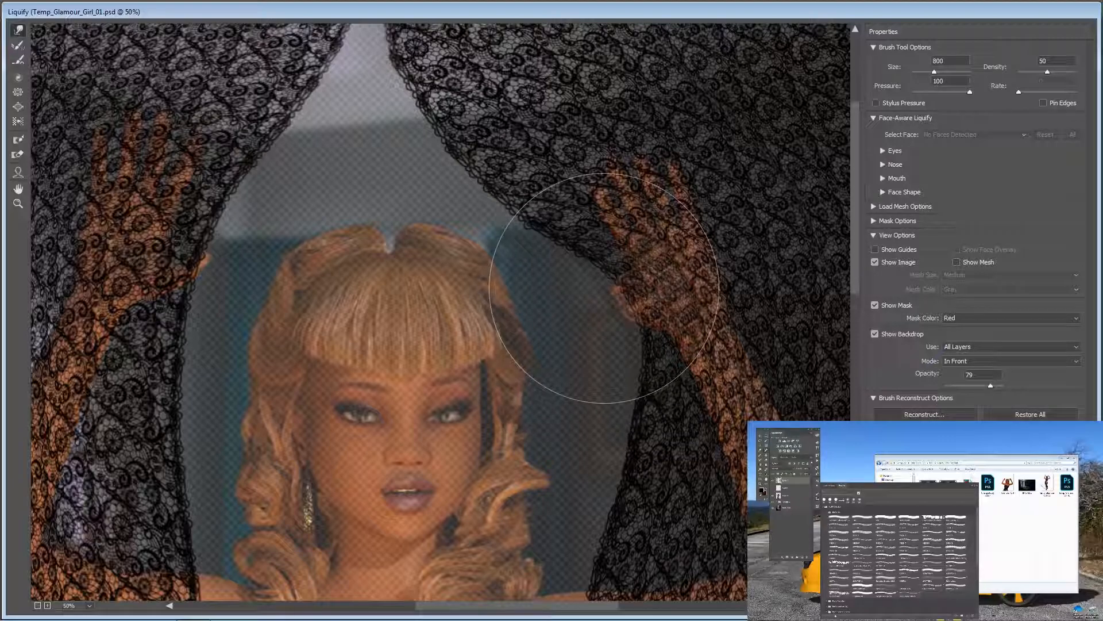
Warp the right curtain's inner edge slightly at the top, beside the gap between the two curtains
{"action": "key", "text": "space"}
{"action": "left_click_drag", "start_coordinate": [385, 187], "coordinate": [446, 325]}
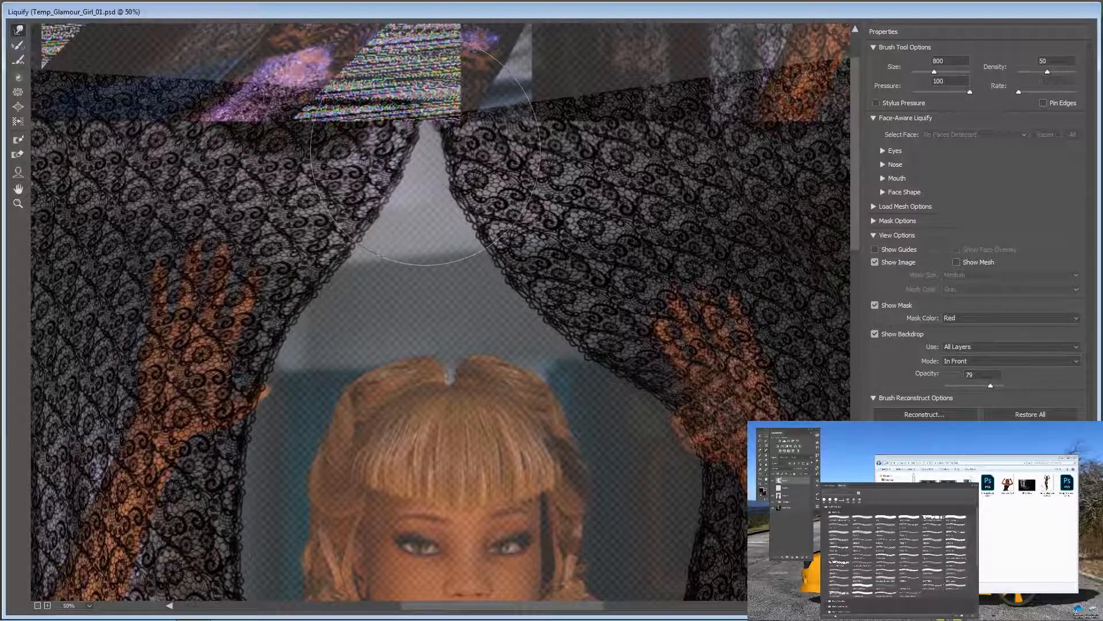
{"action": "mouse_move", "coordinate": [467, 157]}
{"action": "left_mouse_down"}
{"action": "mouse_move", "coordinate": [405, 126]}
{"action": "mouse_move", "coordinate": [439, 143]}
{"action": "left_mouse_up"}
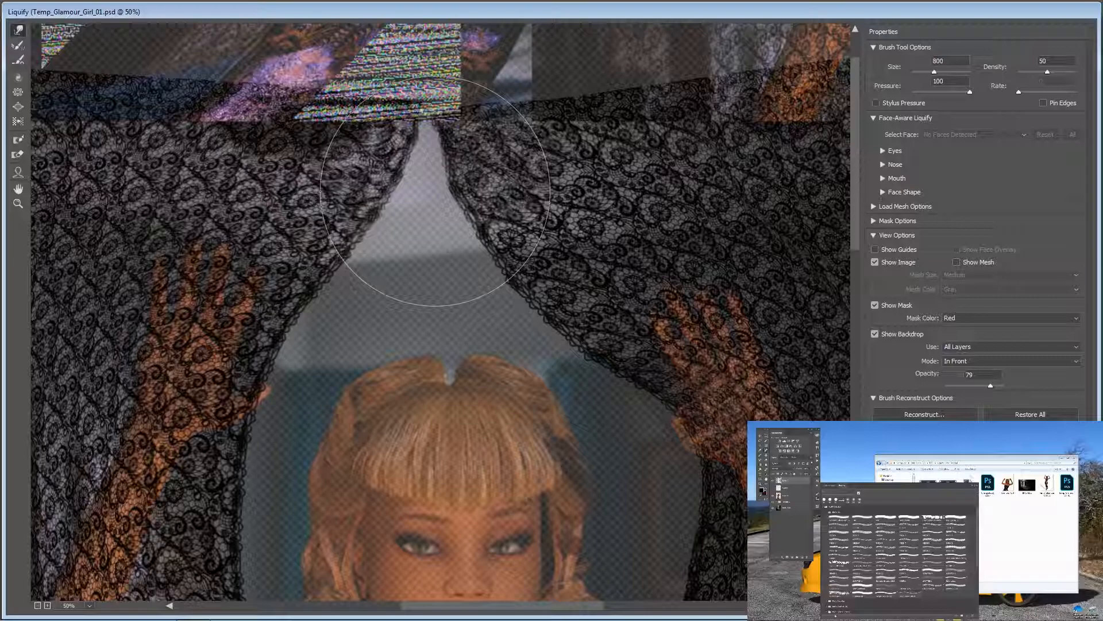
Nudge the left curtain's inner edge around the thumb and wrist, and apply the Liquify changes
{"action": "left_click_drag", "start_coordinate": [257, 389], "coordinate": [253, 387]}
{"action": "left_click_drag", "start_coordinate": [228, 439], "coordinate": [239, 457]}
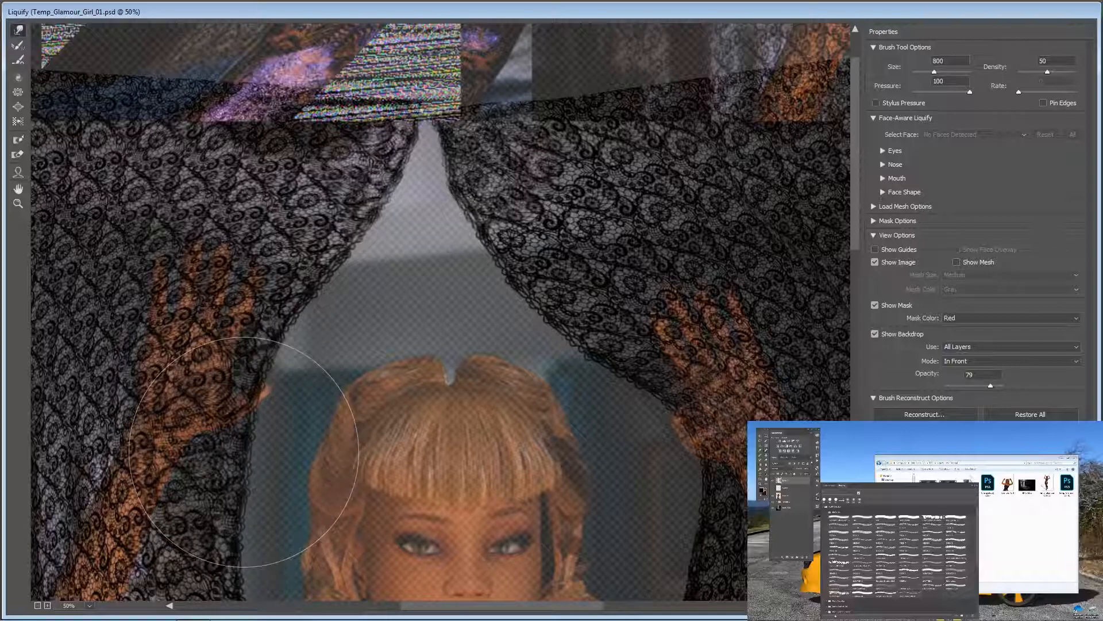
{"action": "left_click_drag", "start_coordinate": [228, 519], "coordinate": [236, 520]}
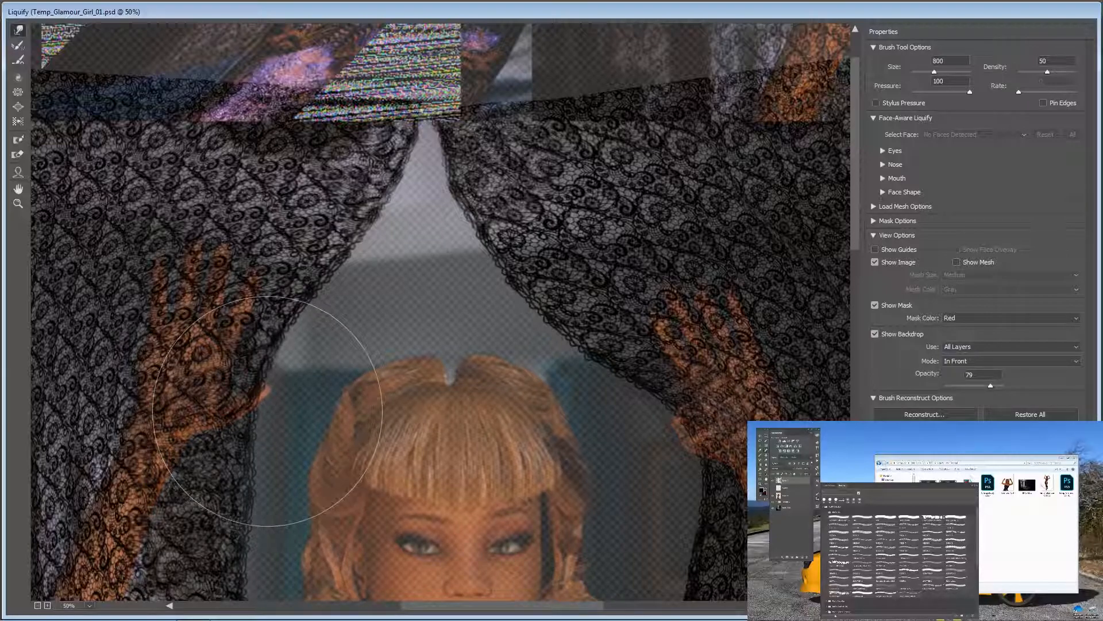
{"action": "left_click_drag", "start_coordinate": [267, 410], "coordinate": [241, 397]}
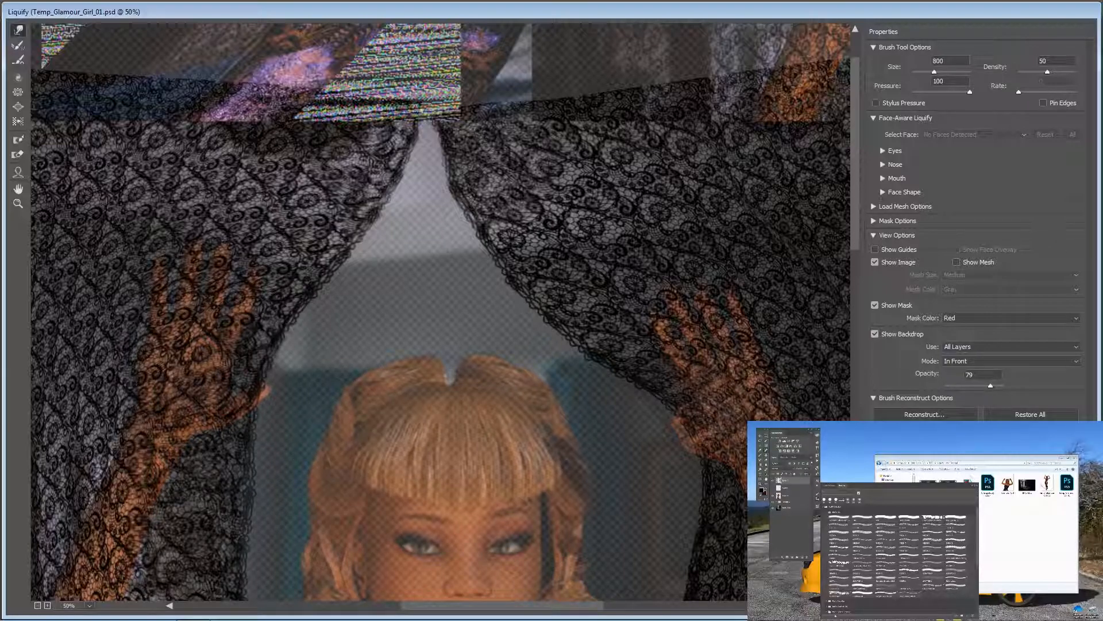
{"action": "key", "text": "Return"}
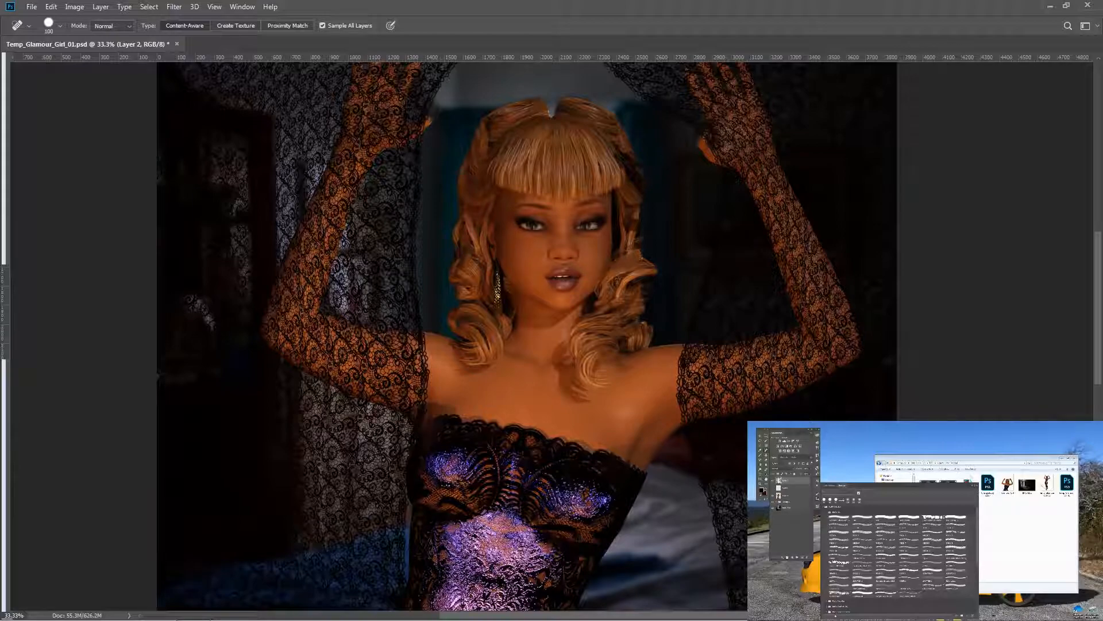
Add a new layer mask to the reshaped curtain layer, lower its opacity to reveal the right-hand thumb, and switch to the Brush
{"action": "left_click", "coordinate": [787, 557]}
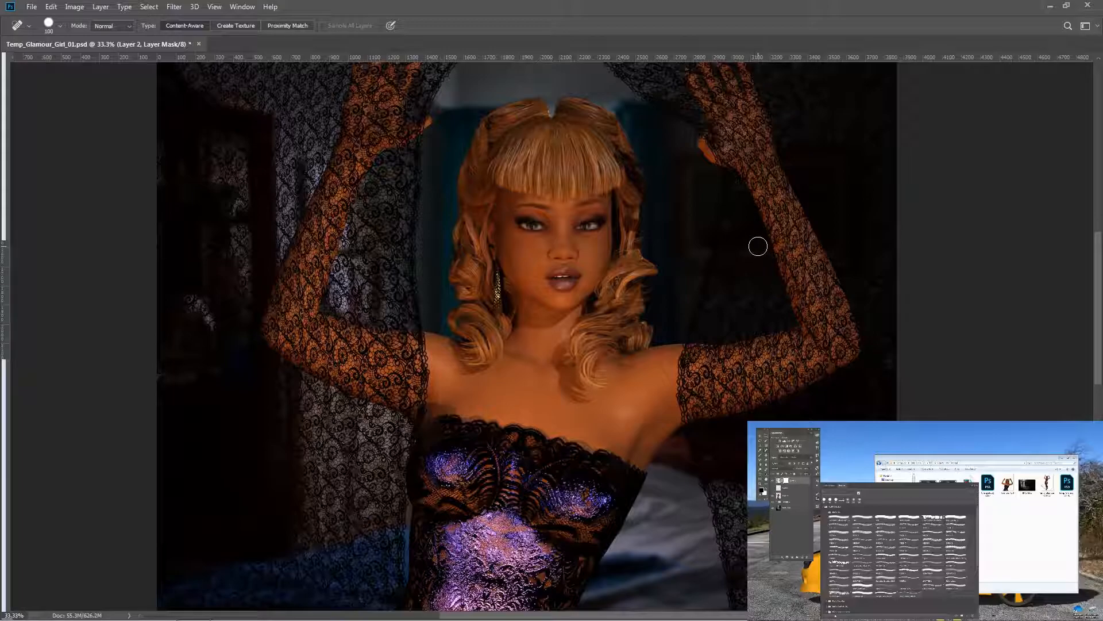
{"action": "key", "text": "ctrl+1"}
{"action": "left_click_drag", "start_coordinate": [745, 239], "coordinate": [594, 493]}
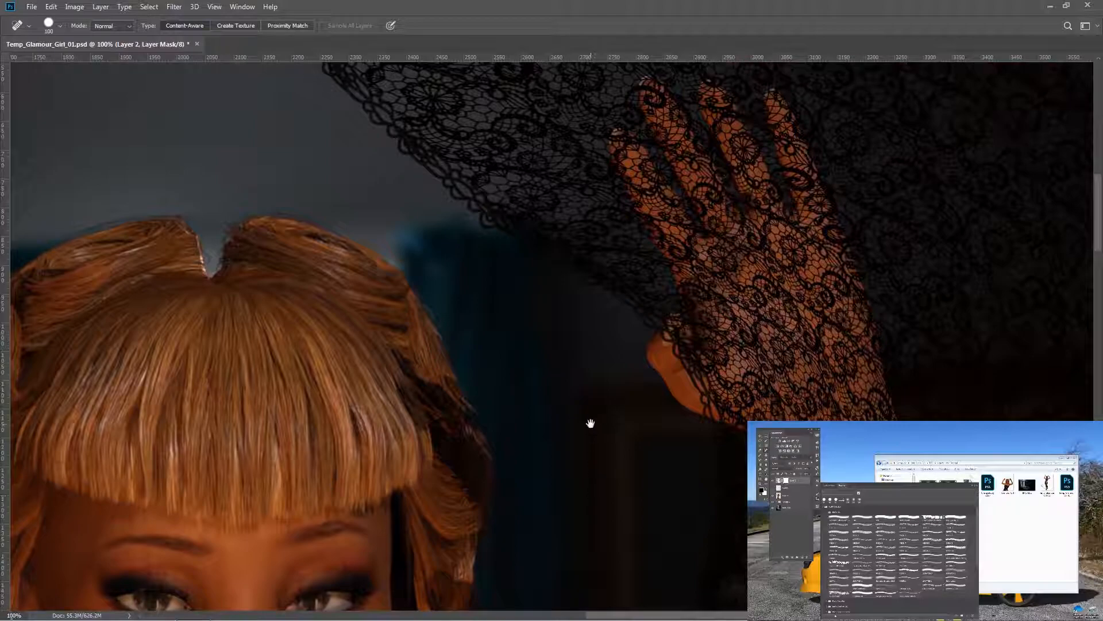
{"action": "left_click_drag", "start_coordinate": [591, 412], "coordinate": [563, 443]}
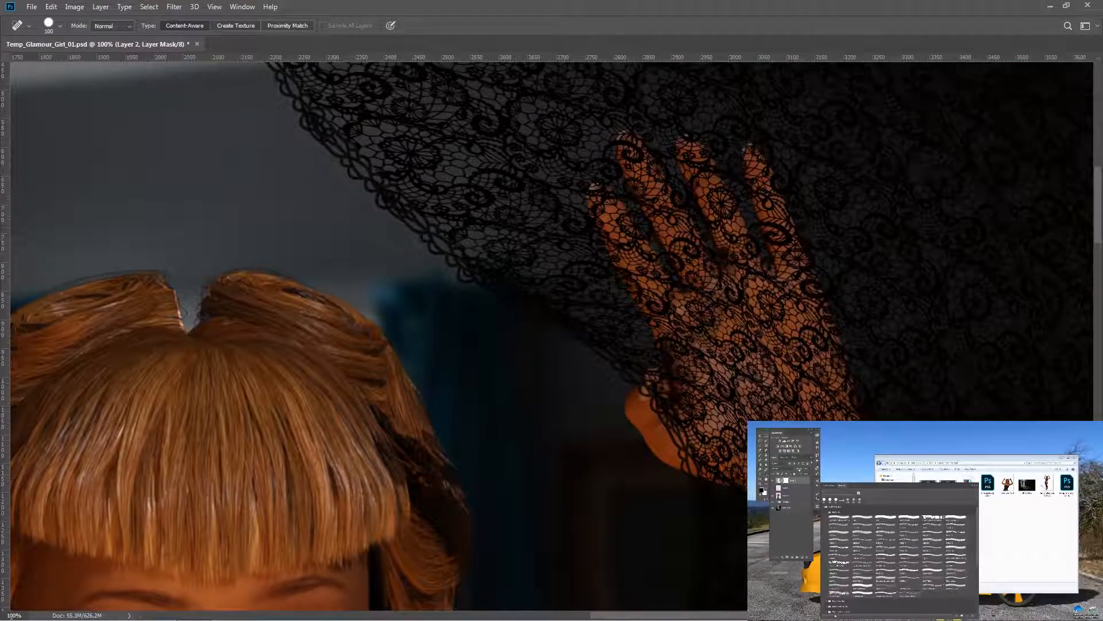
{"action": "left_click_drag", "start_coordinate": [799, 470], "coordinate": [789, 471]}
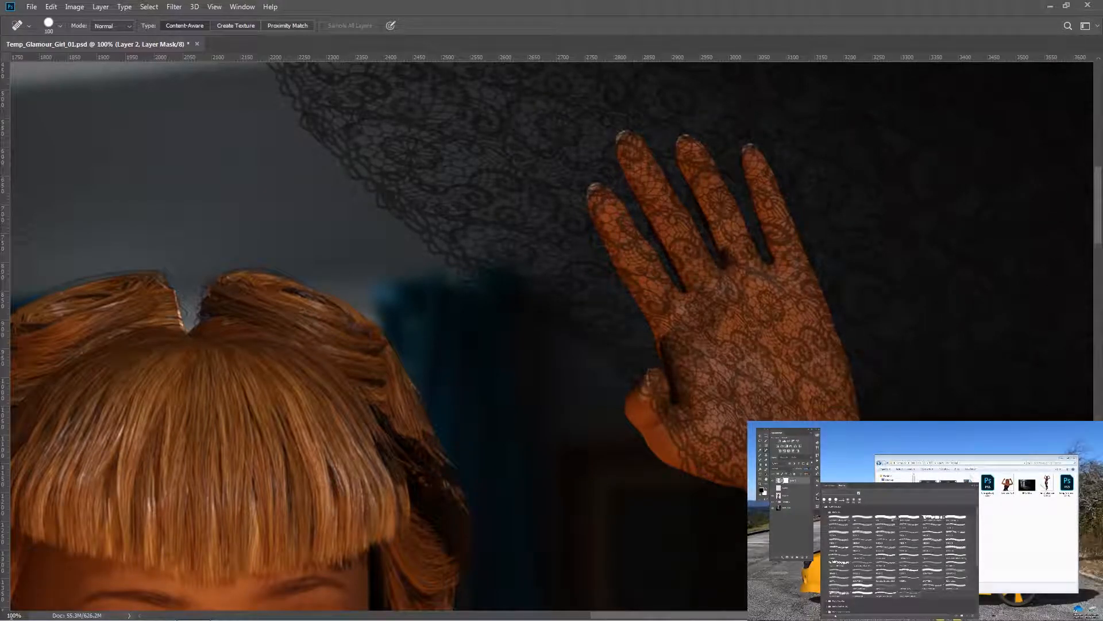
{"action": "key", "text": "b"}
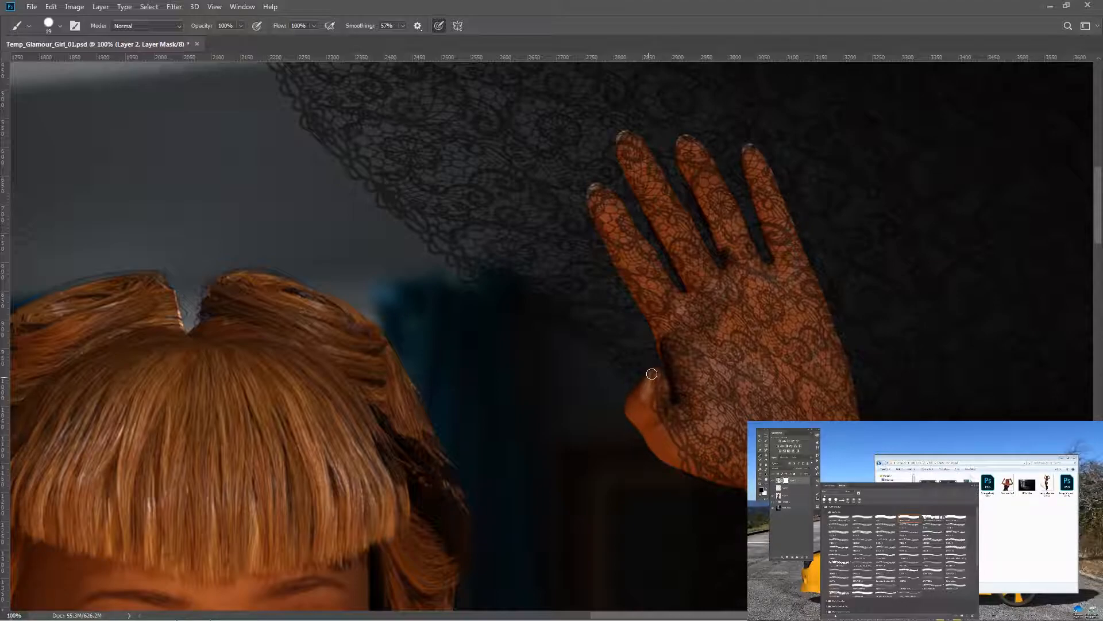
Paint on the layer mask to hide the lace covering the thumb at the right curtain
{"action": "left_click_drag", "start_coordinate": [663, 383], "coordinate": [658, 419]}
{"action": "left_click_drag", "start_coordinate": [659, 382], "coordinate": [655, 410]}
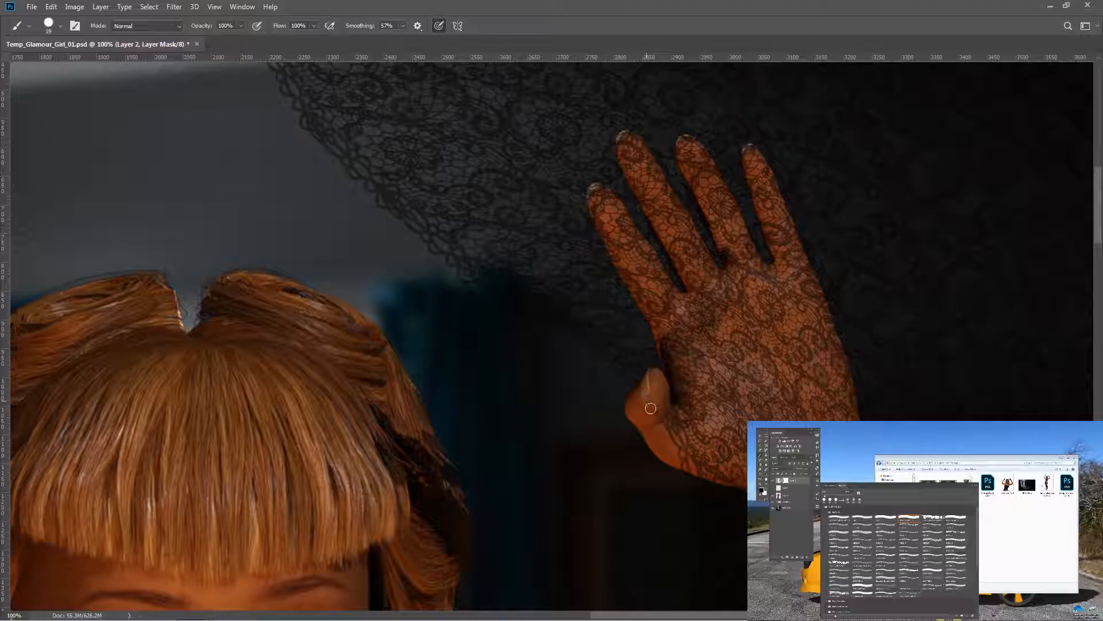
{"action": "mouse_move", "coordinate": [653, 376]}
{"action": "left_mouse_down"}
{"action": "mouse_move", "coordinate": [654, 418]}
{"action": "mouse_move", "coordinate": [656, 377]}
{"action": "mouse_move", "coordinate": [665, 403]}
{"action": "mouse_move", "coordinate": [658, 423]}
{"action": "left_mouse_up"}
{"action": "mouse_move", "coordinate": [649, 378]}
{"action": "left_mouse_down"}
{"action": "mouse_move", "coordinate": [638, 401]}
{"action": "mouse_move", "coordinate": [650, 372]}
{"action": "left_mouse_up"}
Mask the lace off the tip of the thumb at the left curtain and restore the curtain layer's full opacity
{"action": "left_click_drag", "start_coordinate": [239, 381], "coordinate": [569, 384]}
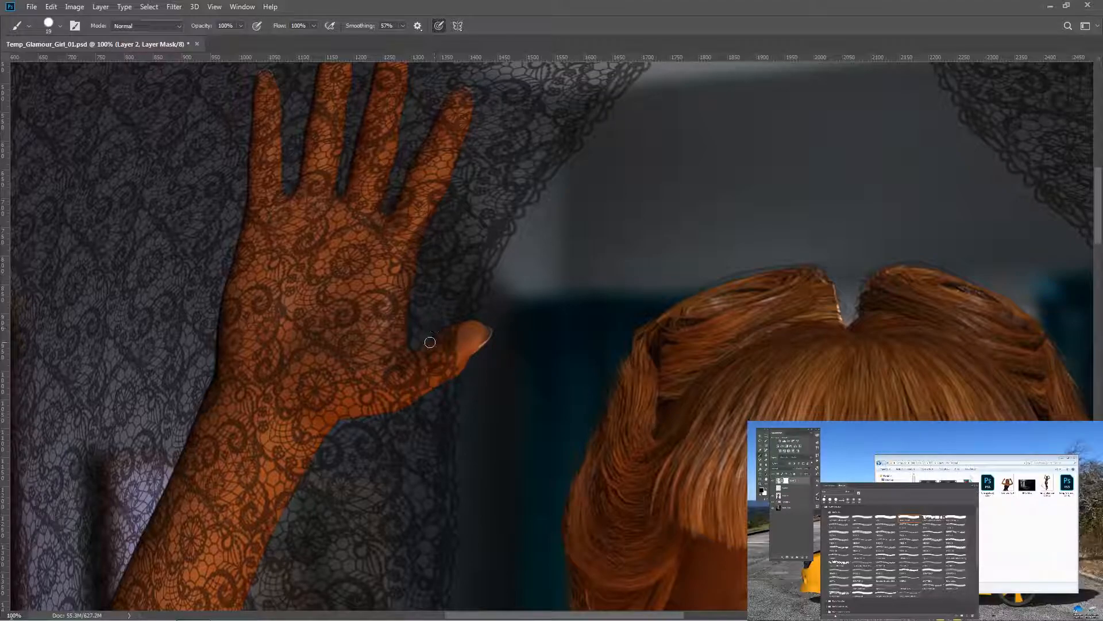
{"action": "left_click_drag", "start_coordinate": [462, 354], "coordinate": [463, 374]}
{"action": "left_click_drag", "start_coordinate": [798, 468], "coordinate": [820, 469]}
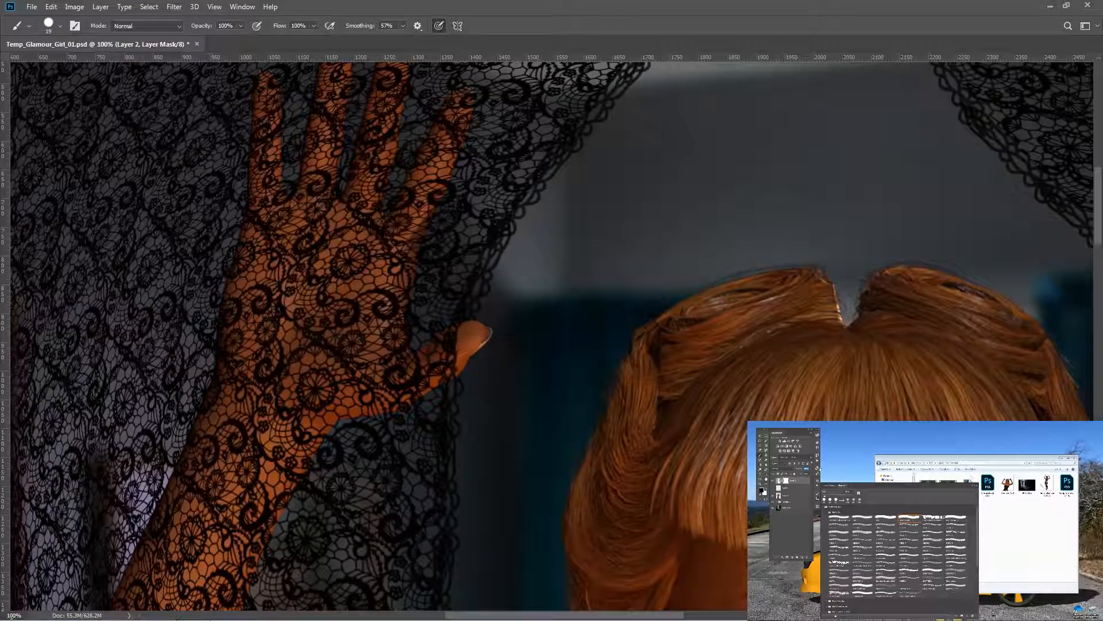
Examine the whole figure and both curtains to check how convincingly the hands hold the lace open
{"action": "key", "text": "ctrl+minus"}
{"action": "key", "text": "ctrl+minus"}
{"action": "key", "text": "ctrl+minus"}
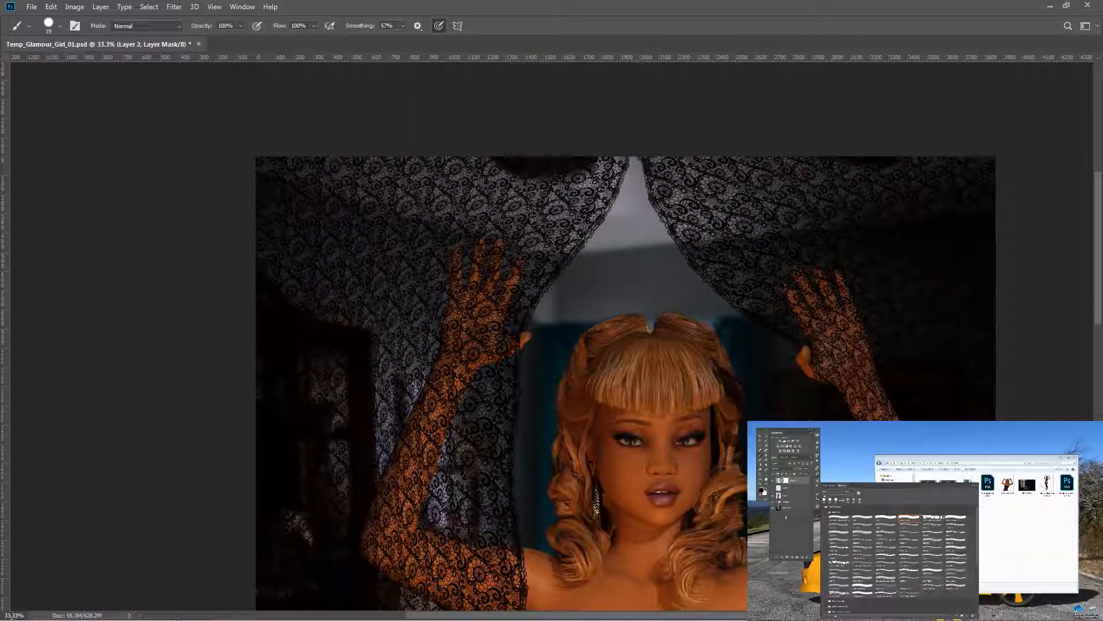
{"action": "left_click_drag", "start_coordinate": [851, 507], "coordinate": [716, 397]}
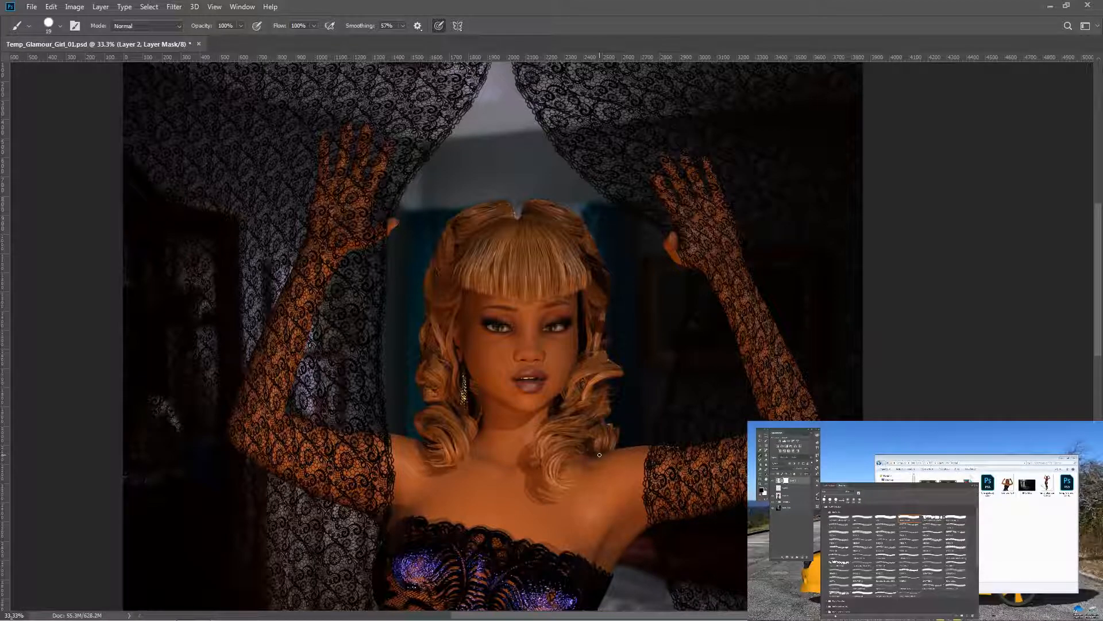
{"action": "mouse_move", "coordinate": [574, 505]}
{"action": "left_mouse_down"}
{"action": "mouse_move", "coordinate": [601, 393]}
{"action": "mouse_move", "coordinate": [609, 451]}
{"action": "left_mouse_up"}
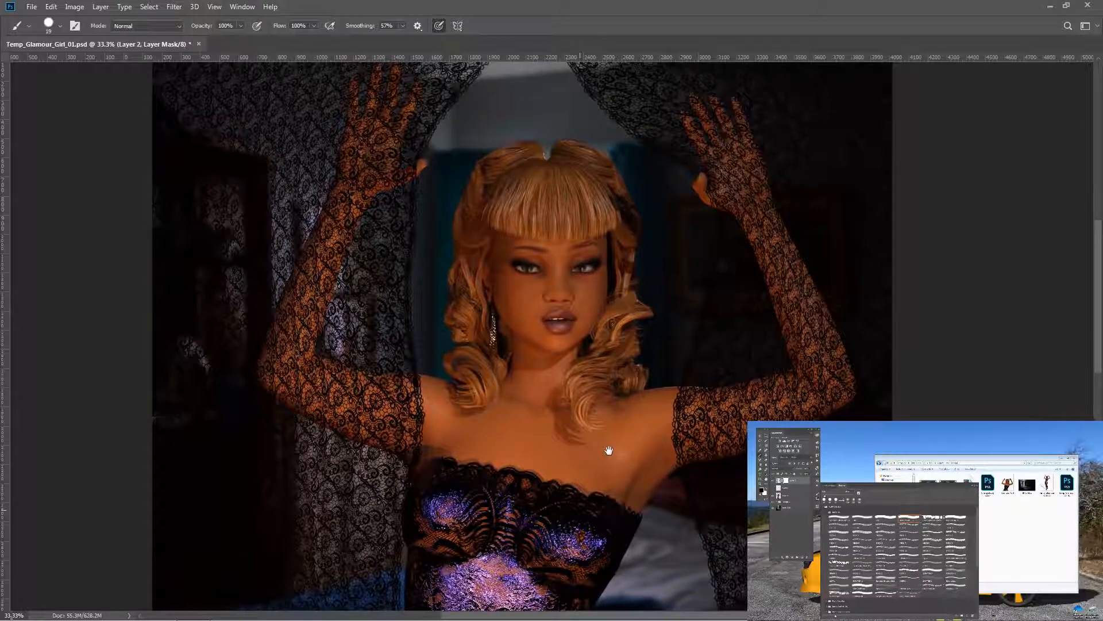
{"action": "left_click_drag", "start_coordinate": [556, 300], "coordinate": [565, 373]}
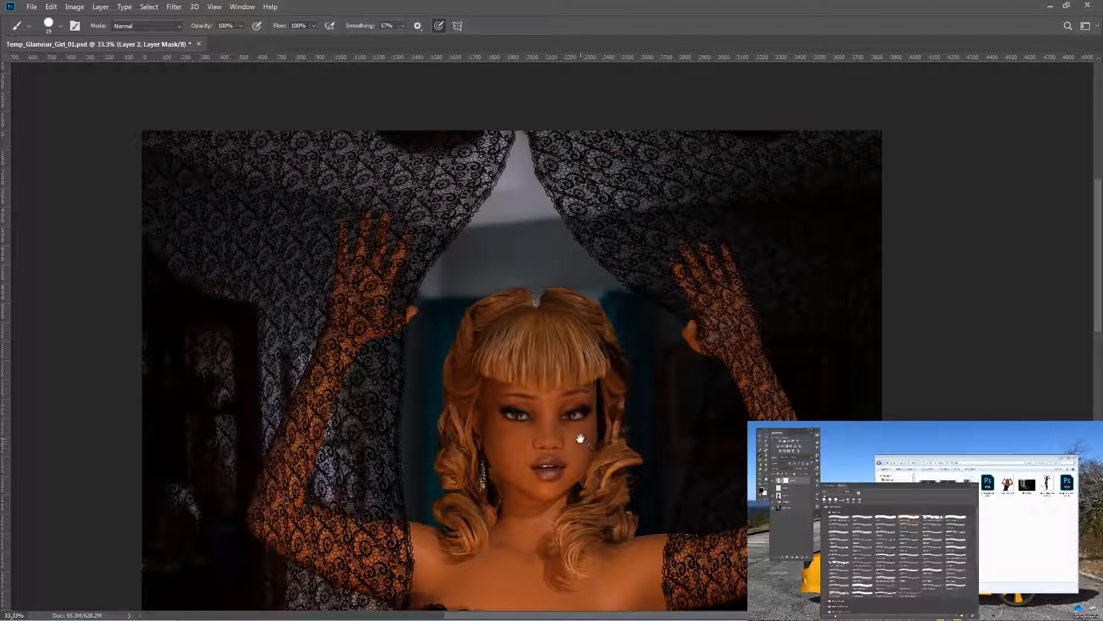
{"action": "left_click_drag", "start_coordinate": [565, 425], "coordinate": [557, 247]}
{"action": "left_click_drag", "start_coordinate": [550, 457], "coordinate": [541, 244]}
{"action": "mouse_move", "coordinate": [543, 546]}
{"action": "left_mouse_down"}
{"action": "mouse_move", "coordinate": [523, 290]}
{"action": "mouse_move", "coordinate": [594, 524]}
{"action": "left_mouse_up"}
{"action": "left_click_drag", "start_coordinate": [536, 326], "coordinate": [544, 562]}
{"action": "mouse_move", "coordinate": [508, 150]}
{"action": "left_mouse_down"}
{"action": "mouse_move", "coordinate": [518, 246]}
{"action": "mouse_move", "coordinate": [545, 321]}
{"action": "left_mouse_up"}
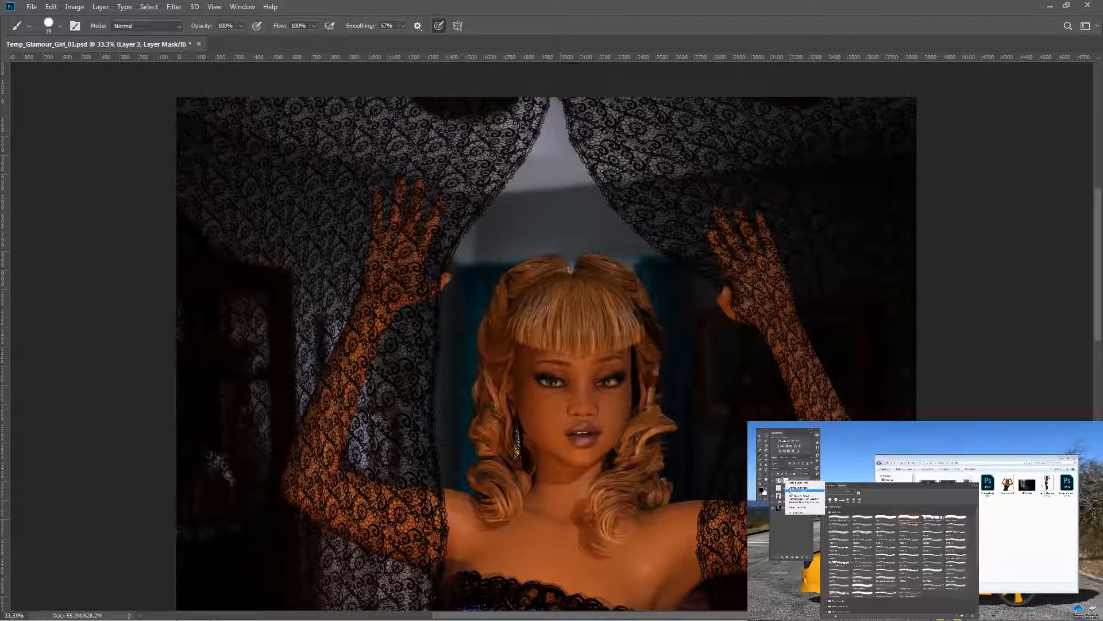
Apply the layer mask permanently to the curtain layer
{"action": "left_click", "coordinate": [791, 491]}
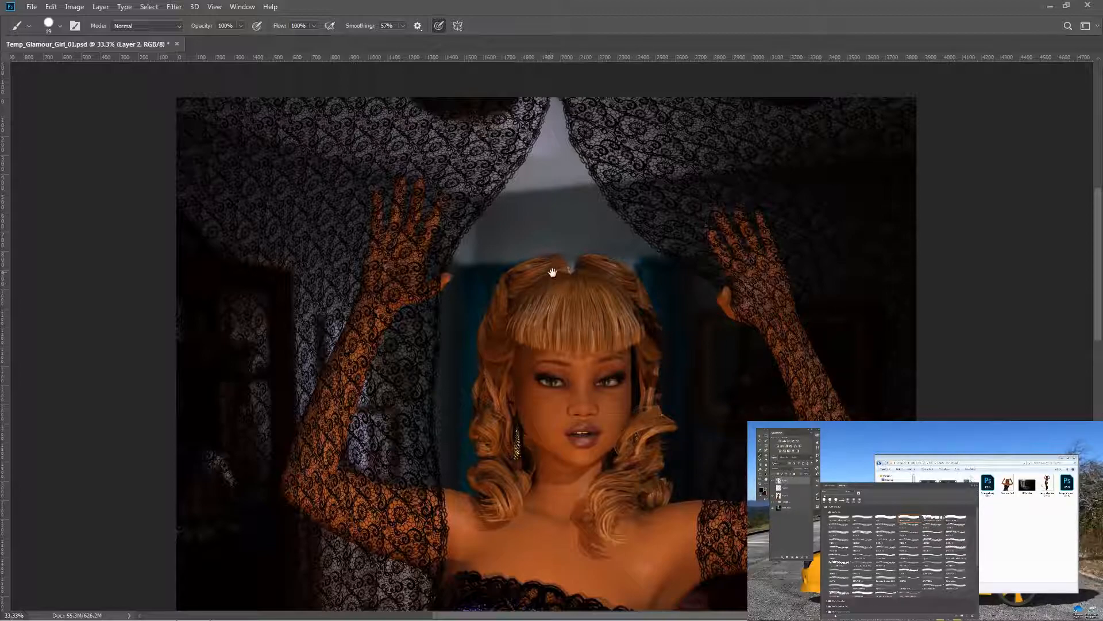
{"action": "left_click_drag", "start_coordinate": [552, 272], "coordinate": [558, 302]}
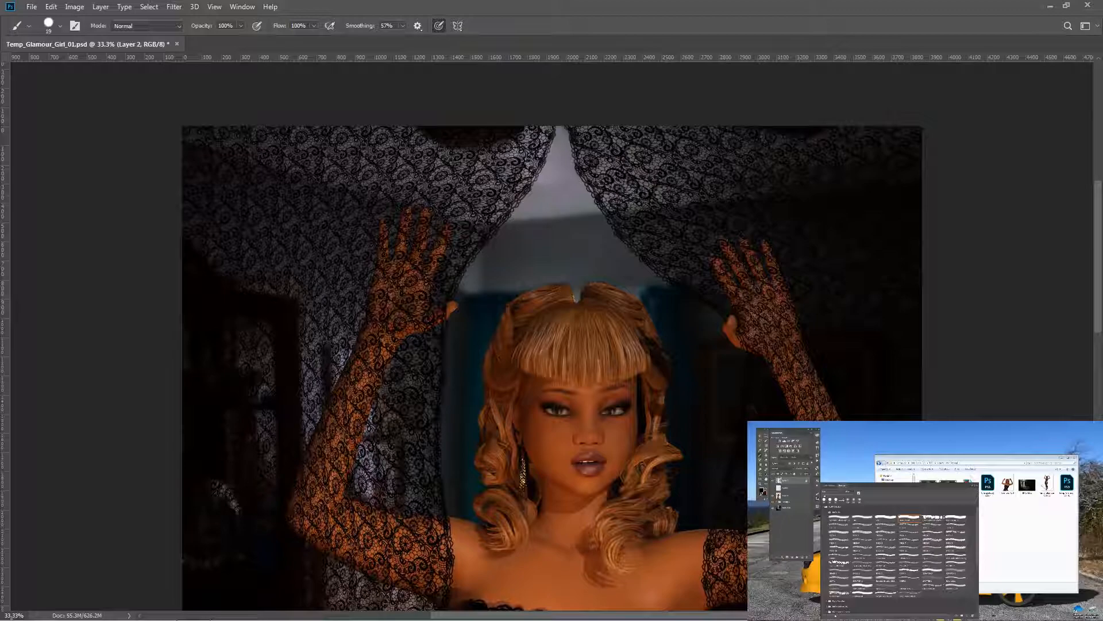
Set the foreground colour to the dark blue 272c4c
{"action": "left_click", "coordinate": [762, 490]}
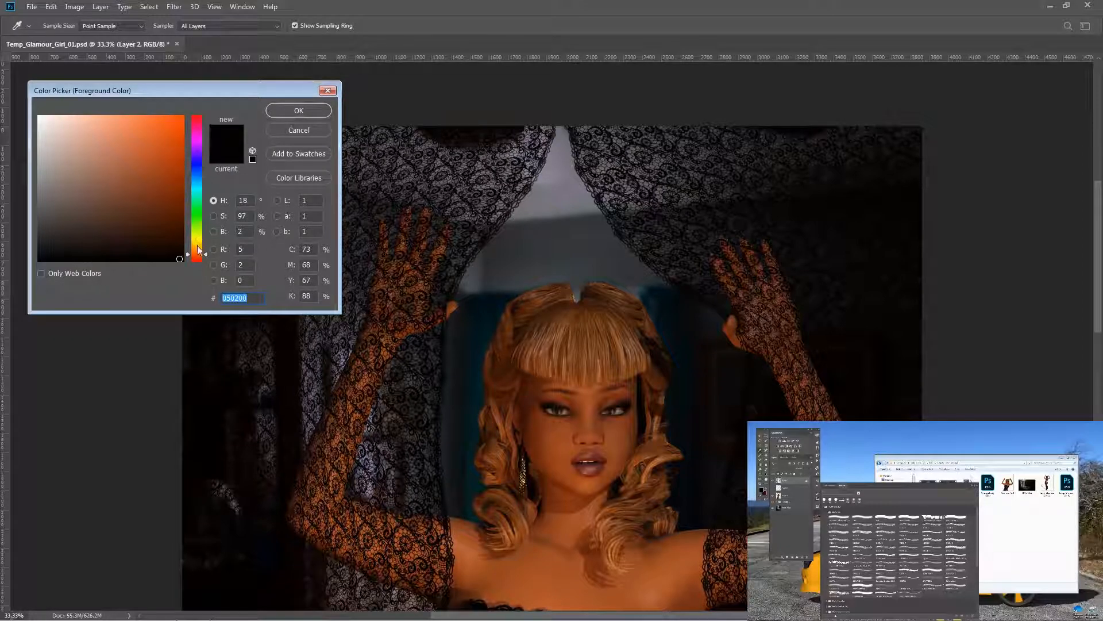
{"action": "left_click", "coordinate": [201, 167]}
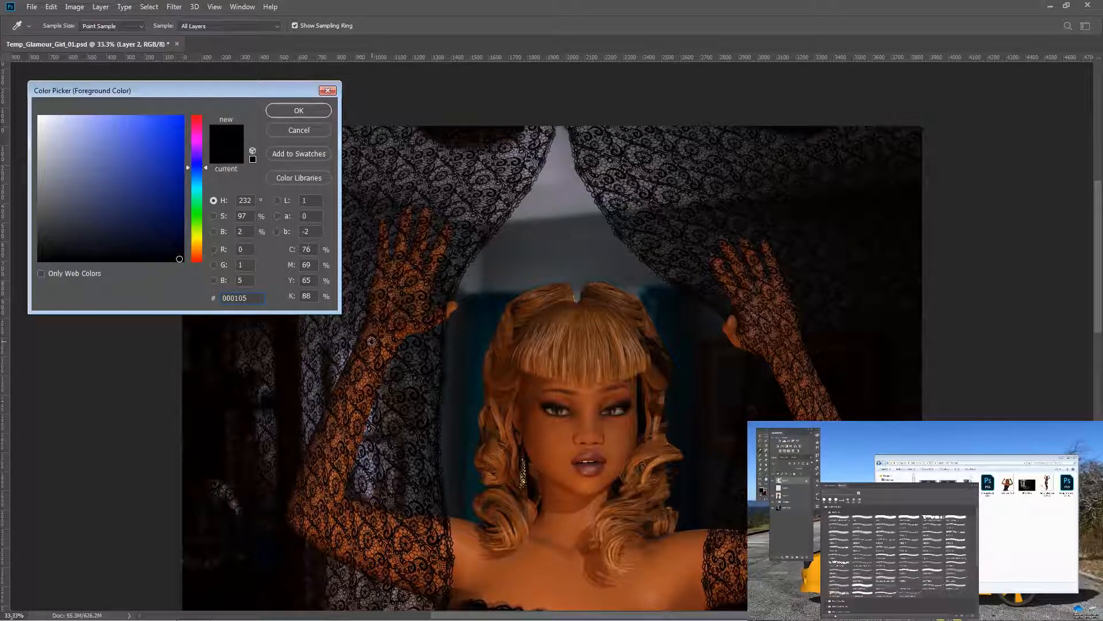
{"action": "key", "text": "ctrl+0"}
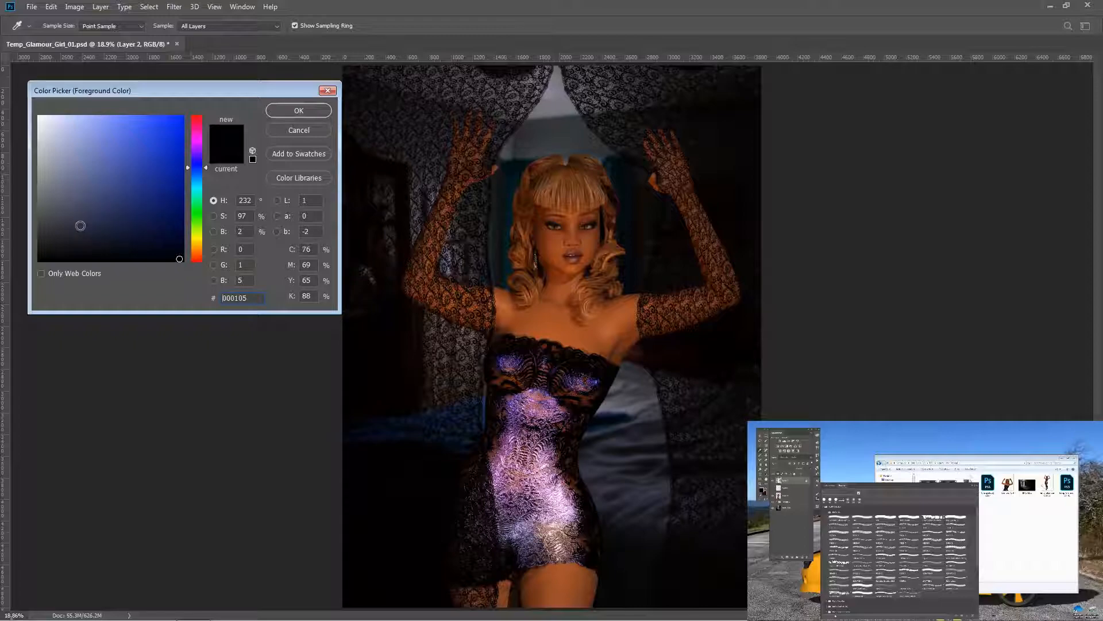
{"action": "left_click", "coordinate": [100, 223]}
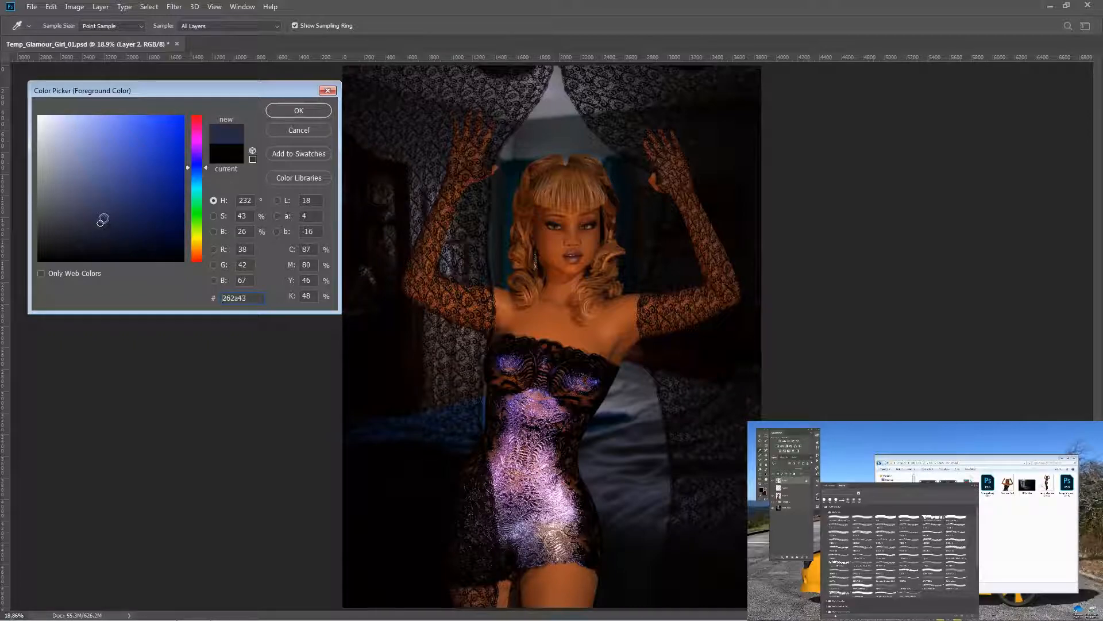
{"action": "left_click", "coordinate": [106, 218]}
{"action": "left_click", "coordinate": [109, 218]}
{"action": "left_click", "coordinate": [299, 111]}
Paint dark blue over both lace curtains from top to bottom with a soft round brush enlarged to size 1100
{"action": "left_click", "coordinate": [863, 517]}
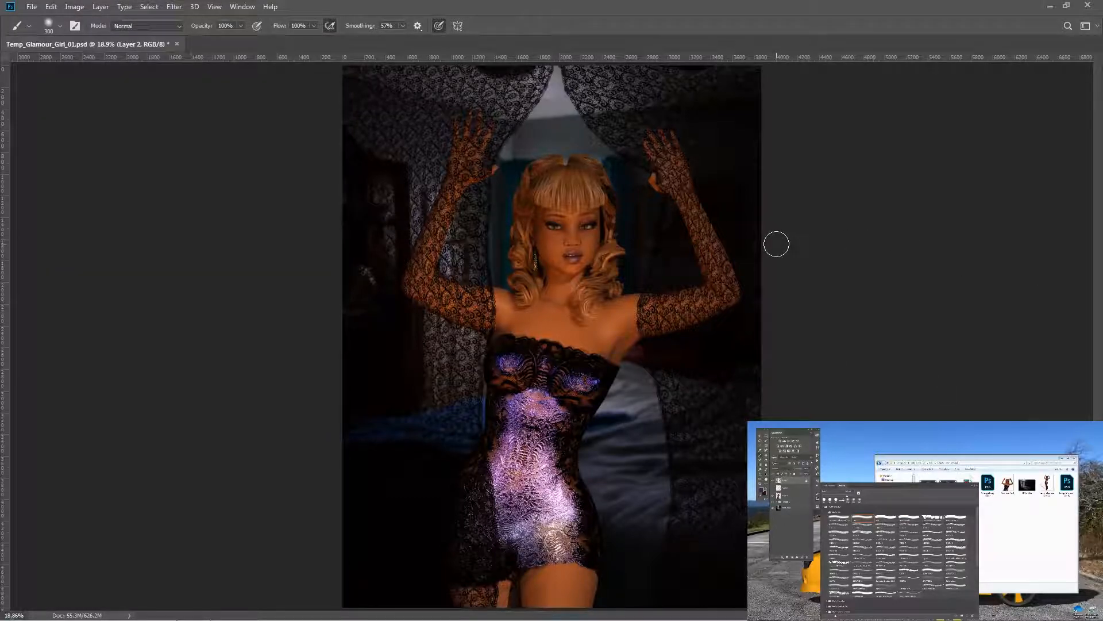
{"action": "key", "text": "bracketright"}
{"action": "key", "text": "bracketright"}
{"action": "key", "text": "bracketright"}
{"action": "key", "text": "bracketright"}
{"action": "key", "text": "bracketright"}
{"action": "key", "text": "bracketright"}
{"action": "key", "text": "bracketright"}
{"action": "key", "text": "bracketright"}
{"action": "mouse_move", "coordinate": [774, 244]}
{"action": "left_mouse_down"}
{"action": "mouse_move", "coordinate": [687, 127]}
{"action": "mouse_move", "coordinate": [806, 95]}
{"action": "mouse_move", "coordinate": [528, 83]}
{"action": "mouse_move", "coordinate": [322, 100]}
{"action": "mouse_move", "coordinate": [473, 98]}
{"action": "left_mouse_up"}
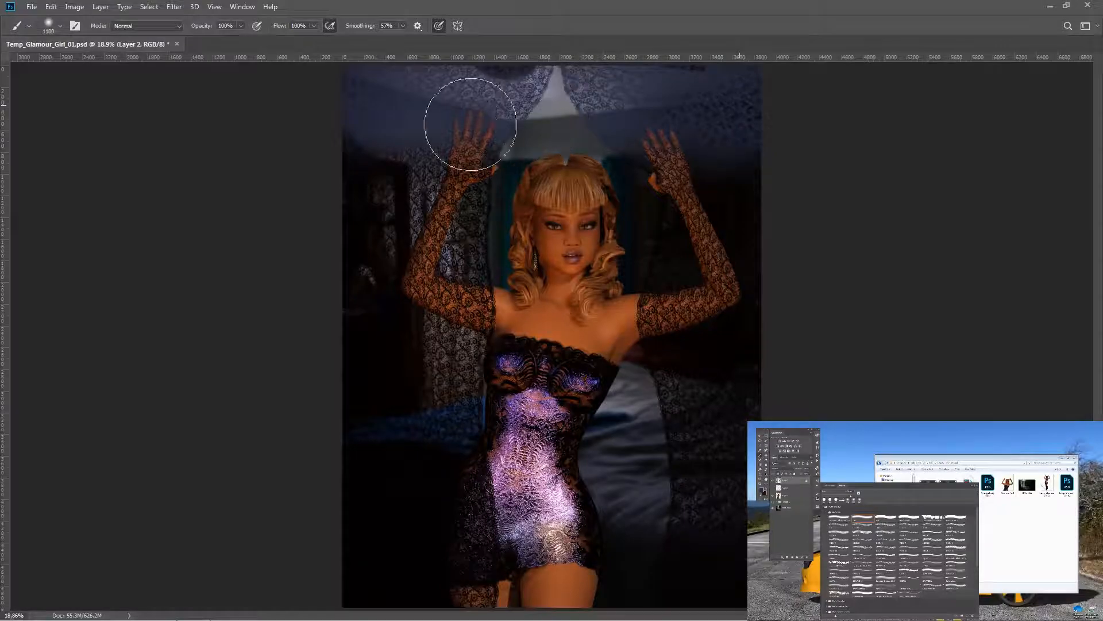
{"action": "mouse_move", "coordinate": [305, 148]}
{"action": "left_mouse_down"}
{"action": "mouse_move", "coordinate": [590, 189]}
{"action": "mouse_move", "coordinate": [820, 192]}
{"action": "left_mouse_up"}
{"action": "mouse_move", "coordinate": [495, 200]}
{"action": "left_mouse_down"}
{"action": "mouse_move", "coordinate": [262, 225]}
{"action": "mouse_move", "coordinate": [457, 262]}
{"action": "mouse_move", "coordinate": [808, 291]}
{"action": "left_mouse_up"}
{"action": "mouse_move", "coordinate": [622, 226]}
{"action": "left_mouse_down"}
{"action": "mouse_move", "coordinate": [679, 449]}
{"action": "mouse_move", "coordinate": [674, 610]}
{"action": "mouse_move", "coordinate": [699, 609]}
{"action": "mouse_move", "coordinate": [736, 585]}
{"action": "mouse_move", "coordinate": [720, 316]}
{"action": "mouse_move", "coordinate": [703, 358]}
{"action": "mouse_move", "coordinate": [750, 355]}
{"action": "mouse_move", "coordinate": [715, 143]}
{"action": "left_mouse_up"}
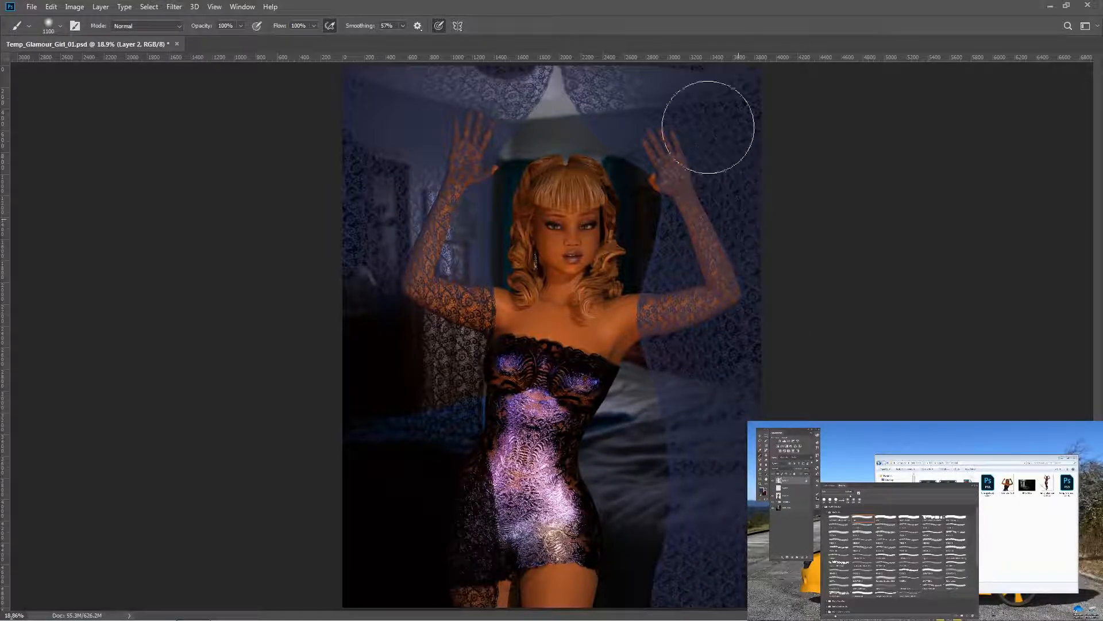
{"action": "mouse_move", "coordinate": [443, 69]}
{"action": "left_mouse_down"}
{"action": "mouse_move", "coordinate": [374, 116]}
{"action": "mouse_move", "coordinate": [373, 312]}
{"action": "mouse_move", "coordinate": [389, 474]}
{"action": "mouse_move", "coordinate": [375, 600]}
{"action": "mouse_move", "coordinate": [355, 531]}
{"action": "mouse_move", "coordinate": [343, 235]}
{"action": "mouse_move", "coordinate": [341, 588]}
{"action": "mouse_move", "coordinate": [376, 618]}
{"action": "mouse_move", "coordinate": [462, 604]}
{"action": "mouse_move", "coordinate": [454, 191]}
{"action": "mouse_move", "coordinate": [438, 513]}
{"action": "mouse_move", "coordinate": [447, 150]}
{"action": "mouse_move", "coordinate": [533, 20]}
{"action": "mouse_move", "coordinate": [558, 92]}
{"action": "mouse_move", "coordinate": [478, 323]}
{"action": "mouse_move", "coordinate": [494, 619]}
{"action": "mouse_move", "coordinate": [435, 580]}
{"action": "mouse_move", "coordinate": [332, 601]}
{"action": "mouse_move", "coordinate": [330, 353]}
{"action": "mouse_move", "coordinate": [347, 113]}
{"action": "mouse_move", "coordinate": [386, 83]}
{"action": "mouse_move", "coordinate": [502, 173]}
{"action": "mouse_move", "coordinate": [585, 160]}
{"action": "mouse_move", "coordinate": [653, 88]}
{"action": "mouse_move", "coordinate": [730, 155]}
{"action": "mouse_move", "coordinate": [789, 359]}
{"action": "mouse_move", "coordinate": [744, 414]}
{"action": "mouse_move", "coordinate": [702, 139]}
{"action": "mouse_move", "coordinate": [744, 121]}
{"action": "mouse_move", "coordinate": [816, 424]}
{"action": "mouse_move", "coordinate": [738, 600]}
{"action": "left_mouse_up"}
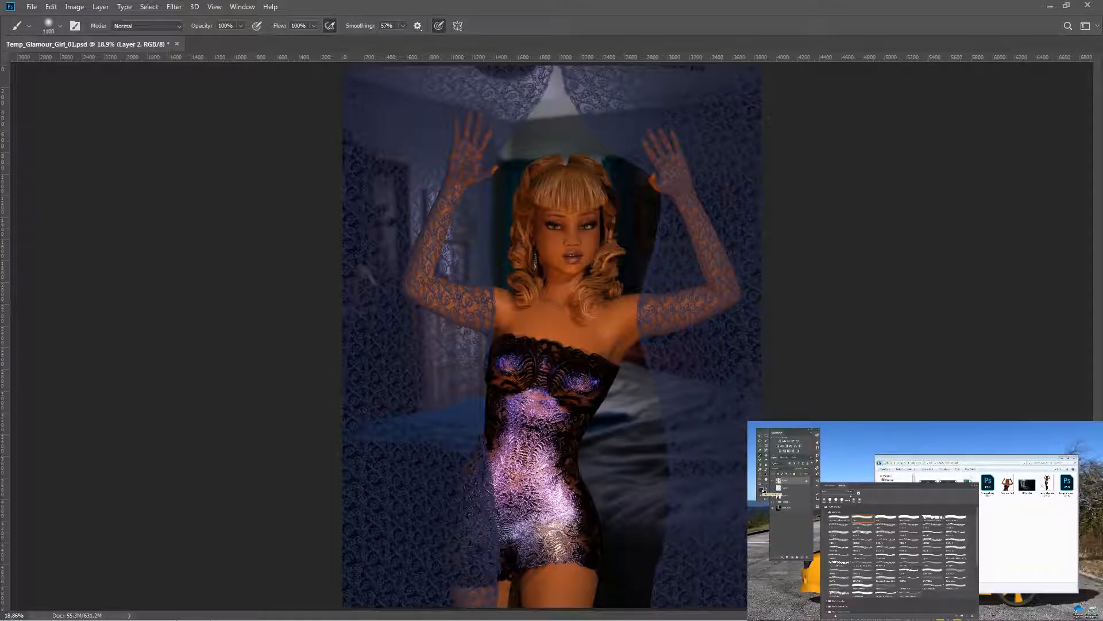
Set the foreground colour to the lighter greyish blue 595e81
{"action": "left_click", "coordinate": [762, 490]}
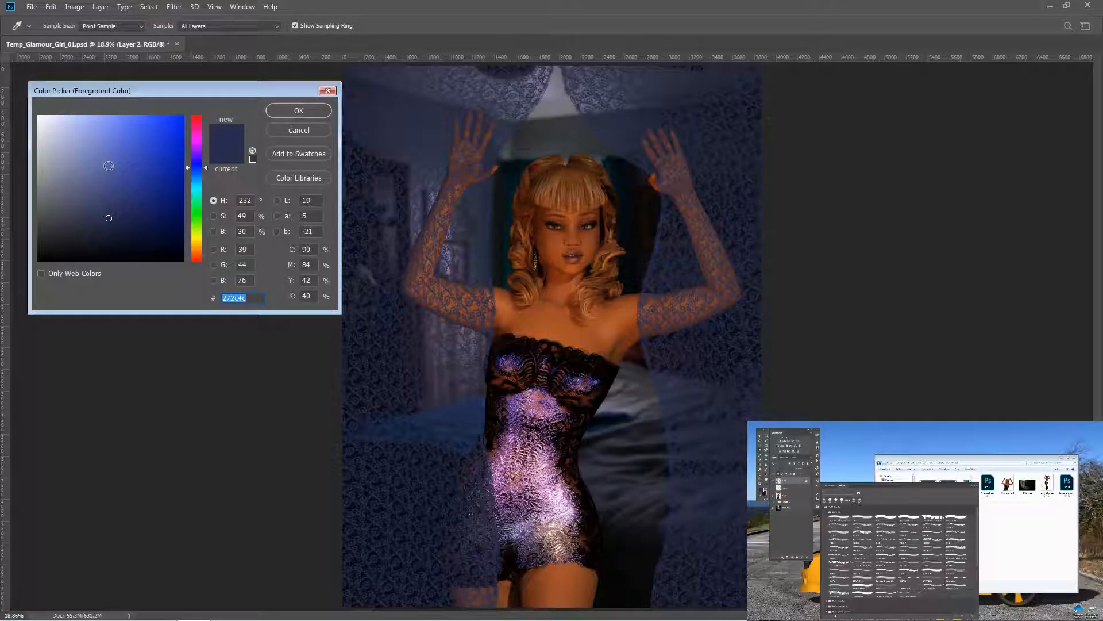
{"action": "left_click", "coordinate": [109, 166]}
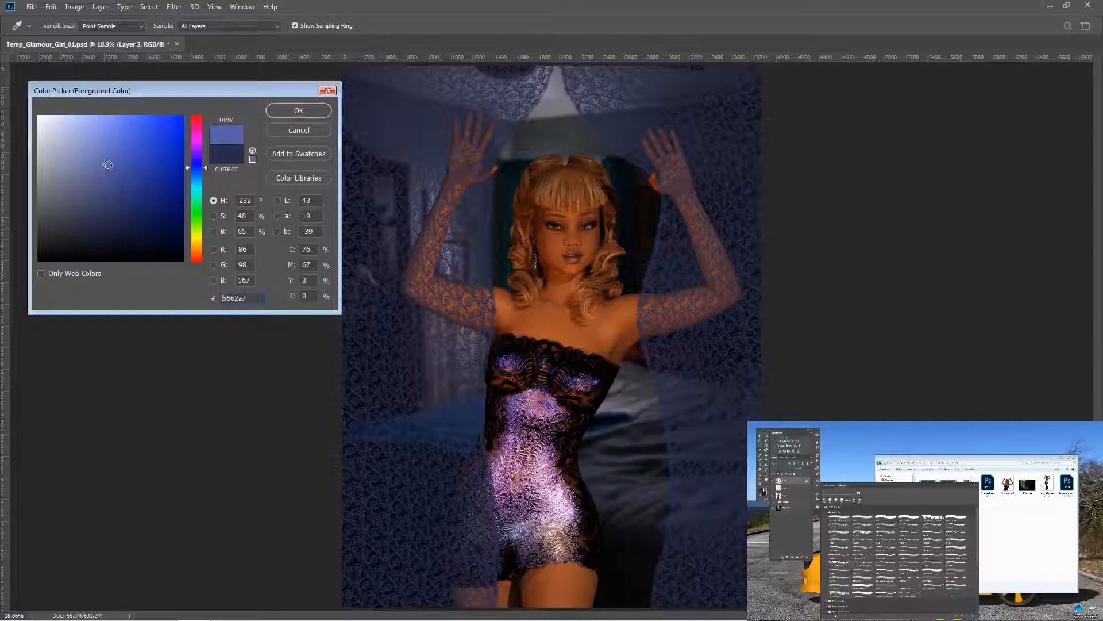
{"action": "left_click", "coordinate": [93, 165]}
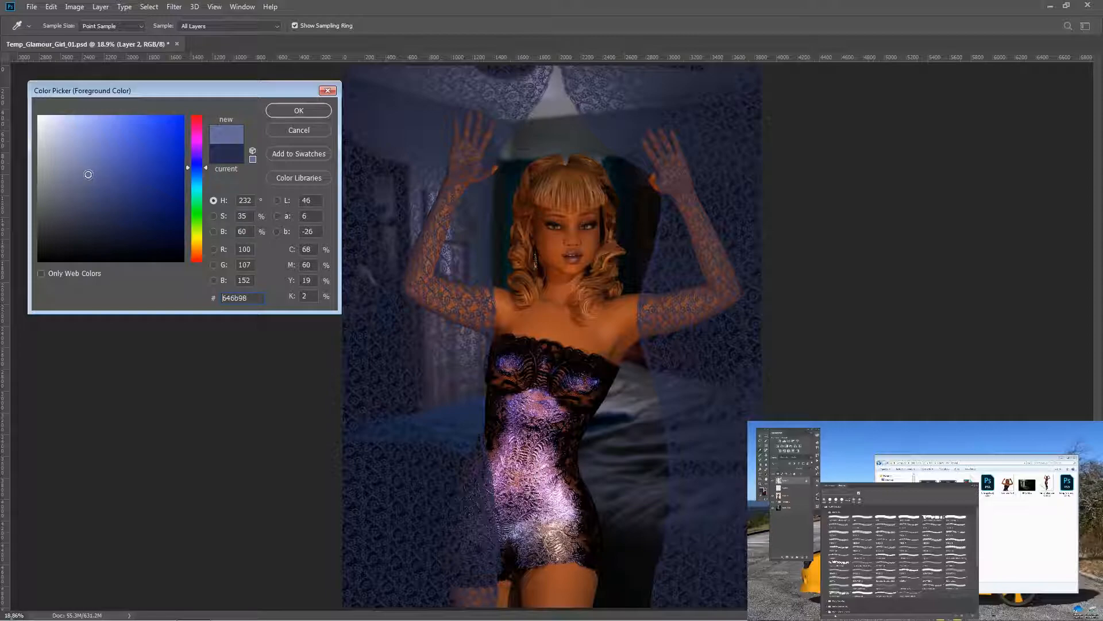
{"action": "left_click", "coordinate": [84, 187]}
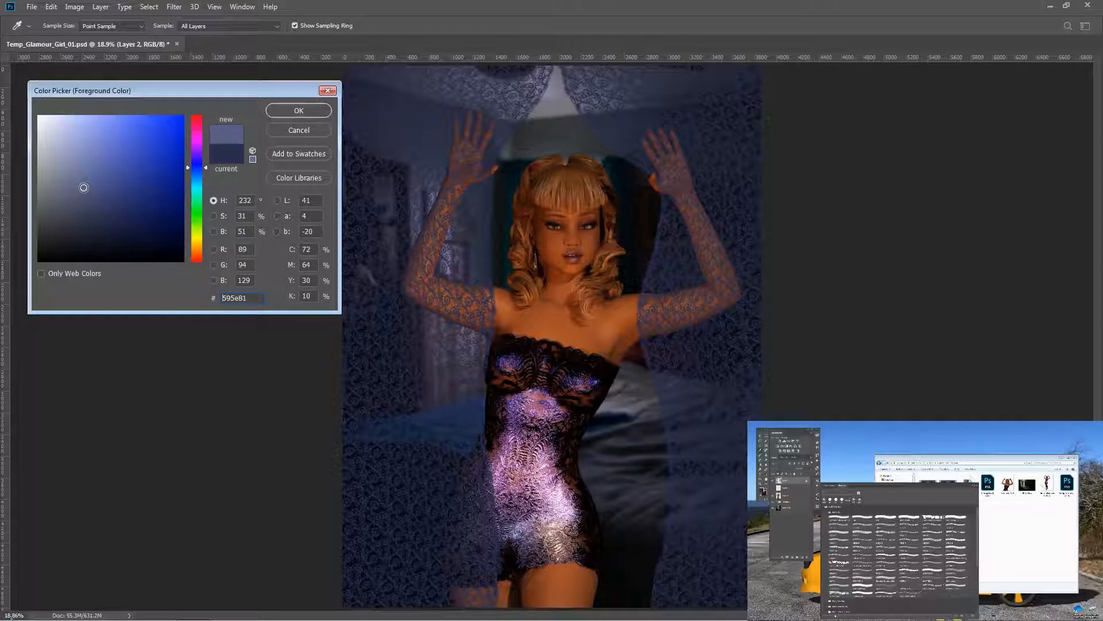
{"action": "left_click", "coordinate": [298, 110]}
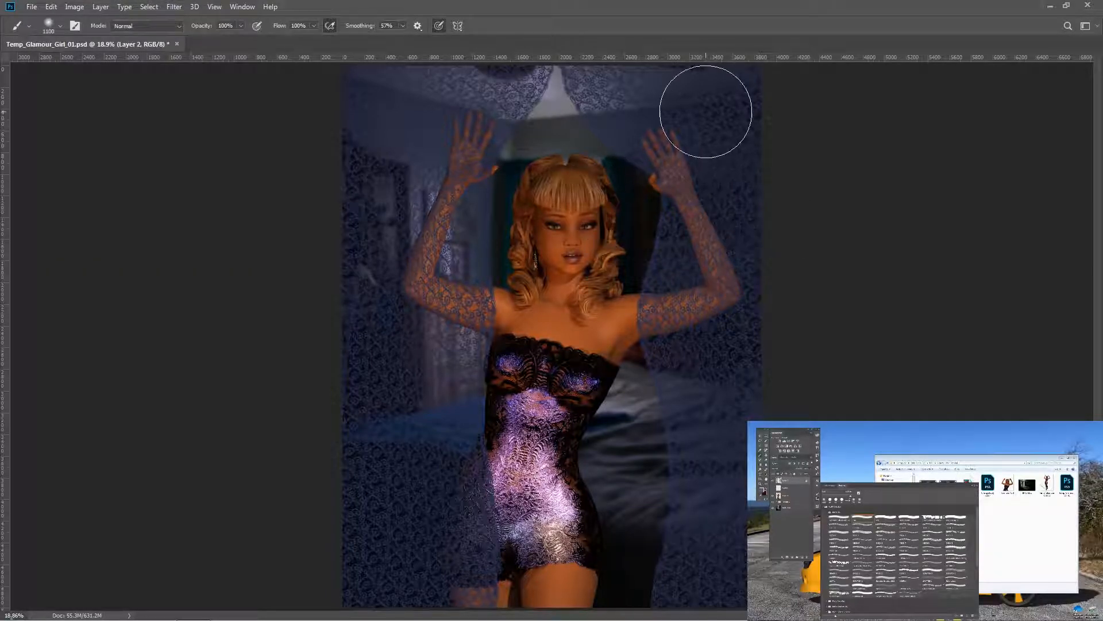
Try painting a lighter vertical fold down the left curtain with the soft brush at size 700
{"action": "key", "text": "bracketleft"}
{"action": "key", "text": "bracketleft"}
{"action": "key", "text": "bracketleft"}
{"action": "key", "text": "bracketleft"}
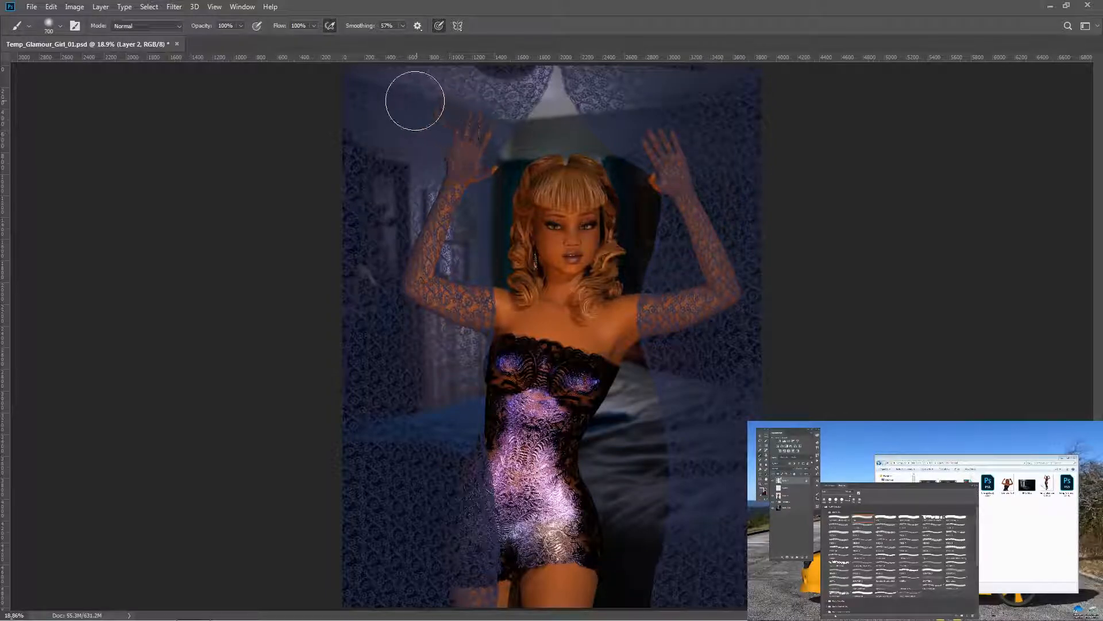
{"action": "mouse_move", "coordinate": [394, 418]}
{"action": "left_mouse_down"}
{"action": "mouse_move", "coordinate": [381, 206]}
{"action": "mouse_move", "coordinate": [419, 472]}
{"action": "mouse_move", "coordinate": [391, 618]}
{"action": "left_mouse_up"}
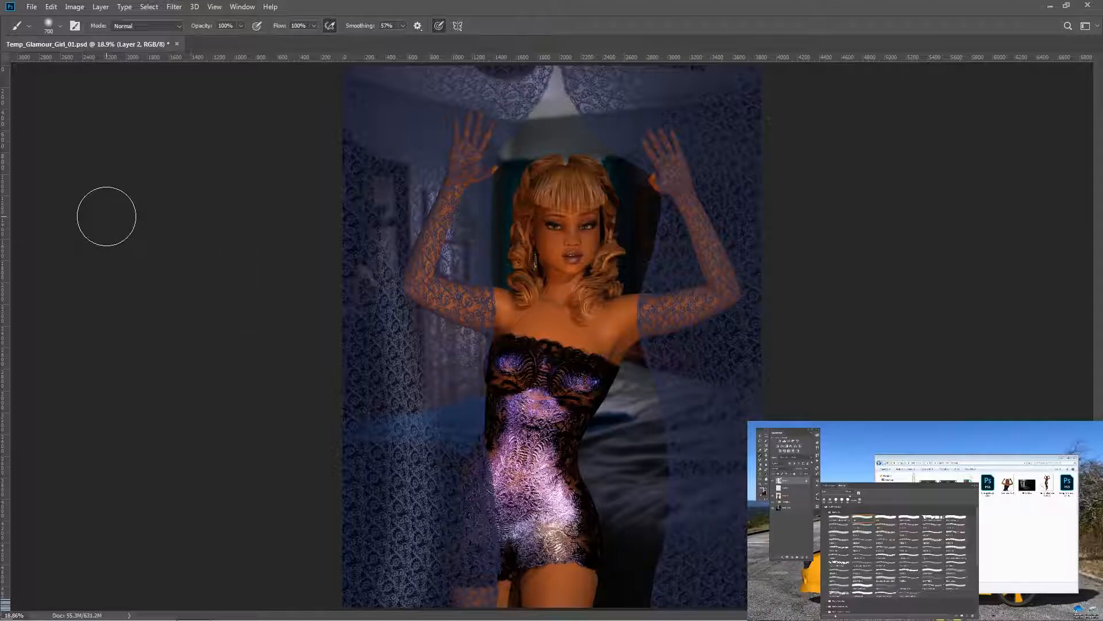
{"action": "key", "text": "ctrl+z"}
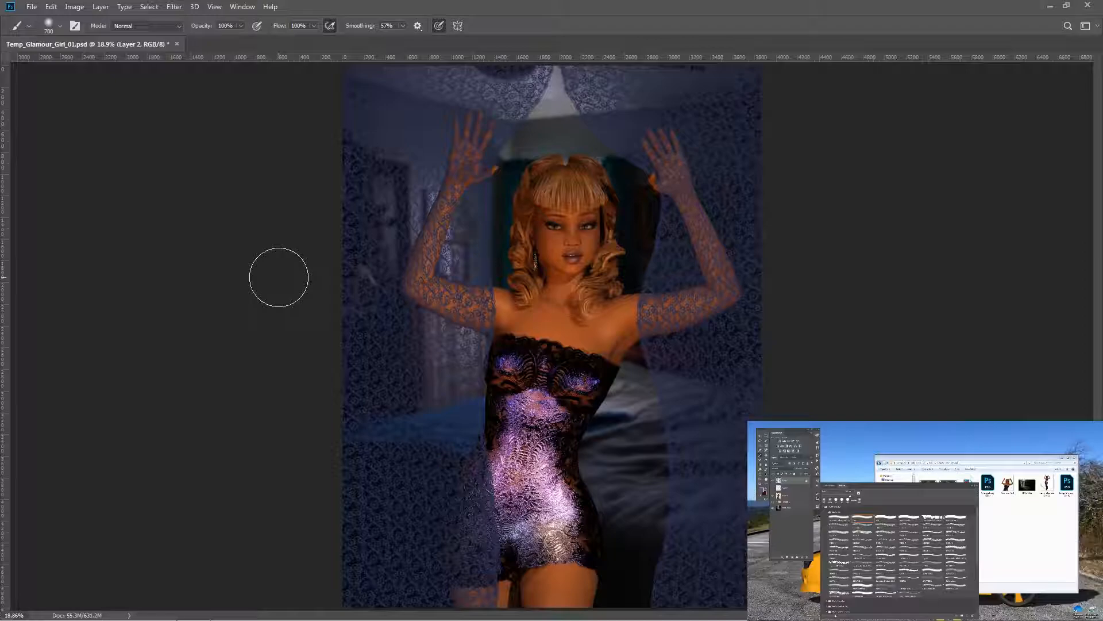
Paint two lighter vertical folds down the full height of the left curtain with the soft brush at size 500
{"action": "key", "text": "ctrl+minus"}
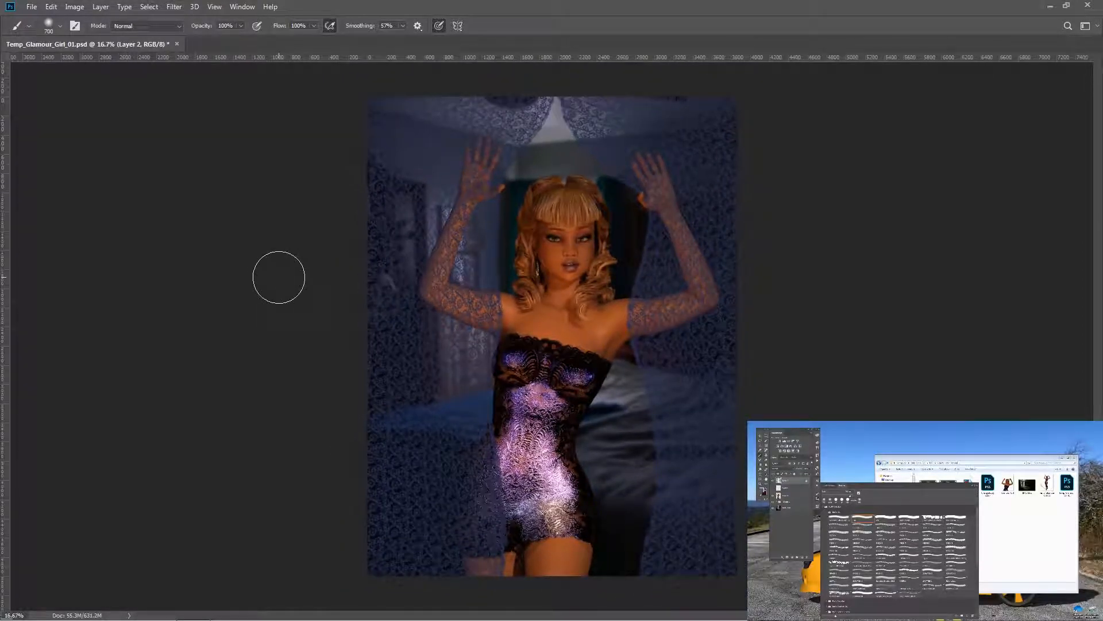
{"action": "key", "text": "["}
{"action": "key", "text": "["}
{"action": "key", "text": "bracketleft"}
{"action": "mouse_move", "coordinate": [401, 94]}
{"action": "left_mouse_down"}
{"action": "mouse_move", "coordinate": [390, 198]}
{"action": "mouse_move", "coordinate": [411, 436]}
{"action": "mouse_move", "coordinate": [403, 568]}
{"action": "left_mouse_up"}
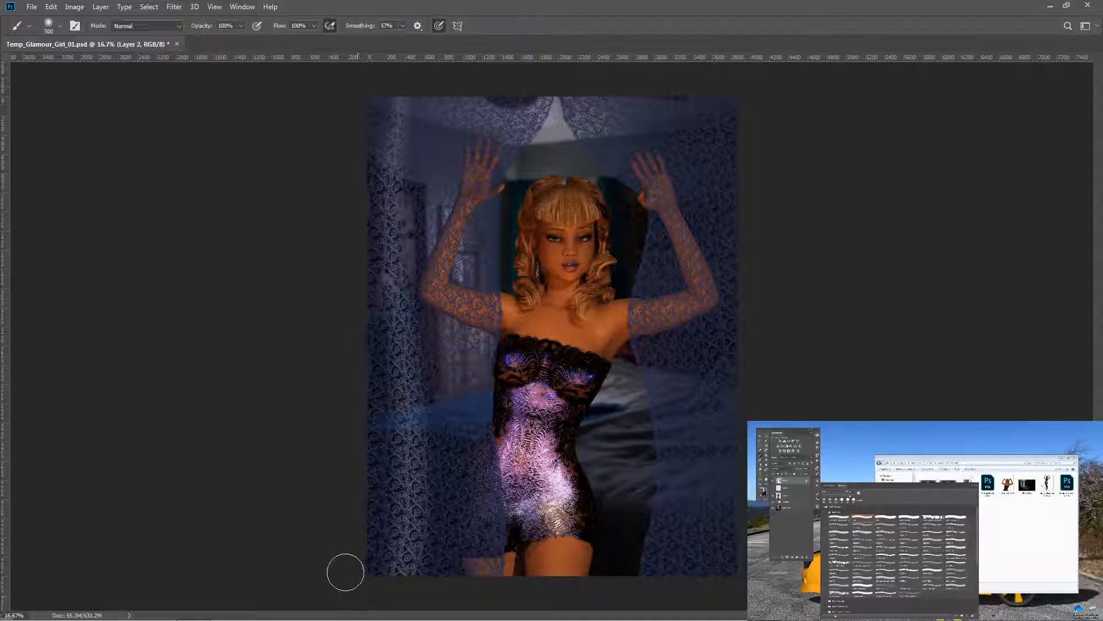
{"action": "mouse_move", "coordinate": [441, 106]}
{"action": "left_mouse_down"}
{"action": "mouse_move", "coordinate": [458, 91]}
{"action": "mouse_move", "coordinate": [431, 228]}
{"action": "mouse_move", "coordinate": [453, 467]}
{"action": "mouse_move", "coordinate": [451, 592]}
{"action": "left_mouse_up"}
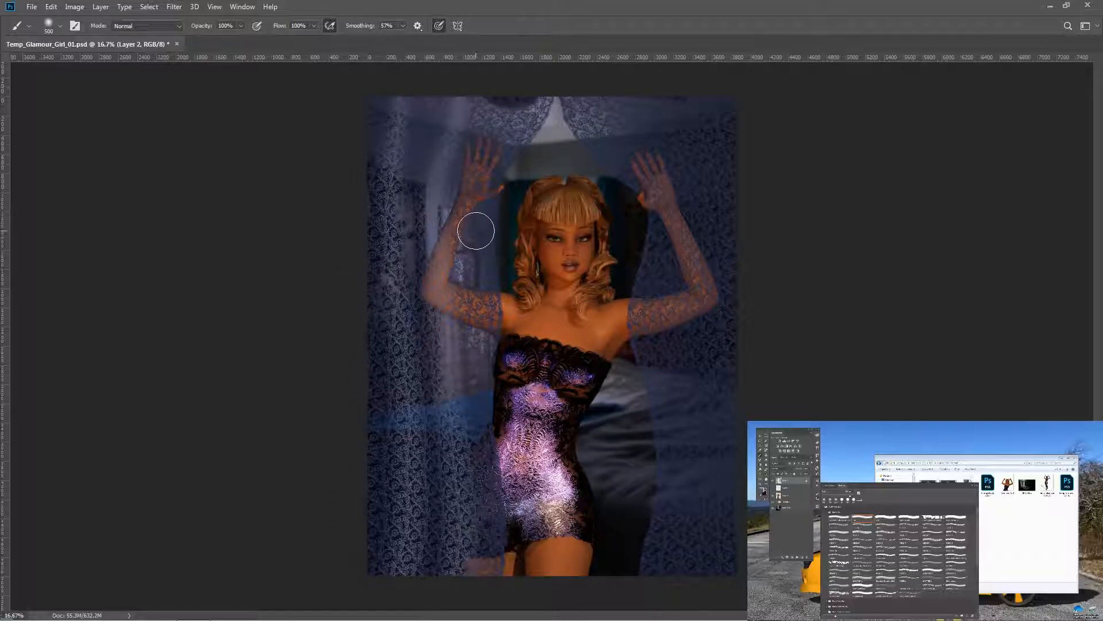
{"action": "key", "text": "bracketleft"}
{"action": "key", "text": "bracketleft"}
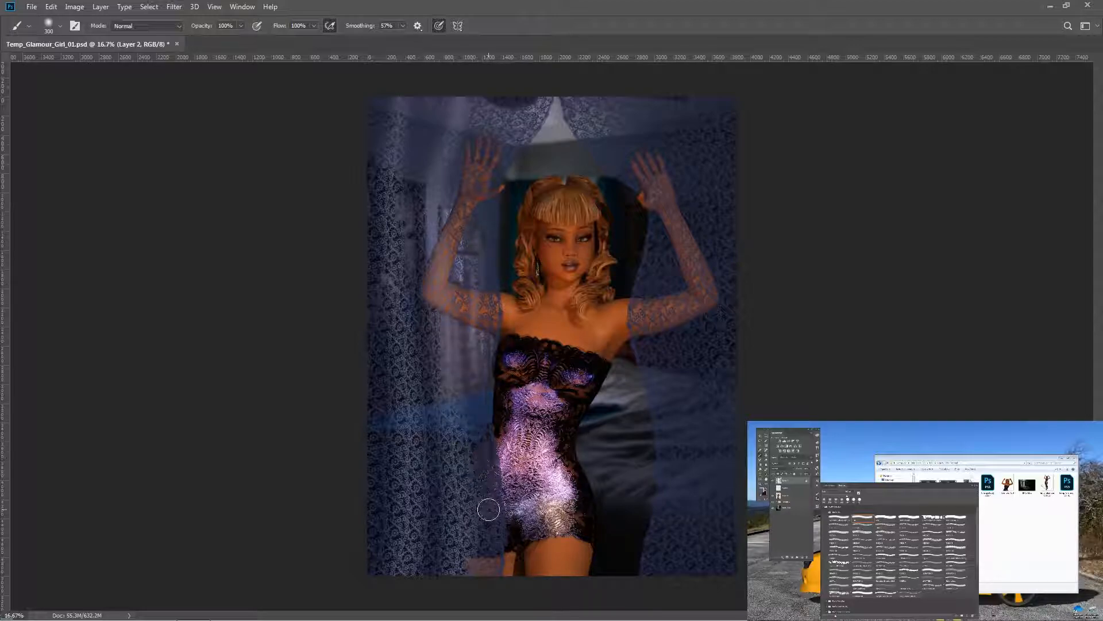
Paint lighter slanted folds across the upper part of the right curtain with the brush at size 600
{"action": "key", "text": "bracketright"}
{"action": "key", "text": "bracketright"}
{"action": "key", "text": "bracketright"}
{"action": "key", "text": "bracketright"}
{"action": "key", "text": "bracketleft"}
{"action": "mouse_move", "coordinate": [635, 145]}
{"action": "left_mouse_down"}
{"action": "mouse_move", "coordinate": [745, 227]}
{"action": "mouse_move", "coordinate": [704, 232]}
{"action": "mouse_move", "coordinate": [626, 151]}
{"action": "mouse_move", "coordinate": [673, 147]}
{"action": "mouse_move", "coordinate": [691, 112]}
{"action": "mouse_move", "coordinate": [619, 119]}
{"action": "left_mouse_up"}
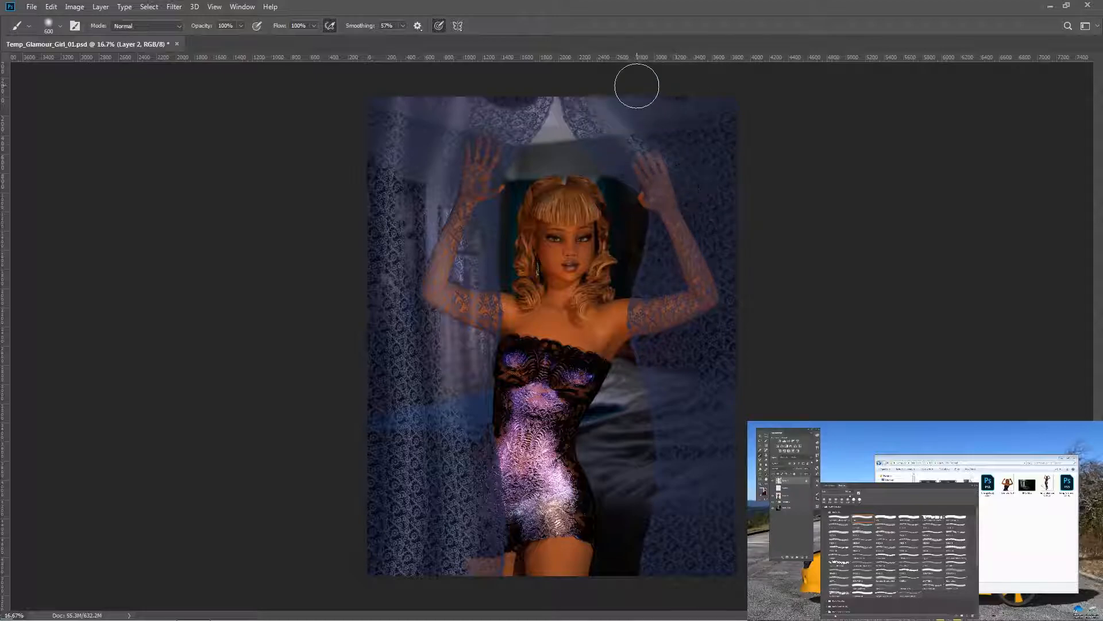
{"action": "left_click_drag", "start_coordinate": [680, 102], "coordinate": [749, 305]}
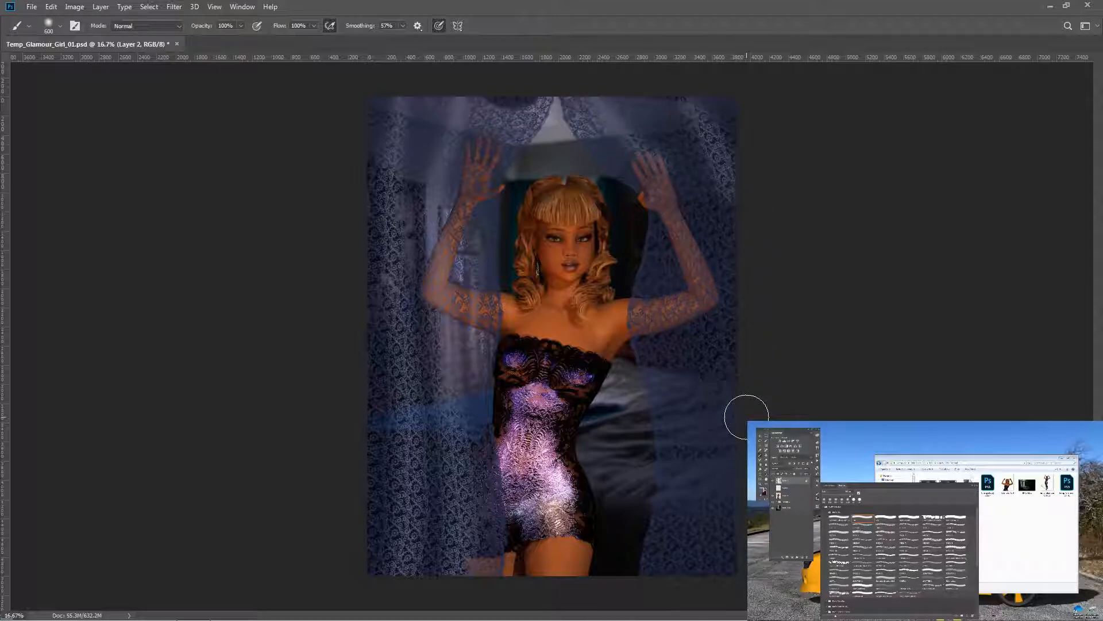
Paint lighter folds down the lower right curtain, replacing the first stroke with ones running past the elbow and along the outer edge
{"action": "left_click_drag", "start_coordinate": [712, 256], "coordinate": [713, 368]}
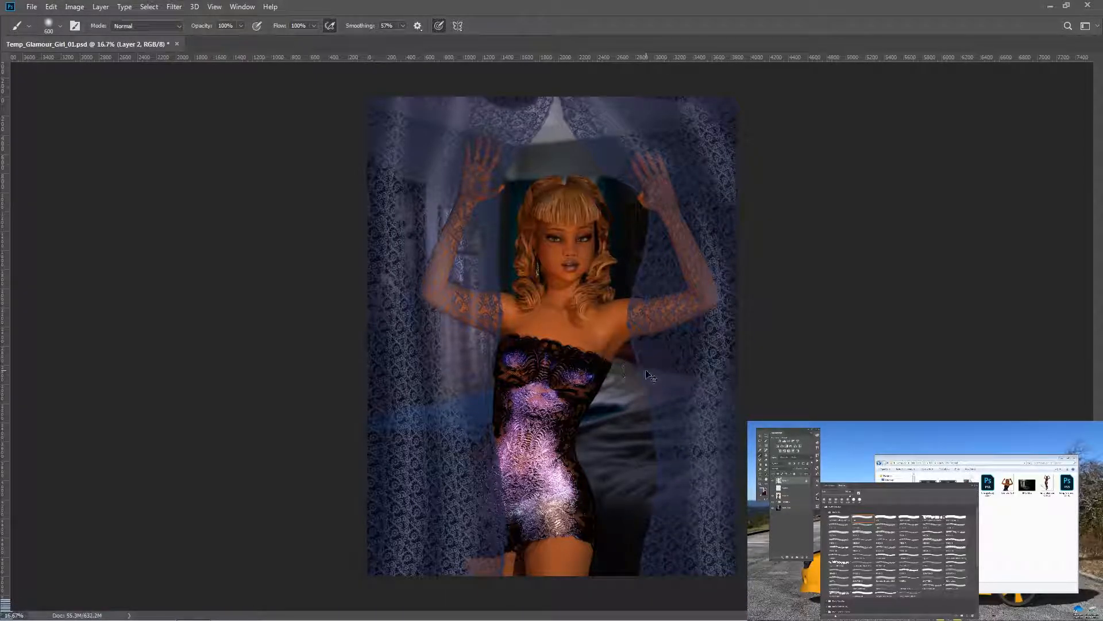
{"action": "key", "text": "ctrl+z"}
{"action": "mouse_move", "coordinate": [678, 239]}
{"action": "left_mouse_down"}
{"action": "mouse_move", "coordinate": [667, 299]}
{"action": "mouse_move", "coordinate": [697, 441]}
{"action": "mouse_move", "coordinate": [673, 604]}
{"action": "left_mouse_up"}
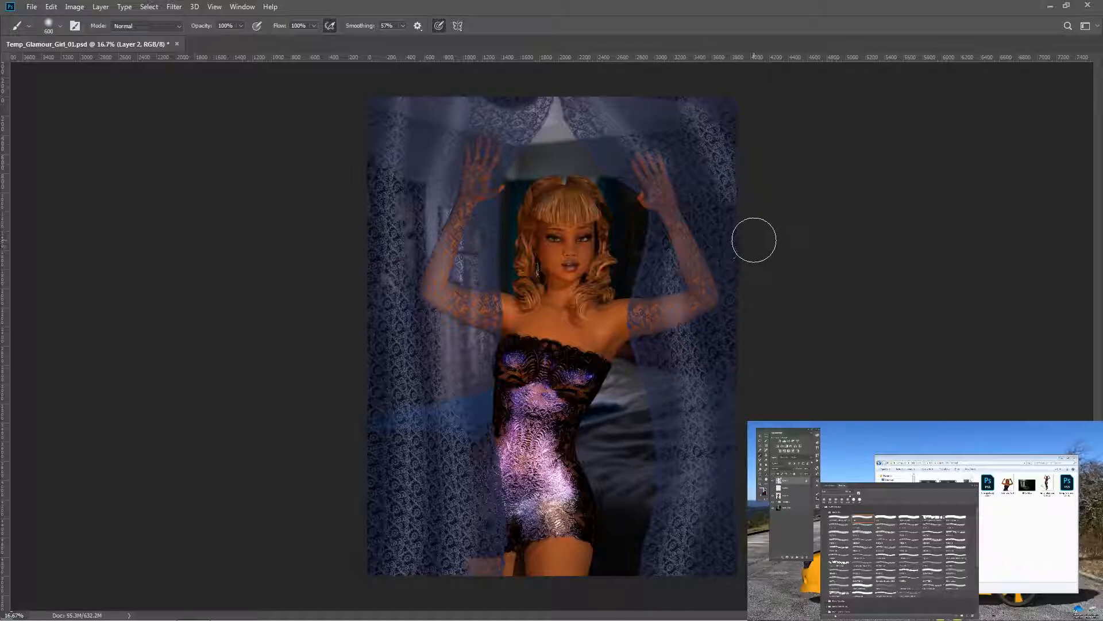
{"action": "mouse_move", "coordinate": [734, 298]}
{"action": "left_mouse_down"}
{"action": "mouse_move", "coordinate": [735, 367]}
{"action": "mouse_move", "coordinate": [763, 518]}
{"action": "mouse_move", "coordinate": [725, 587]}
{"action": "mouse_move", "coordinate": [740, 483]}
{"action": "mouse_move", "coordinate": [699, 616]}
{"action": "left_mouse_up"}
{"action": "left_click_drag", "start_coordinate": [628, 308], "coordinate": [633, 357]}
Lighten the inner edges of both curtains beside the body with the brush at size 400
{"action": "key", "text": "bracketleft"}
{"action": "key", "text": "bracketleft"}
{"action": "key", "text": "bracketleft"}
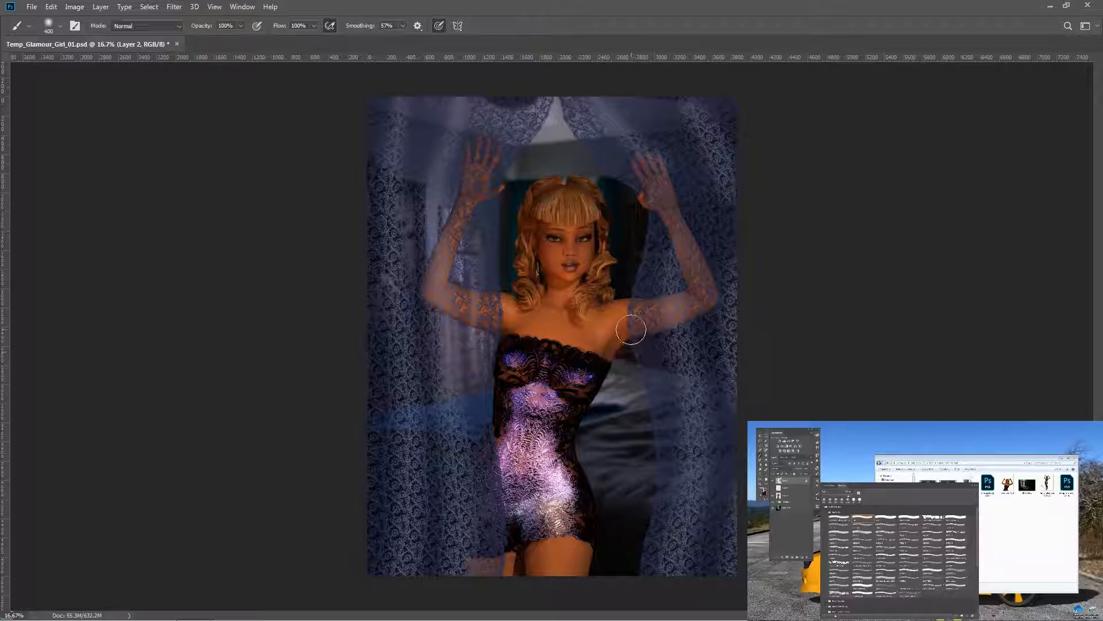
{"action": "mouse_move", "coordinate": [645, 251]}
{"action": "left_mouse_down"}
{"action": "mouse_move", "coordinate": [630, 321]}
{"action": "mouse_move", "coordinate": [643, 394]}
{"action": "left_mouse_up"}
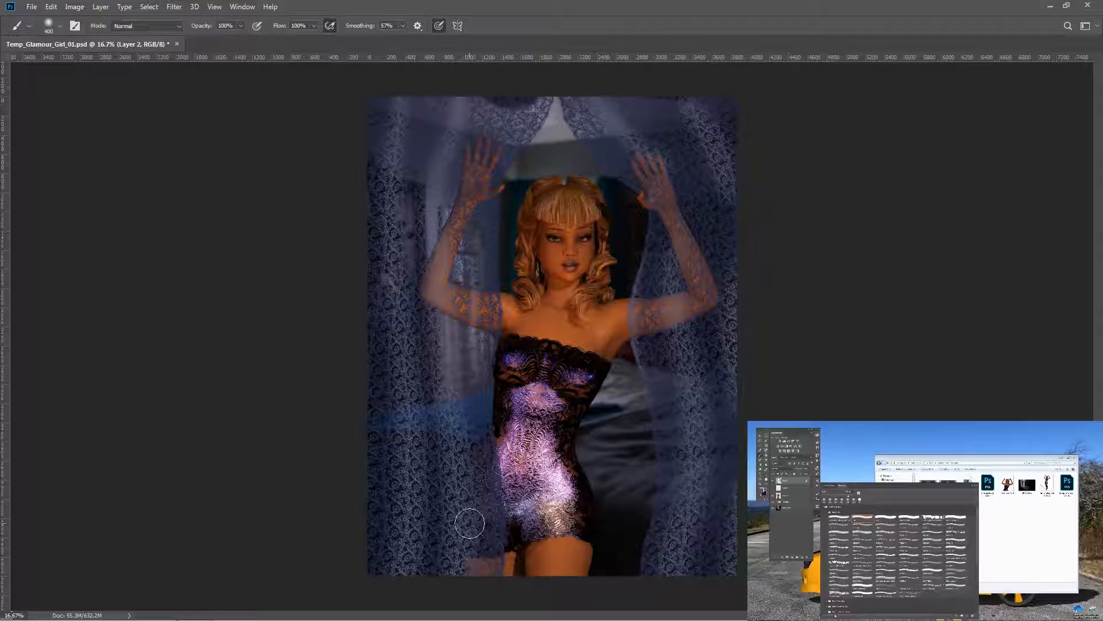
{"action": "left_click_drag", "start_coordinate": [480, 424], "coordinate": [504, 477]}
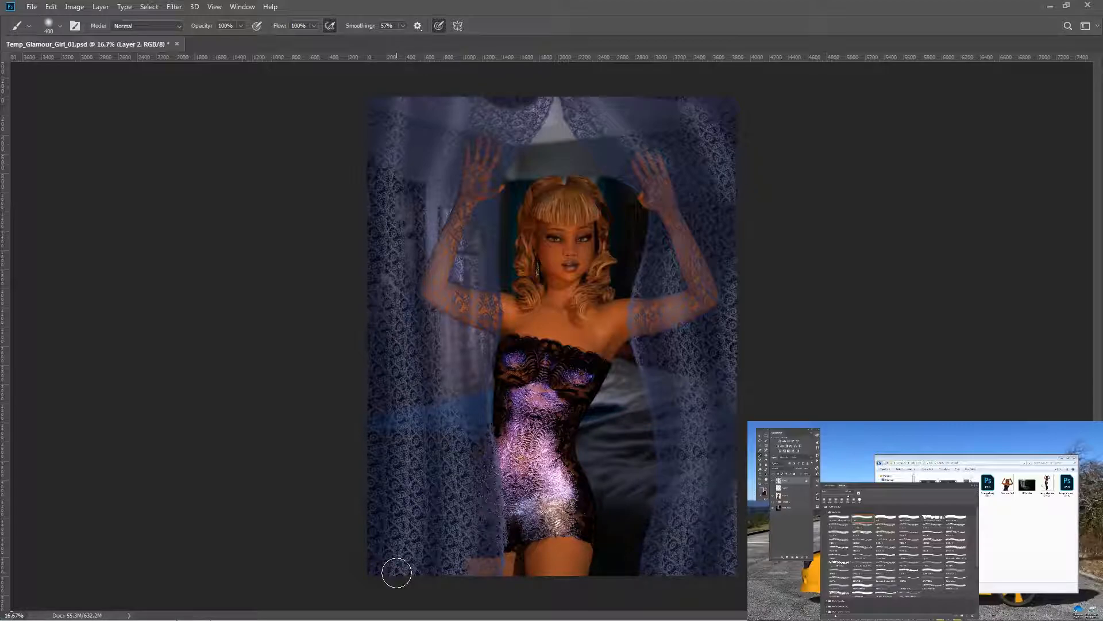
Examine the painted lace folds around the bust, arms and raised hands up close
{"action": "key", "text": "ctrl+1"}
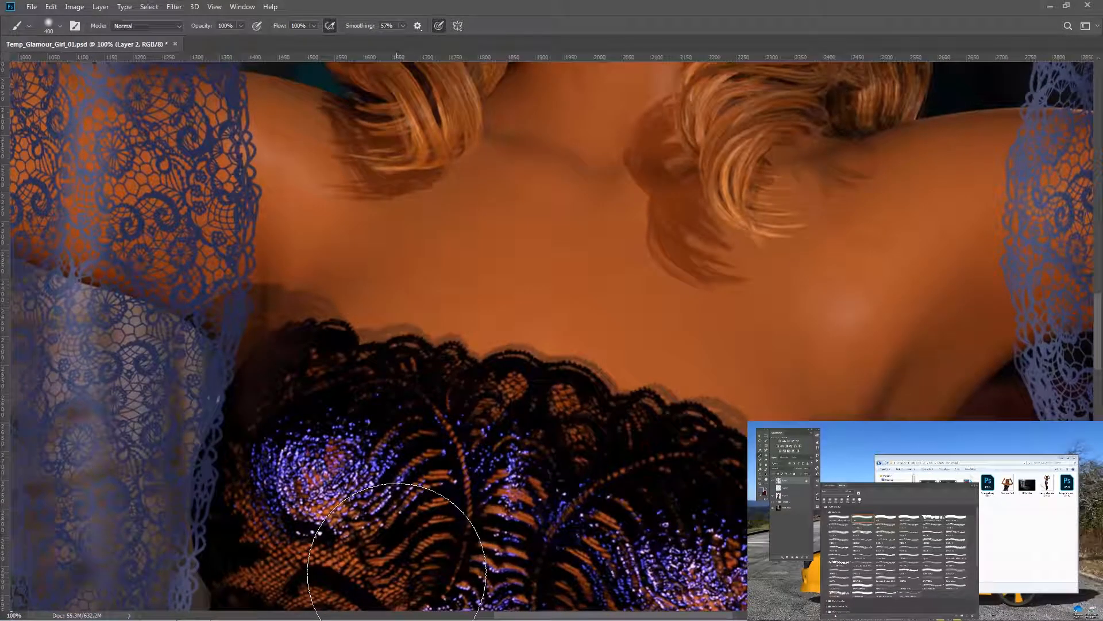
{"action": "mouse_move", "coordinate": [506, 80]}
{"action": "left_mouse_down"}
{"action": "mouse_move", "coordinate": [581, 428]}
{"action": "mouse_move", "coordinate": [598, 586]}
{"action": "left_mouse_up"}
{"action": "left_click_drag", "start_coordinate": [193, 273], "coordinate": [693, 480]}
{"action": "left_click_drag", "start_coordinate": [593, 276], "coordinate": [458, 428]}
{"action": "key", "text": "ctrl+minus"}
{"action": "key", "text": "ctrl+minus"}
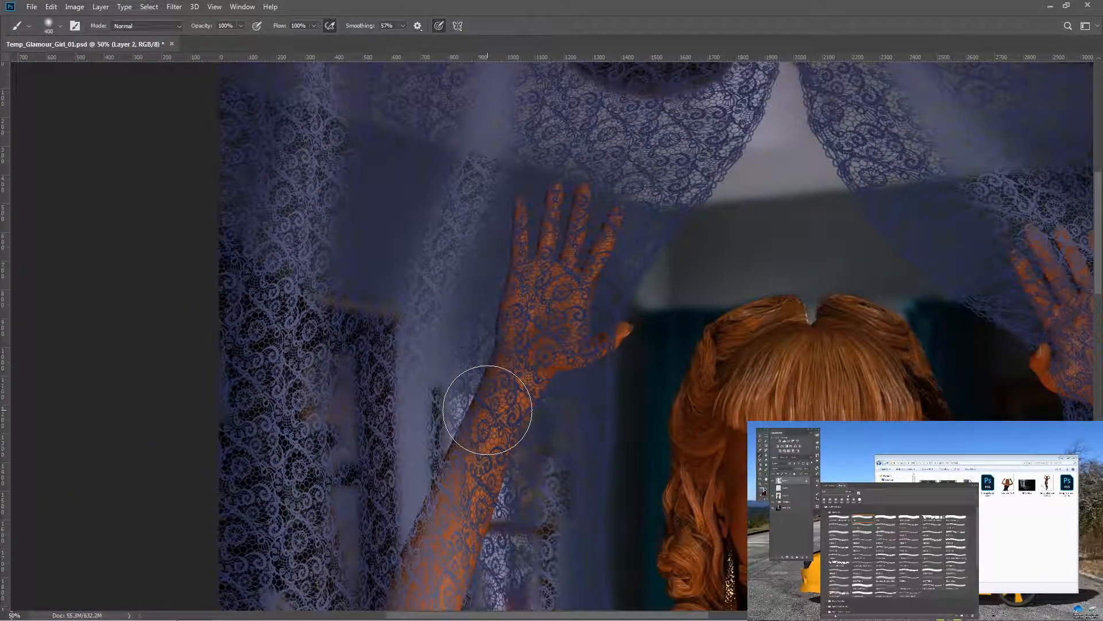
{"action": "left_click_drag", "start_coordinate": [493, 325], "coordinate": [424, 366]}
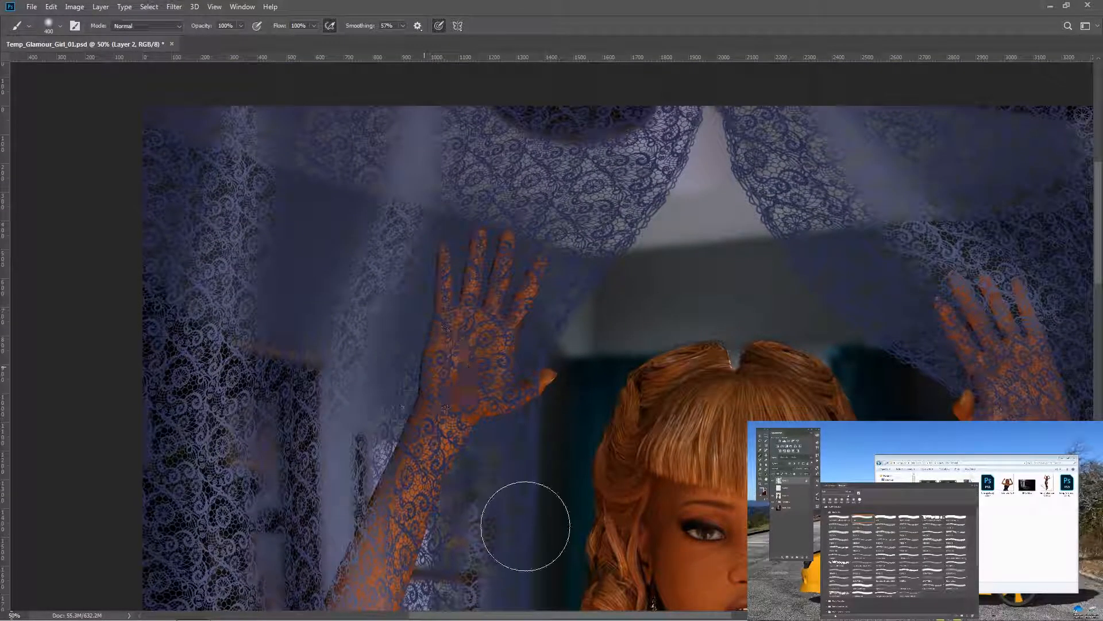
{"action": "left_click_drag", "start_coordinate": [512, 512], "coordinate": [424, 269]}
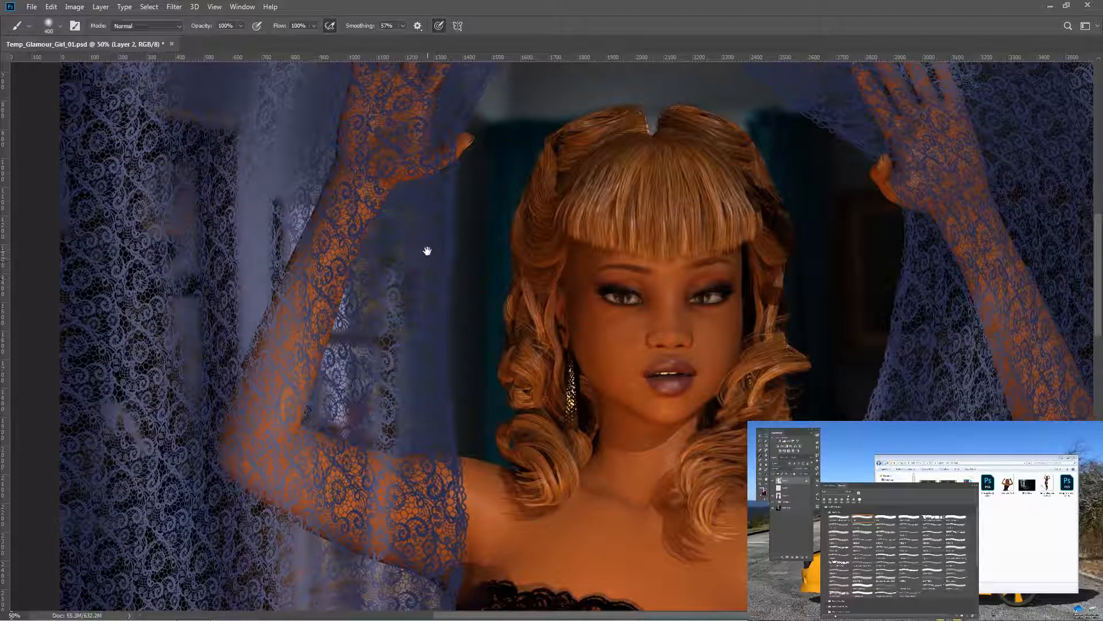
{"action": "left_click_drag", "start_coordinate": [432, 221], "coordinate": [473, 432]}
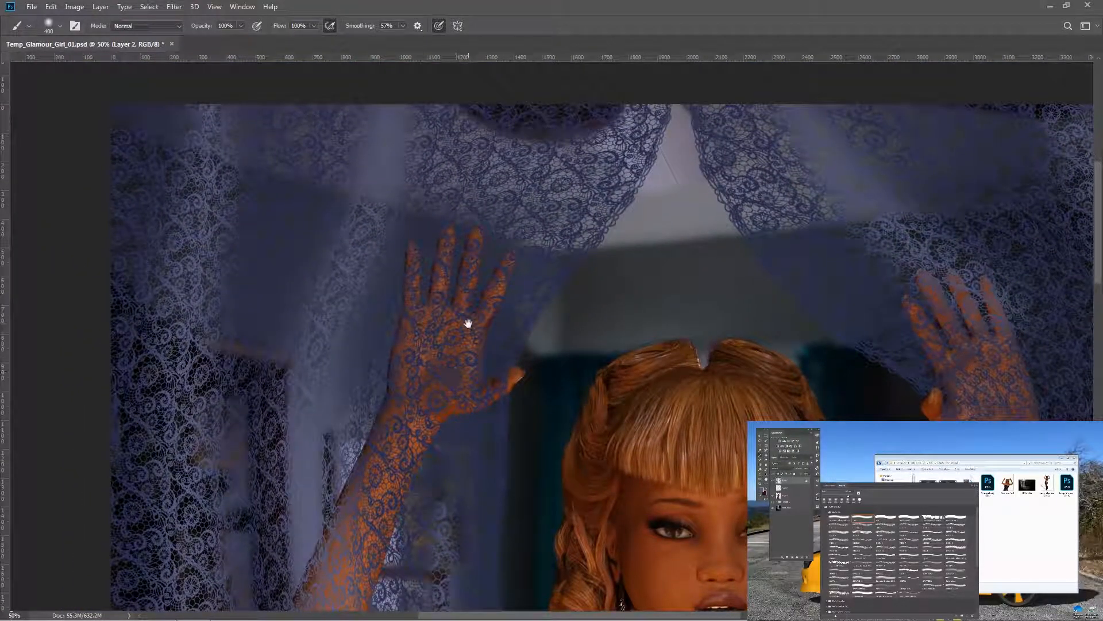
Paint thin lighter folds from the left curtain's inner edge down across the raised hand, redoing the misplaced stroke, with the brush at size 150
{"action": "key", "text": "["}
{"action": "key", "text": "bracketleft"}
{"action": "key", "text": "bracketleft"}
{"action": "mouse_move", "coordinate": [643, 159]}
{"action": "left_mouse_down"}
{"action": "mouse_move", "coordinate": [517, 332]}
{"action": "mouse_move", "coordinate": [504, 413]}
{"action": "mouse_move", "coordinate": [516, 551]}
{"action": "mouse_move", "coordinate": [507, 437]}
{"action": "mouse_move", "coordinate": [502, 596]}
{"action": "mouse_move", "coordinate": [493, 547]}
{"action": "mouse_move", "coordinate": [453, 473]}
{"action": "mouse_move", "coordinate": [449, 337]}
{"action": "mouse_move", "coordinate": [458, 326]}
{"action": "mouse_move", "coordinate": [475, 343]}
{"action": "left_mouse_up"}
{"action": "key", "text": "["}
{"action": "mouse_move", "coordinate": [548, 210]}
{"action": "left_mouse_down"}
{"action": "mouse_move", "coordinate": [471, 360]}
{"action": "mouse_move", "coordinate": [454, 608]}
{"action": "left_mouse_up"}
{"action": "left_click_drag", "start_coordinate": [451, 314], "coordinate": [449, 340]}
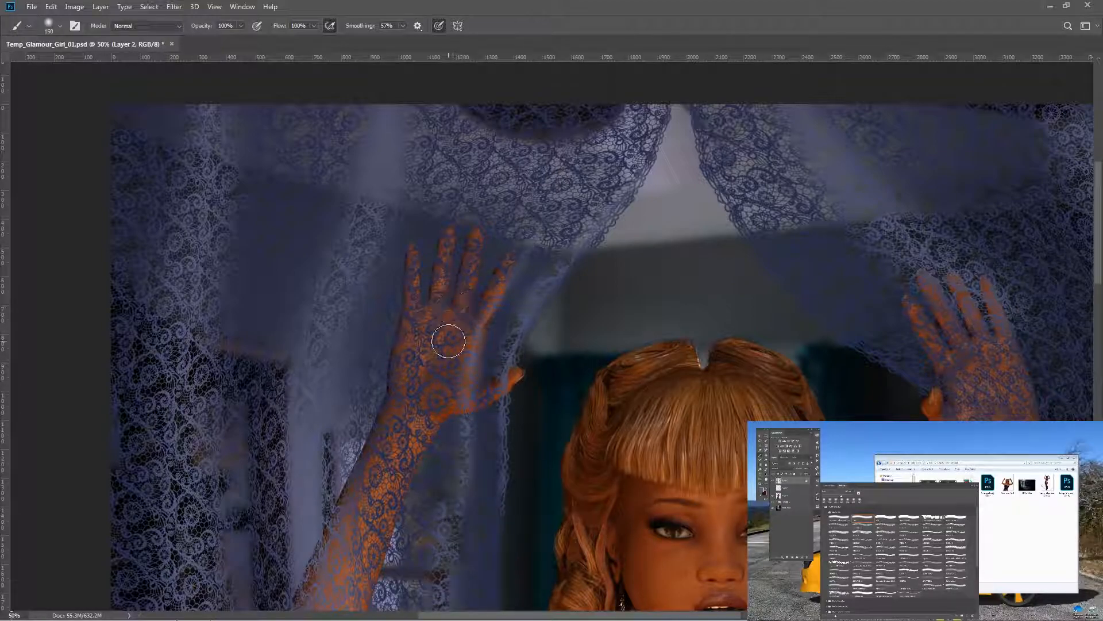
{"action": "key", "text": "ctrl+z"}
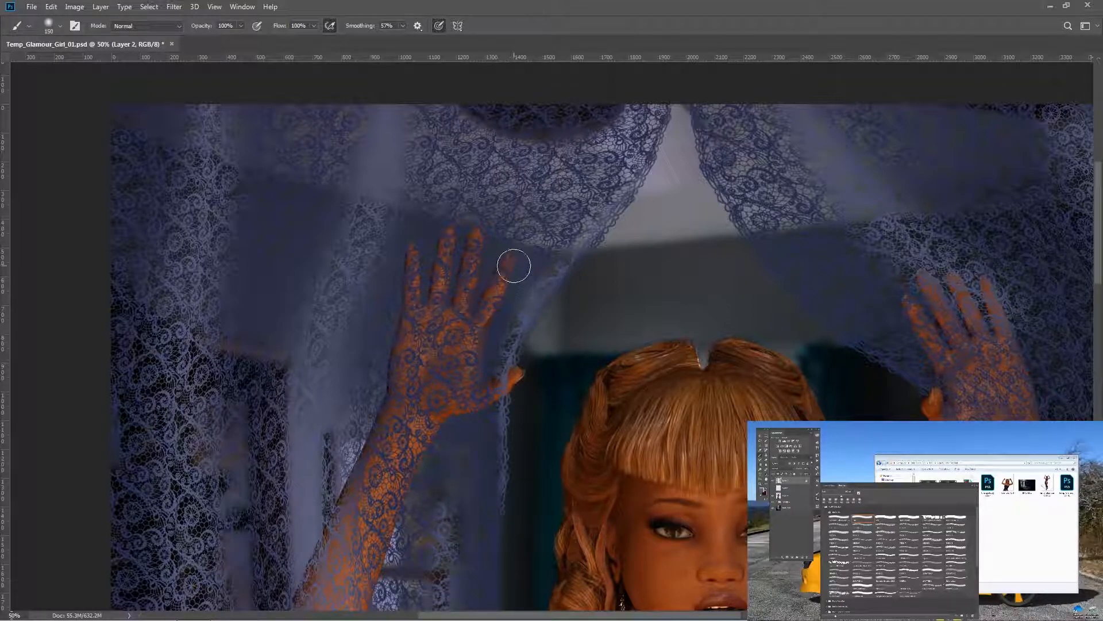
{"action": "mouse_move", "coordinate": [506, 281]}
{"action": "left_mouse_down"}
{"action": "mouse_move", "coordinate": [467, 408]}
{"action": "mouse_move", "coordinate": [480, 526]}
{"action": "mouse_move", "coordinate": [468, 592]}
{"action": "left_mouse_up"}
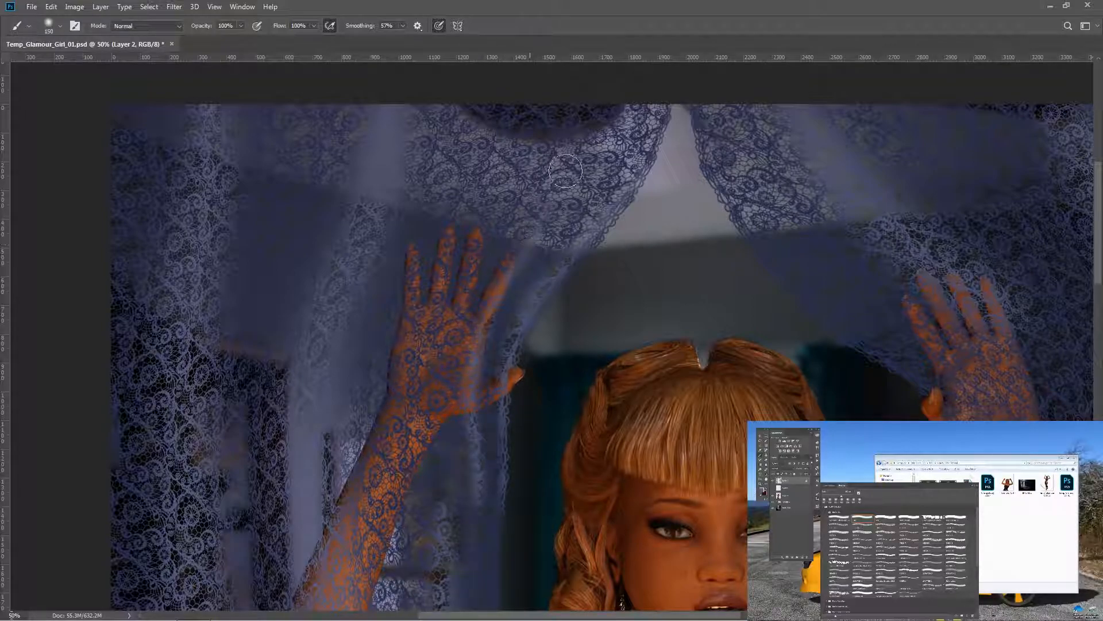
Lighten the lace at the top of the left curtain above the hand with the brush enlarged to size 250
{"action": "left_click_drag", "start_coordinate": [558, 128], "coordinate": [580, 131]}
{"action": "key", "text": "bracketright"}
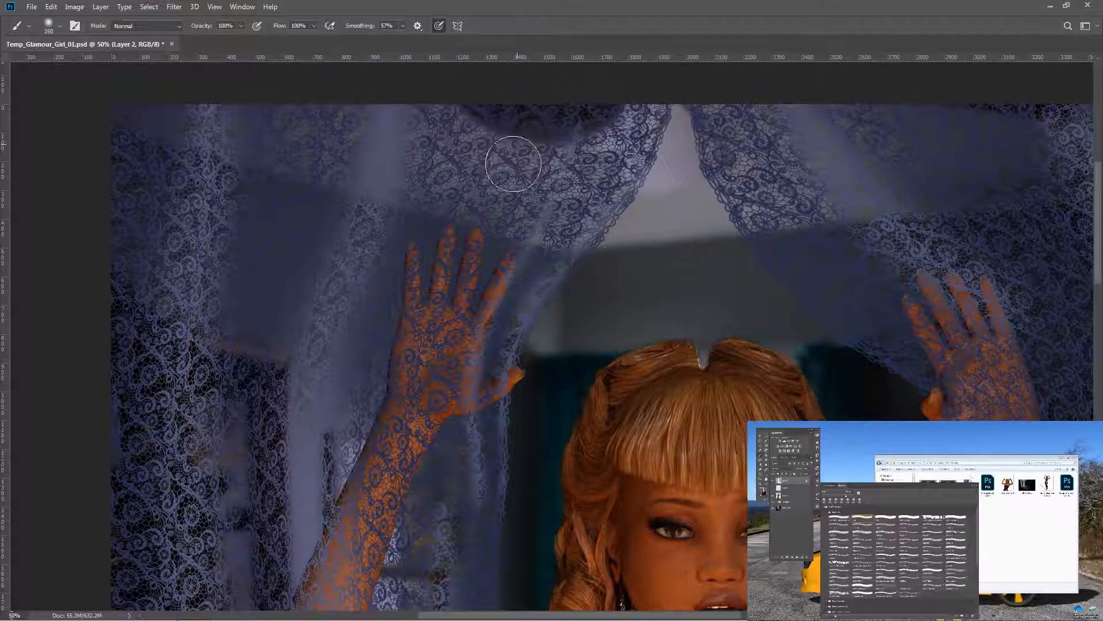
{"action": "mouse_move", "coordinate": [496, 213]}
{"action": "left_mouse_down"}
{"action": "mouse_move", "coordinate": [446, 340]}
{"action": "mouse_move", "coordinate": [420, 501]}
{"action": "mouse_move", "coordinate": [418, 561]}
{"action": "mouse_move", "coordinate": [430, 493]}
{"action": "mouse_move", "coordinate": [443, 603]}
{"action": "mouse_move", "coordinate": [425, 446]}
{"action": "mouse_move", "coordinate": [440, 597]}
{"action": "mouse_move", "coordinate": [376, 361]}
{"action": "mouse_move", "coordinate": [411, 365]}
{"action": "mouse_move", "coordinate": [461, 286]}
{"action": "mouse_move", "coordinate": [474, 211]}
{"action": "mouse_move", "coordinate": [443, 210]}
{"action": "left_mouse_up"}
Paint slanted lighter folds along the right curtain's upper inner edge toward the hand with the brush at size 175
{"action": "left_click_drag", "start_coordinate": [571, 344], "coordinate": [243, 364]}
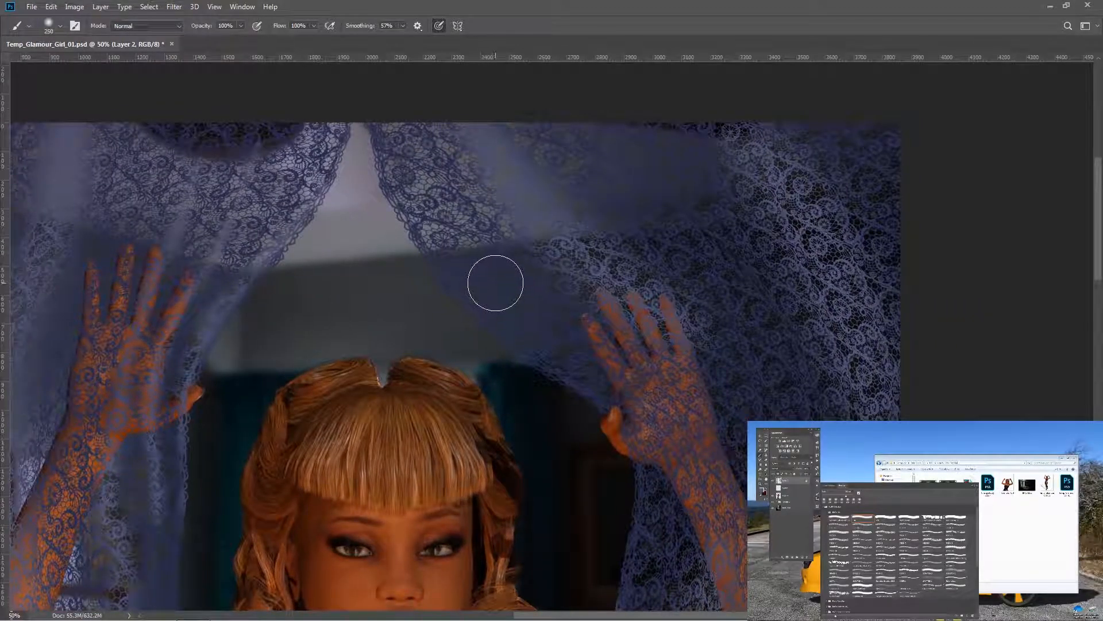
{"action": "key", "text": "bracketright"}
{"action": "key", "text": "bracketleft"}
{"action": "key", "text": "bracketleft"}
{"action": "key", "text": "bracketleft"}
{"action": "mouse_move", "coordinate": [432, 174]}
{"action": "left_mouse_down"}
{"action": "mouse_move", "coordinate": [473, 258]}
{"action": "mouse_move", "coordinate": [553, 339]}
{"action": "left_mouse_up"}
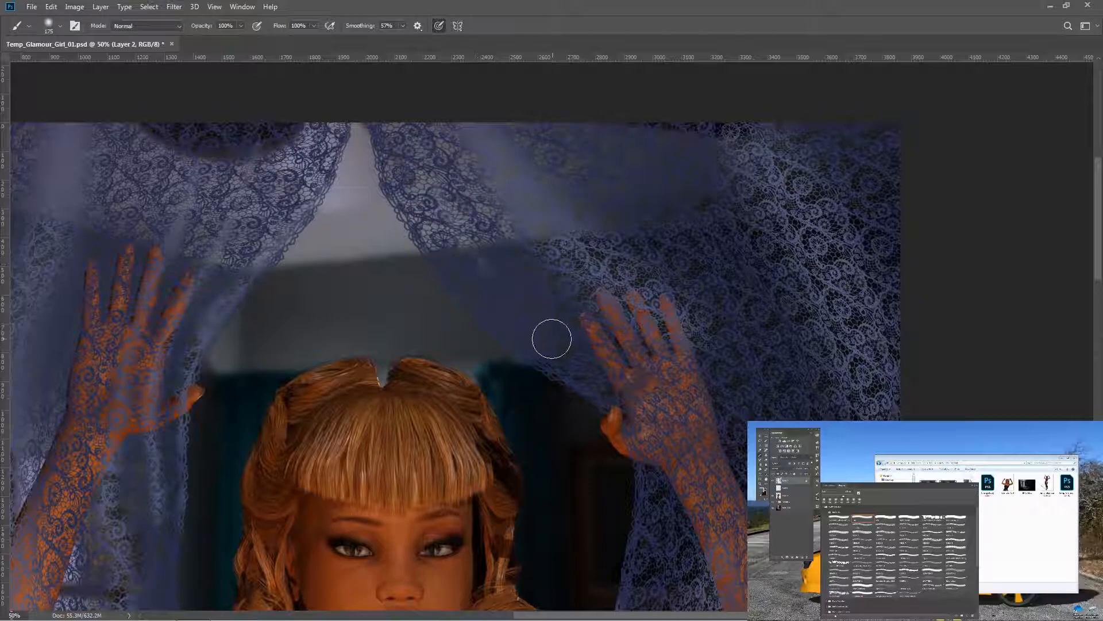
{"action": "mouse_move", "coordinate": [426, 164]}
{"action": "left_mouse_down"}
{"action": "mouse_move", "coordinate": [488, 272]}
{"action": "mouse_move", "coordinate": [581, 359]}
{"action": "left_mouse_up"}
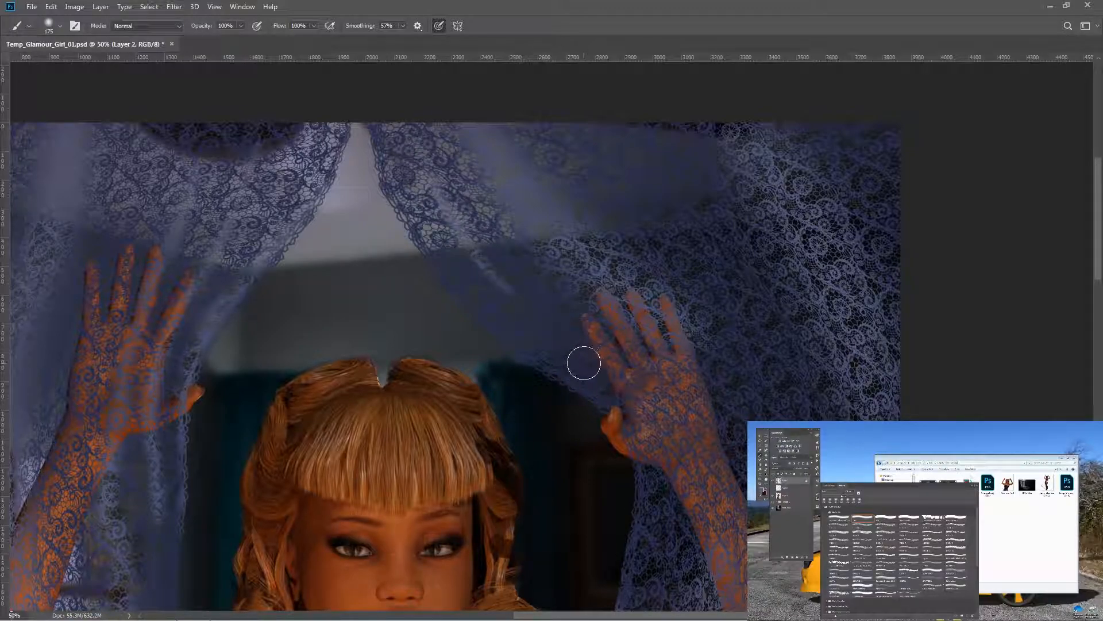
Paint thin lighter folds across the hand behind the right curtain and down over the forearm lace with the brush at size 150
{"action": "mouse_move", "coordinate": [594, 371]}
{"action": "left_mouse_down"}
{"action": "mouse_move", "coordinate": [639, 419]}
{"action": "mouse_move", "coordinate": [664, 563]}
{"action": "left_mouse_up"}
{"action": "left_click_drag", "start_coordinate": [568, 354], "coordinate": [655, 440]}
{"action": "mouse_move", "coordinate": [599, 374]}
{"action": "left_mouse_down"}
{"action": "mouse_move", "coordinate": [619, 392]}
{"action": "mouse_move", "coordinate": [662, 490]}
{"action": "left_mouse_up"}
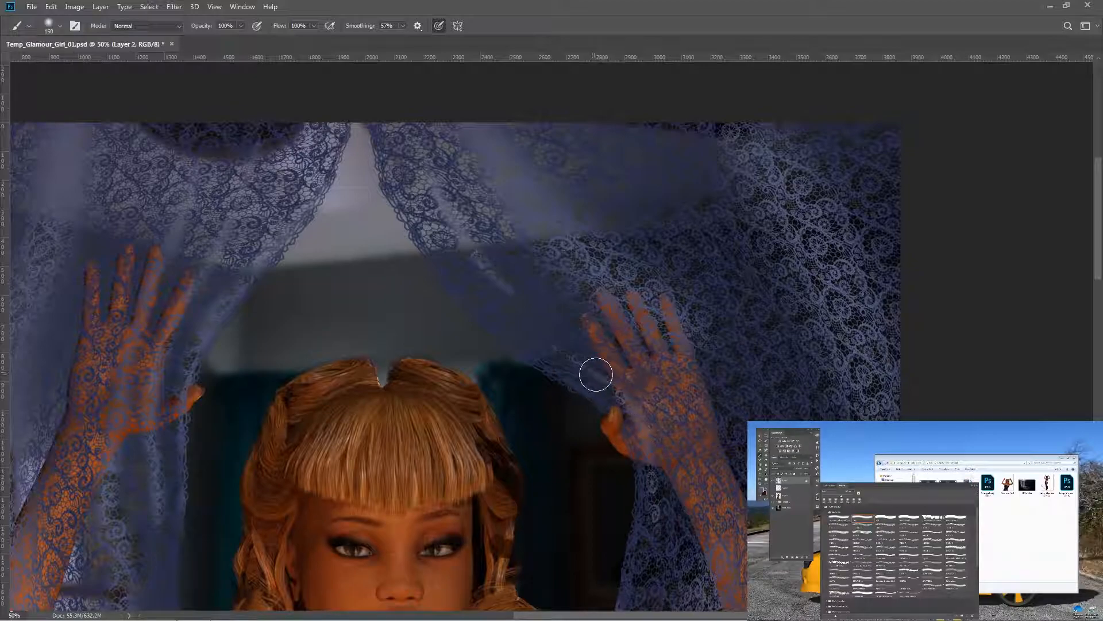
{"action": "left_click_drag", "start_coordinate": [598, 378], "coordinate": [509, 297]}
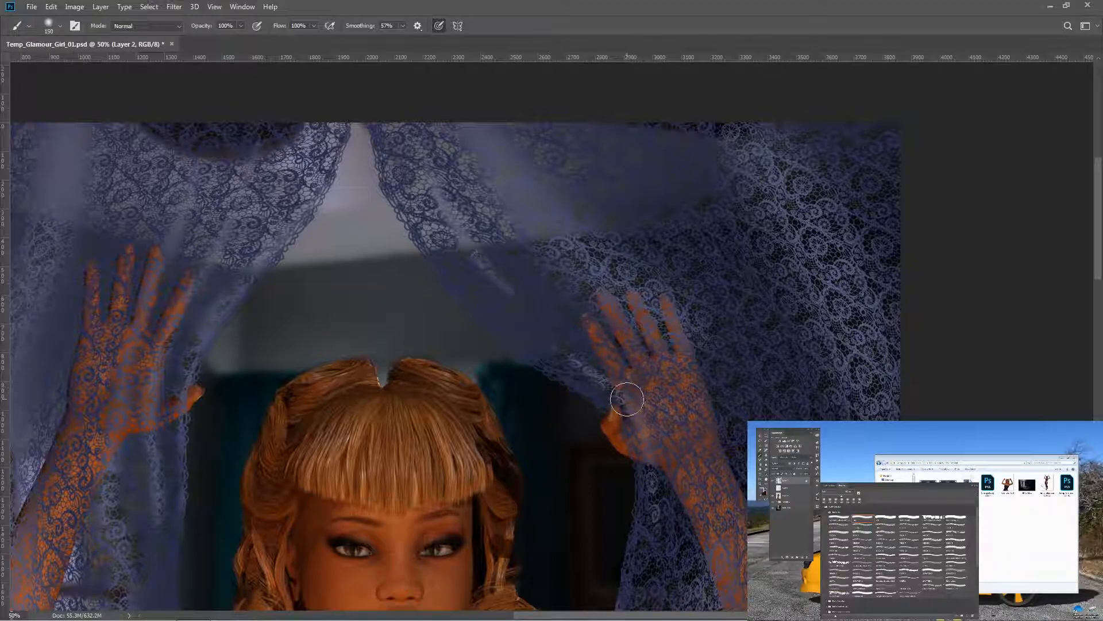
{"action": "mouse_move", "coordinate": [643, 376]}
{"action": "left_mouse_down"}
{"action": "mouse_move", "coordinate": [679, 478]}
{"action": "mouse_move", "coordinate": [678, 588]}
{"action": "mouse_move", "coordinate": [639, 433]}
{"action": "left_mouse_up"}
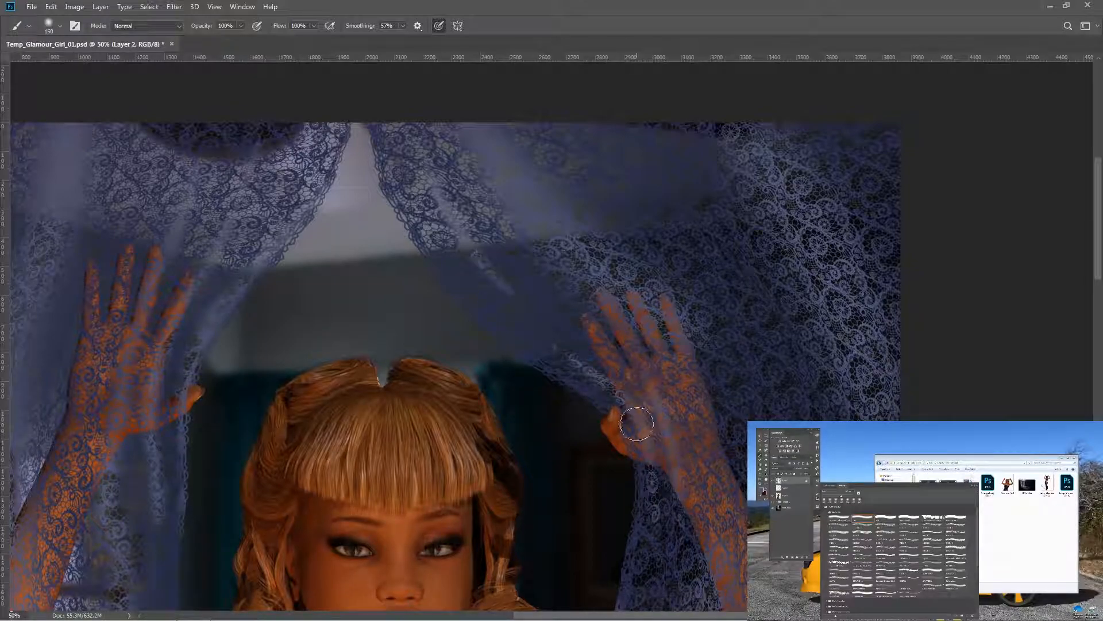
{"action": "mouse_move", "coordinate": [545, 263]}
{"action": "left_mouse_down"}
{"action": "mouse_move", "coordinate": [654, 403]}
{"action": "mouse_move", "coordinate": [676, 465]}
{"action": "mouse_move", "coordinate": [673, 584]}
{"action": "left_mouse_up"}
{"action": "left_click_drag", "start_coordinate": [540, 455], "coordinate": [454, 280]}
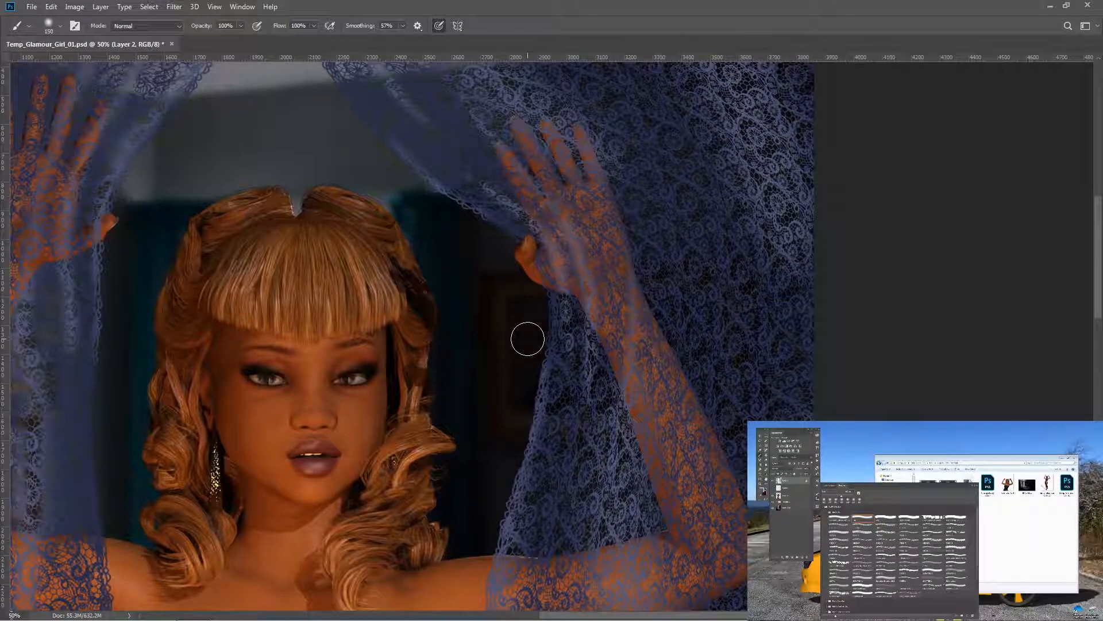
Paint broader lighter folds down the right curtain from the top to the hem with the brush at size 300
{"action": "scroll", "coordinate": [528, 339], "scroll_direction": "down", "scroll_amount": 1}
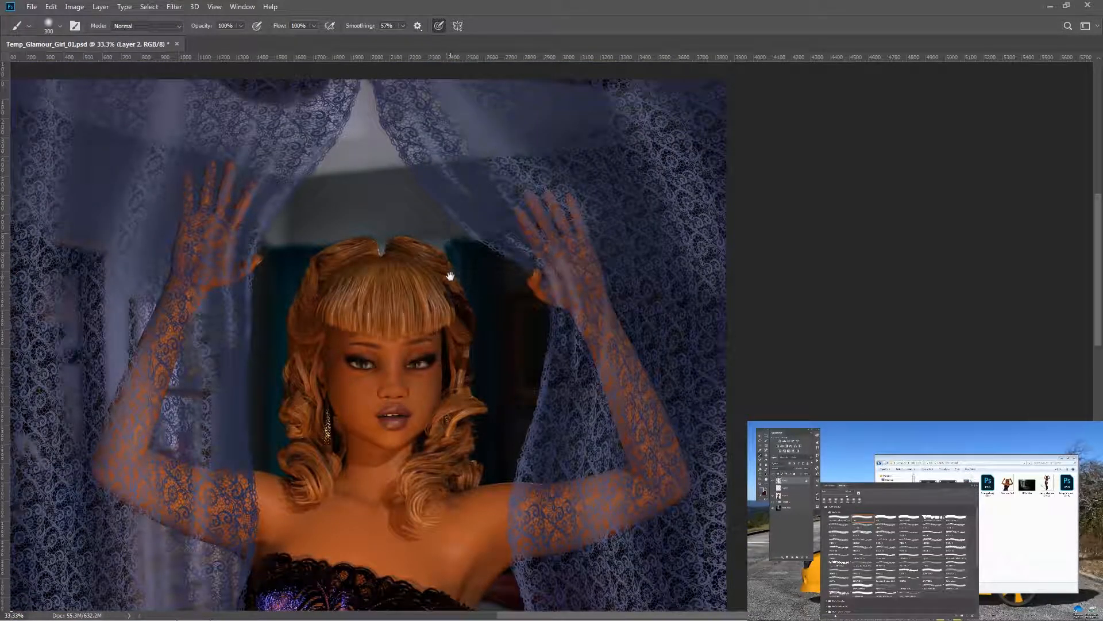
{"action": "left_click_drag", "start_coordinate": [451, 275], "coordinate": [360, 306]}
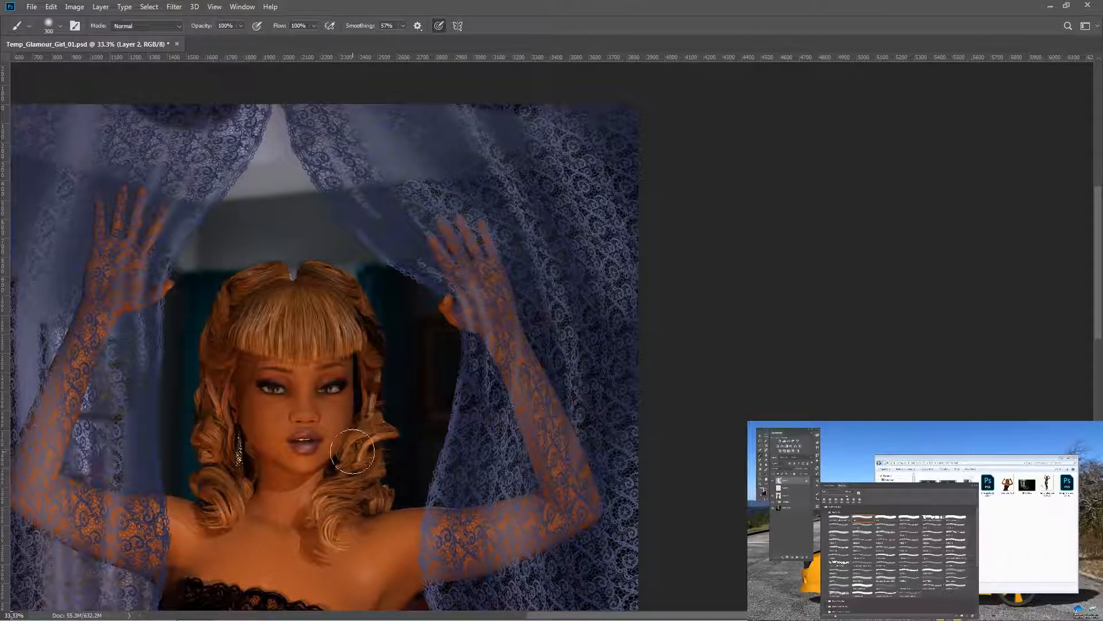
{"action": "mouse_move", "coordinate": [310, 402]}
{"action": "left_mouse_down"}
{"action": "mouse_move", "coordinate": [263, 202]}
{"action": "mouse_move", "coordinate": [272, 195]}
{"action": "left_mouse_up"}
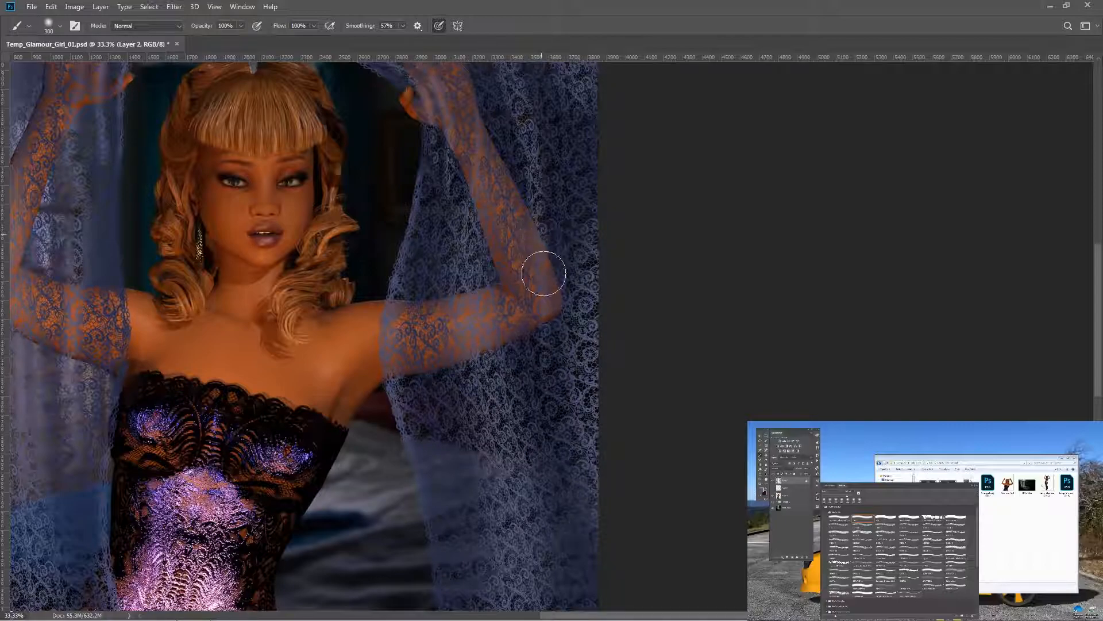
{"action": "mouse_move", "coordinate": [330, 519]}
{"action": "left_mouse_down"}
{"action": "mouse_move", "coordinate": [345, 458]}
{"action": "mouse_move", "coordinate": [288, 315]}
{"action": "left_mouse_up"}
{"action": "mouse_move", "coordinate": [375, 289]}
{"action": "left_mouse_down"}
{"action": "mouse_move", "coordinate": [395, 436]}
{"action": "mouse_move", "coordinate": [392, 514]}
{"action": "mouse_move", "coordinate": [377, 482]}
{"action": "mouse_move", "coordinate": [374, 541]}
{"action": "mouse_move", "coordinate": [402, 430]}
{"action": "mouse_move", "coordinate": [356, 215]}
{"action": "mouse_move", "coordinate": [362, 161]}
{"action": "mouse_move", "coordinate": [345, 165]}
{"action": "mouse_move", "coordinate": [338, 254]}
{"action": "mouse_move", "coordinate": [364, 401]}
{"action": "mouse_move", "coordinate": [388, 441]}
{"action": "mouse_move", "coordinate": [393, 428]}
{"action": "mouse_move", "coordinate": [377, 553]}
{"action": "mouse_move", "coordinate": [364, 548]}
{"action": "mouse_move", "coordinate": [263, 237]}
{"action": "left_mouse_up"}
{"action": "left_click_drag", "start_coordinate": [441, 372], "coordinate": [481, 305]}
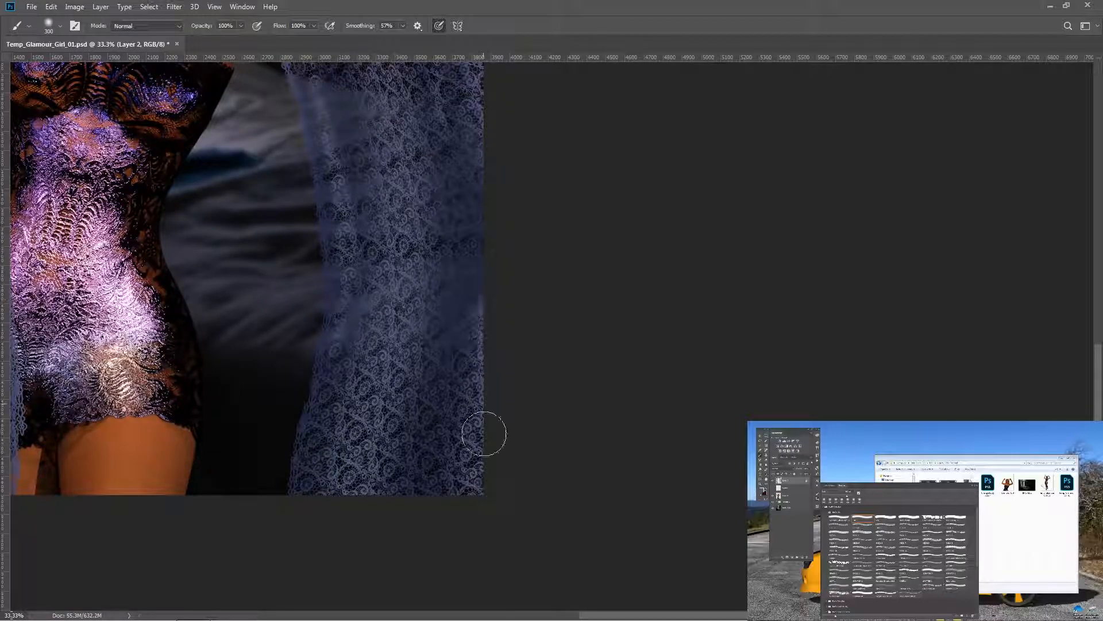
{"action": "left_click_drag", "start_coordinate": [242, 507], "coordinate": [480, 512]}
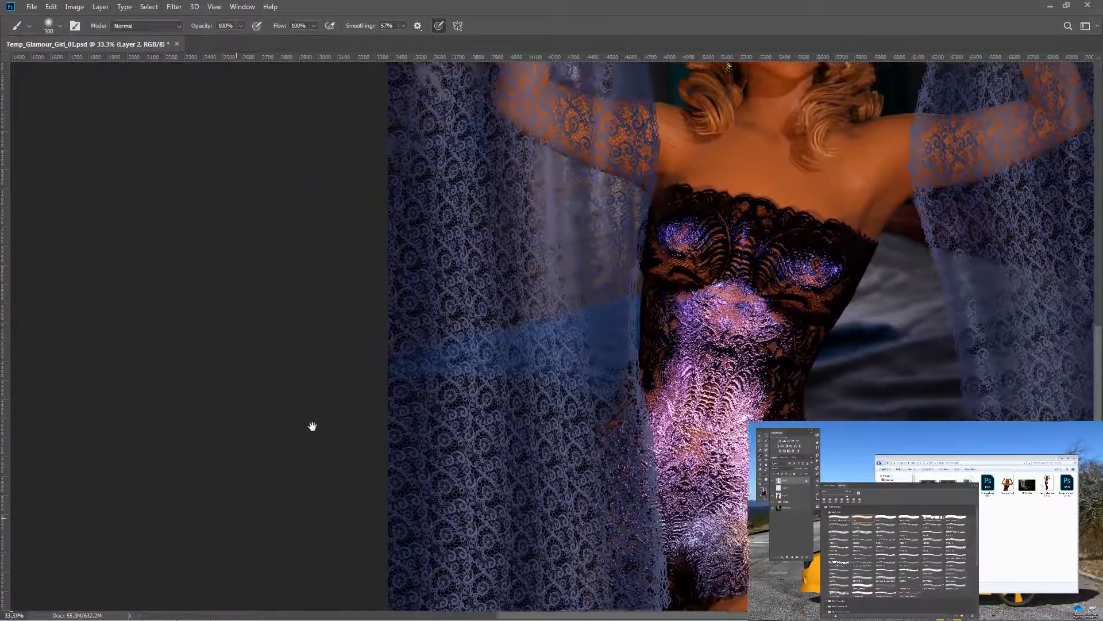
Paint lighter folds over the outer part of the left curtain with the brush at size 300
{"action": "left_click_drag", "start_coordinate": [313, 426], "coordinate": [319, 391]}
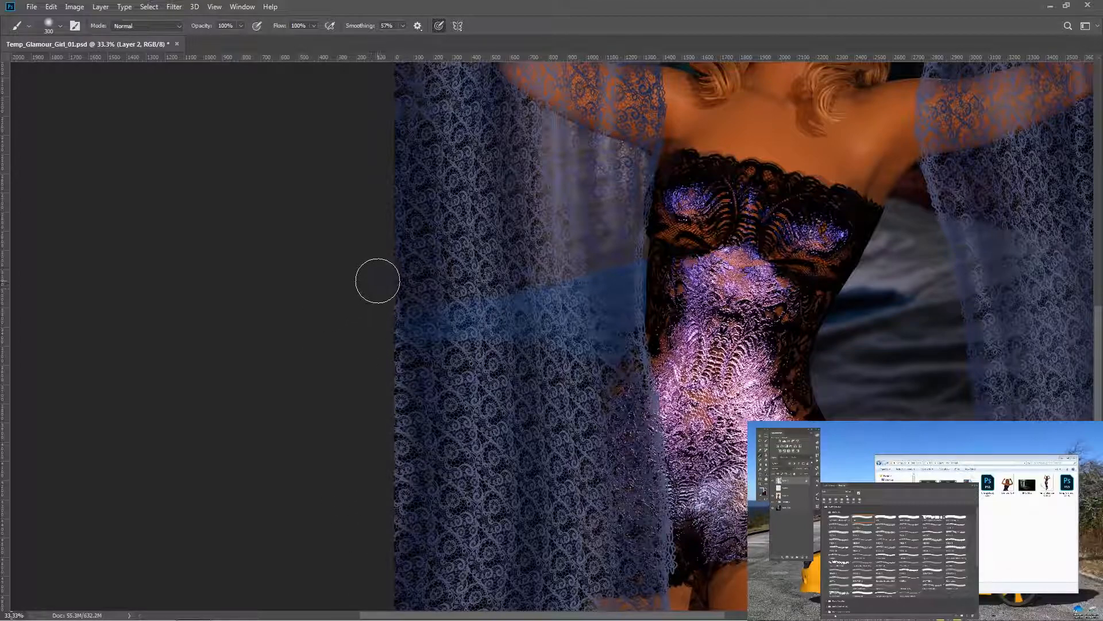
{"action": "left_click_drag", "start_coordinate": [332, 239], "coordinate": [304, 409]}
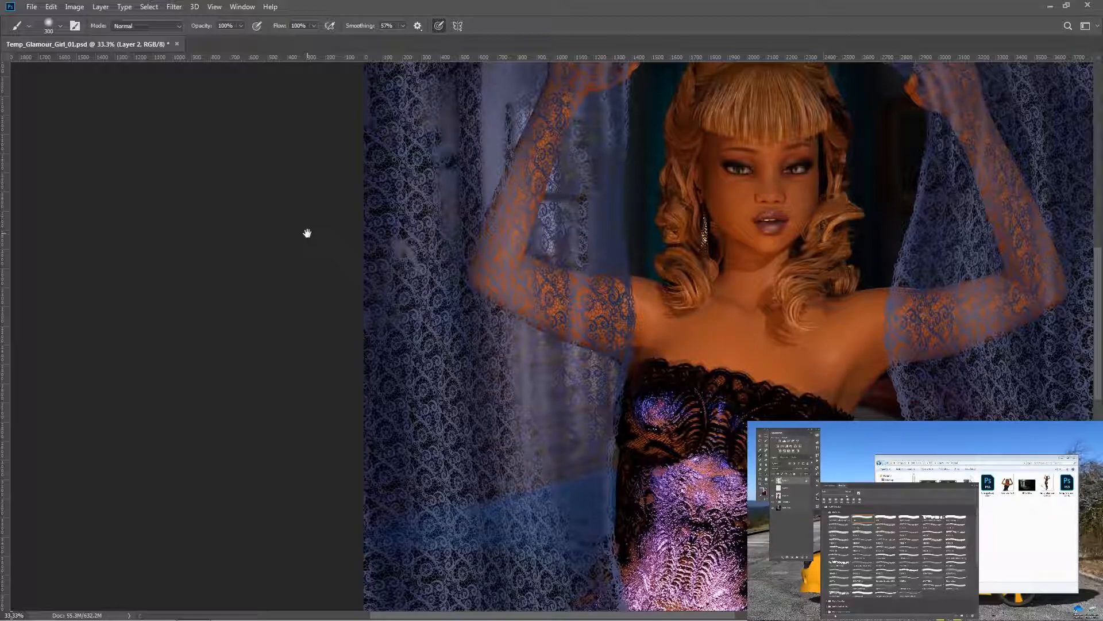
{"action": "left_click_drag", "start_coordinate": [288, 216], "coordinate": [264, 395]}
{"action": "left_click_drag", "start_coordinate": [286, 245], "coordinate": [268, 318]}
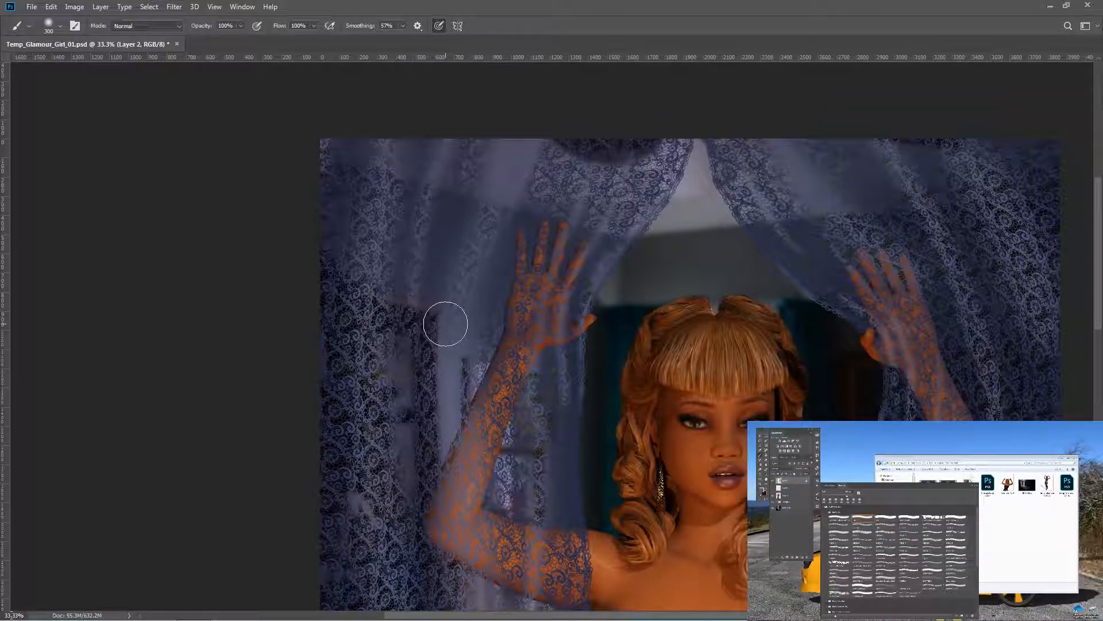
{"action": "left_click_drag", "start_coordinate": [195, 463], "coordinate": [234, 439]}
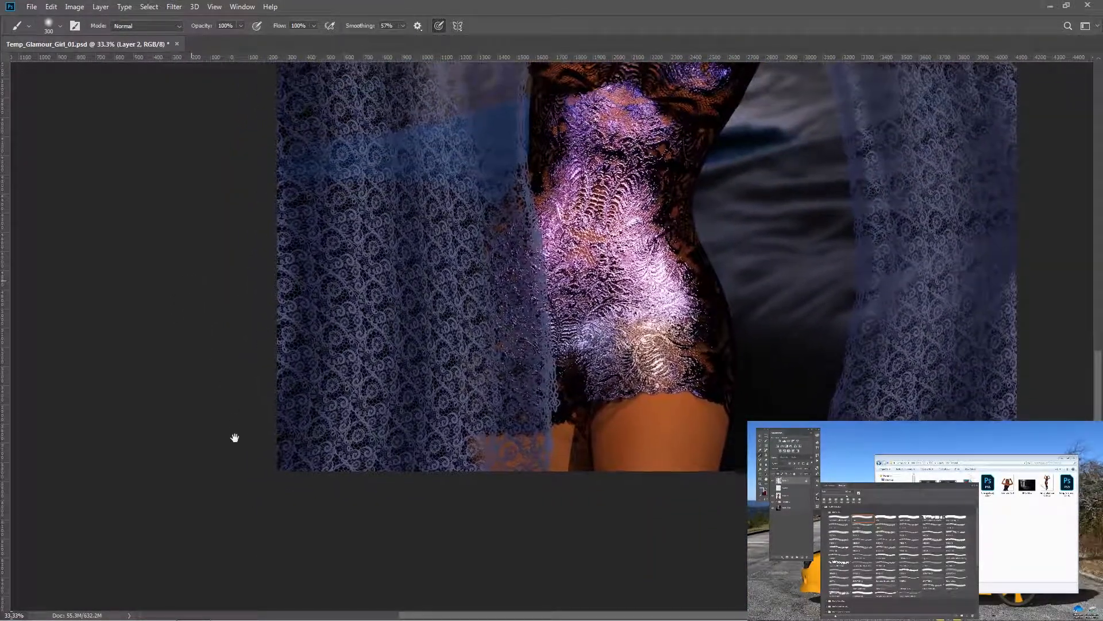
{"action": "left_click_drag", "start_coordinate": [209, 315], "coordinate": [236, 446]}
{"action": "left_click_drag", "start_coordinate": [250, 349], "coordinate": [127, 316]}
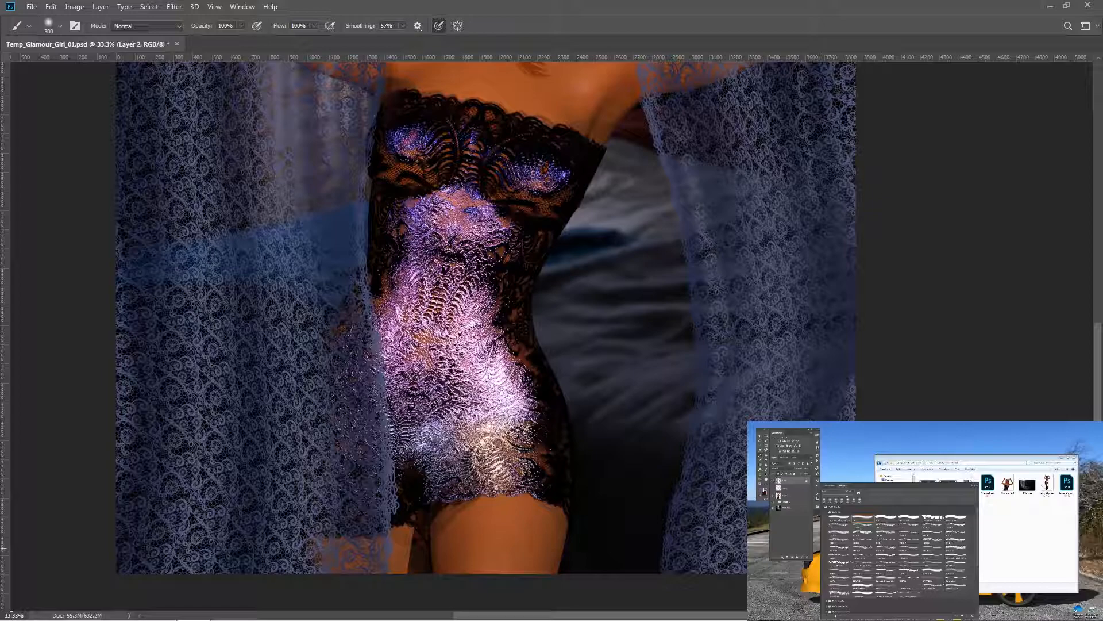
{"action": "left_click_drag", "start_coordinate": [438, 174], "coordinate": [484, 474]}
{"action": "left_click_drag", "start_coordinate": [535, 270], "coordinate": [521, 390]}
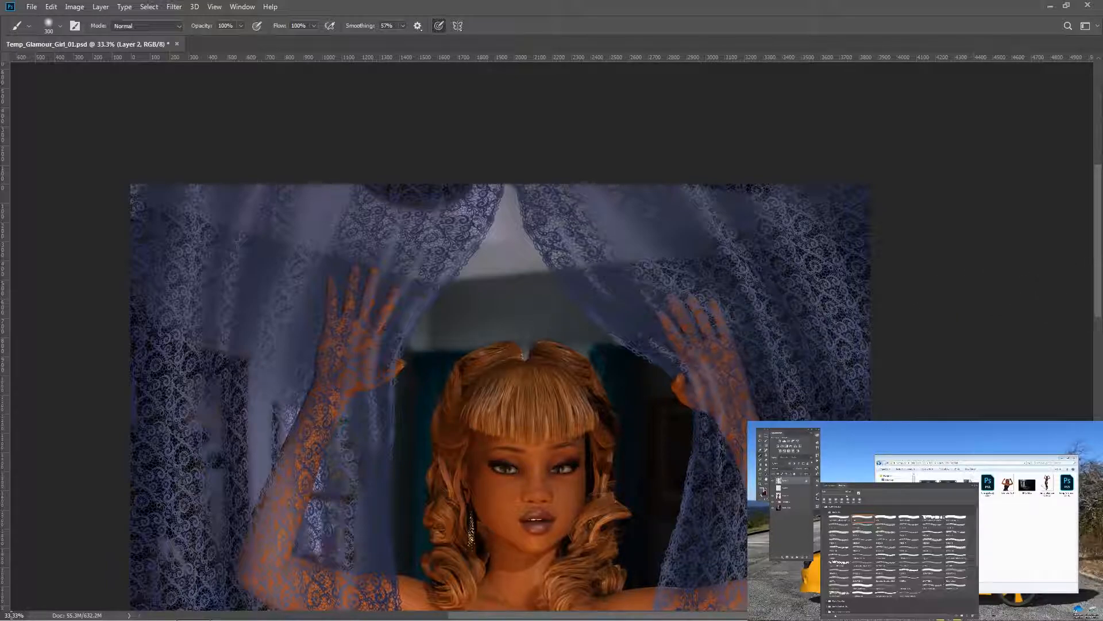
Set the foreground colour to dark navy #141834 and paint dark folds down the upper outer left curtain with the brush at size 400
{"action": "left_click", "coordinate": [762, 491]}
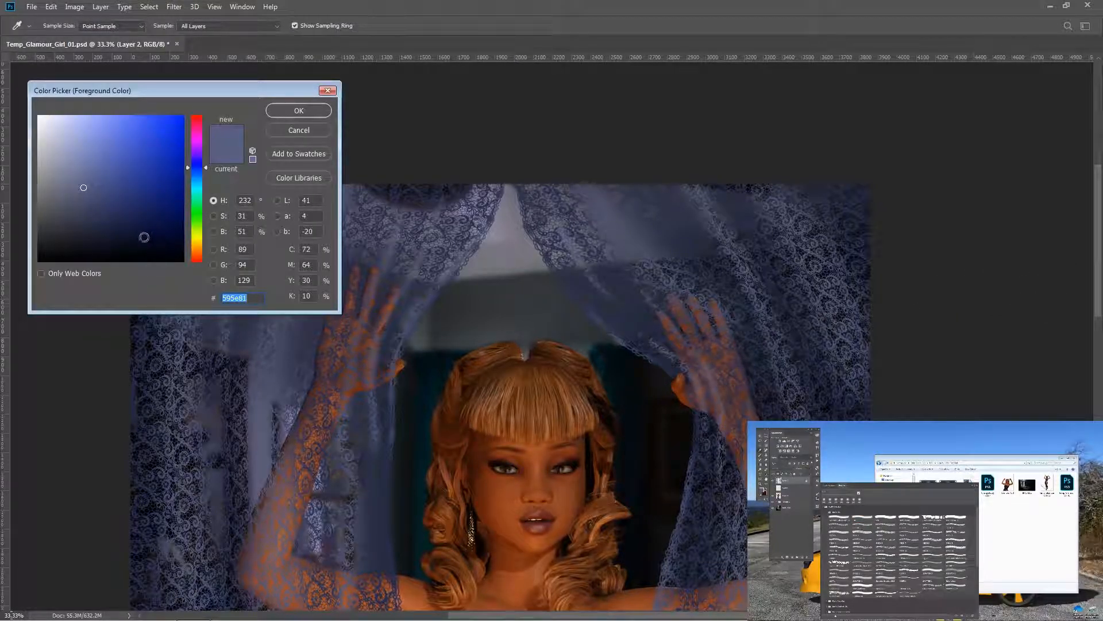
{"action": "left_click", "coordinate": [126, 231]}
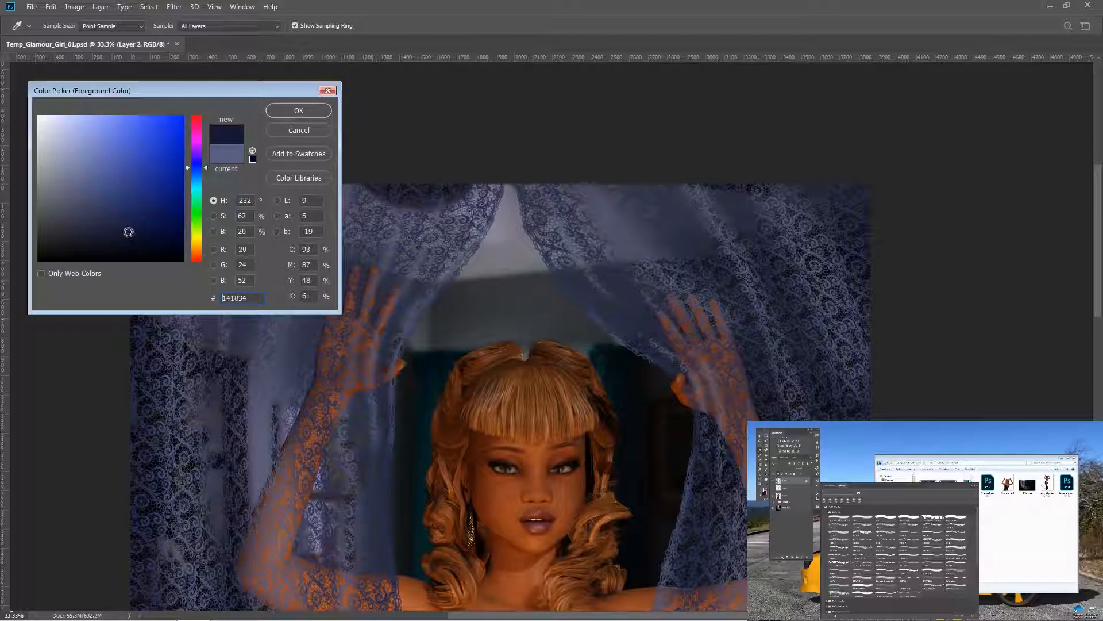
{"action": "left_click", "coordinate": [290, 115]}
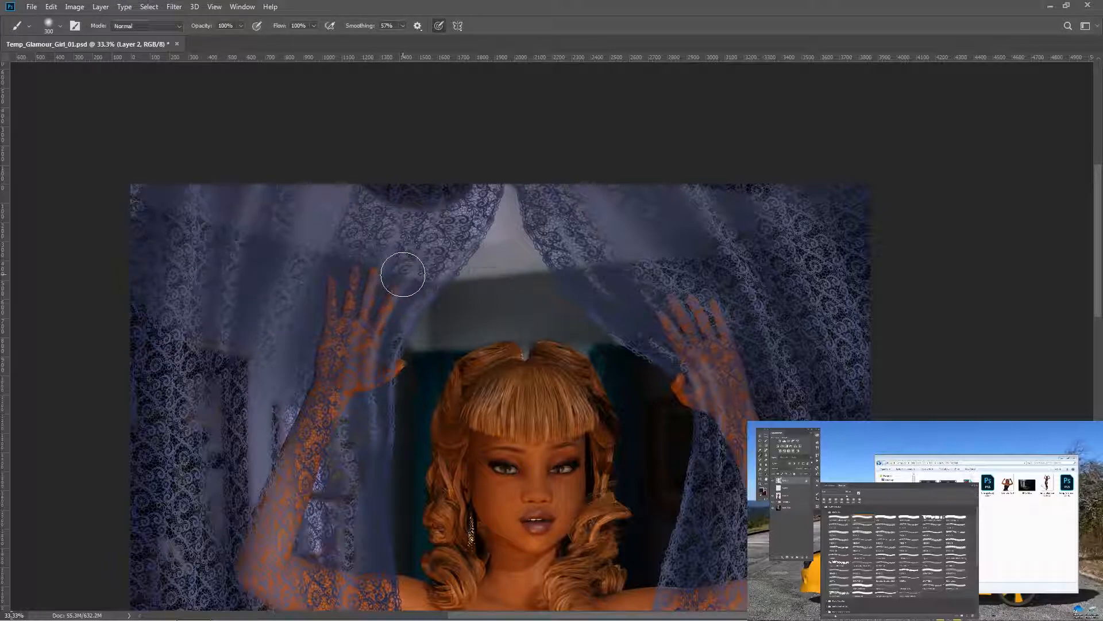
{"action": "key", "text": "bracketright"}
{"action": "key", "text": "bracketright"}
{"action": "mouse_move", "coordinate": [164, 144]}
{"action": "left_mouse_down"}
{"action": "mouse_move", "coordinate": [131, 388]}
{"action": "mouse_move", "coordinate": [135, 495]}
{"action": "left_mouse_up"}
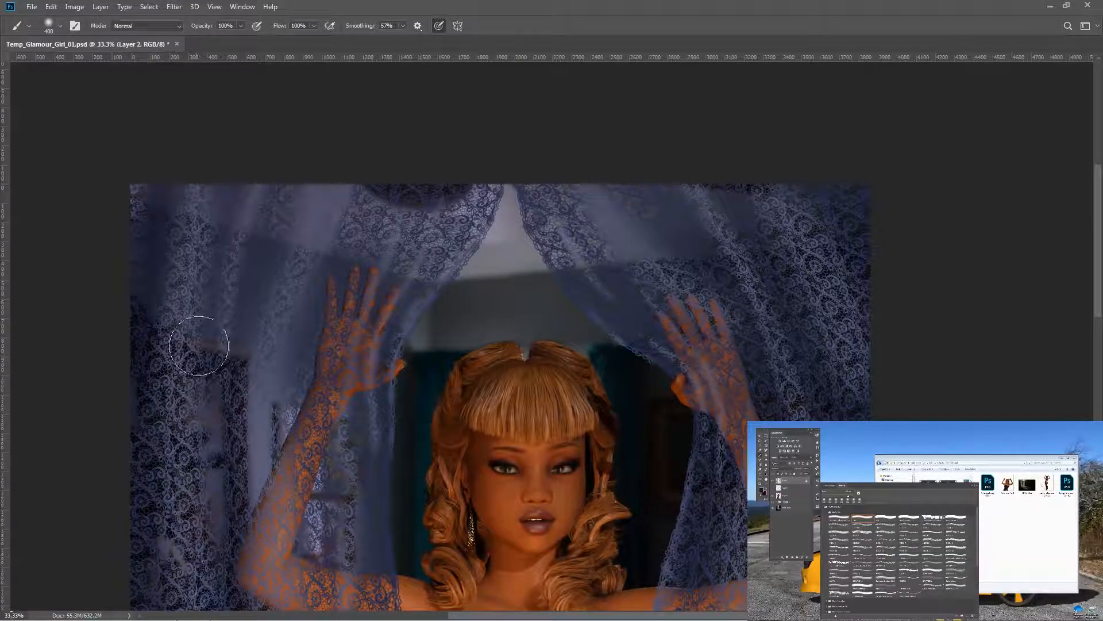
{"action": "mouse_move", "coordinate": [241, 158]}
{"action": "left_mouse_down"}
{"action": "mouse_move", "coordinate": [197, 415]}
{"action": "mouse_move", "coordinate": [206, 536]}
{"action": "left_mouse_up"}
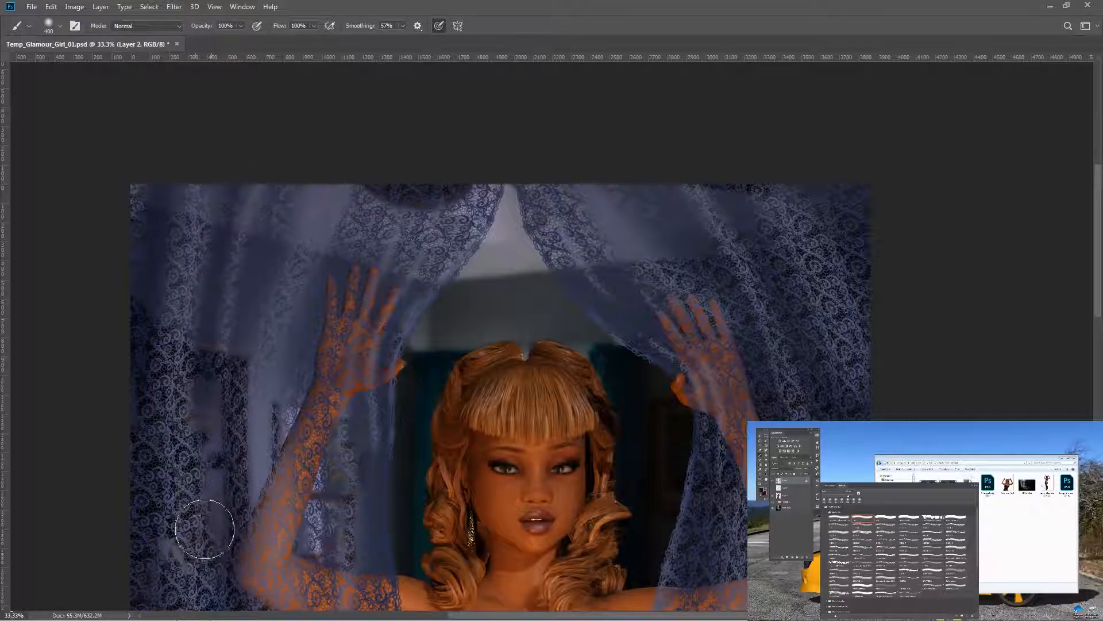
{"action": "left_click_drag", "start_coordinate": [190, 369], "coordinate": [202, 556]}
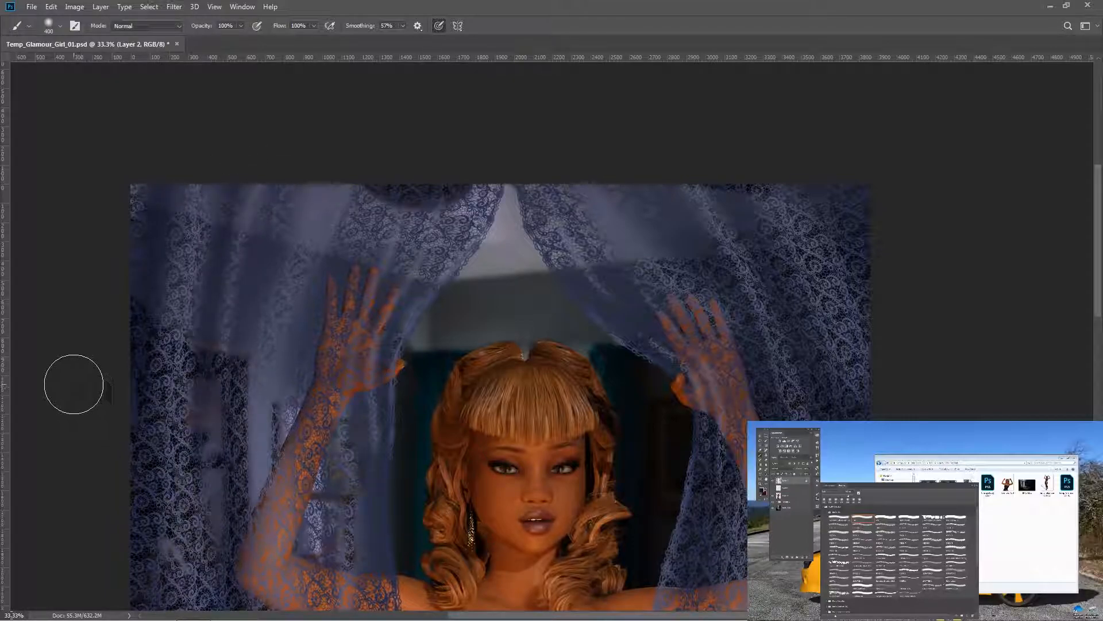
Extend the dark folds down the middle and lower outer left curtain with the brush at size 400
{"action": "left_click_drag", "start_coordinate": [99, 424], "coordinate": [98, 212]}
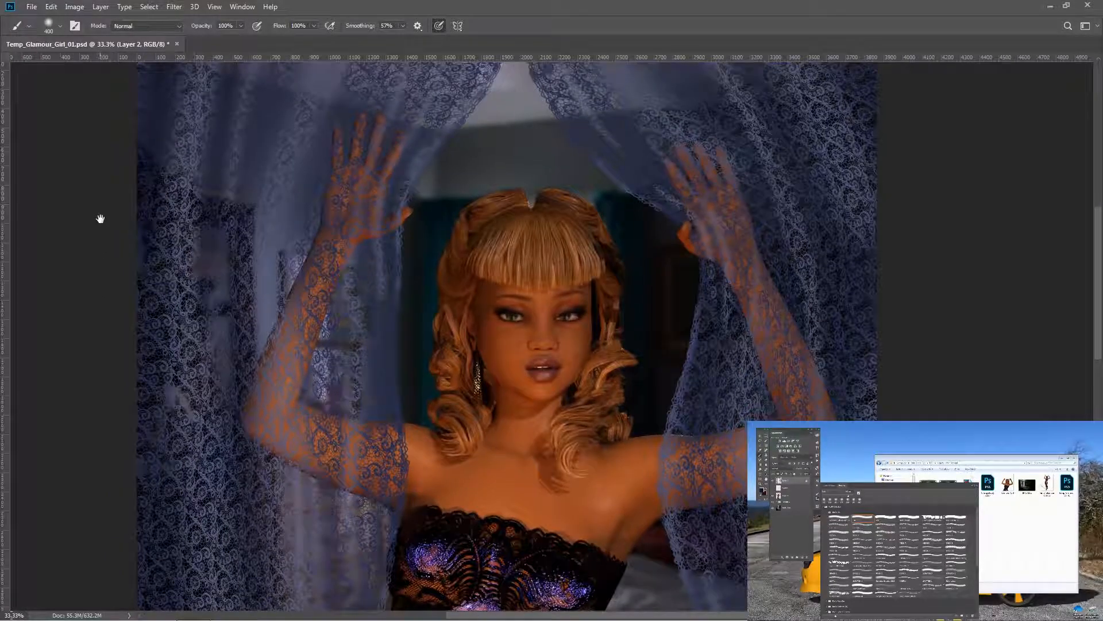
{"action": "mouse_move", "coordinate": [202, 239]}
{"action": "left_mouse_down"}
{"action": "mouse_move", "coordinate": [223, 264]}
{"action": "mouse_move", "coordinate": [238, 505]}
{"action": "mouse_move", "coordinate": [266, 611]}
{"action": "left_mouse_up"}
{"action": "left_click_drag", "start_coordinate": [96, 391], "coordinate": [111, 216]}
{"action": "left_click_drag", "start_coordinate": [158, 248], "coordinate": [189, 608]}
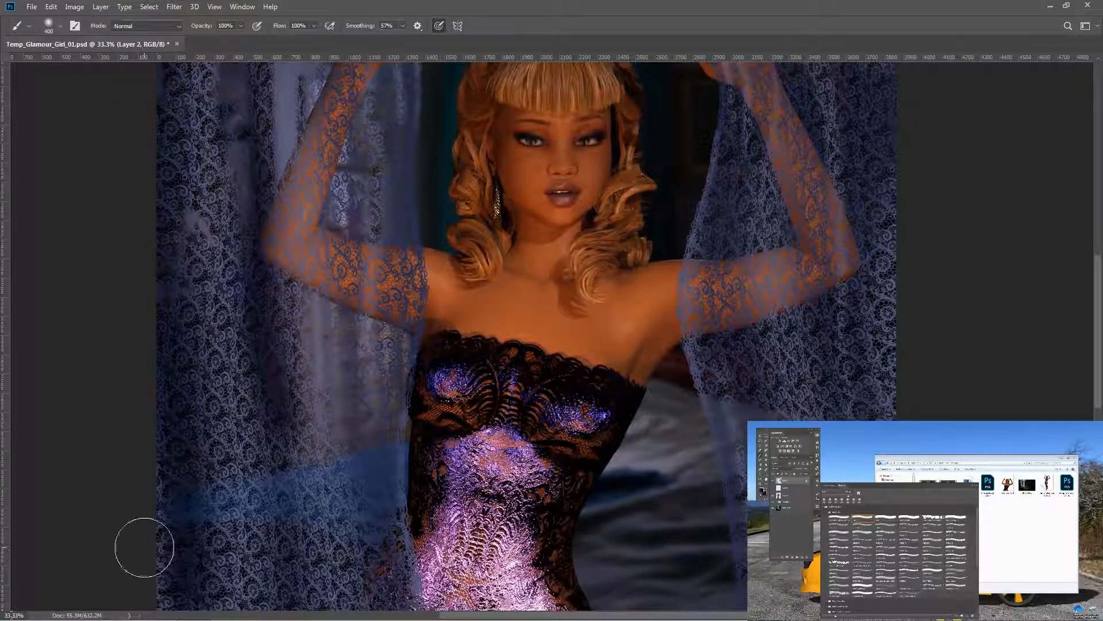
{"action": "left_click_drag", "start_coordinate": [115, 281], "coordinate": [115, 435]}
Paint dark folds at the top of the left curtain and across the raised hand and forearm, using brush sizes between 125 and 400
{"action": "key", "text": "bracketleft"}
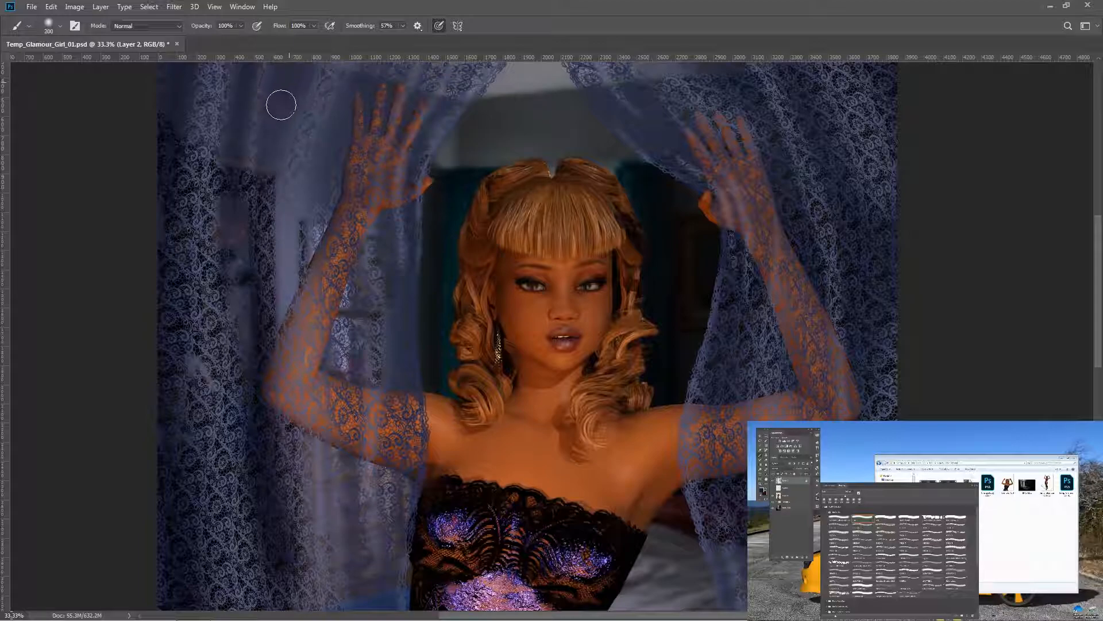
{"action": "left_click_drag", "start_coordinate": [111, 254], "coordinate": [123, 426]}
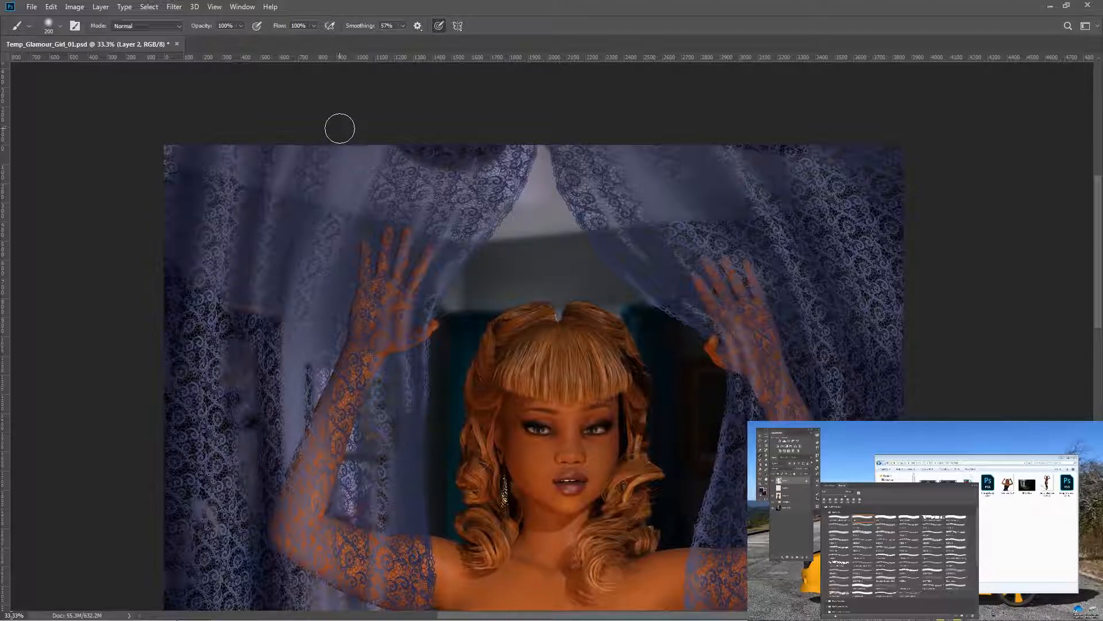
{"action": "key", "text": "bracketright"}
{"action": "key", "text": "bracketright"}
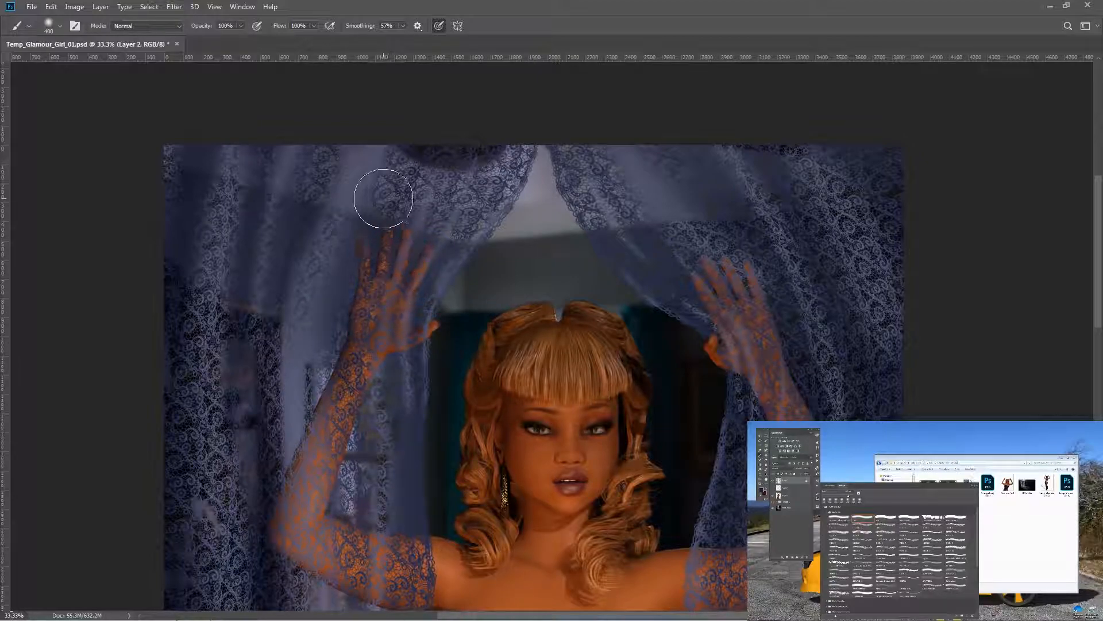
{"action": "key", "text": "bracketleft"}
{"action": "key", "text": "bracketright"}
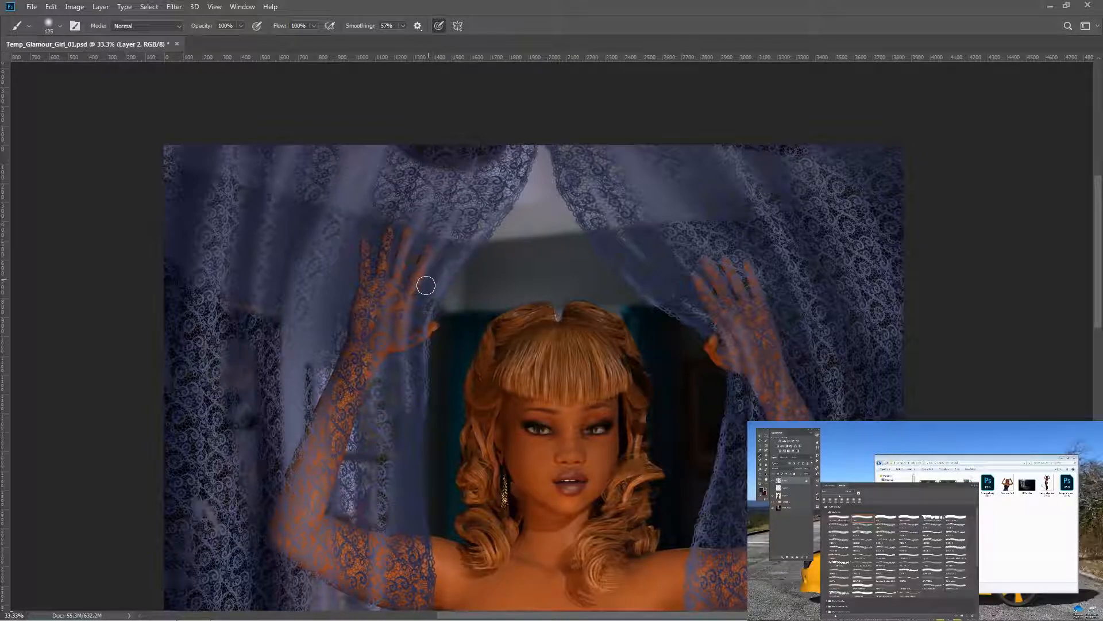
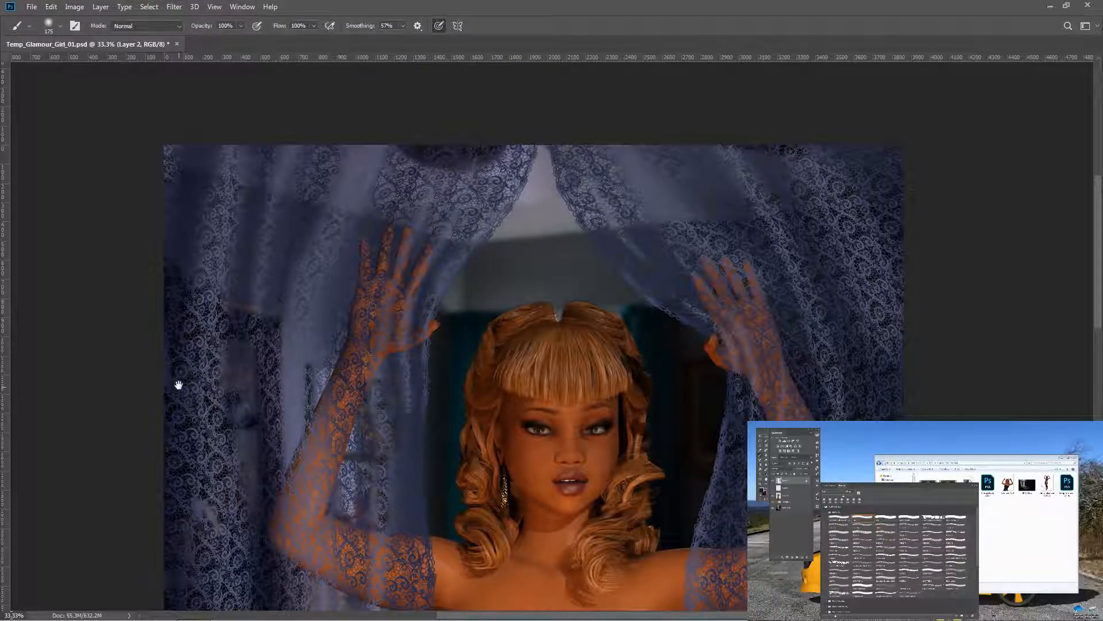
{"action": "left_click_drag", "start_coordinate": [178, 386], "coordinate": [200, 313]}
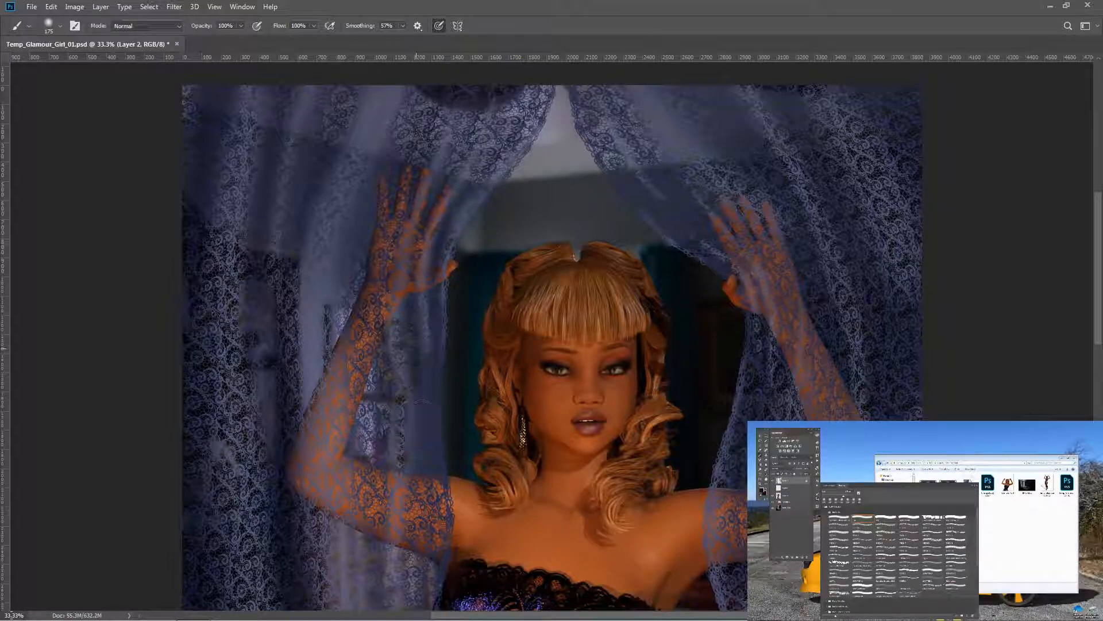
{"action": "left_click_drag", "start_coordinate": [111, 424], "coordinate": [123, 320]}
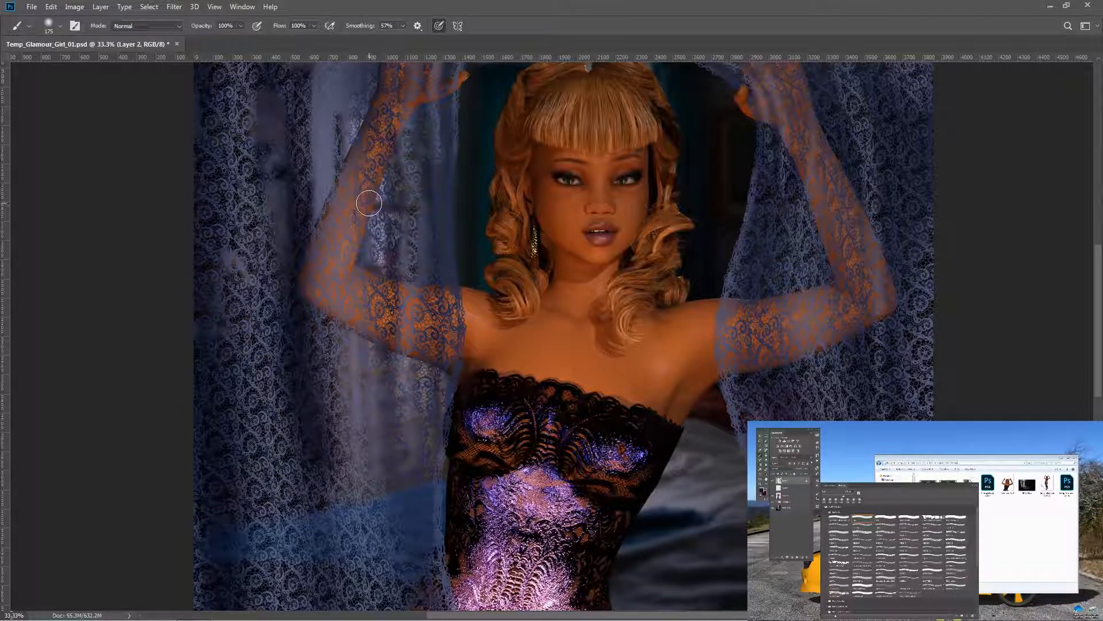
Paint dark folds down the left curtain below the arm to the hem and back along its outer side with the brush at size 300
{"action": "key", "text": "bracketright"}
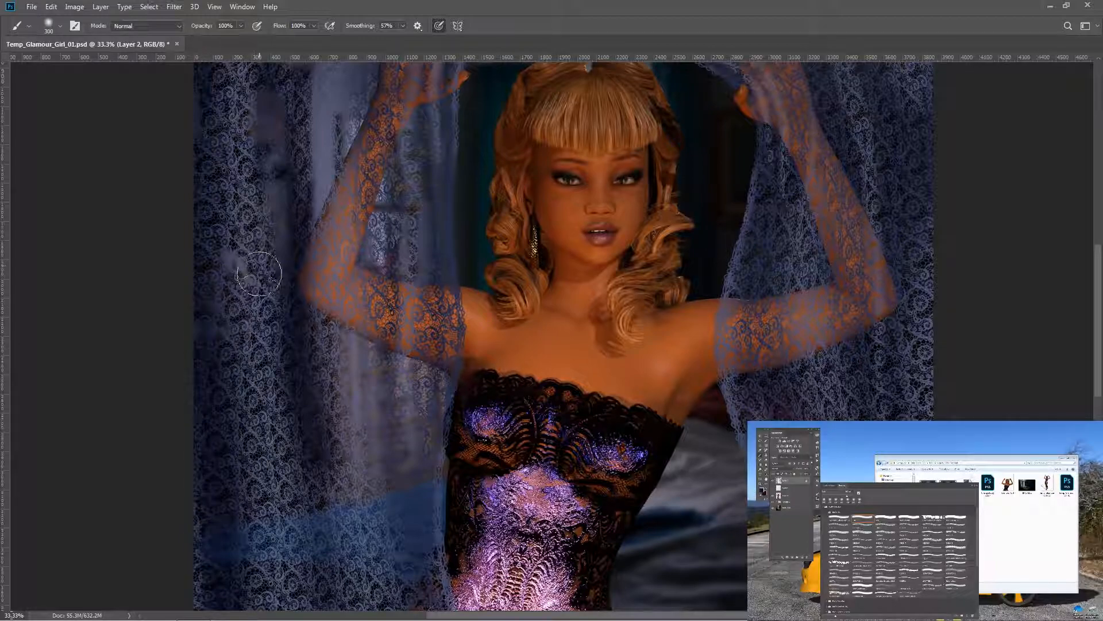
{"action": "mouse_move", "coordinate": [145, 402]}
{"action": "left_mouse_down"}
{"action": "mouse_move", "coordinate": [159, 120]}
{"action": "mouse_move", "coordinate": [148, 350]}
{"action": "left_mouse_up"}
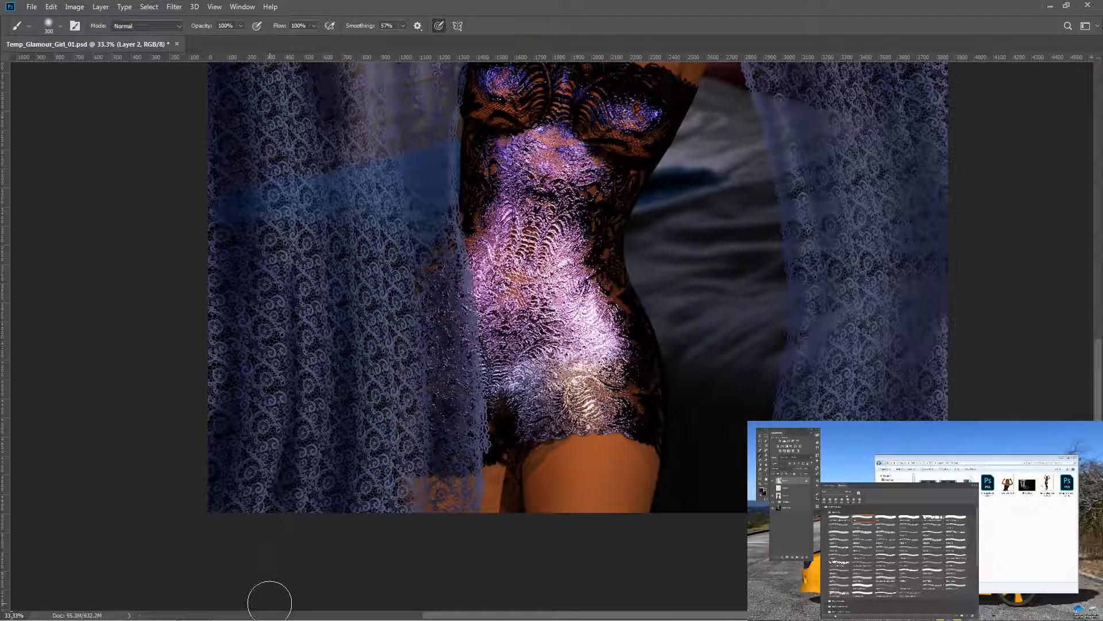
{"action": "mouse_move", "coordinate": [153, 290]}
{"action": "left_mouse_down"}
{"action": "mouse_move", "coordinate": [153, 357]}
{"action": "mouse_move", "coordinate": [185, 367]}
{"action": "left_mouse_up"}
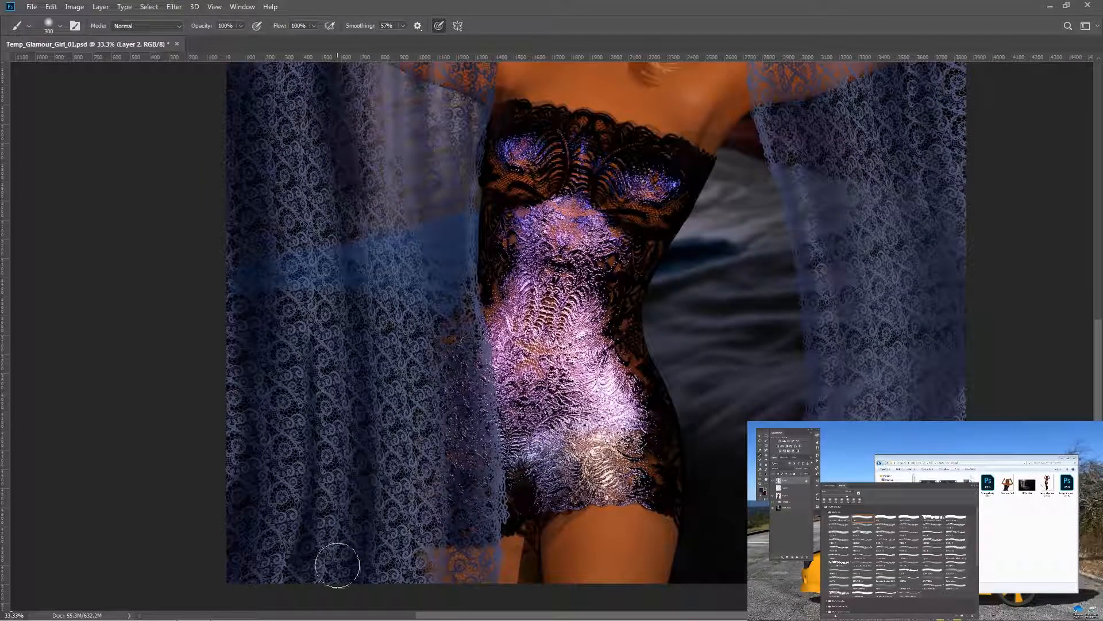
{"action": "left_click_drag", "start_coordinate": [164, 291], "coordinate": [197, 431]}
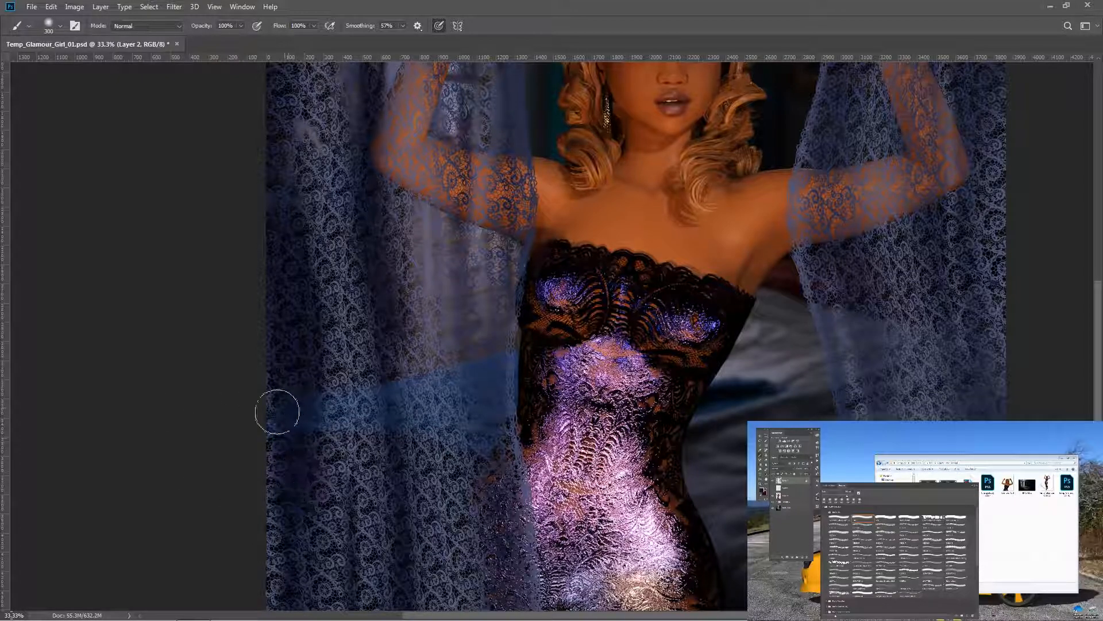
{"action": "left_click_drag", "start_coordinate": [201, 407], "coordinate": [169, 456]}
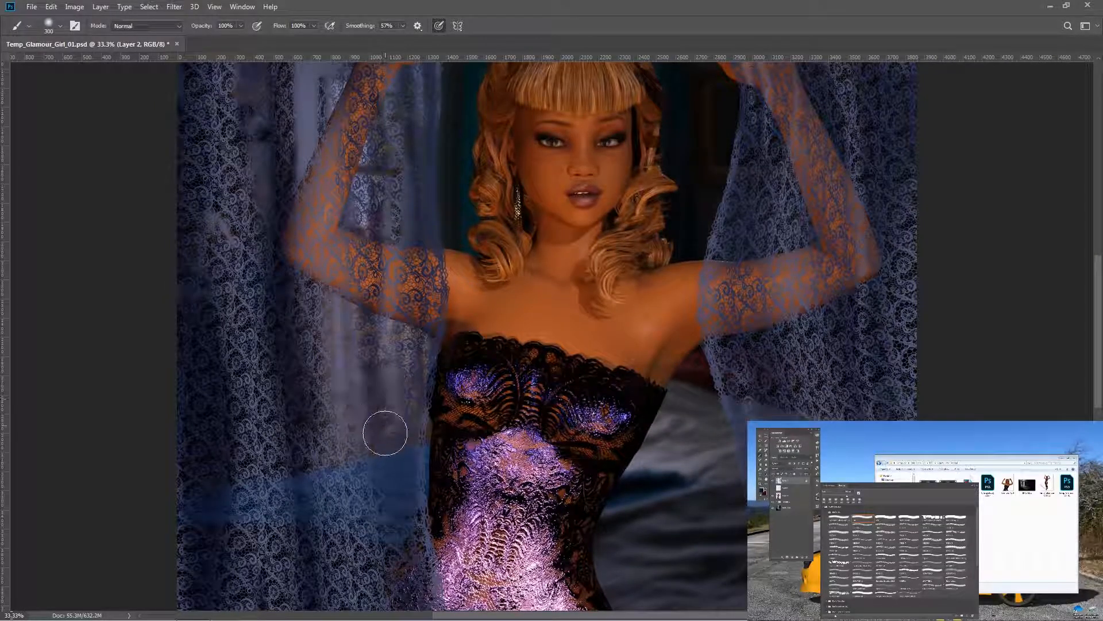
{"action": "left_click_drag", "start_coordinate": [227, 399], "coordinate": [207, 485]}
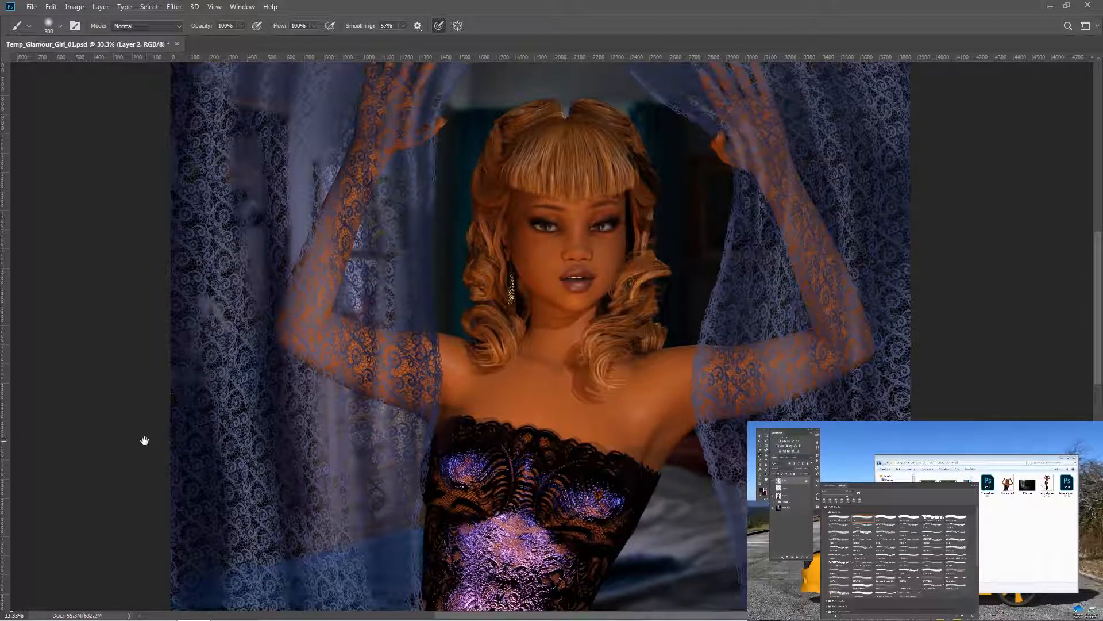
{"action": "left_click_drag", "start_coordinate": [143, 443], "coordinate": [167, 525]}
{"action": "left_click_drag", "start_coordinate": [159, 294], "coordinate": [195, 450]}
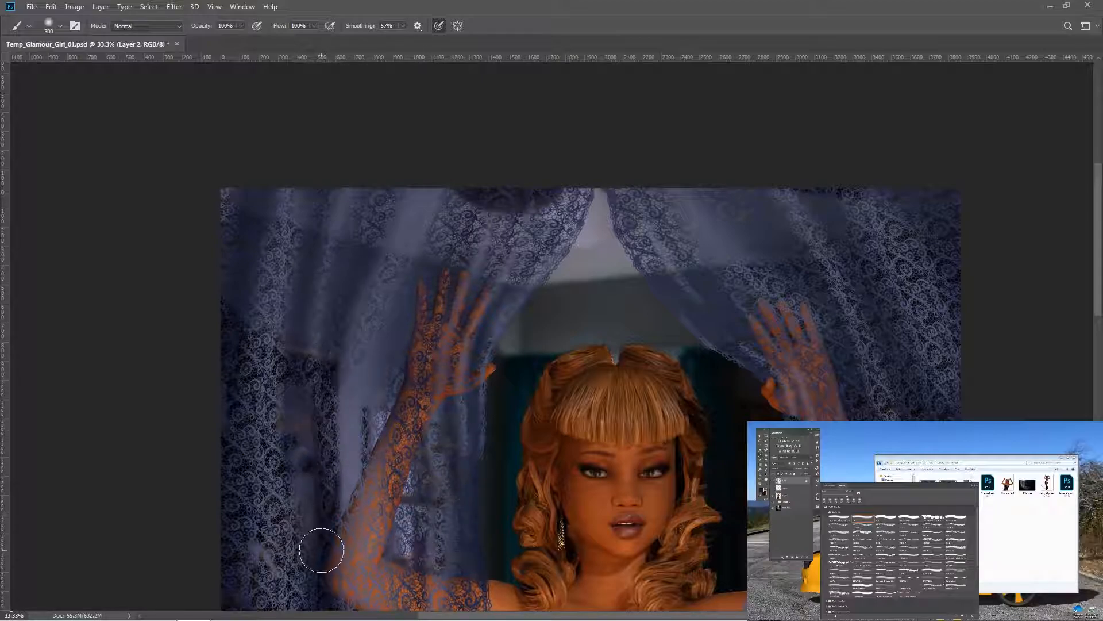
Darken the right curtain's inner folds below the hand and around the forearm with the brush at size 200
{"action": "left_click_drag", "start_coordinate": [137, 428], "coordinate": [75, 358]}
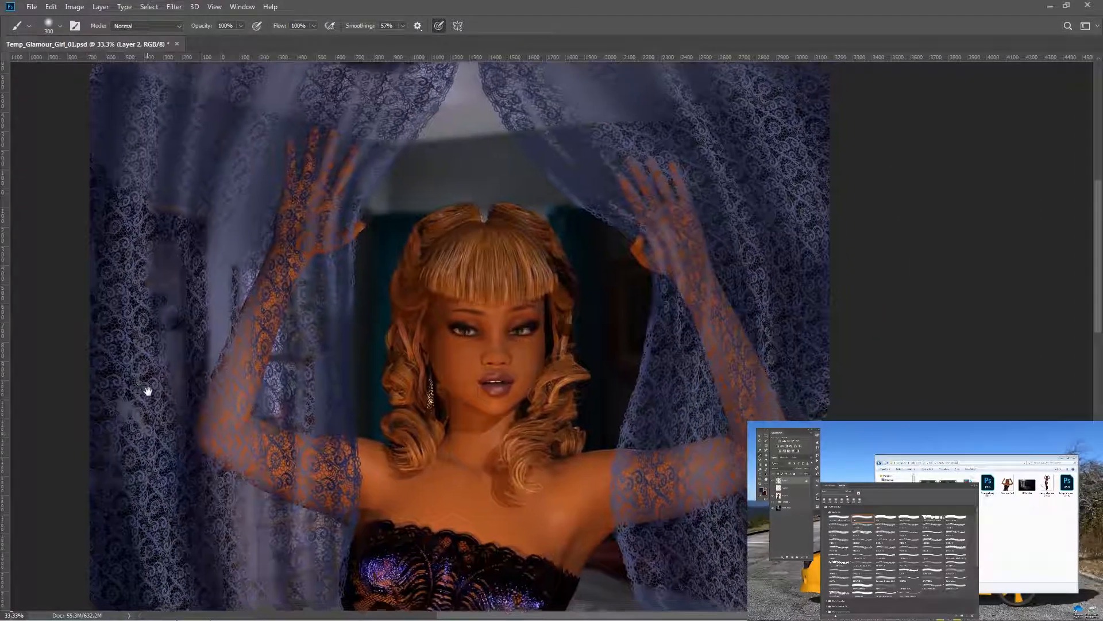
{"action": "left_click_drag", "start_coordinate": [569, 457], "coordinate": [465, 429]}
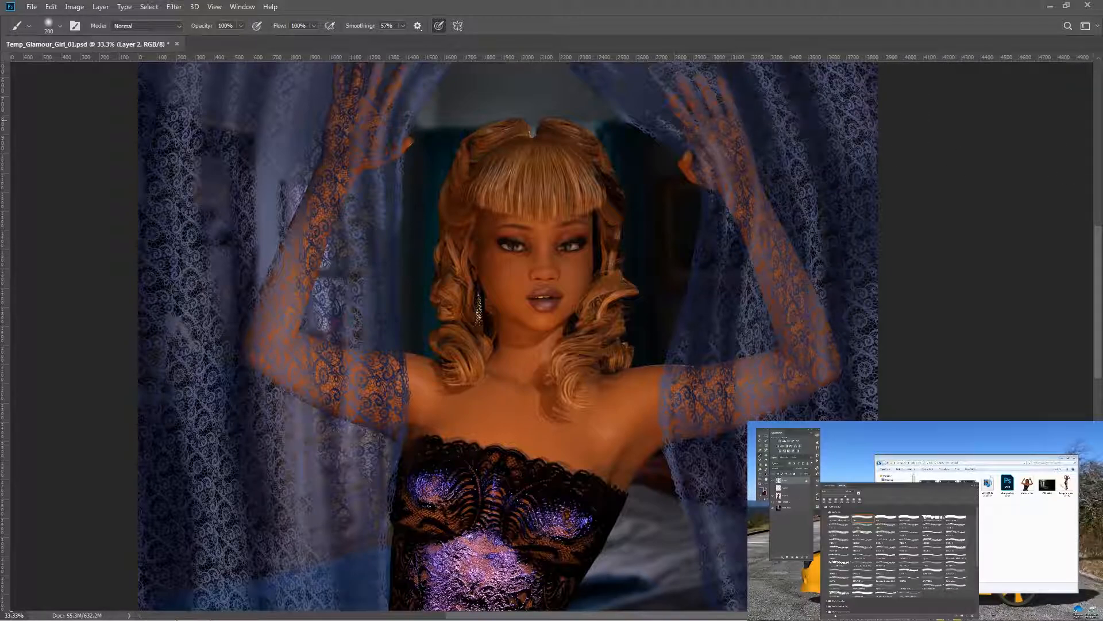
Set the foreground color to the lighter muted blue #8188b6
{"action": "left_click", "coordinate": [762, 491]}
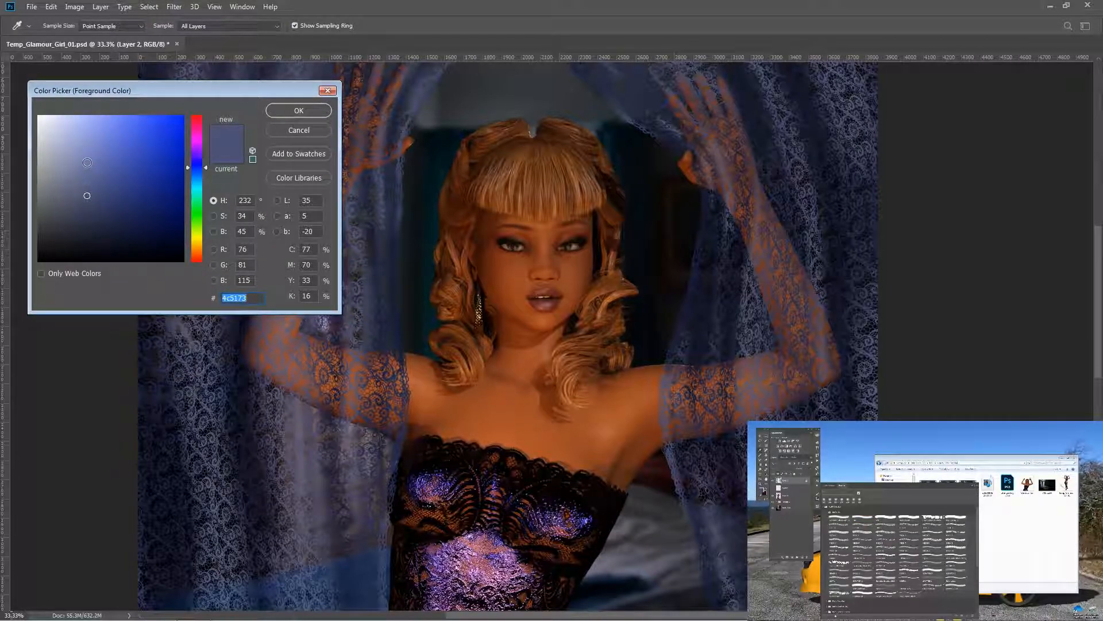
{"action": "left_click", "coordinate": [82, 160]}
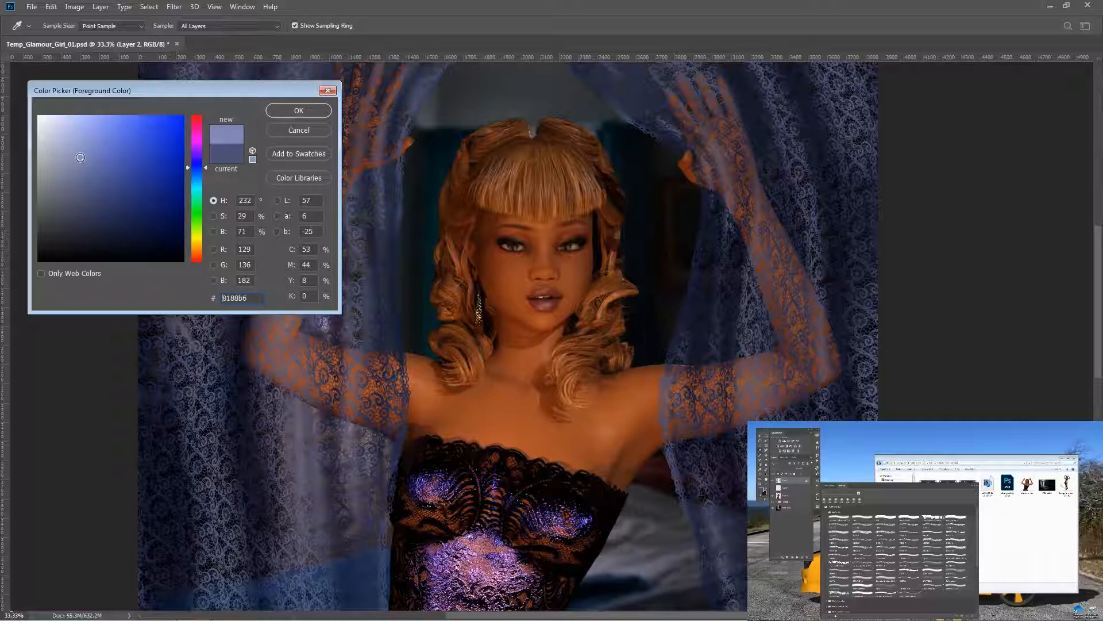
{"action": "left_click", "coordinate": [269, 112]}
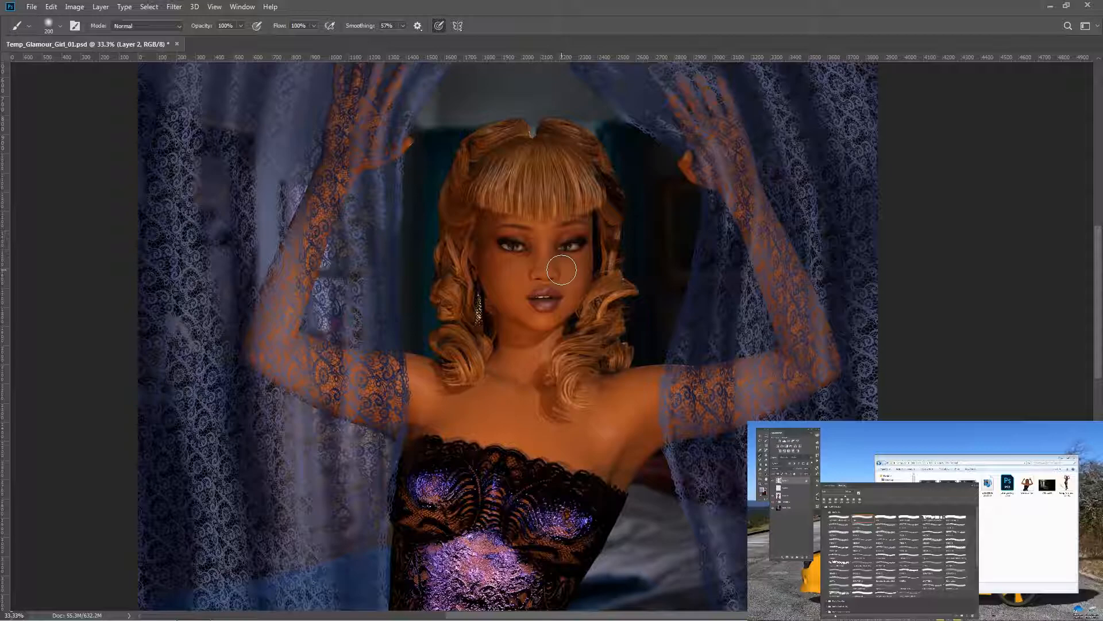
Paint lighter folds on the right curtain from the raised hand down past the forearm with the brush at size 200
{"action": "scroll", "coordinate": [623, 227], "scroll_direction": "up", "scroll_amount": 6}
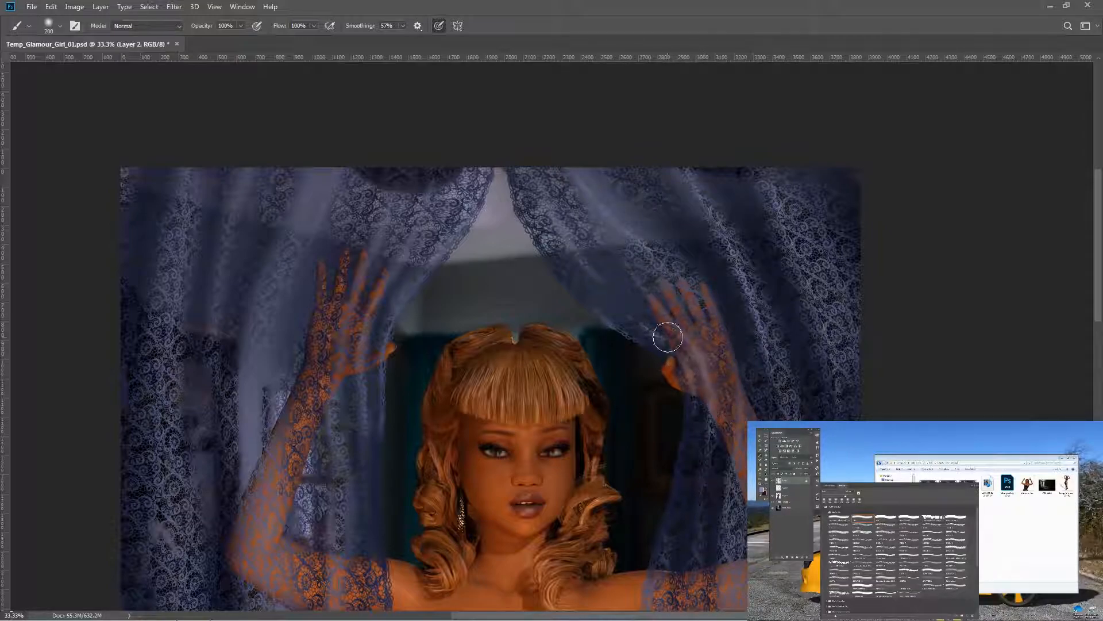
{"action": "mouse_move", "coordinate": [691, 381]}
{"action": "left_mouse_down"}
{"action": "mouse_move", "coordinate": [671, 351]}
{"action": "mouse_move", "coordinate": [632, 326]}
{"action": "left_mouse_up"}
{"action": "left_click_drag", "start_coordinate": [738, 398], "coordinate": [723, 587]}
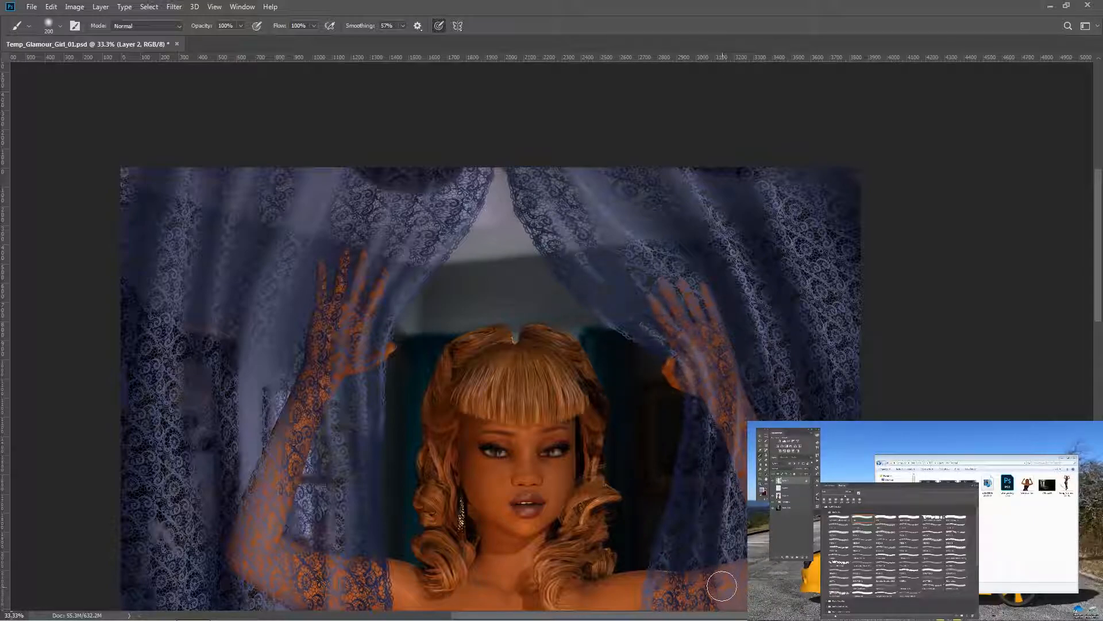
{"action": "left_click_drag", "start_coordinate": [603, 381], "coordinate": [542, 246]}
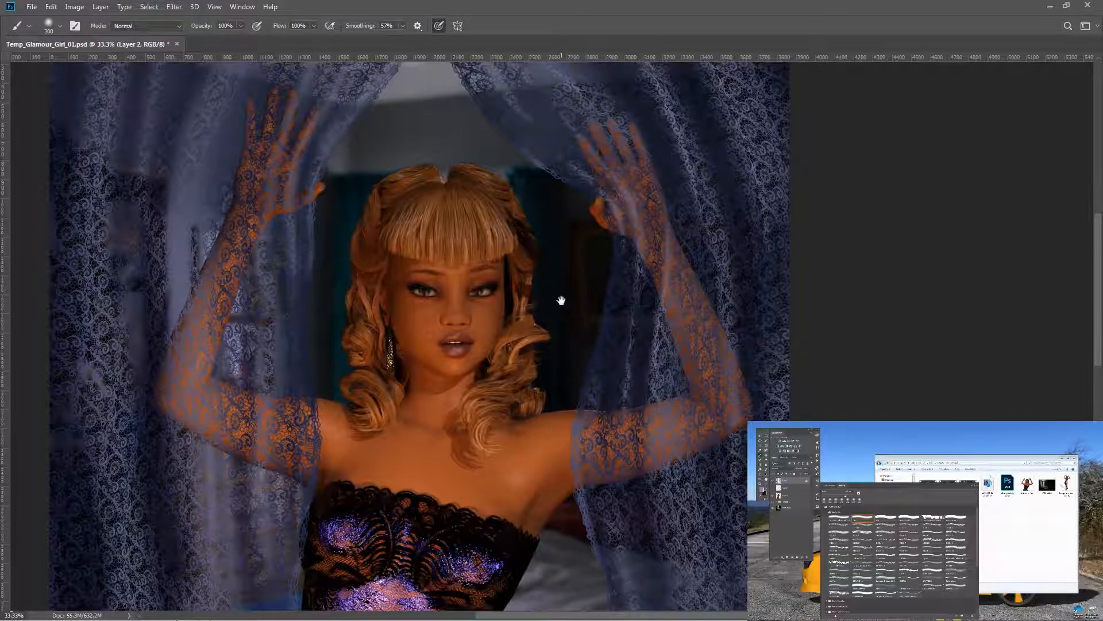
{"action": "left_click_drag", "start_coordinate": [560, 298], "coordinate": [586, 460]}
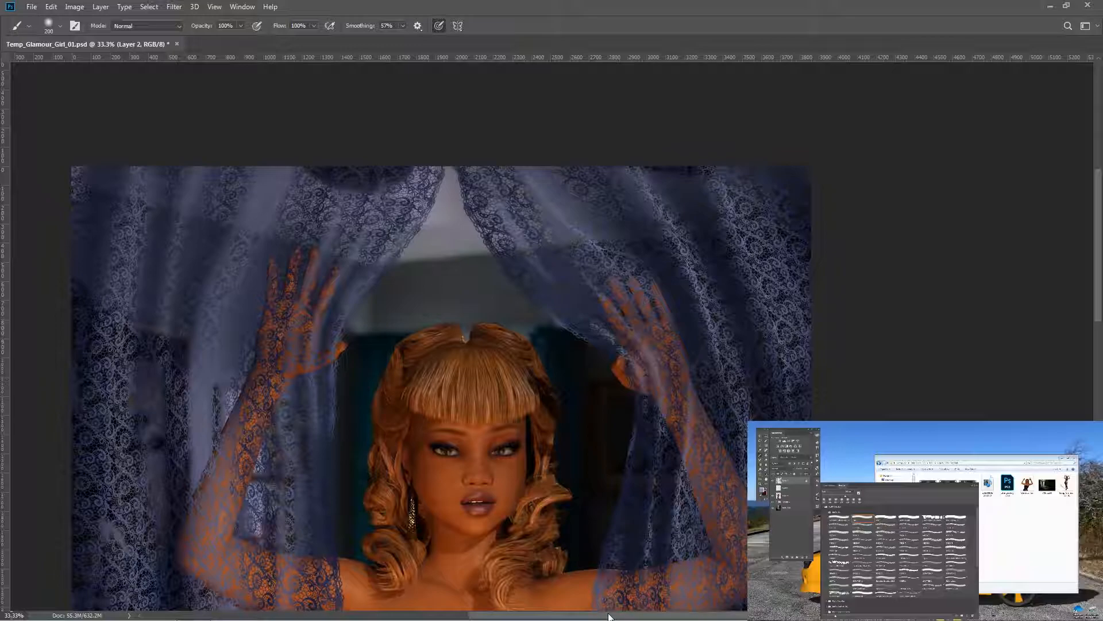
{"action": "left_click_drag", "start_coordinate": [569, 416], "coordinate": [501, 253]}
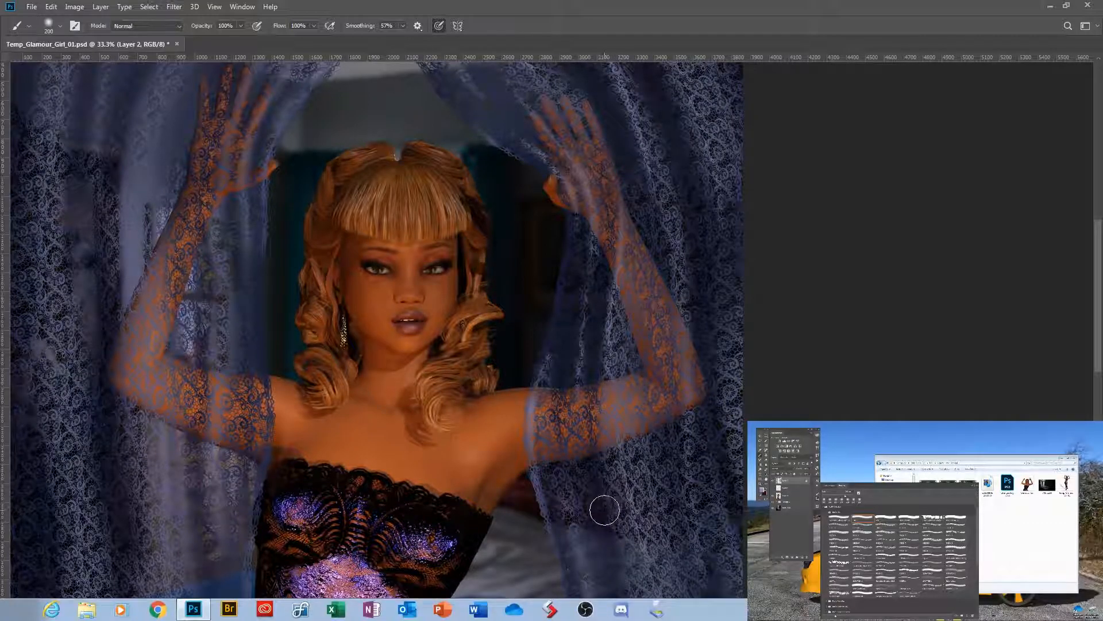
{"action": "left_click_drag", "start_coordinate": [506, 464], "coordinate": [429, 329]}
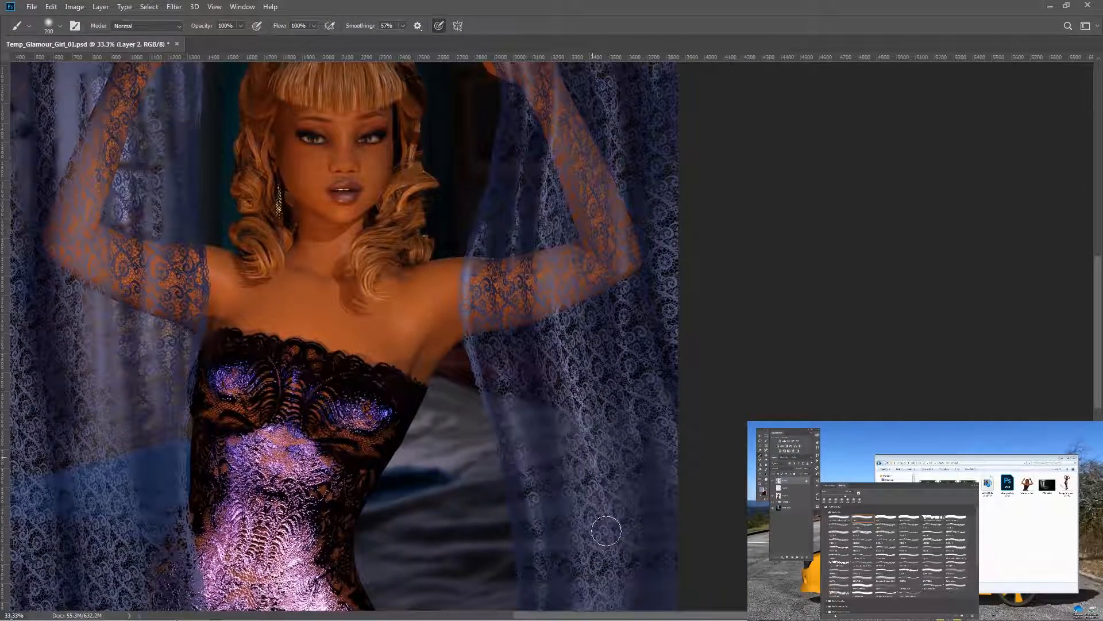
{"action": "left_click_drag", "start_coordinate": [441, 430], "coordinate": [394, 328]}
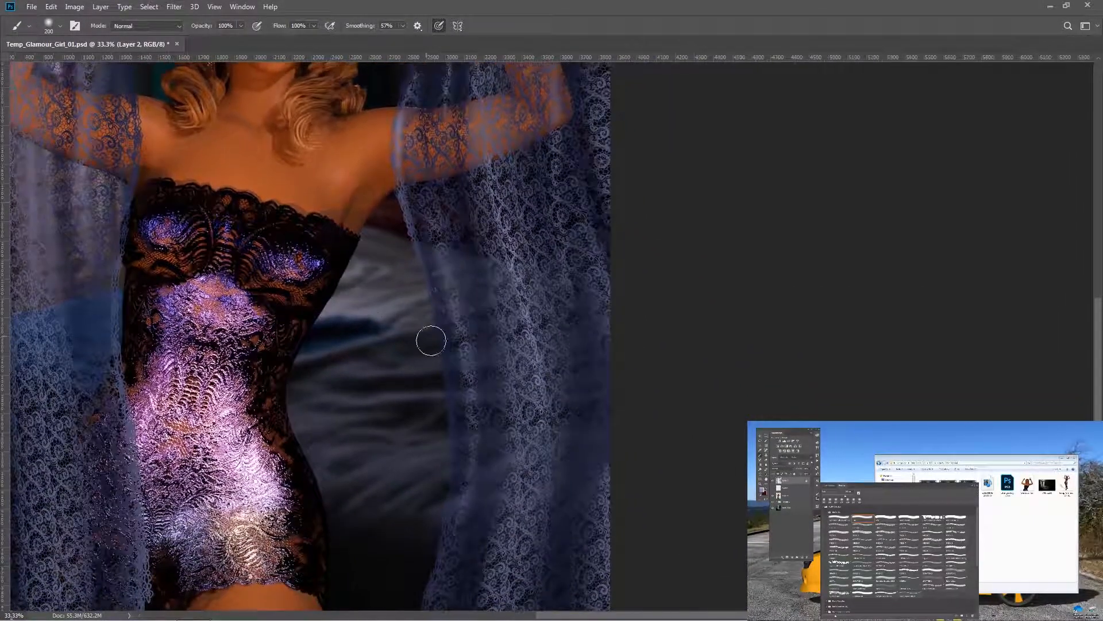
Paint lighter folds down the lower right curtain and its inner edge to the hem with the brush at size 300
{"action": "key", "text": "bracketright"}
{"action": "key", "text": "bracketright"}
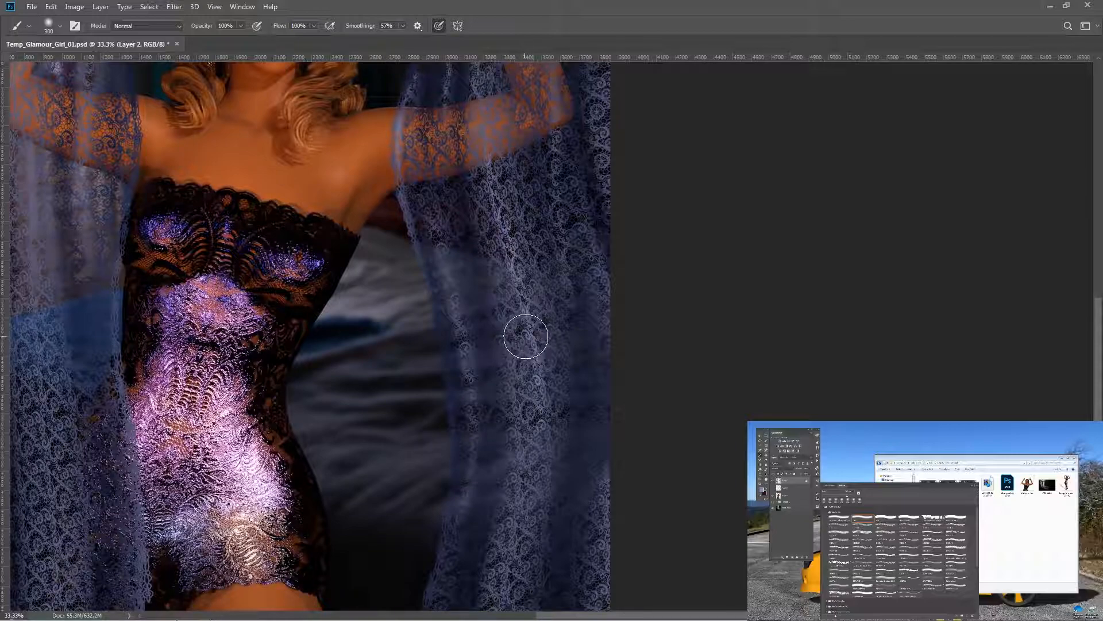
{"action": "mouse_move", "coordinate": [476, 505]}
{"action": "left_mouse_down"}
{"action": "mouse_move", "coordinate": [440, 384]}
{"action": "mouse_move", "coordinate": [457, 315]}
{"action": "mouse_move", "coordinate": [471, 460]}
{"action": "left_mouse_up"}
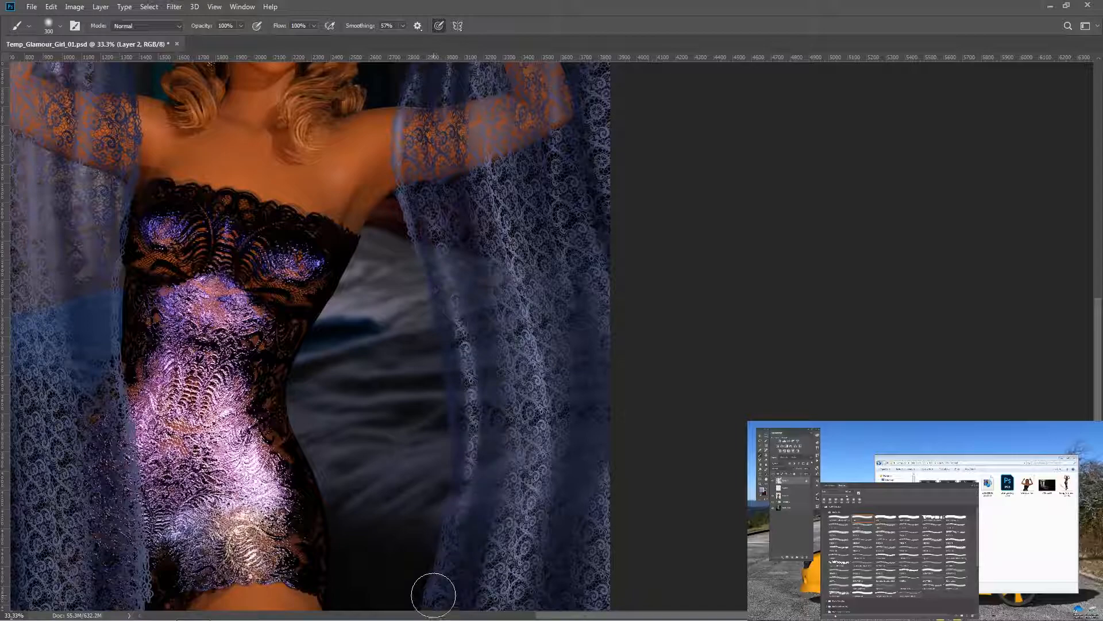
{"action": "mouse_move", "coordinate": [401, 430]}
{"action": "left_mouse_down"}
{"action": "mouse_move", "coordinate": [387, 414]}
{"action": "mouse_move", "coordinate": [364, 262]}
{"action": "left_mouse_up"}
{"action": "left_click_drag", "start_coordinate": [436, 300], "coordinate": [414, 454]}
{"action": "left_click_drag", "start_coordinate": [495, 373], "coordinate": [470, 510]}
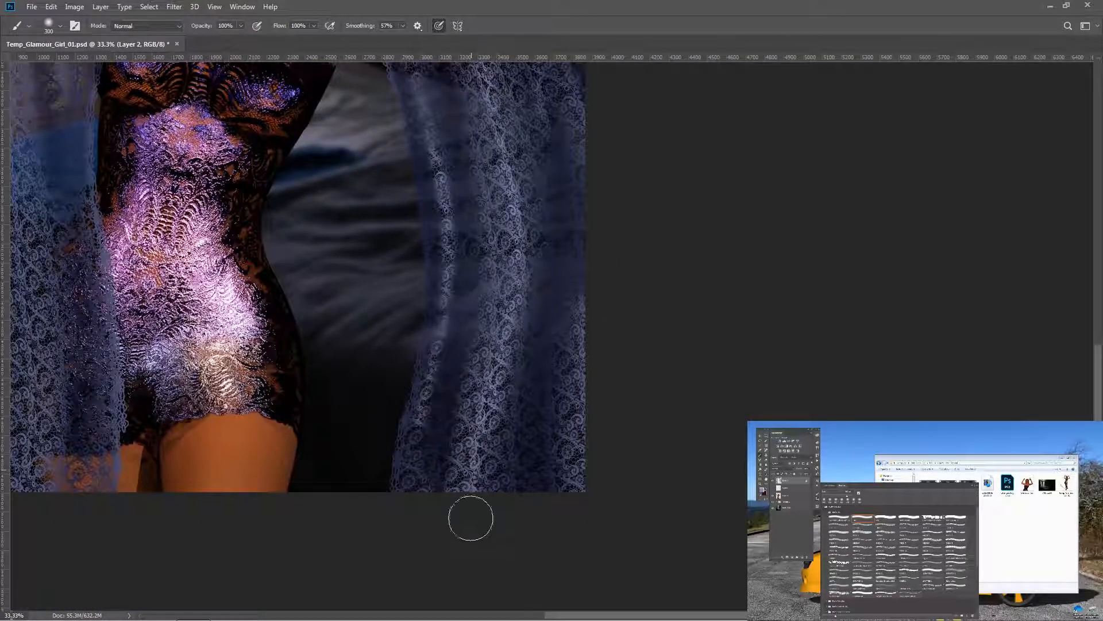
Brush the lighter blue along the right curtain's outer side, working from the hem up to the top at size 300
{"action": "mouse_move", "coordinate": [380, 313]}
{"action": "left_mouse_down"}
{"action": "mouse_move", "coordinate": [413, 470]}
{"action": "mouse_move", "coordinate": [453, 495]}
{"action": "left_mouse_up"}
{"action": "left_click_drag", "start_coordinate": [587, 284], "coordinate": [599, 391]}
{"action": "left_click_drag", "start_coordinate": [612, 338], "coordinate": [646, 455]}
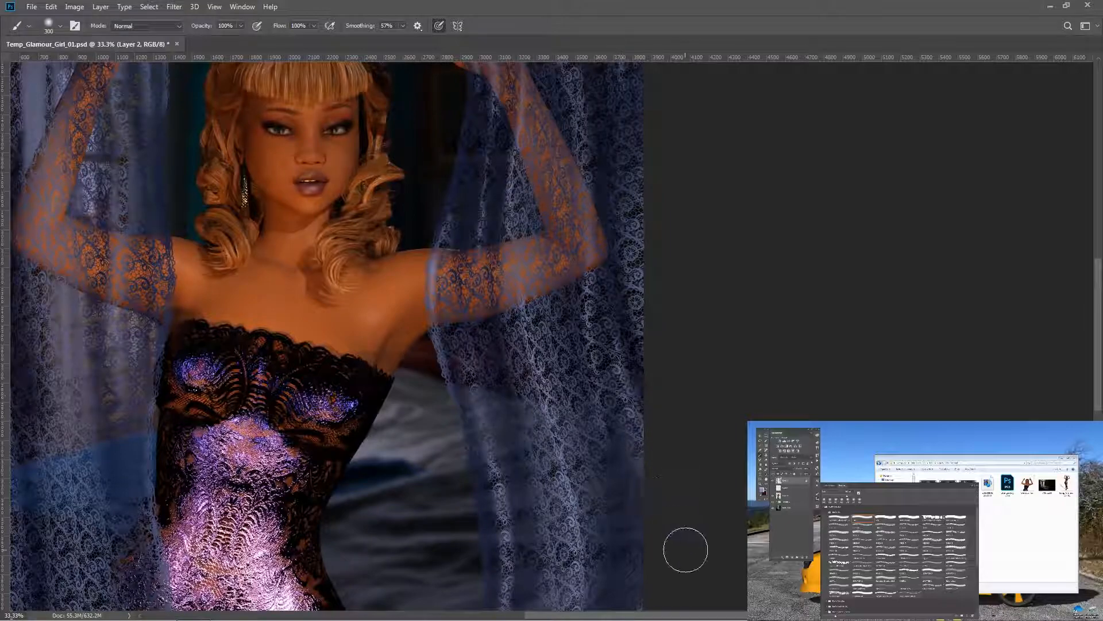
{"action": "left_click_drag", "start_coordinate": [691, 374], "coordinate": [683, 567]}
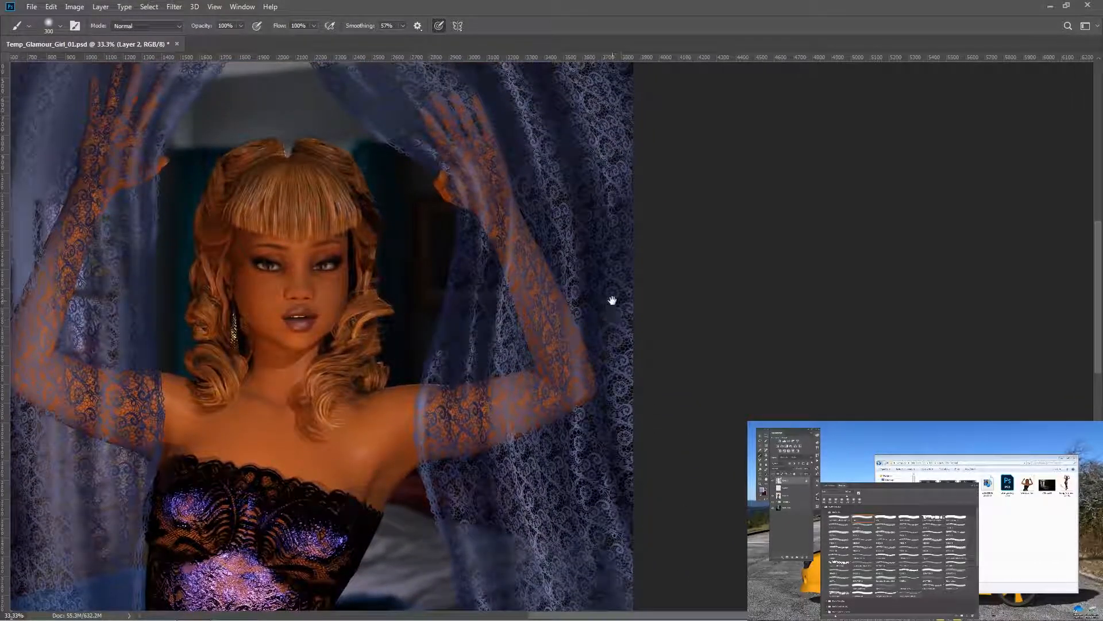
{"action": "left_click_drag", "start_coordinate": [689, 279], "coordinate": [715, 489]}
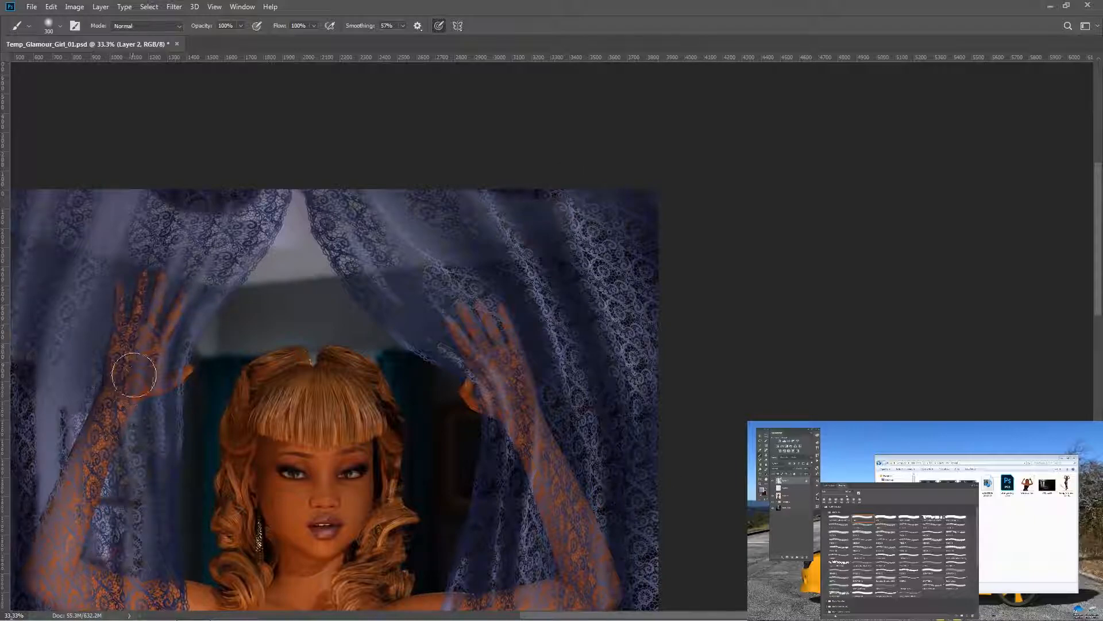
Paint lighter streaks across the raised hand and down the left curtain's inner edge with the brush at size 300
{"action": "left_click_drag", "start_coordinate": [154, 295], "coordinate": [153, 321]}
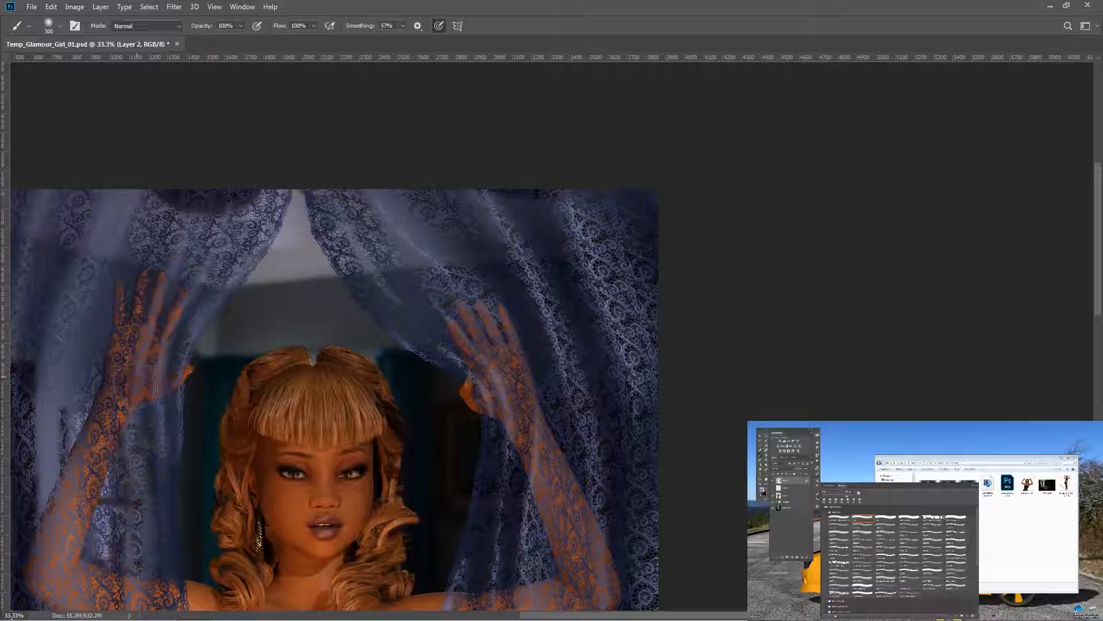
{"action": "mouse_move", "coordinate": [186, 310]}
{"action": "left_mouse_down"}
{"action": "mouse_move", "coordinate": [207, 260]}
{"action": "mouse_move", "coordinate": [158, 379]}
{"action": "mouse_move", "coordinate": [149, 534]}
{"action": "left_mouse_up"}
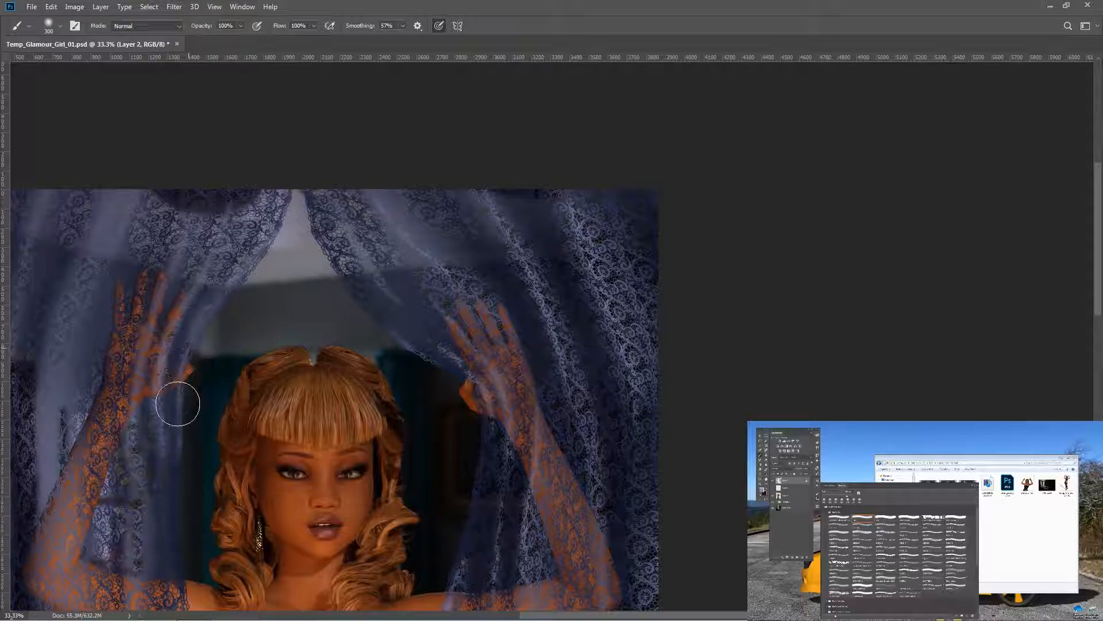
{"action": "mouse_move", "coordinate": [198, 326]}
{"action": "left_mouse_down"}
{"action": "mouse_move", "coordinate": [182, 422]}
{"action": "mouse_move", "coordinate": [205, 494]}
{"action": "mouse_move", "coordinate": [177, 400]}
{"action": "mouse_move", "coordinate": [155, 428]}
{"action": "mouse_move", "coordinate": [162, 545]}
{"action": "mouse_move", "coordinate": [87, 528]}
{"action": "left_mouse_up"}
{"action": "left_click_drag", "start_coordinate": [116, 488], "coordinate": [196, 336]}
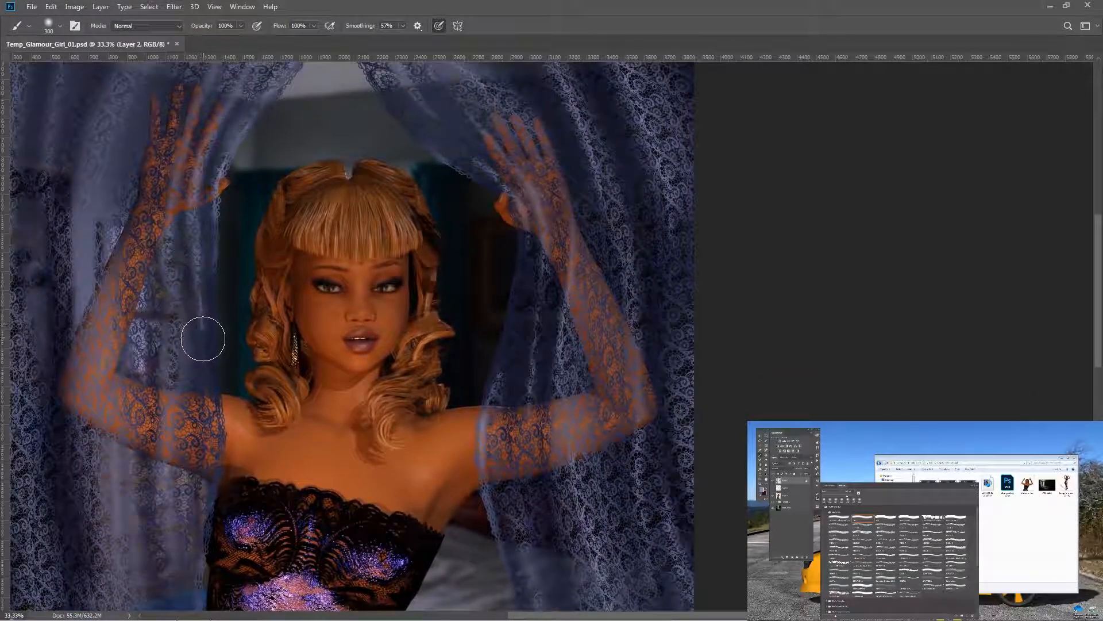
Extend the lighter folds on the left curtain from the forearm down past the elbow to the hem
{"action": "mouse_move", "coordinate": [168, 434]}
{"action": "left_mouse_down"}
{"action": "mouse_move", "coordinate": [165, 218]}
{"action": "mouse_move", "coordinate": [182, 333]}
{"action": "mouse_move", "coordinate": [166, 271]}
{"action": "mouse_move", "coordinate": [162, 545]}
{"action": "mouse_move", "coordinate": [123, 512]}
{"action": "left_mouse_up"}
{"action": "mouse_move", "coordinate": [83, 443]}
{"action": "left_mouse_down"}
{"action": "mouse_move", "coordinate": [91, 239]}
{"action": "mouse_move", "coordinate": [171, 347]}
{"action": "mouse_move", "coordinate": [197, 246]}
{"action": "left_mouse_up"}
{"action": "mouse_move", "coordinate": [198, 291]}
{"action": "left_mouse_down"}
{"action": "mouse_move", "coordinate": [217, 415]}
{"action": "mouse_move", "coordinate": [233, 295]}
{"action": "mouse_move", "coordinate": [229, 398]}
{"action": "mouse_move", "coordinate": [247, 516]}
{"action": "left_mouse_up"}
{"action": "left_click_drag", "start_coordinate": [228, 315], "coordinate": [230, 392]}
{"action": "left_click_drag", "start_coordinate": [222, 246], "coordinate": [198, 264]}
{"action": "mouse_move", "coordinate": [125, 224]}
{"action": "left_mouse_down"}
{"action": "mouse_move", "coordinate": [134, 357]}
{"action": "mouse_move", "coordinate": [159, 552]}
{"action": "left_mouse_up"}
{"action": "left_click_drag", "start_coordinate": [103, 443], "coordinate": [273, 236]}
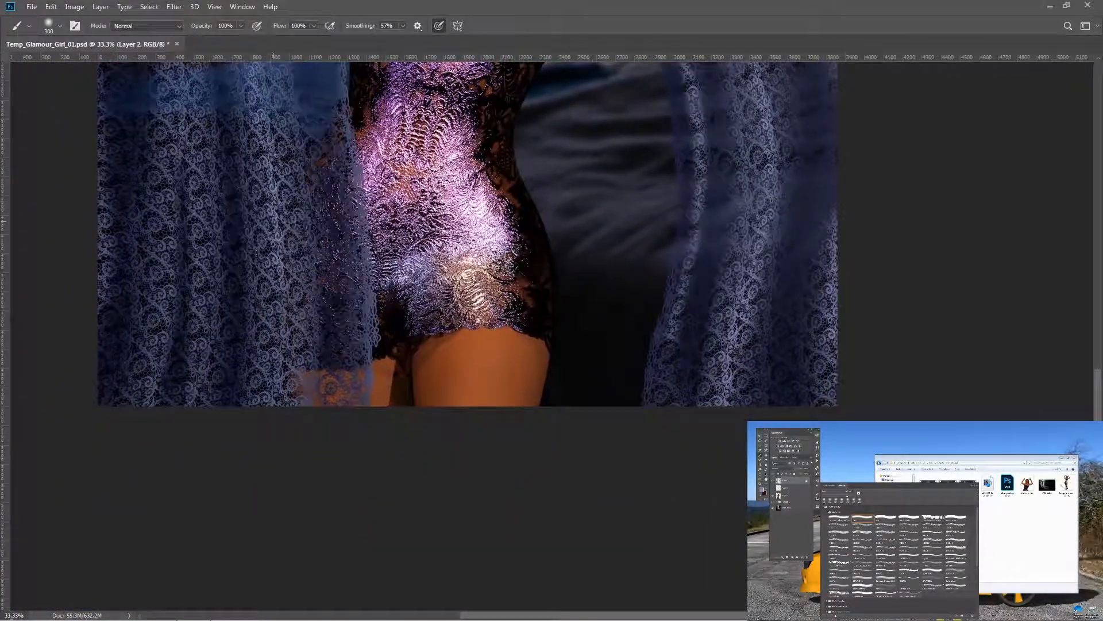
Paint lighter folds down the outer part of the left curtain to its hem with the size 300 brush
{"action": "left_click_drag", "start_coordinate": [201, 252], "coordinate": [251, 528]}
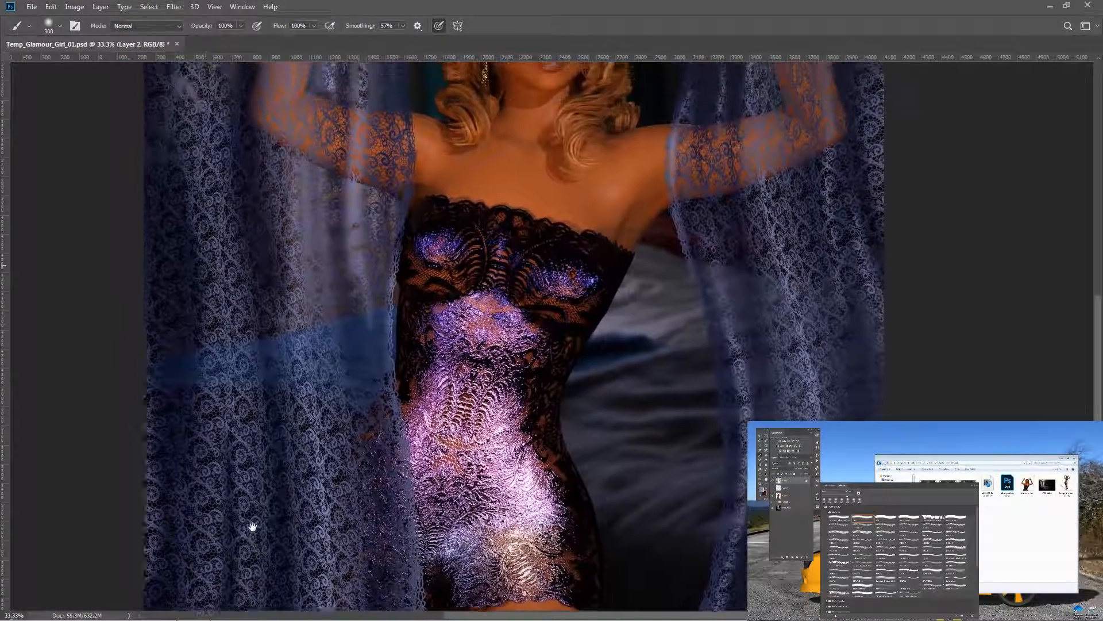
{"action": "left_click_drag", "start_coordinate": [225, 310], "coordinate": [241, 419]}
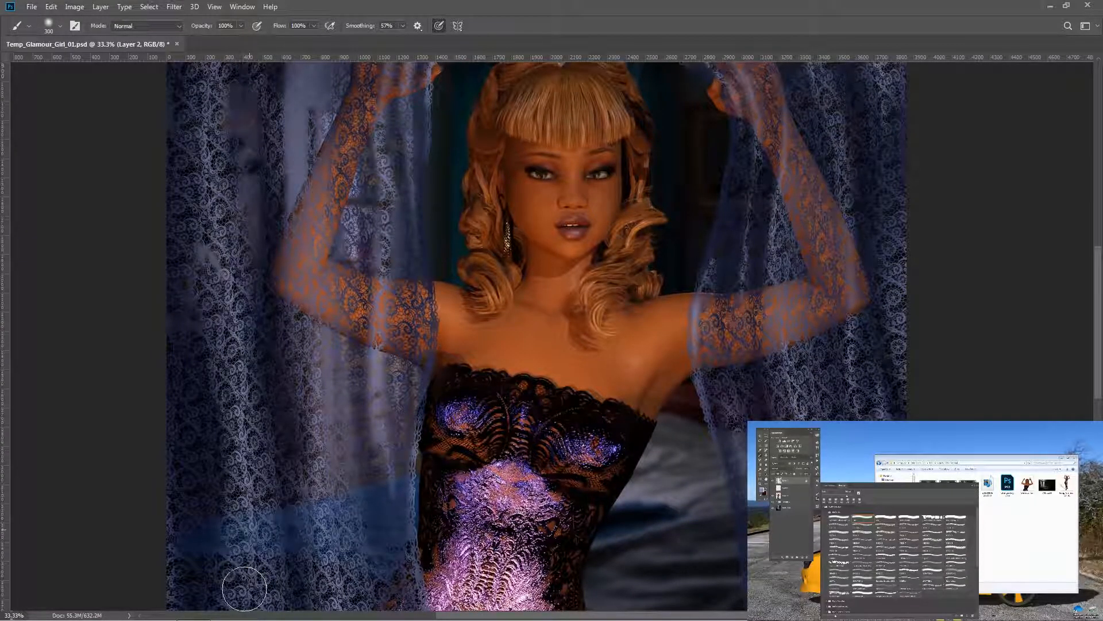
{"action": "left_click_drag", "start_coordinate": [116, 432], "coordinate": [121, 202]}
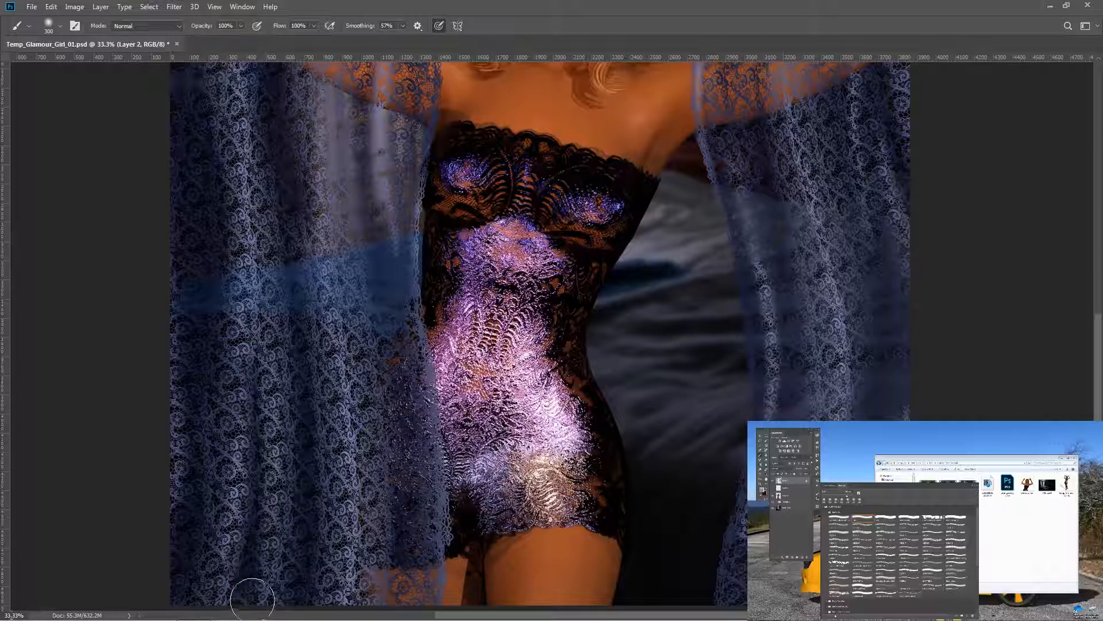
{"action": "mouse_move", "coordinate": [140, 470]}
{"action": "left_mouse_down"}
{"action": "mouse_move", "coordinate": [198, 473]}
{"action": "mouse_move", "coordinate": [305, 373]}
{"action": "left_mouse_up"}
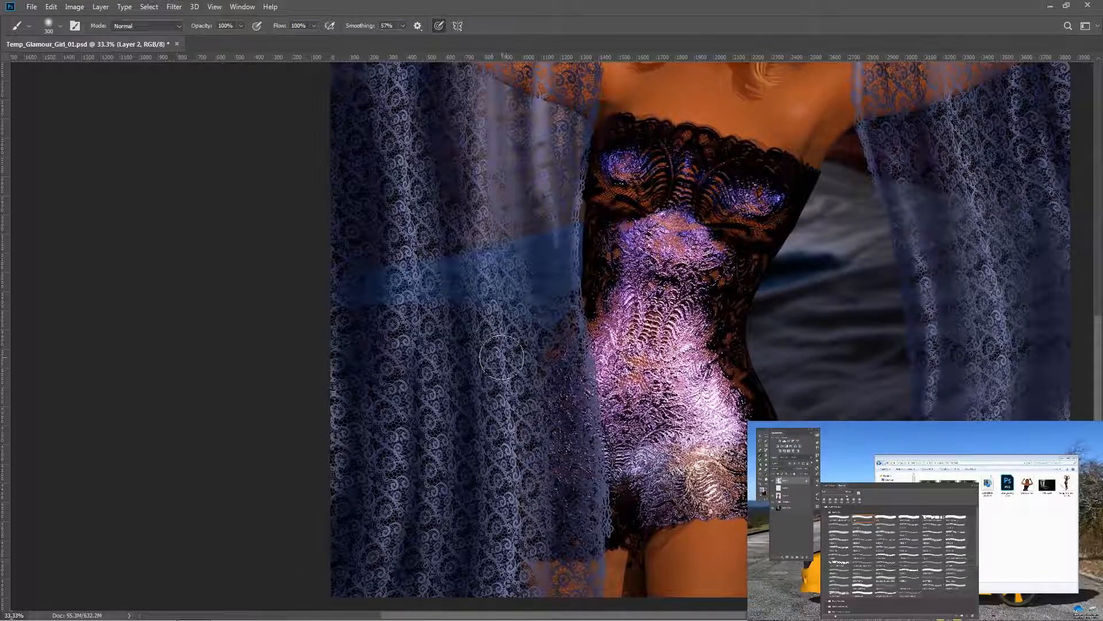
Lighten the left curtain's upper folds beside the raised arm and continue down its outer edge at brush size 300
{"action": "scroll", "coordinate": [477, 314], "scroll_direction": "up", "scroll_amount": 10}
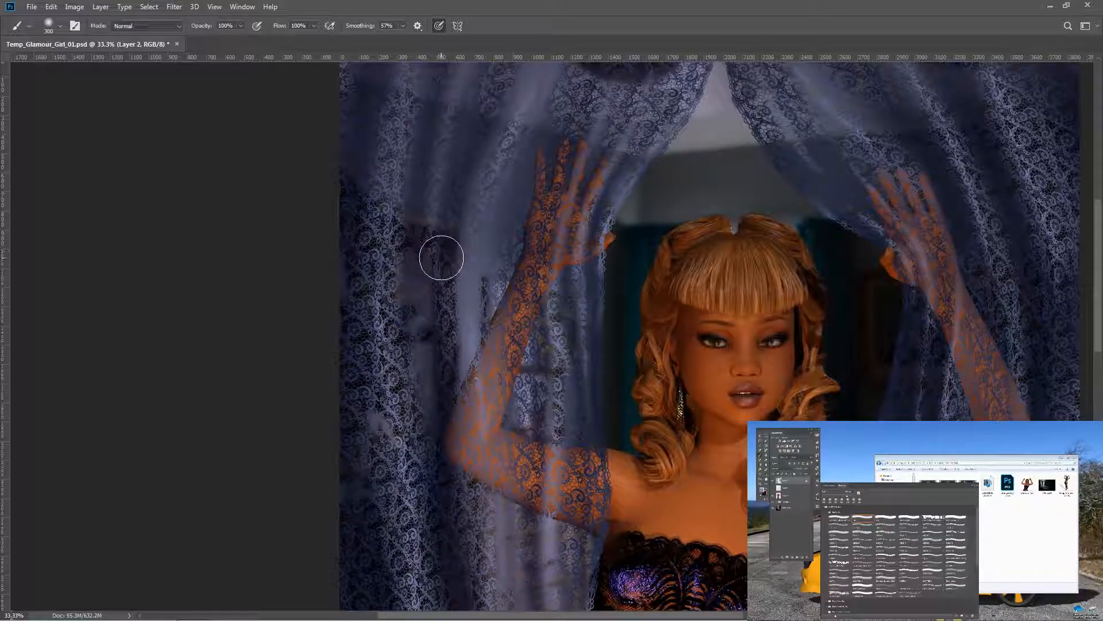
{"action": "mouse_move", "coordinate": [500, 417]}
{"action": "left_mouse_down"}
{"action": "mouse_move", "coordinate": [370, 387]}
{"action": "mouse_move", "coordinate": [341, 366]}
{"action": "left_mouse_up"}
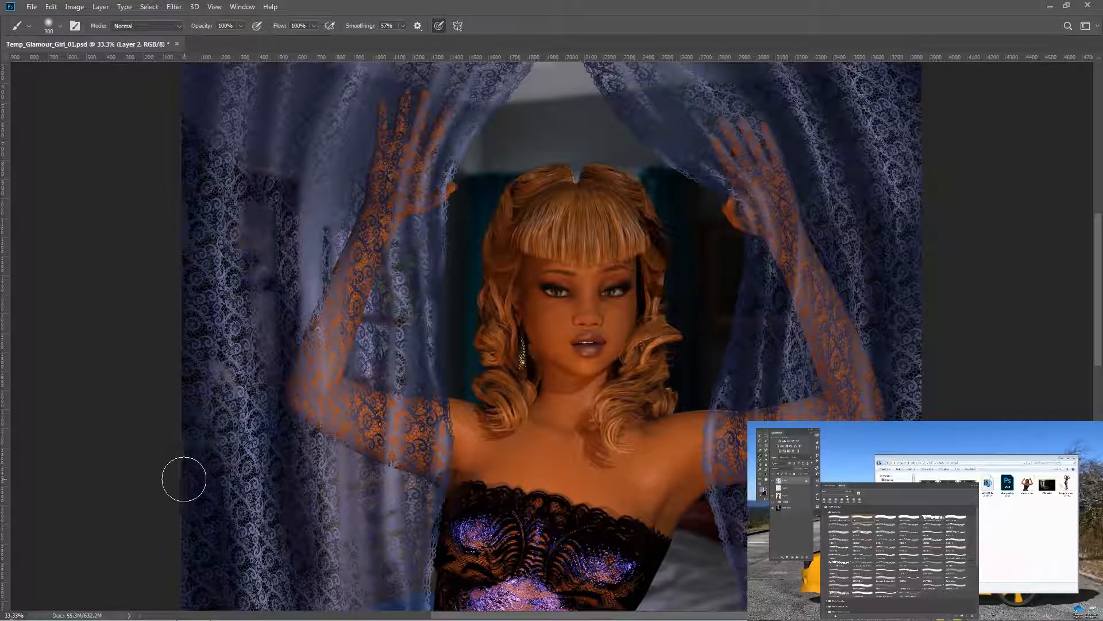
{"action": "left_click_drag", "start_coordinate": [146, 454], "coordinate": [143, 296]}
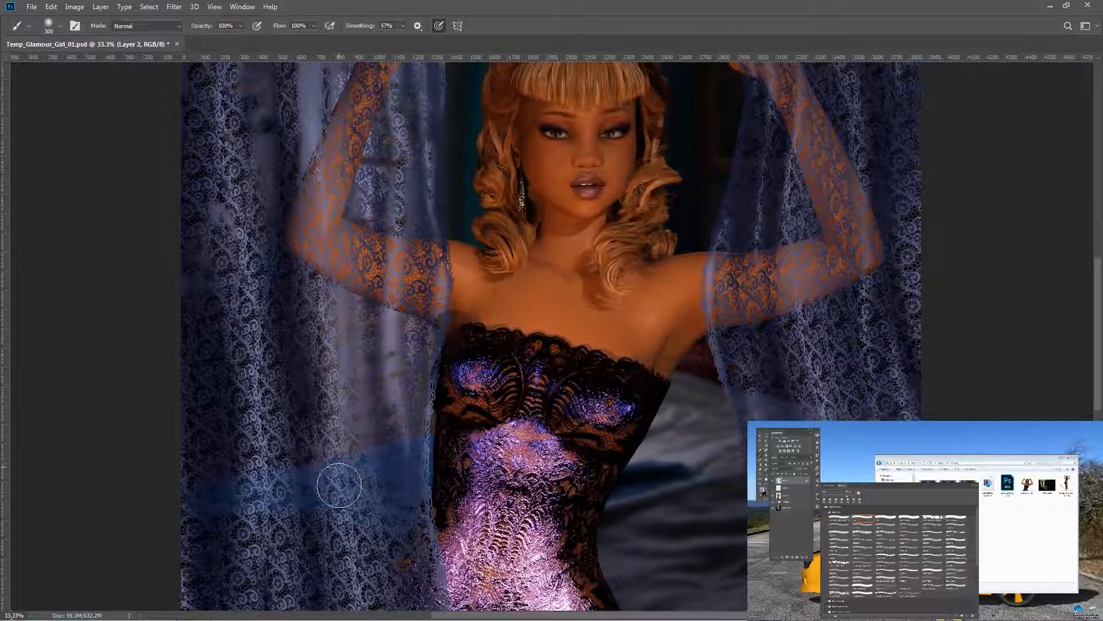
{"action": "left_click_drag", "start_coordinate": [140, 425], "coordinate": [148, 340]}
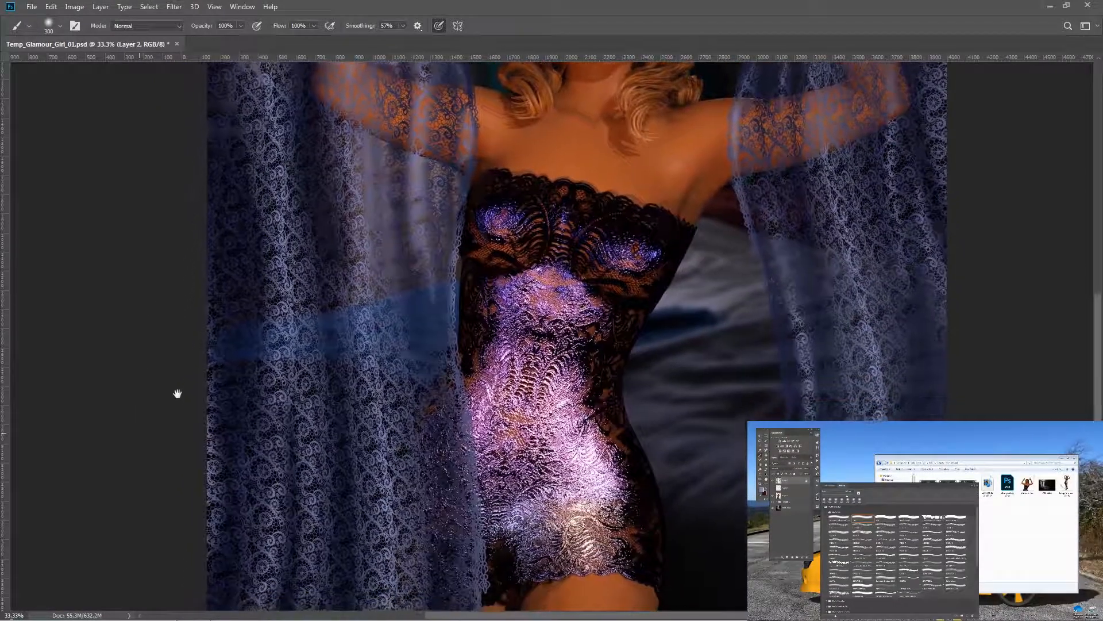
Brush lighter blue down the left curtain's lower inner edge beside the dress and finish at the hem
{"action": "left_click_drag", "start_coordinate": [382, 381], "coordinate": [353, 335]}
{"action": "left_click_drag", "start_coordinate": [433, 370], "coordinate": [443, 437]}
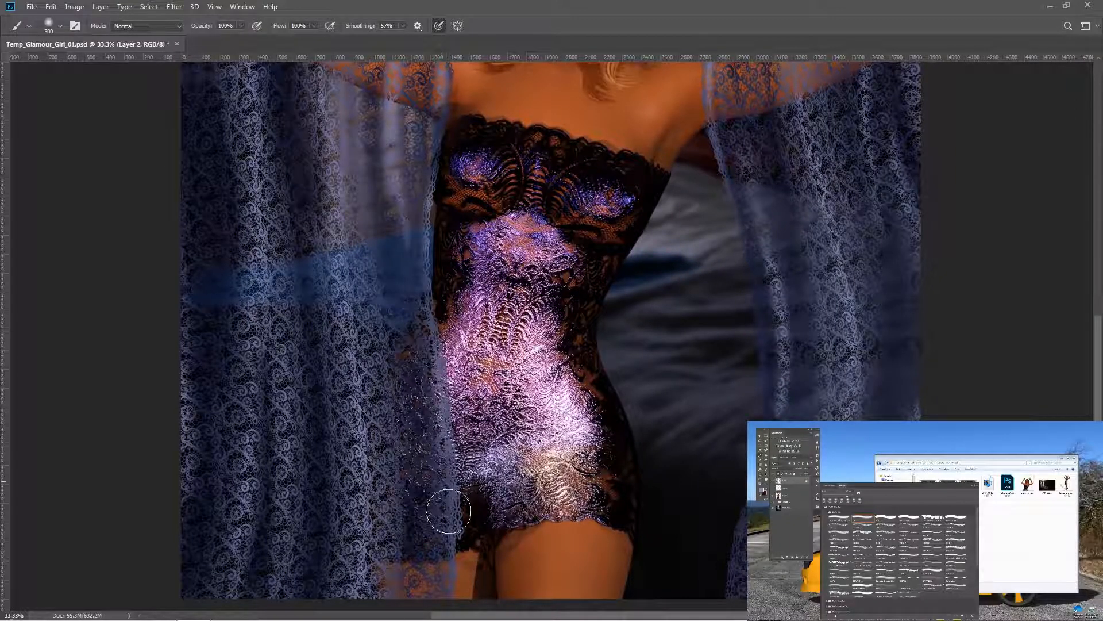
{"action": "left_click_drag", "start_coordinate": [439, 367], "coordinate": [452, 459]}
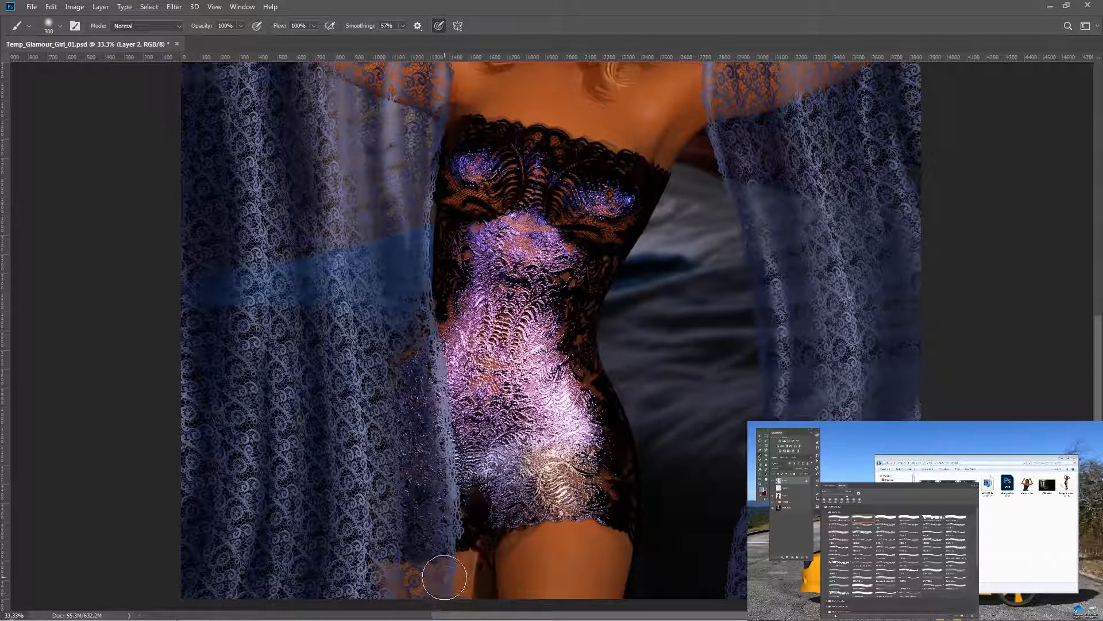
{"action": "left_click_drag", "start_coordinate": [135, 450], "coordinate": [133, 381]}
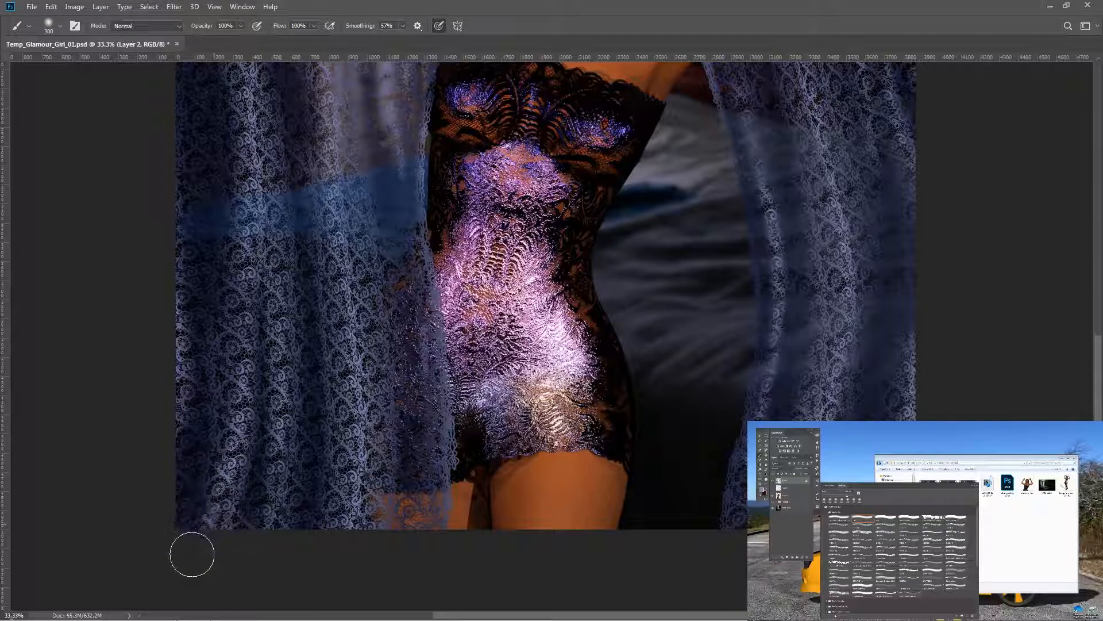
Add lighter strokes along the right curtain's inner edge at the hem and below the raised arm at brush size 300
{"action": "mouse_move", "coordinate": [644, 470]}
{"action": "left_mouse_down"}
{"action": "mouse_move", "coordinate": [687, 450]}
{"action": "mouse_move", "coordinate": [539, 360]}
{"action": "left_mouse_up"}
{"action": "left_click_drag", "start_coordinate": [594, 394], "coordinate": [596, 475]}
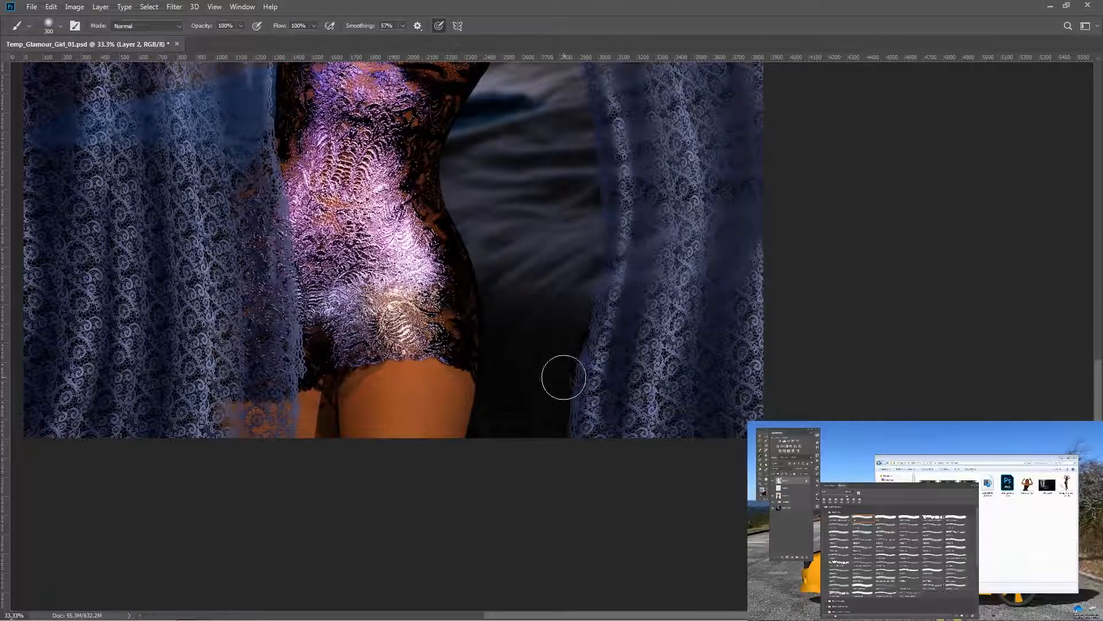
{"action": "key", "text": "space"}
{"action": "left_click_drag", "start_coordinate": [561, 312], "coordinate": [571, 500]}
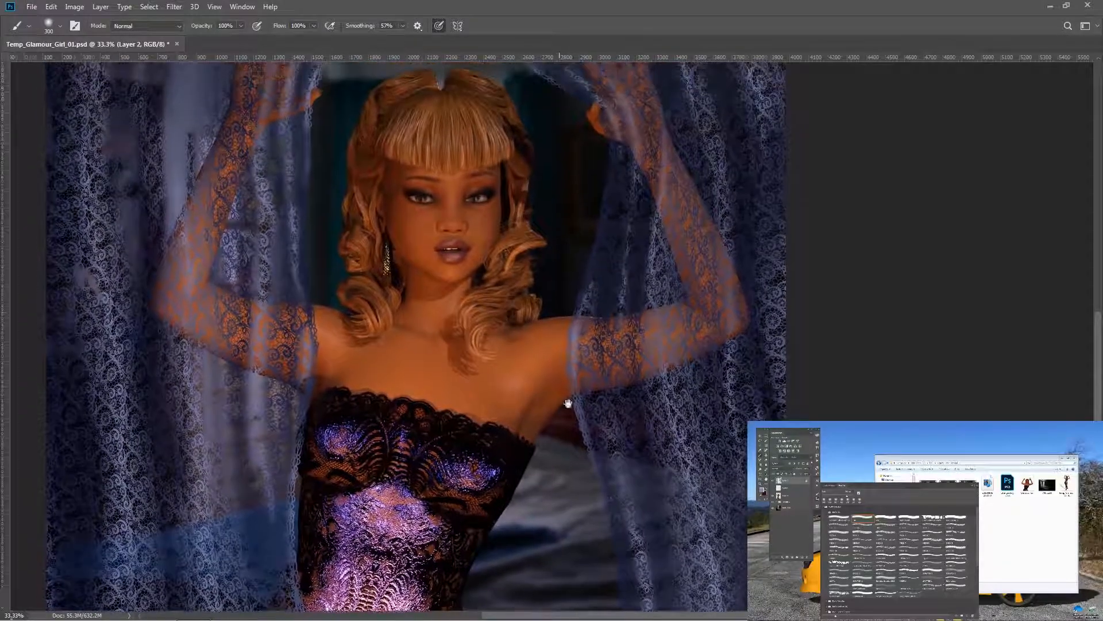
{"action": "mouse_move", "coordinate": [598, 326]}
{"action": "left_mouse_down"}
{"action": "mouse_move", "coordinate": [596, 383]}
{"action": "mouse_move", "coordinate": [654, 606]}
{"action": "left_mouse_up"}
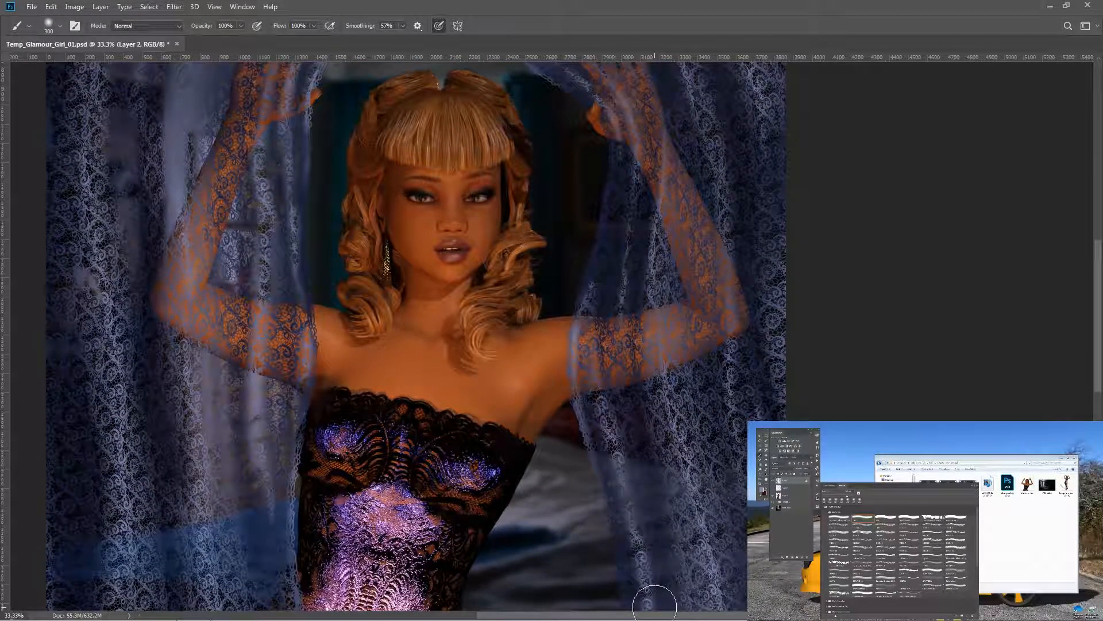
{"action": "key", "text": "space"}
{"action": "mouse_move", "coordinate": [278, 320]}
{"action": "left_mouse_down"}
{"action": "mouse_move", "coordinate": [357, 389]}
{"action": "mouse_move", "coordinate": [372, 433]}
{"action": "mouse_move", "coordinate": [387, 347]}
{"action": "left_mouse_up"}
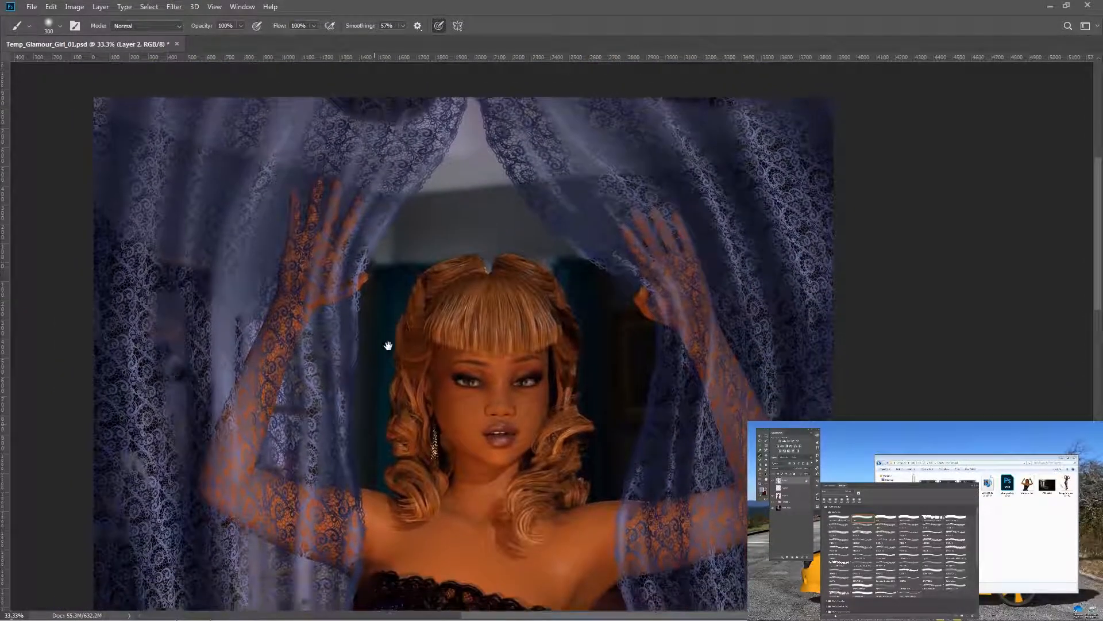
Erase the loose lace loops protruding from the left curtain's inner edge near the hem with the size 30 eraser
{"action": "scroll", "coordinate": [388, 349], "scroll_direction": "down", "scroll_amount": 3}
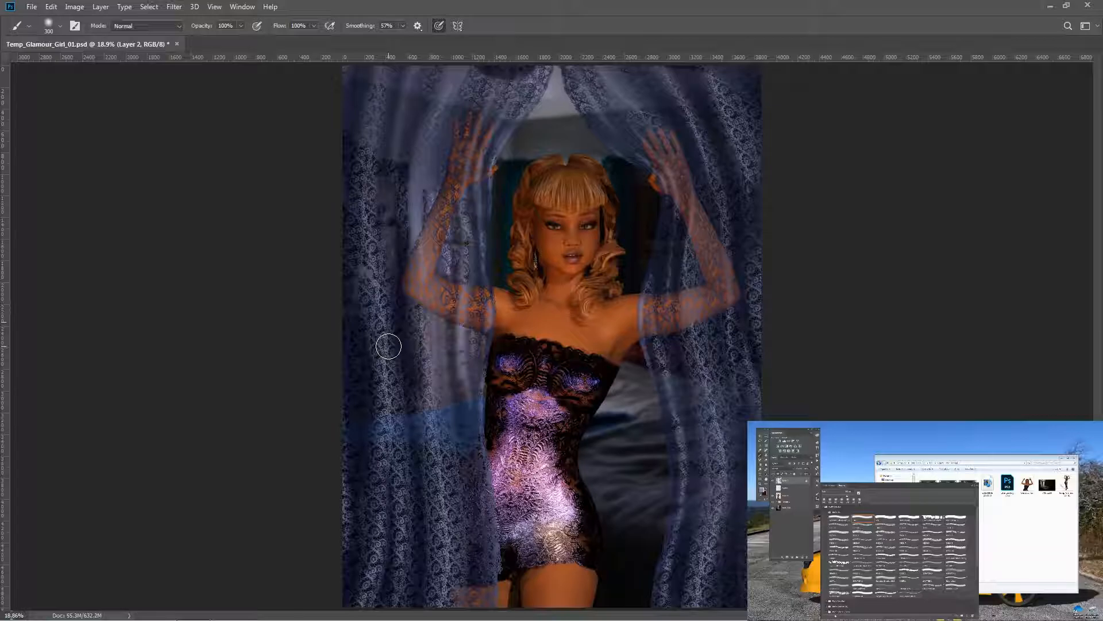
{"action": "key", "text": "ctrl+1"}
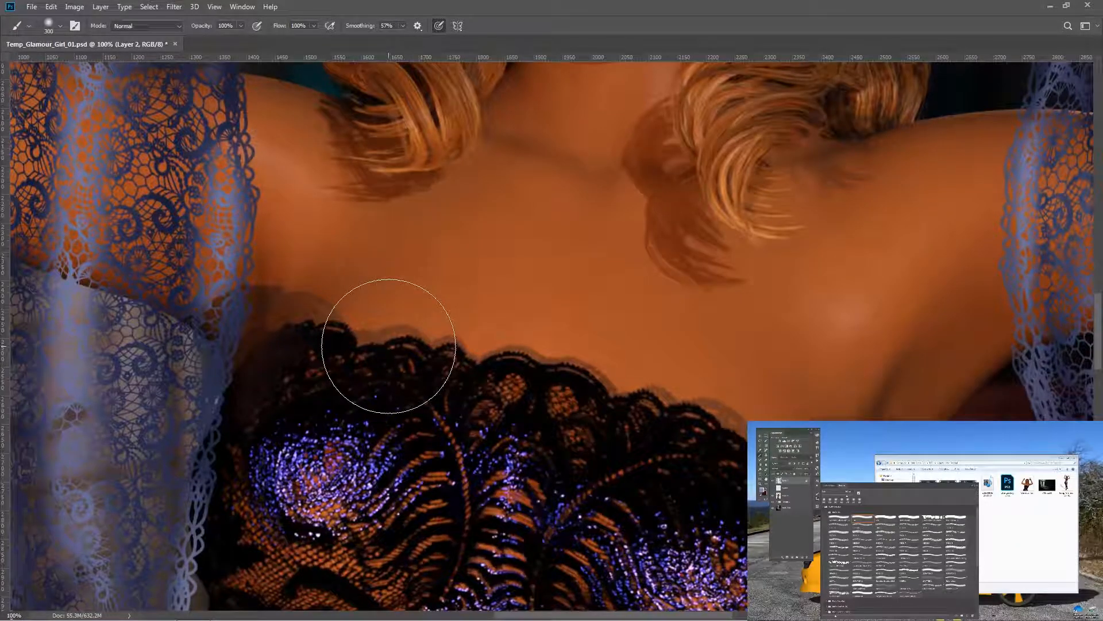
{"action": "left_click_drag", "start_coordinate": [407, 456], "coordinate": [538, 129]}
{"action": "left_click_drag", "start_coordinate": [437, 442], "coordinate": [580, 190]}
{"action": "left_click_drag", "start_coordinate": [612, 437], "coordinate": [553, 226]}
{"action": "left_click_drag", "start_coordinate": [647, 420], "coordinate": [670, 394]}
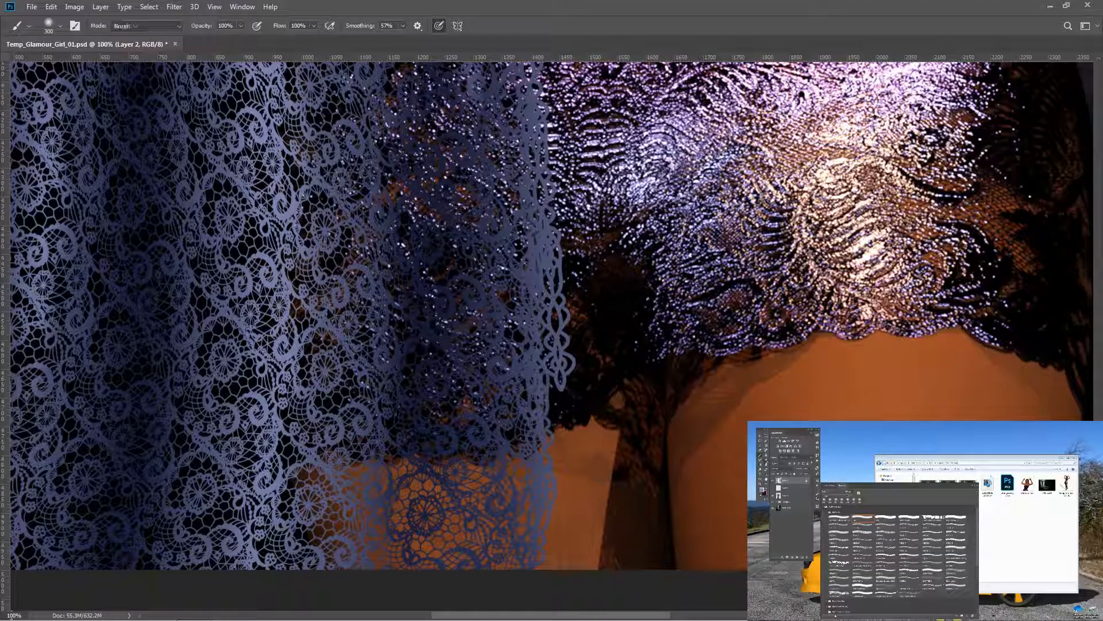
{"action": "key", "text": "e"}
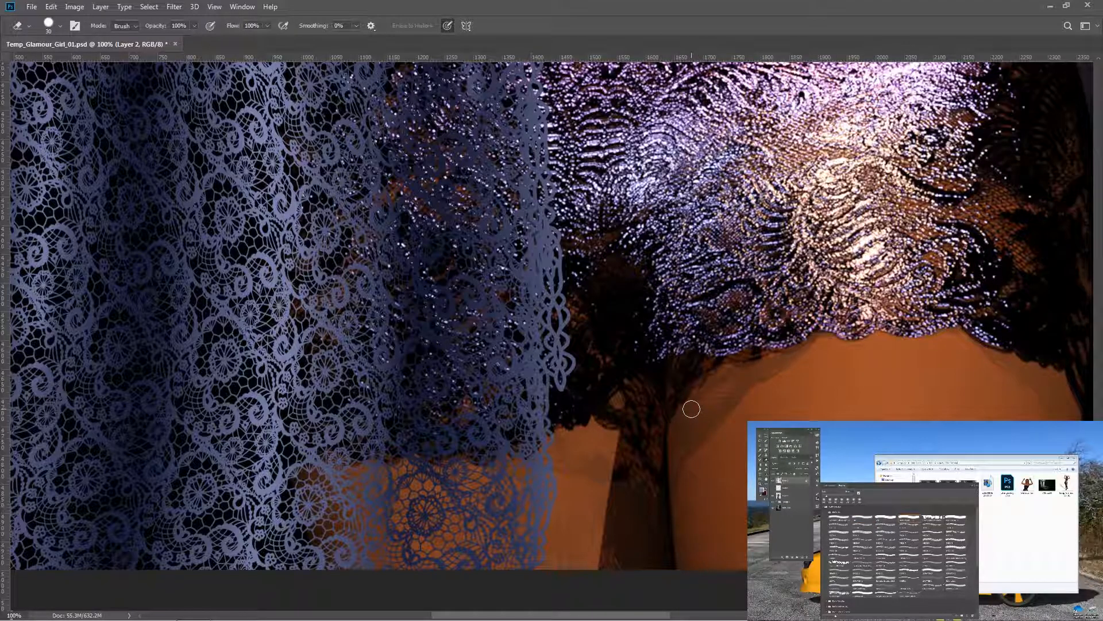
{"action": "left_click_drag", "start_coordinate": [562, 250], "coordinate": [563, 278]}
{"action": "key", "text": "ctrl+z"}
{"action": "mouse_move", "coordinate": [555, 238]}
{"action": "left_mouse_down"}
{"action": "mouse_move", "coordinate": [567, 380]}
{"action": "mouse_move", "coordinate": [571, 345]}
{"action": "mouse_move", "coordinate": [565, 305]}
{"action": "mouse_move", "coordinate": [561, 393]}
{"action": "mouse_move", "coordinate": [557, 310]}
{"action": "left_mouse_up"}
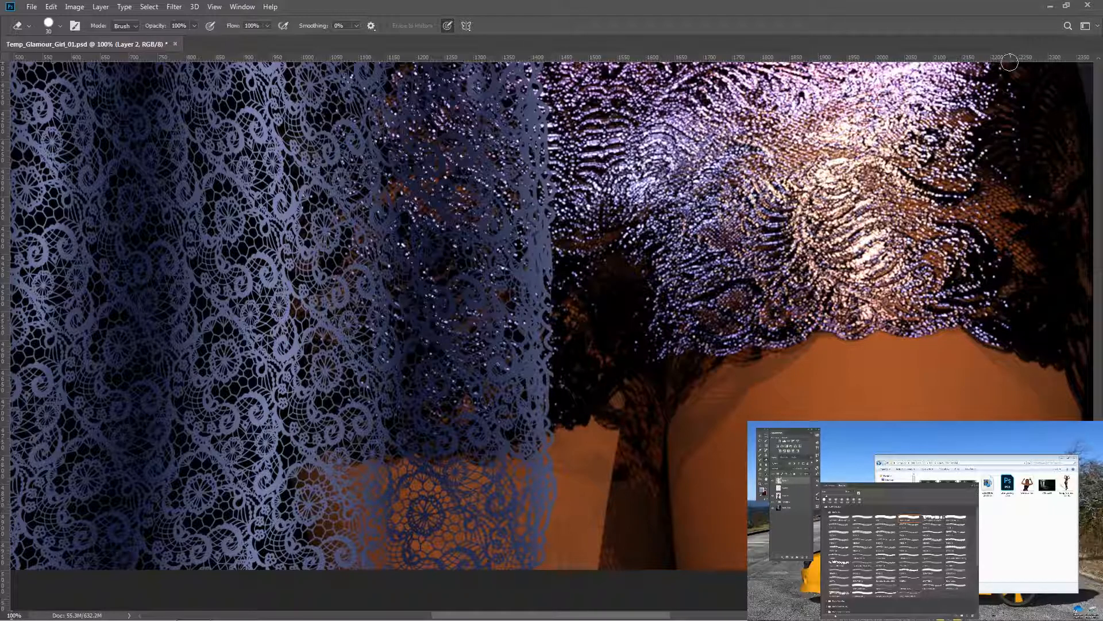
Repaint small lace scallops along the erased edge with a size 8 brush in blue sampled from the curtain, then turn off airbrush build-up
{"action": "key", "text": "b"}
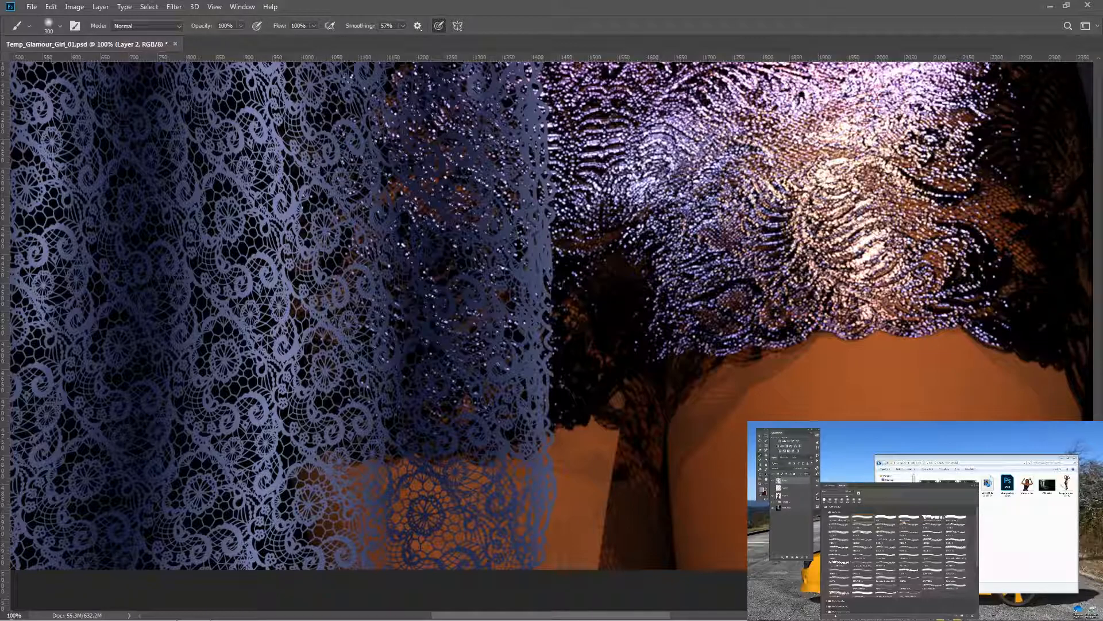
{"action": "left_click", "coordinate": [909, 518]}
{"action": "left_click", "coordinate": [546, 260], "text": "alt"}
{"action": "key", "text": "bracketleft"}
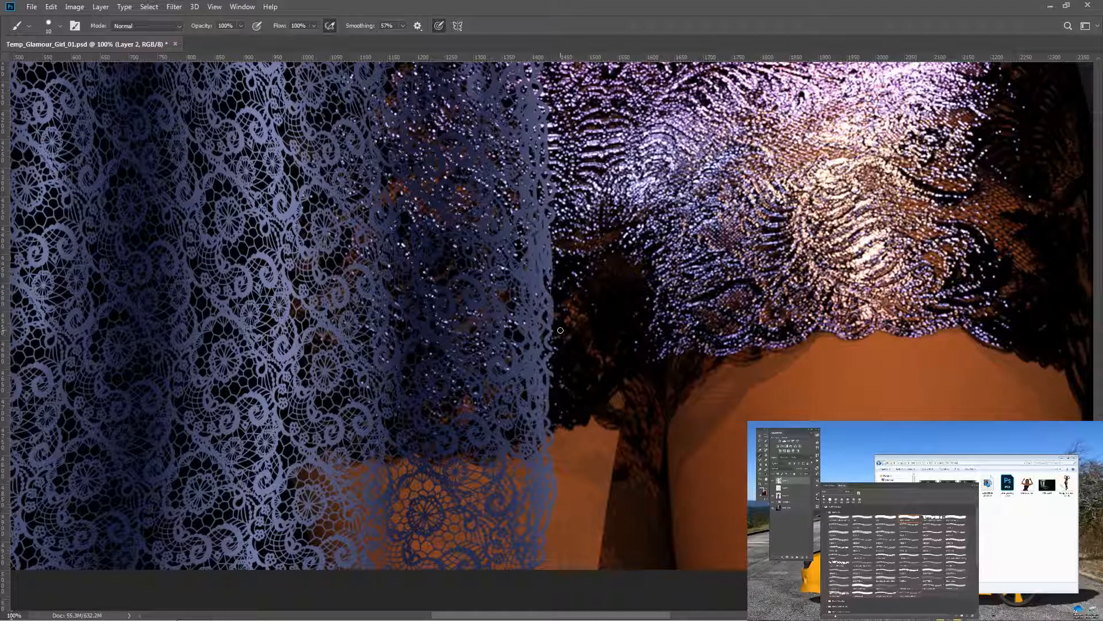
{"action": "key", "text": "bracketleft"}
{"action": "key", "text": "bracketleft"}
{"action": "mouse_move", "coordinate": [547, 355]}
{"action": "left_mouse_down"}
{"action": "mouse_move", "coordinate": [540, 378]}
{"action": "mouse_move", "coordinate": [552, 377]}
{"action": "mouse_move", "coordinate": [547, 394]}
{"action": "mouse_move", "coordinate": [553, 383]}
{"action": "mouse_move", "coordinate": [544, 370]}
{"action": "mouse_move", "coordinate": [544, 421]}
{"action": "left_mouse_up"}
{"action": "mouse_move", "coordinate": [545, 278]}
{"action": "left_mouse_down"}
{"action": "mouse_move", "coordinate": [548, 297]}
{"action": "mouse_move", "coordinate": [550, 247]}
{"action": "mouse_move", "coordinate": [551, 264]}
{"action": "mouse_move", "coordinate": [557, 256]}
{"action": "left_mouse_up"}
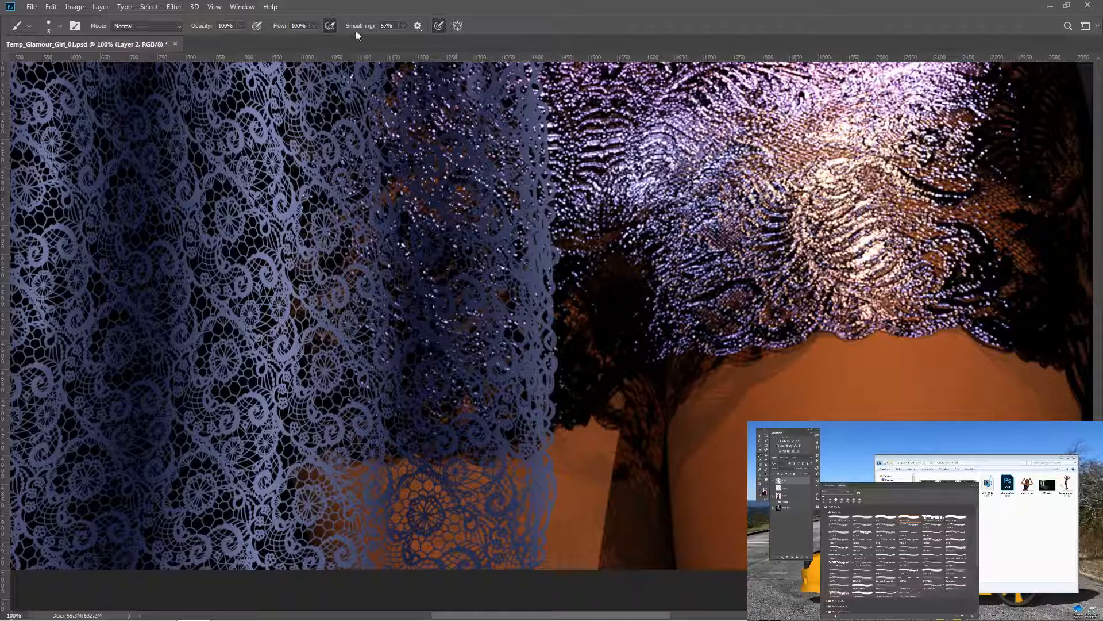
{"action": "left_click", "coordinate": [330, 26]}
Duplicate the curtain layer and place the copy beneath the original
{"action": "key", "text": "ctrl+0"}
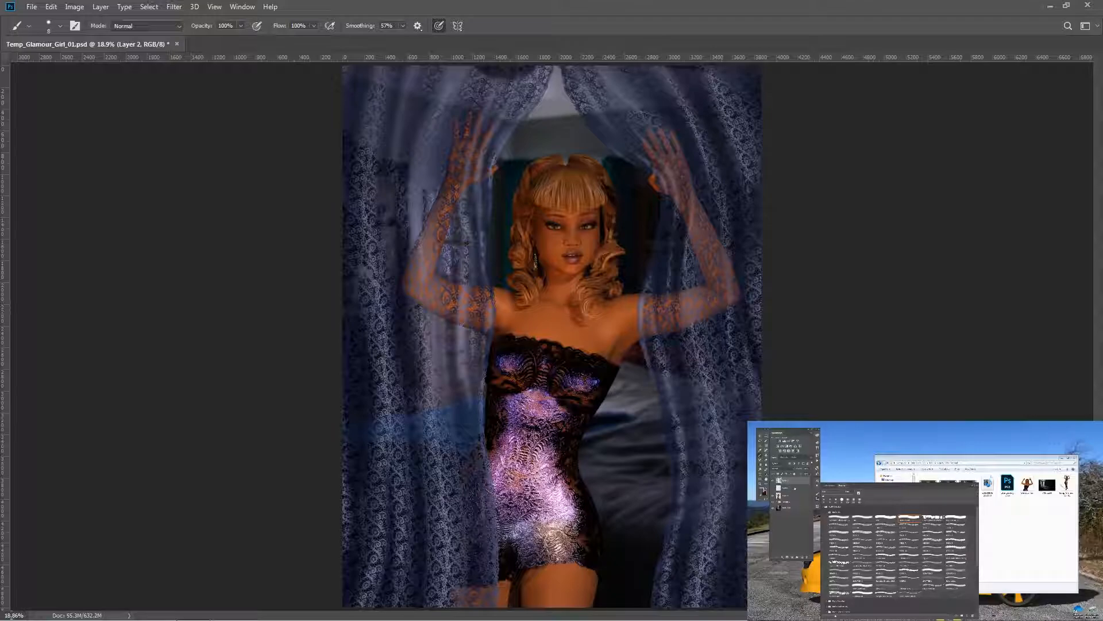
{"action": "key", "text": "ctrl+j"}
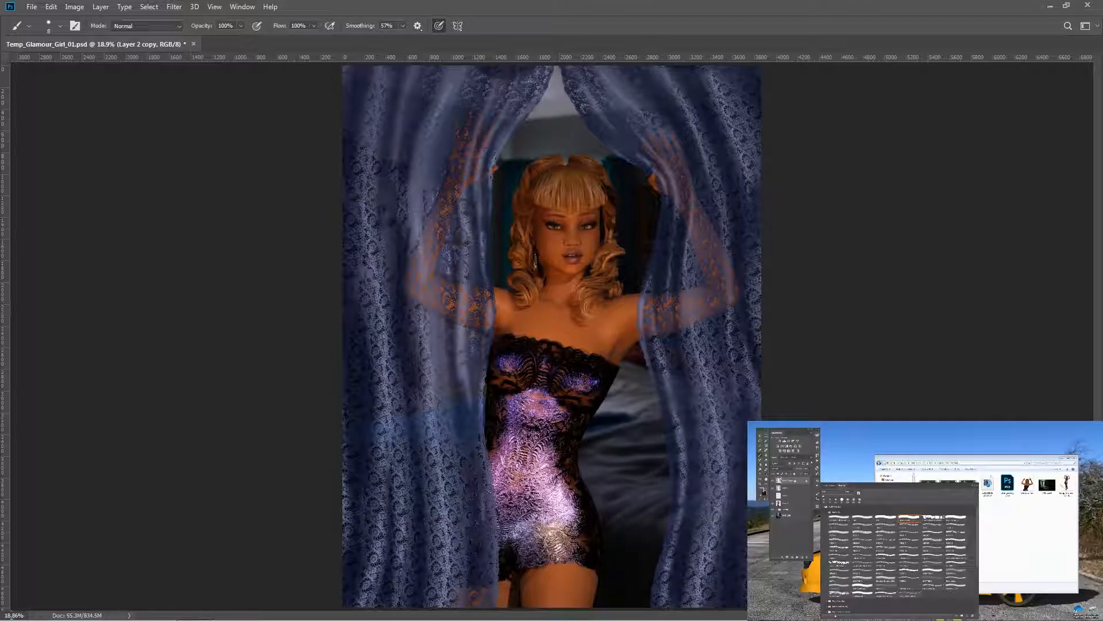
{"action": "left_click_drag", "start_coordinate": [795, 481], "coordinate": [794, 489]}
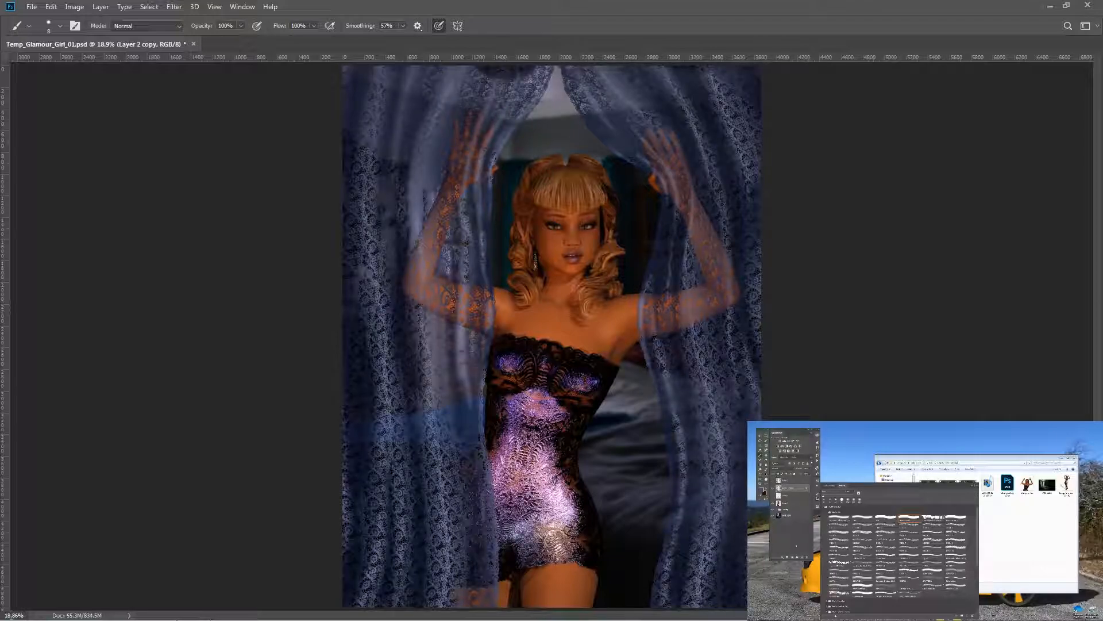
Set the foreground color to the skin-shadow brown 742c10 sampled from the neck and give the lace copy a darkening blend mode
{"action": "left_click", "coordinate": [762, 490]}
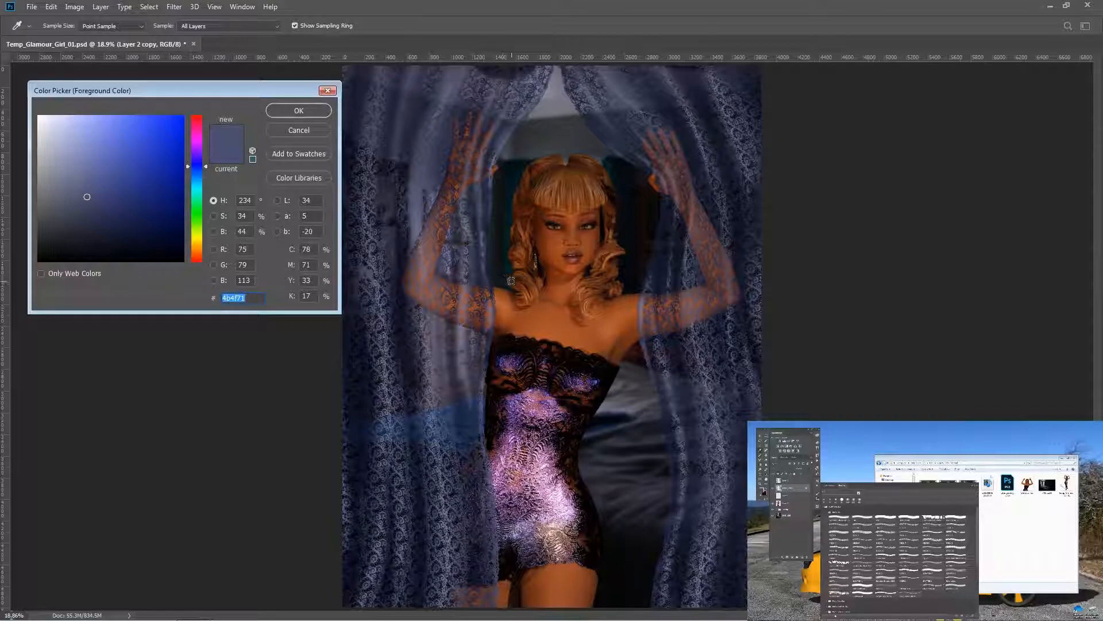
{"action": "left_click", "coordinate": [554, 280]}
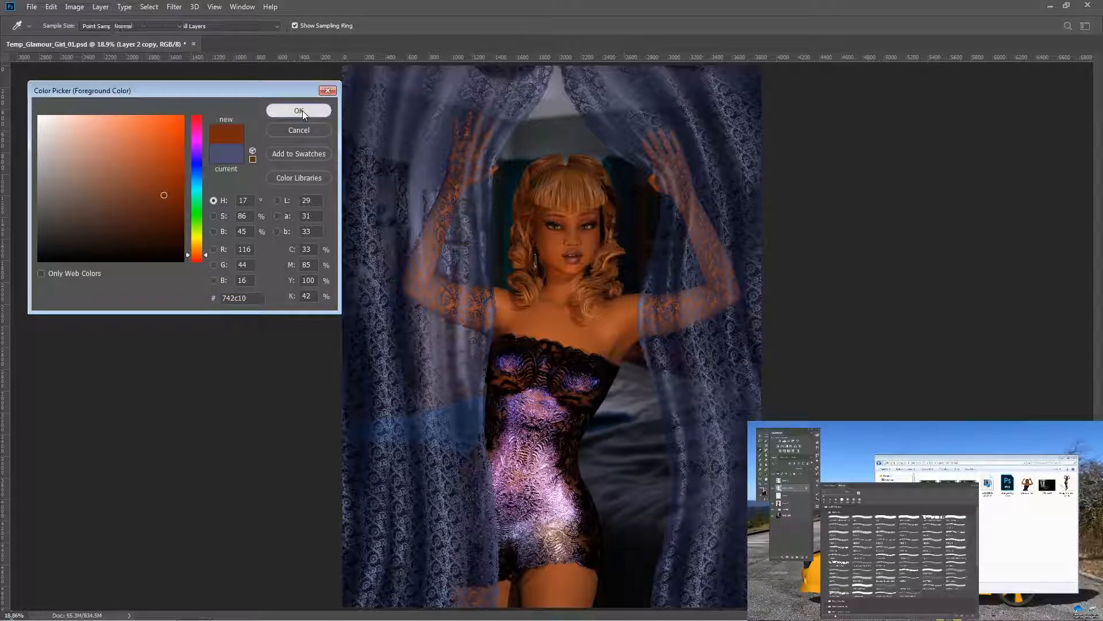
{"action": "left_click", "coordinate": [302, 110]}
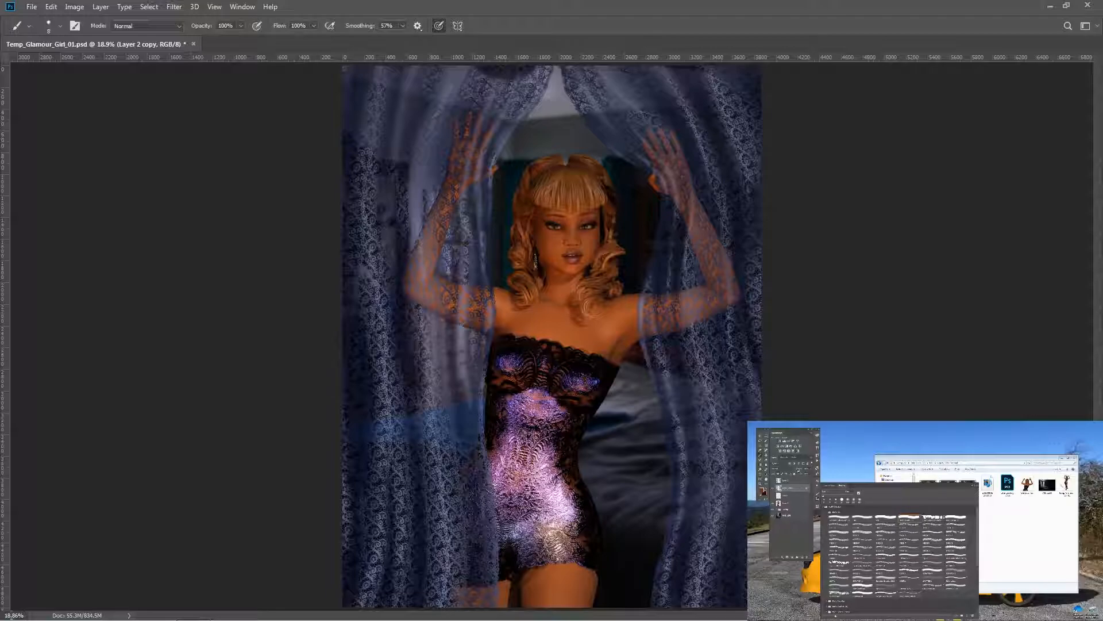
{"action": "left_click", "coordinate": [785, 468]}
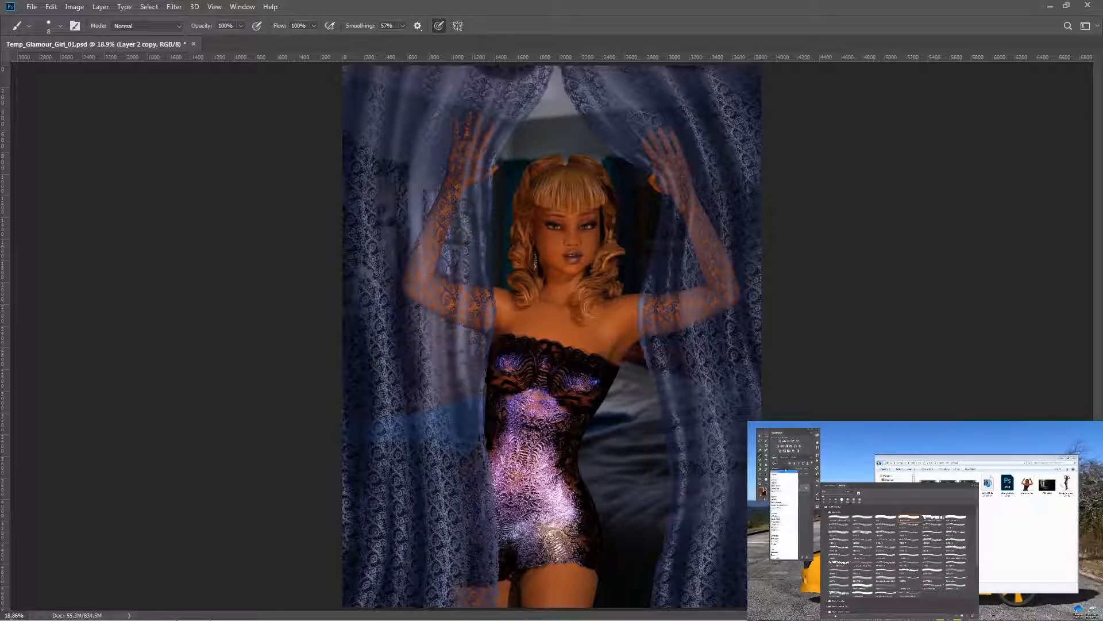
{"action": "left_click", "coordinate": [779, 482]}
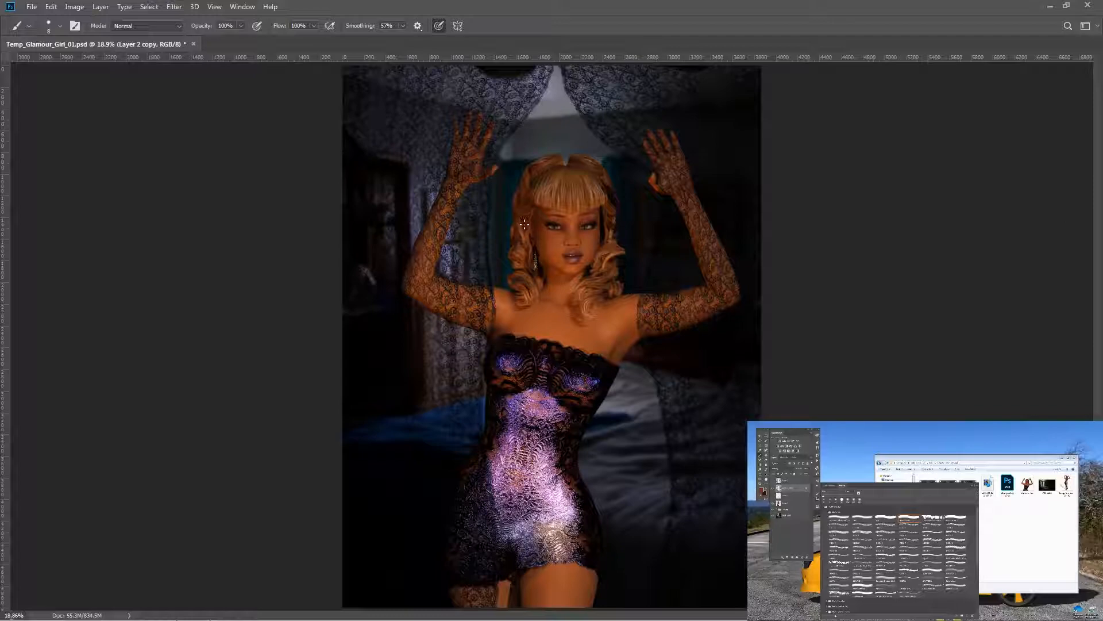
Recolor the lace copy brown across both curtains with the soft brush enlarged to size 1000
{"action": "left_click", "coordinate": [868, 521]}
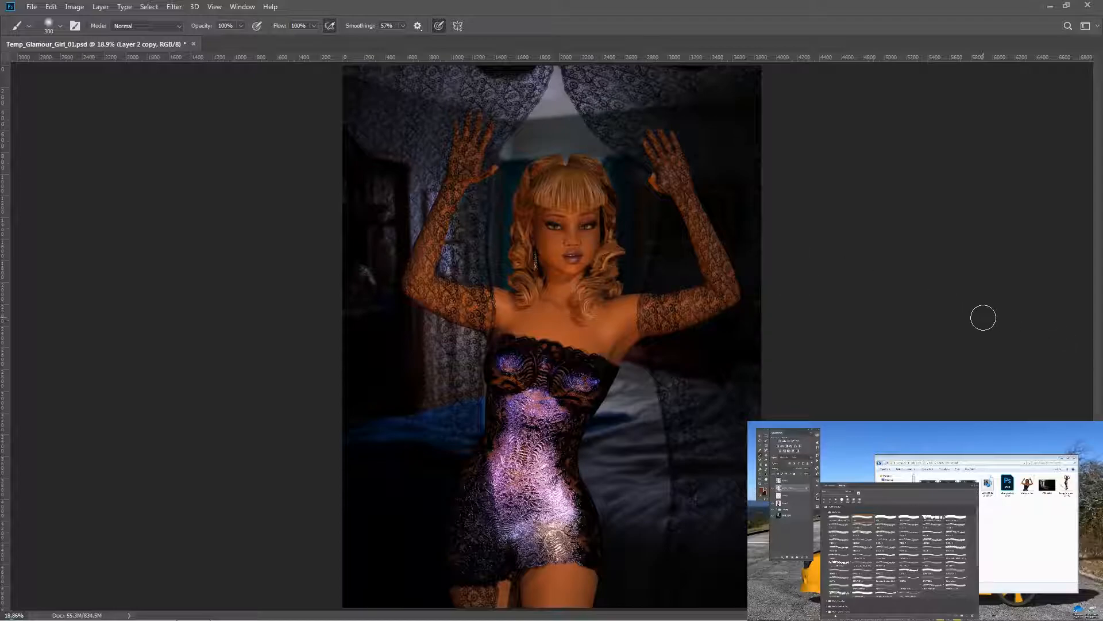
{"action": "key", "text": "bracketright"}
{"action": "key", "text": "bracketright"}
{"action": "key", "text": "bracketright"}
{"action": "key", "text": "bracketright"}
{"action": "key", "text": "bracketright"}
{"action": "key", "text": "bracketright"}
{"action": "key", "text": "bracketright"}
{"action": "mouse_move", "coordinate": [442, 275]}
{"action": "left_mouse_down"}
{"action": "mouse_move", "coordinate": [437, 174]}
{"action": "mouse_move", "coordinate": [418, 281]}
{"action": "mouse_move", "coordinate": [494, 304]}
{"action": "mouse_move", "coordinate": [449, 282]}
{"action": "mouse_move", "coordinate": [461, 266]}
{"action": "mouse_move", "coordinate": [457, 299]}
{"action": "left_mouse_up"}
{"action": "mouse_move", "coordinate": [447, 302]}
{"action": "left_mouse_down"}
{"action": "mouse_move", "coordinate": [474, 595]}
{"action": "mouse_move", "coordinate": [452, 541]}
{"action": "mouse_move", "coordinate": [455, 566]}
{"action": "mouse_move", "coordinate": [472, 579]}
{"action": "mouse_move", "coordinate": [461, 548]}
{"action": "left_mouse_up"}
{"action": "mouse_move", "coordinate": [534, 83]}
{"action": "left_mouse_down"}
{"action": "mouse_move", "coordinate": [597, 95]}
{"action": "mouse_move", "coordinate": [640, 129]}
{"action": "mouse_move", "coordinate": [699, 226]}
{"action": "mouse_move", "coordinate": [647, 155]}
{"action": "mouse_move", "coordinate": [681, 222]}
{"action": "mouse_move", "coordinate": [732, 278]}
{"action": "mouse_move", "coordinate": [669, 186]}
{"action": "mouse_move", "coordinate": [733, 284]}
{"action": "mouse_move", "coordinate": [635, 322]}
{"action": "mouse_move", "coordinate": [657, 322]}
{"action": "mouse_move", "coordinate": [681, 417]}
{"action": "mouse_move", "coordinate": [692, 313]}
{"action": "mouse_move", "coordinate": [720, 258]}
{"action": "mouse_move", "coordinate": [711, 203]}
{"action": "mouse_move", "coordinate": [666, 136]}
{"action": "mouse_move", "coordinate": [741, 273]}
{"action": "mouse_move", "coordinate": [737, 320]}
{"action": "mouse_move", "coordinate": [686, 151]}
{"action": "mouse_move", "coordinate": [621, 98]}
{"action": "left_mouse_up"}
{"action": "mouse_move", "coordinate": [459, 108]}
{"action": "left_mouse_down"}
{"action": "mouse_move", "coordinate": [441, 253]}
{"action": "mouse_move", "coordinate": [449, 244]}
{"action": "mouse_move", "coordinate": [406, 287]}
{"action": "mouse_move", "coordinate": [434, 283]}
{"action": "mouse_move", "coordinate": [422, 313]}
{"action": "mouse_move", "coordinate": [415, 273]}
{"action": "mouse_move", "coordinate": [449, 160]}
{"action": "mouse_move", "coordinate": [419, 330]}
{"action": "mouse_move", "coordinate": [454, 337]}
{"action": "mouse_move", "coordinate": [470, 317]}
{"action": "left_mouse_up"}
{"action": "mouse_move", "coordinate": [448, 584]}
{"action": "left_mouse_down"}
{"action": "mouse_move", "coordinate": [449, 557]}
{"action": "mouse_move", "coordinate": [464, 589]}
{"action": "mouse_move", "coordinate": [464, 541]}
{"action": "mouse_move", "coordinate": [480, 562]}
{"action": "mouse_move", "coordinate": [454, 551]}
{"action": "mouse_move", "coordinate": [475, 537]}
{"action": "left_mouse_up"}
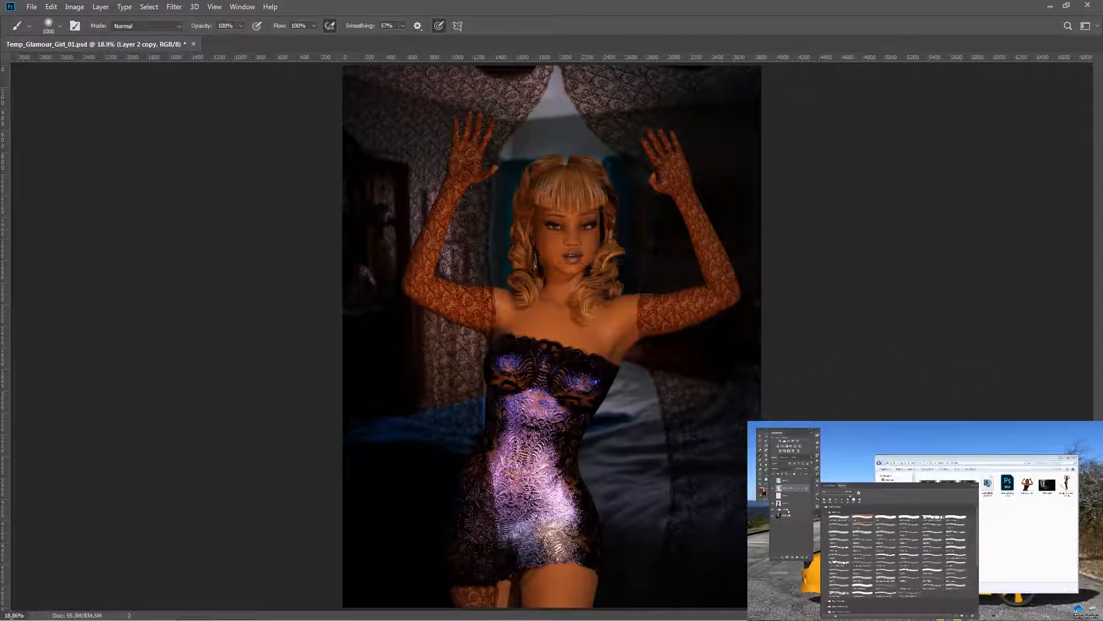
Lower the brown lace copy's opacity and show the original curtain layer, toggling it to compare
{"action": "key", "text": "ctrl+plus"}
{"action": "key", "text": "ctrl+plus"}
{"action": "key", "text": "ctrl+plus"}
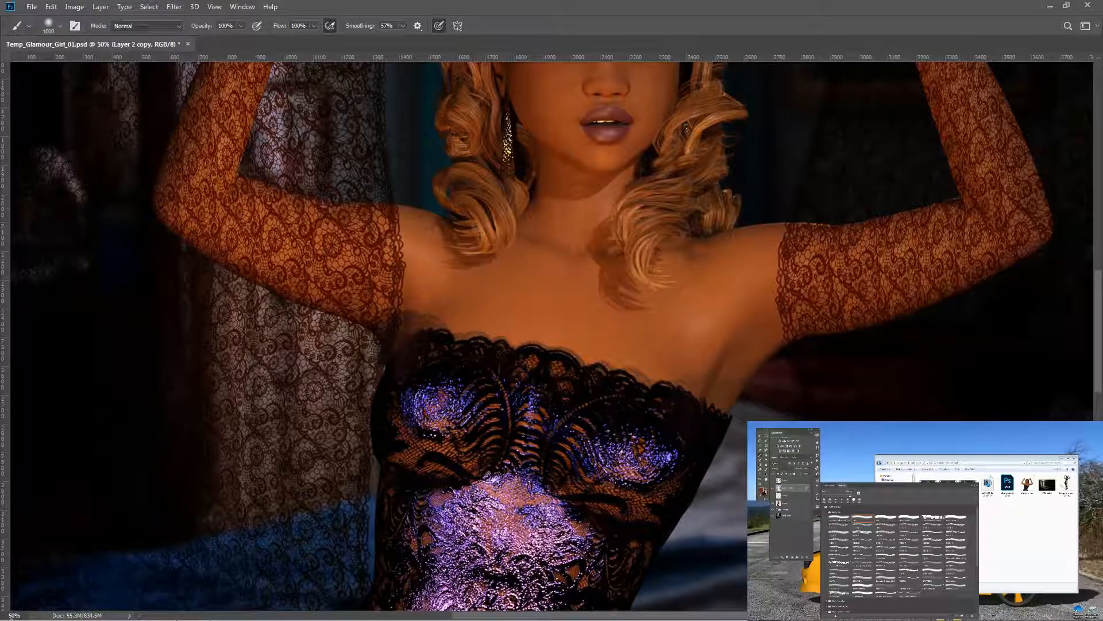
{"action": "left_click_drag", "start_coordinate": [822, 202], "coordinate": [667, 397]}
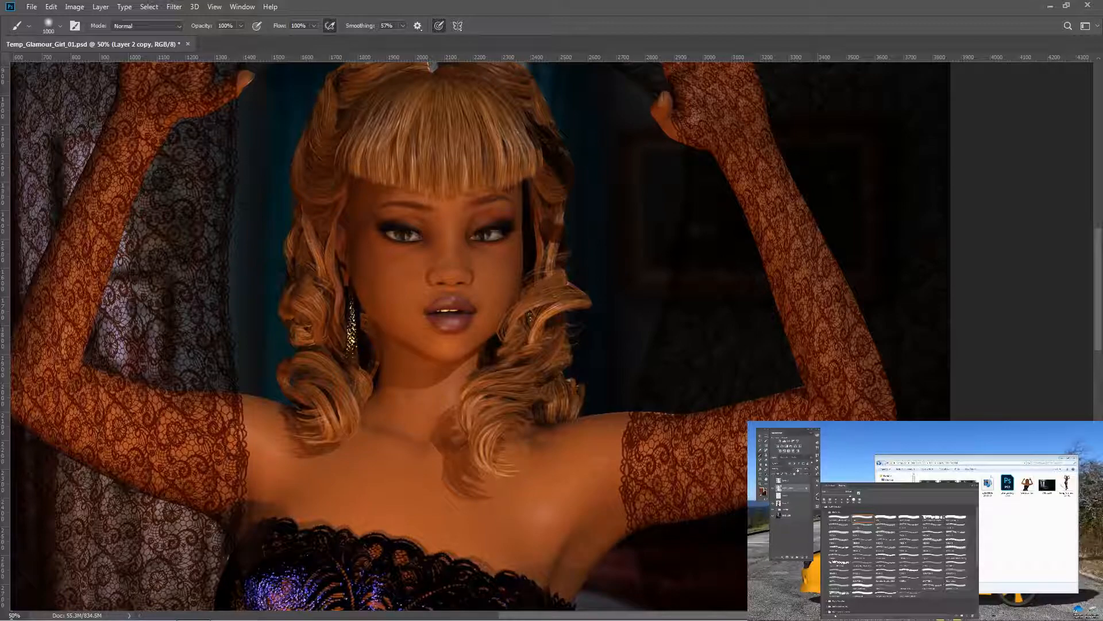
{"action": "left_click_drag", "start_coordinate": [798, 470], "coordinate": [788, 471]}
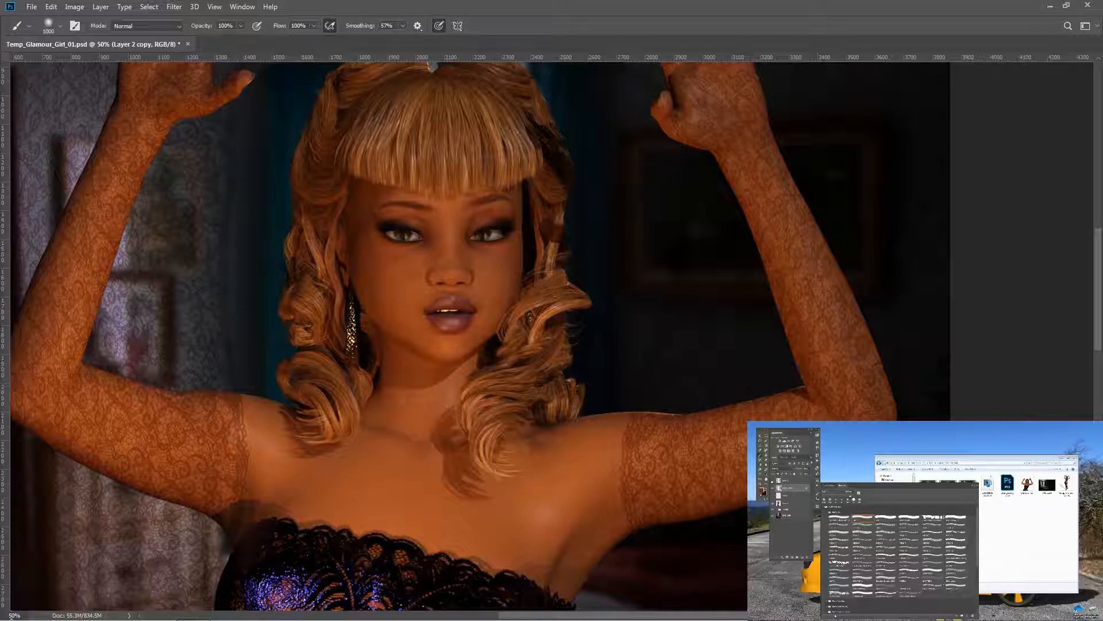
{"action": "left_click", "coordinate": [772, 481]}
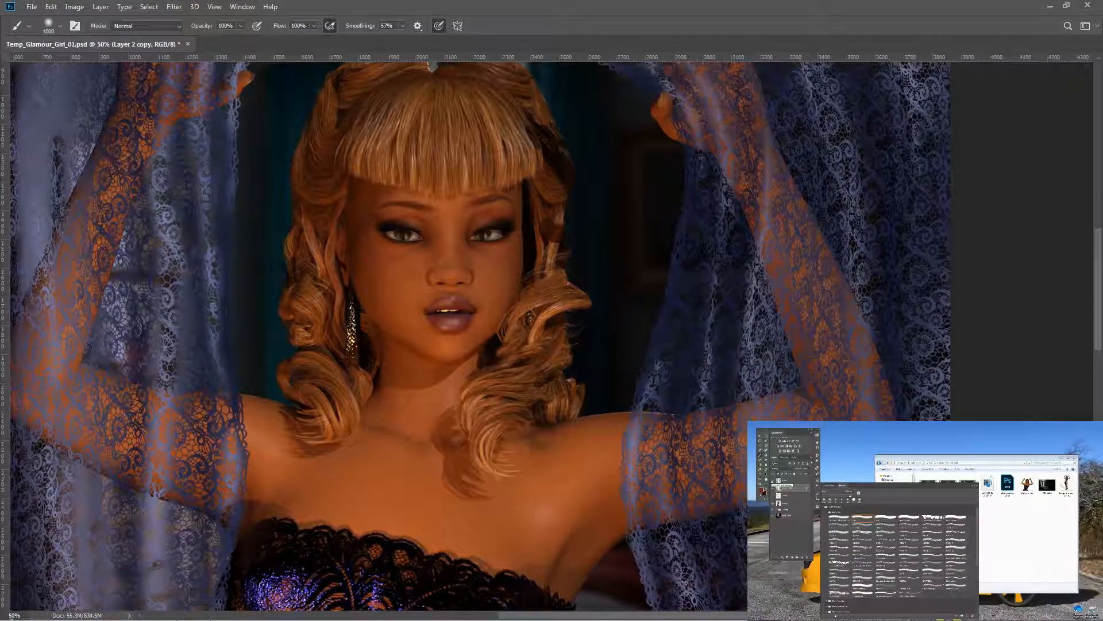
{"action": "left_click", "coordinate": [772, 482]}
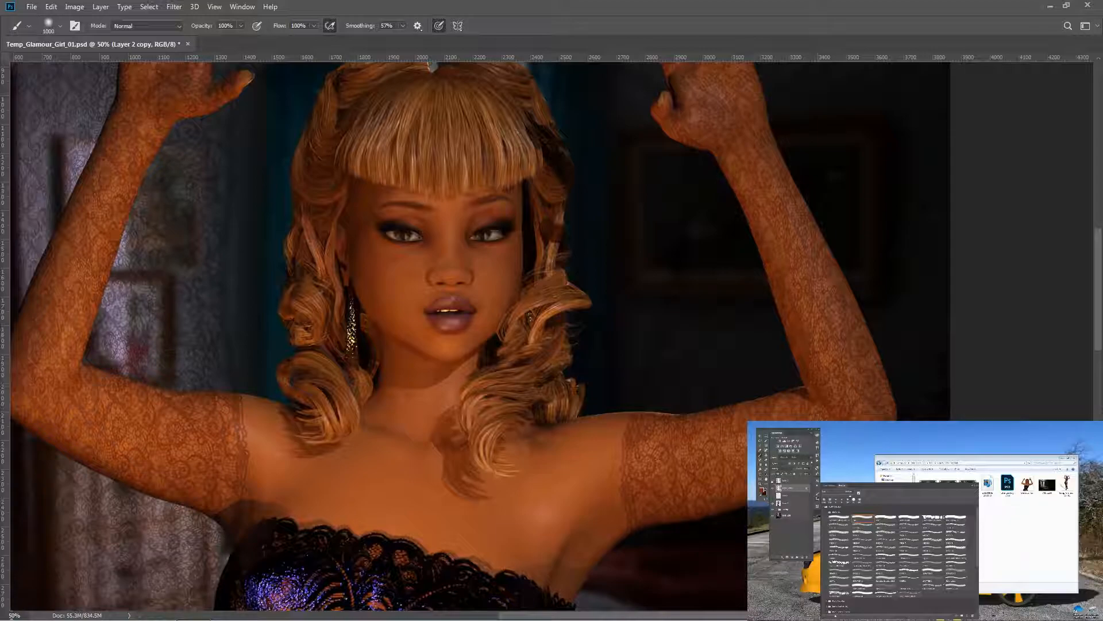
{"action": "left_click", "coordinate": [772, 481]}
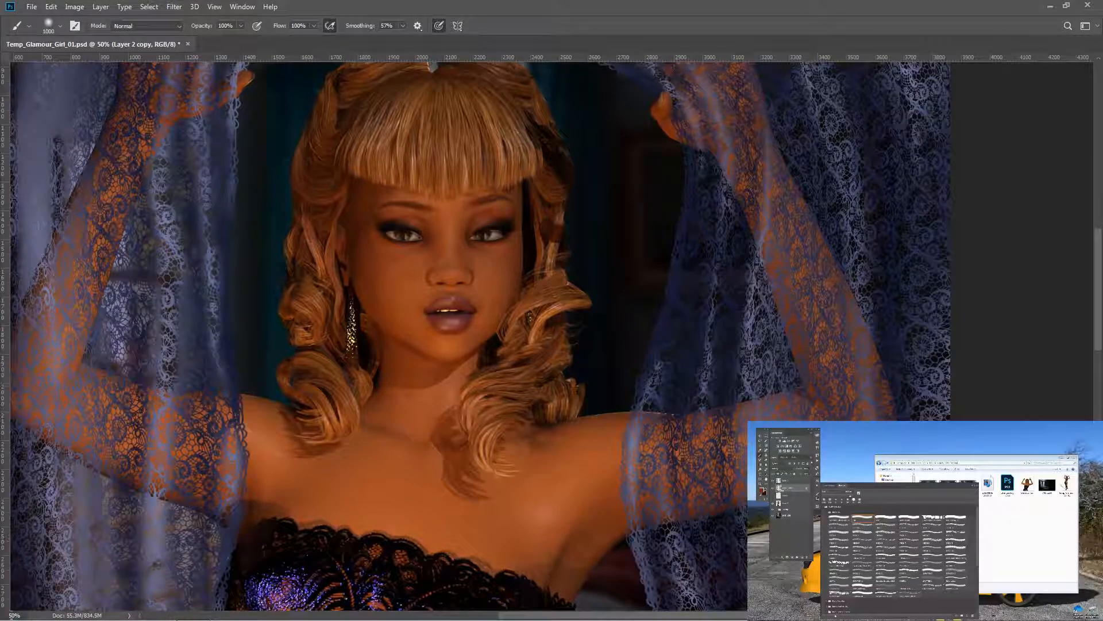
Shift the brown lace copy slightly left so it falls as a shadow beside the right curtain's inner edge on the arm
{"action": "key", "text": "v"}
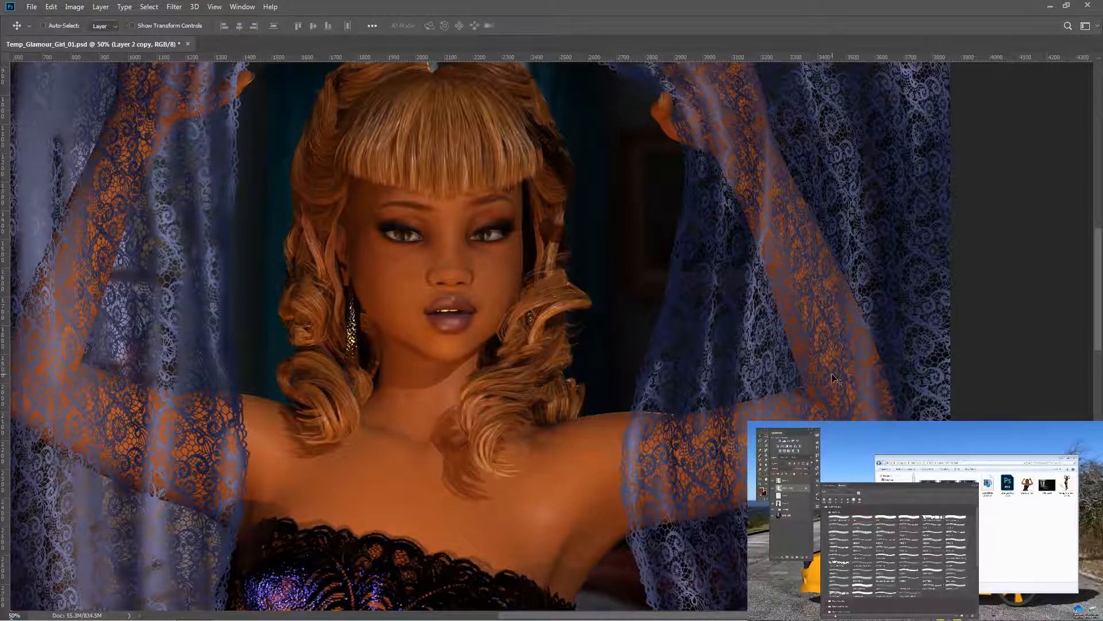
{"action": "left_click_drag", "start_coordinate": [664, 493], "coordinate": [637, 500]}
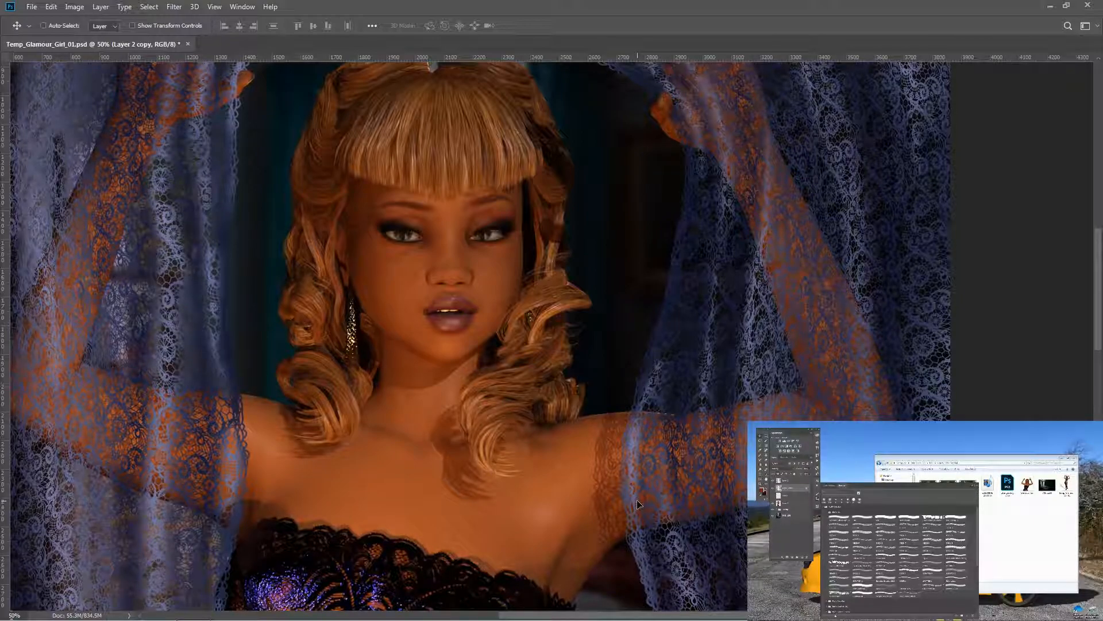
{"action": "left_click_drag", "start_coordinate": [638, 504], "coordinate": [634, 504]}
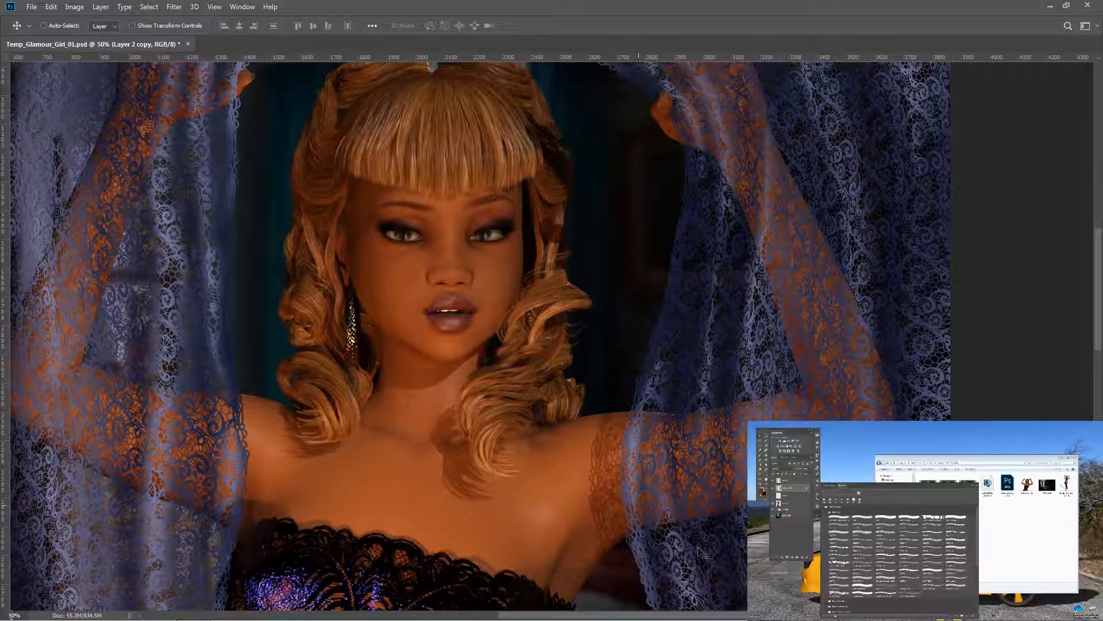
{"action": "left_click", "coordinate": [174, 7]}
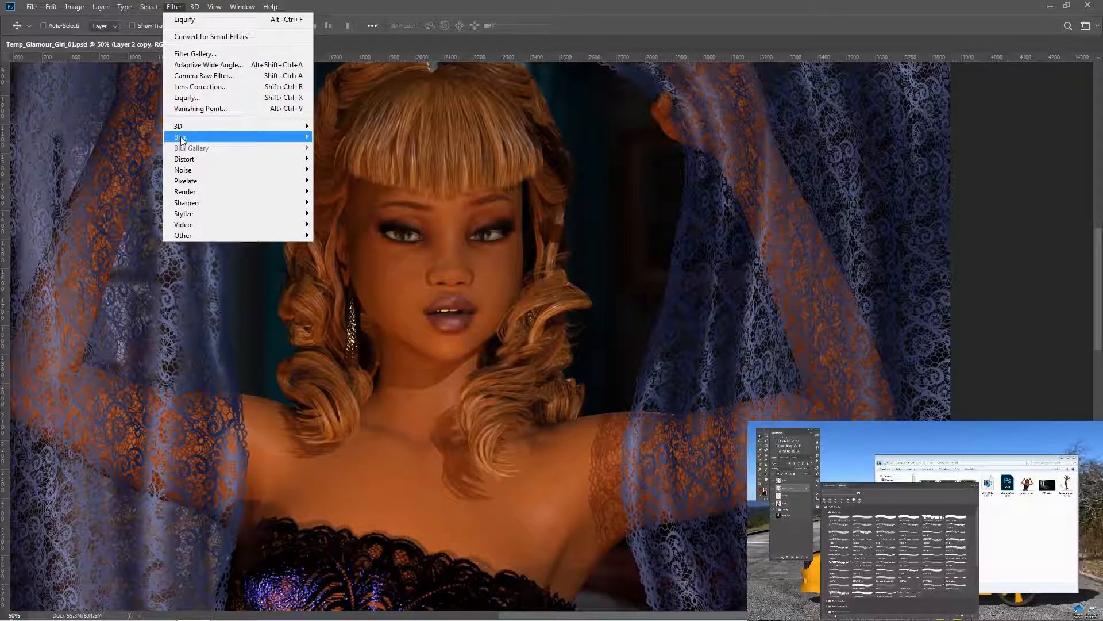
{"action": "left_click", "coordinate": [328, 180]}
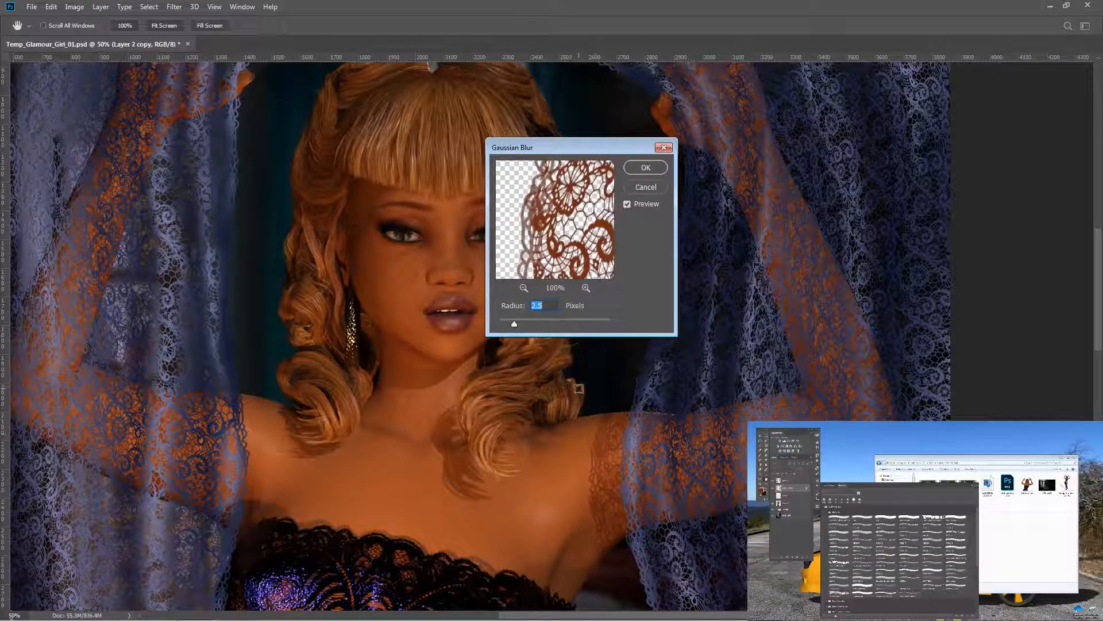
{"action": "left_click_drag", "start_coordinate": [513, 325], "coordinate": [518, 327]}
{"action": "left_click_drag", "start_coordinate": [531, 323], "coordinate": [498, 325]}
{"action": "left_click", "coordinate": [655, 187]}
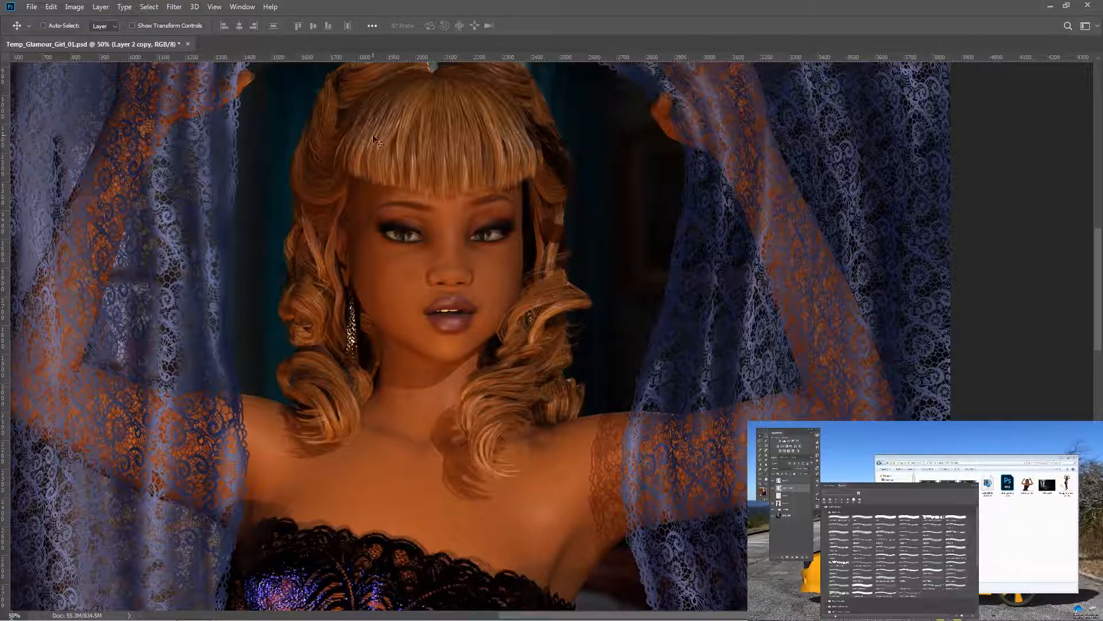
Soften the brown lace shadow layer with a Gaussian Blur of 1.2 pixels radius, previewing it at the upper arm
{"action": "left_click", "coordinate": [174, 7]}
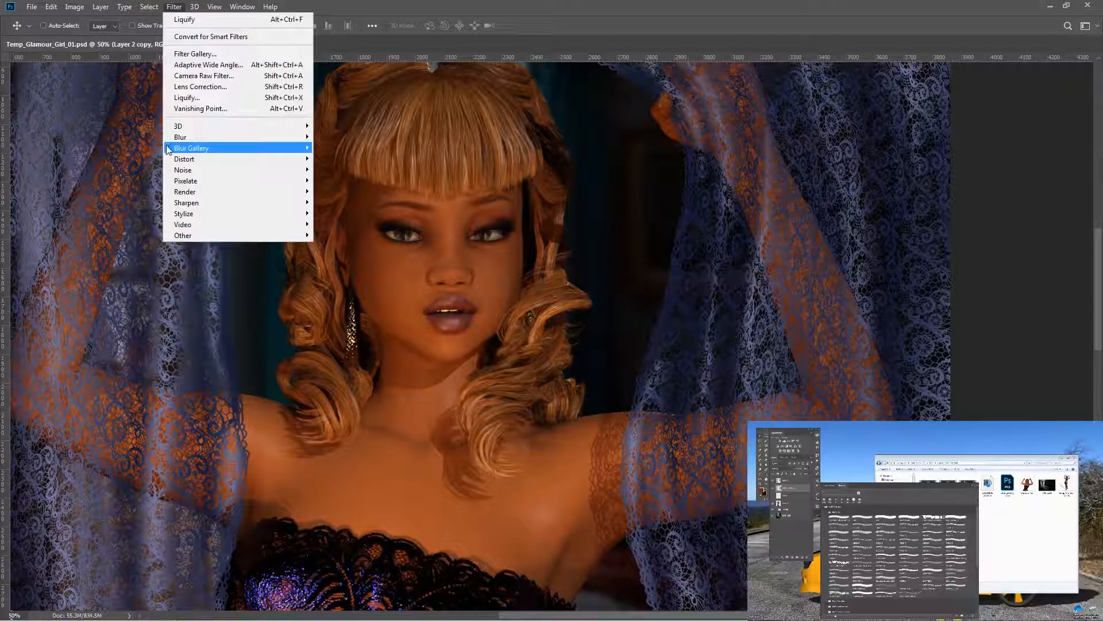
{"action": "left_click", "coordinate": [344, 180]}
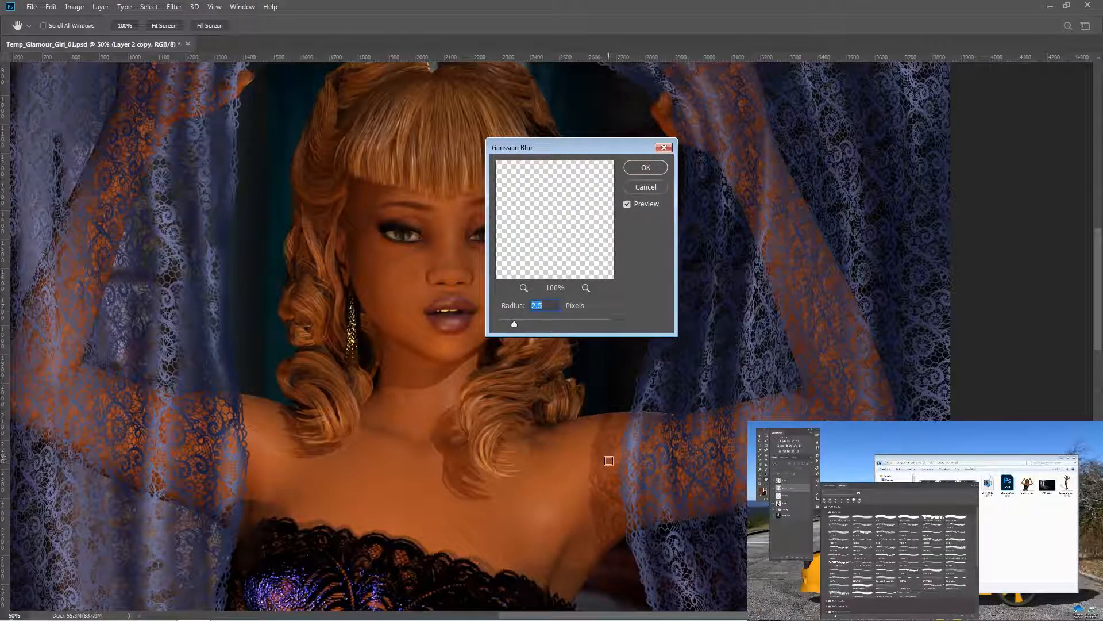
{"action": "left_click", "coordinate": [600, 465]}
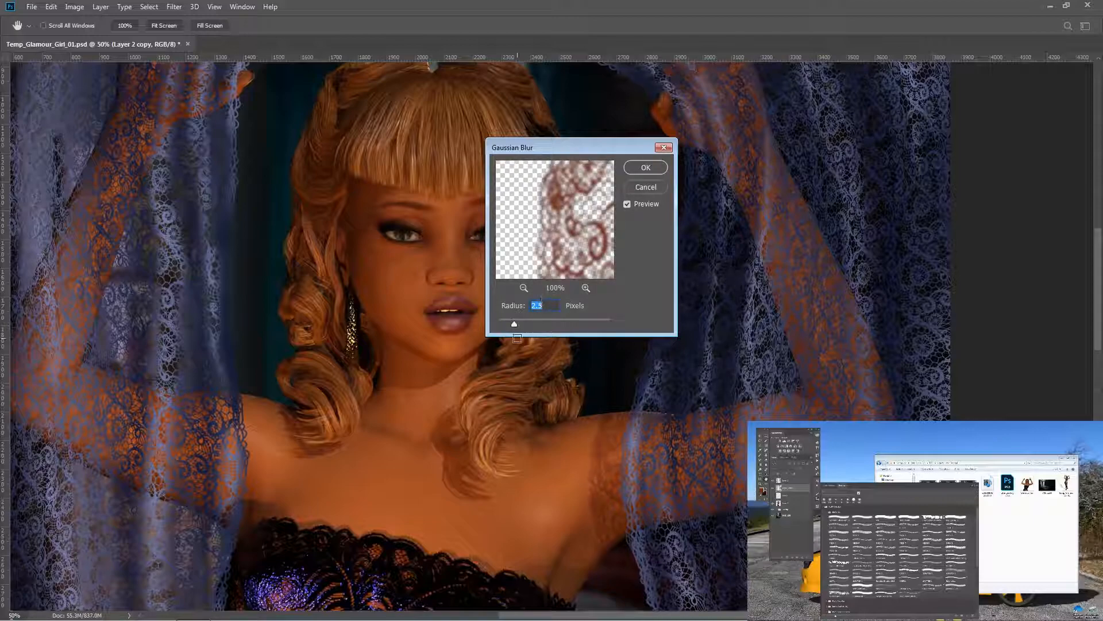
{"action": "left_click_drag", "start_coordinate": [512, 325], "coordinate": [506, 324]}
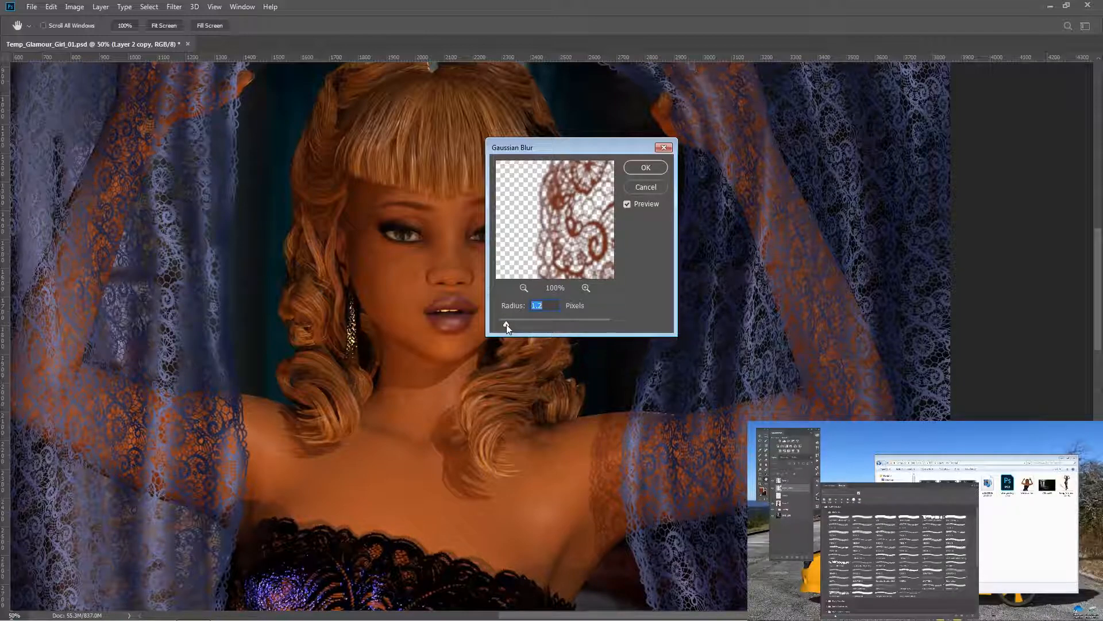
{"action": "left_click", "coordinate": [653, 168]}
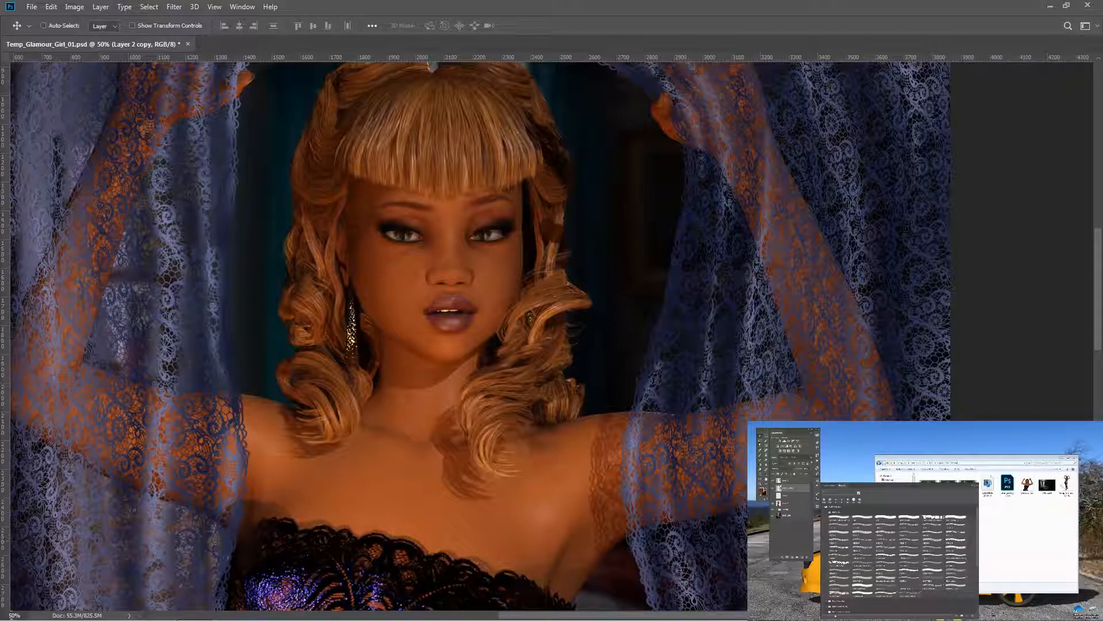
Lasso a rounded area of the brown lace shadow layer around the bent arm and elbow behind the right curtain
{"action": "key", "text": "l"}
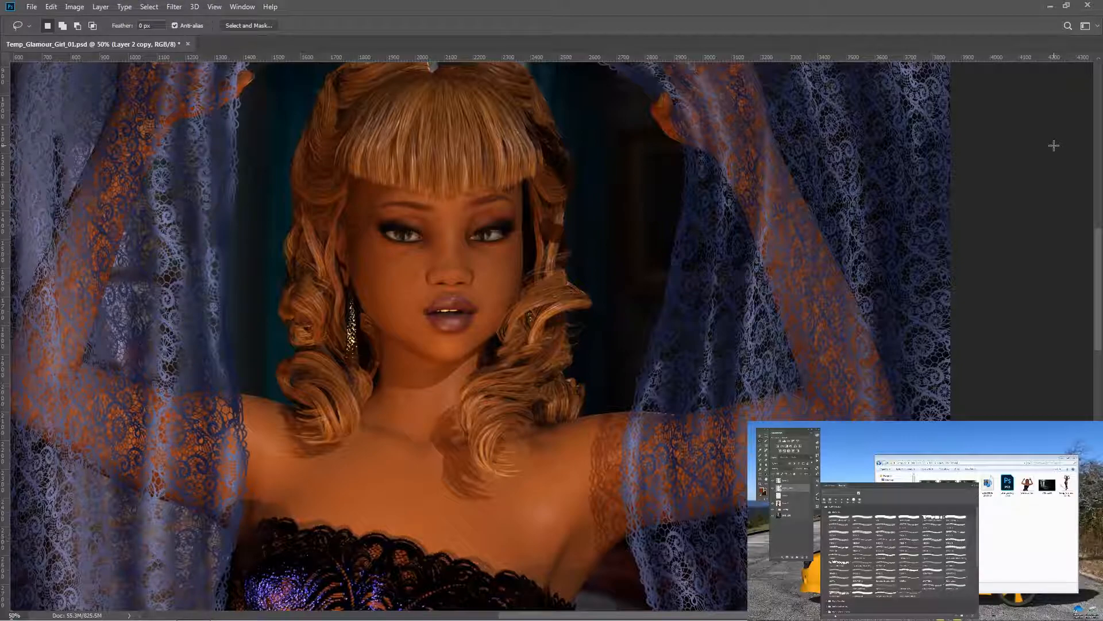
{"action": "left_click_drag", "start_coordinate": [445, 495], "coordinate": [374, 244]}
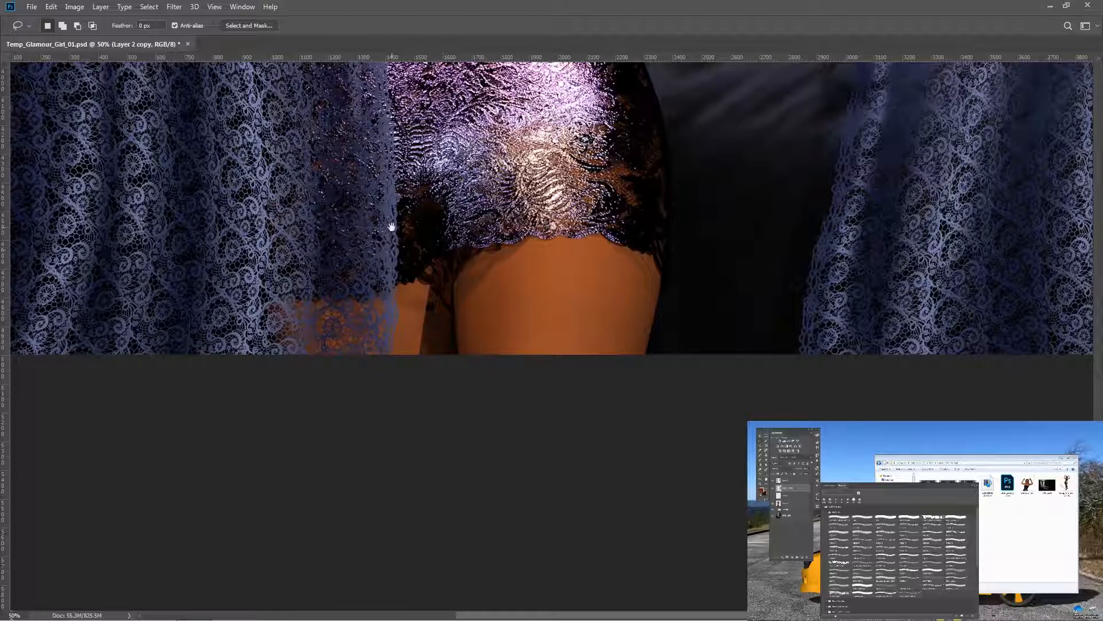
{"action": "left_click_drag", "start_coordinate": [414, 202], "coordinate": [480, 431]}
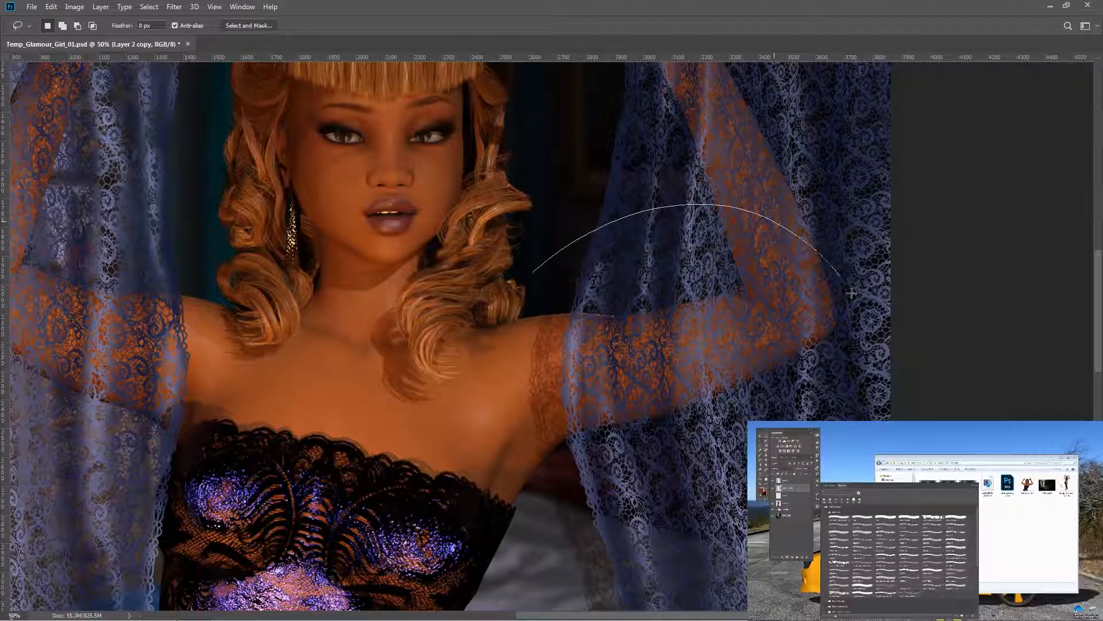
{"action": "mouse_move", "coordinate": [721, 533]}
{"action": "left_mouse_down"}
{"action": "mouse_move", "coordinate": [601, 536]}
{"action": "mouse_move", "coordinate": [524, 474]}
{"action": "mouse_move", "coordinate": [490, 386]}
{"action": "mouse_move", "coordinate": [509, 317]}
{"action": "mouse_move", "coordinate": [546, 255]}
{"action": "left_mouse_up"}
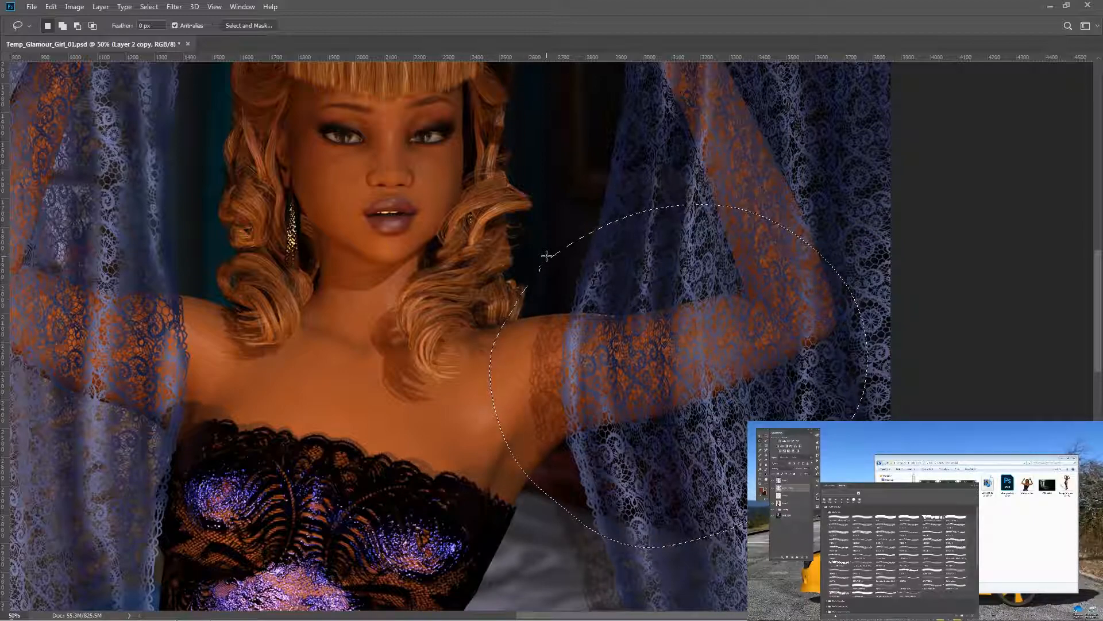
Warp the selected lace shadow, bending its inner edge across the upper arm near the shoulder
{"action": "key", "text": "ctrl+t"}
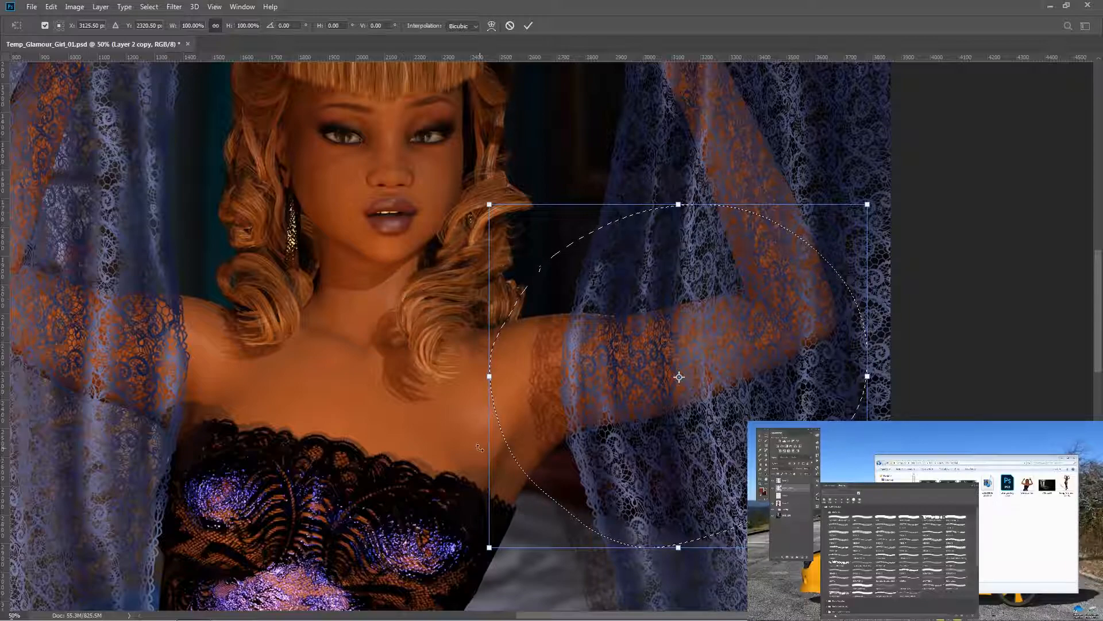
{"action": "right_click", "coordinate": [533, 516]}
{"action": "left_click", "coordinate": [555, 428]}
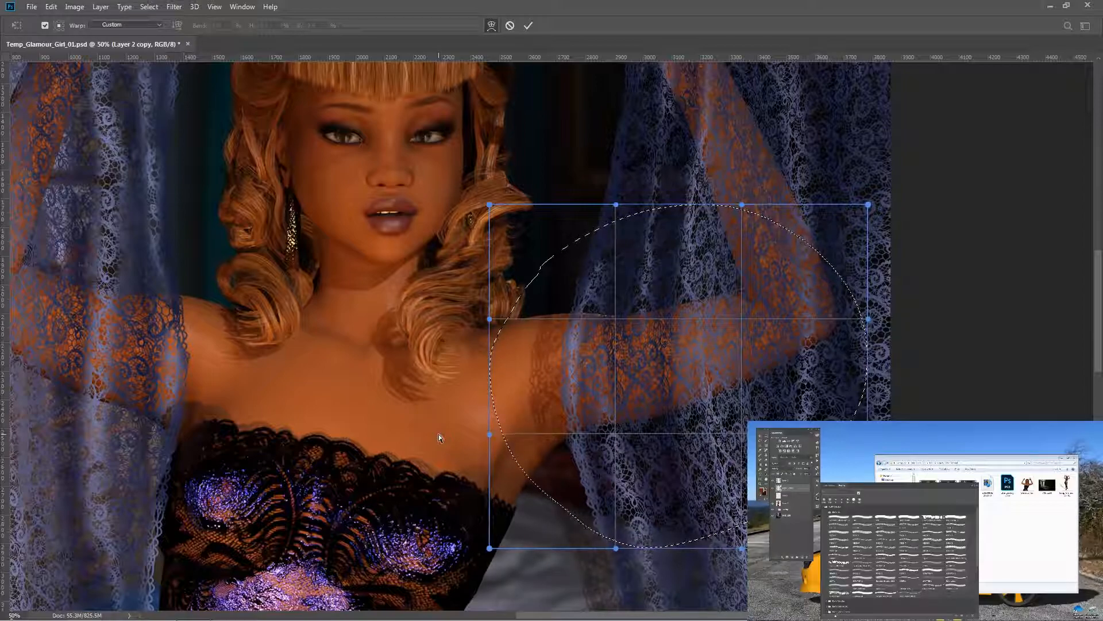
{"action": "left_click_drag", "start_coordinate": [522, 395], "coordinate": [530, 405]}
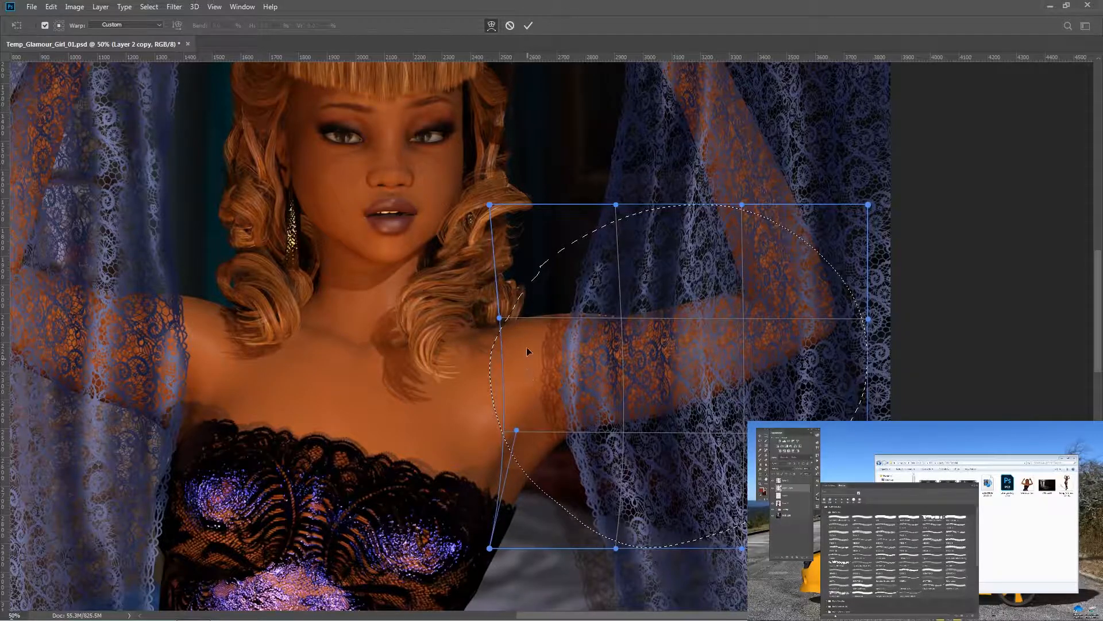
{"action": "left_click_drag", "start_coordinate": [535, 313], "coordinate": [520, 310]}
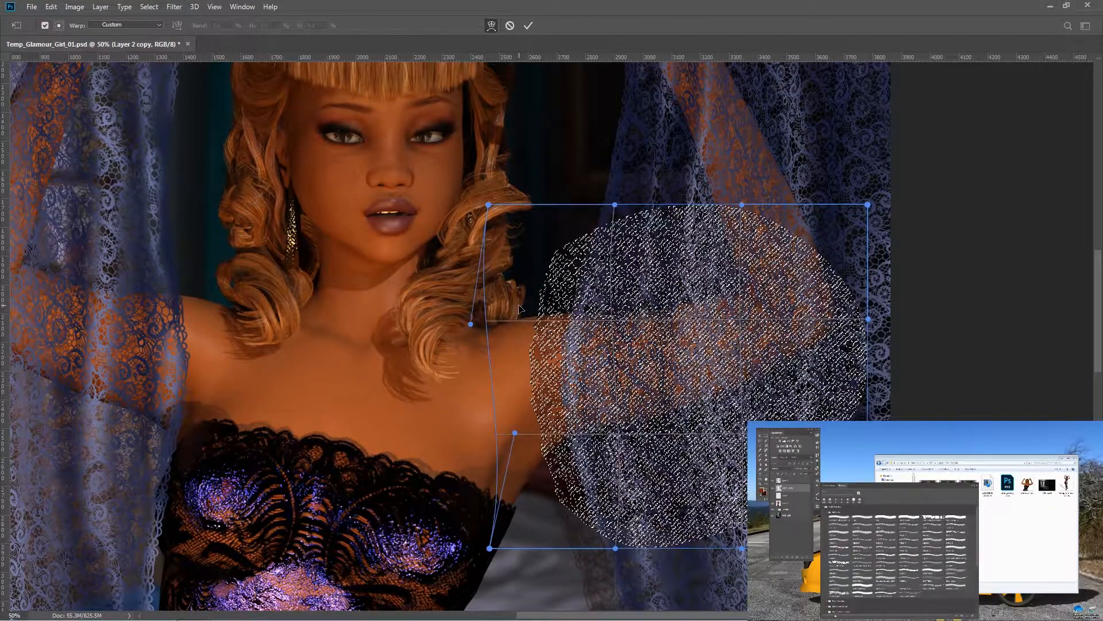
{"action": "key", "text": "Return"}
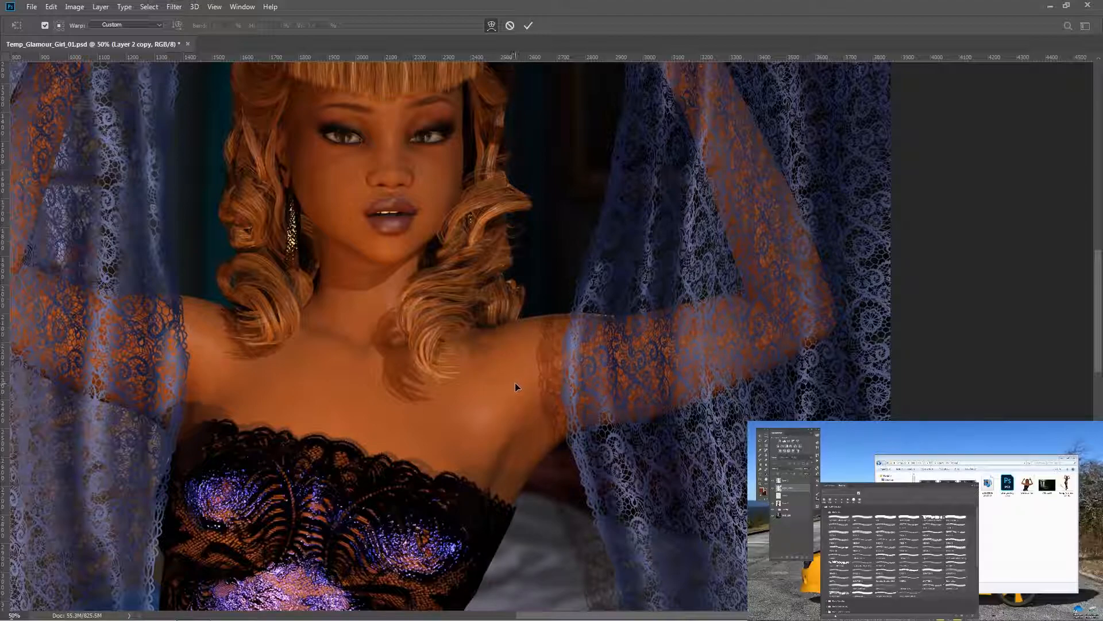
Refine the warp so the shadow's inner edge curves around the upper arm, apply it and deselect
{"action": "left_click_drag", "start_coordinate": [526, 328], "coordinate": [543, 348]}
{"action": "left_click_drag", "start_coordinate": [534, 442], "coordinate": [545, 446]}
{"action": "left_click_drag", "start_coordinate": [544, 325], "coordinate": [541, 327]}
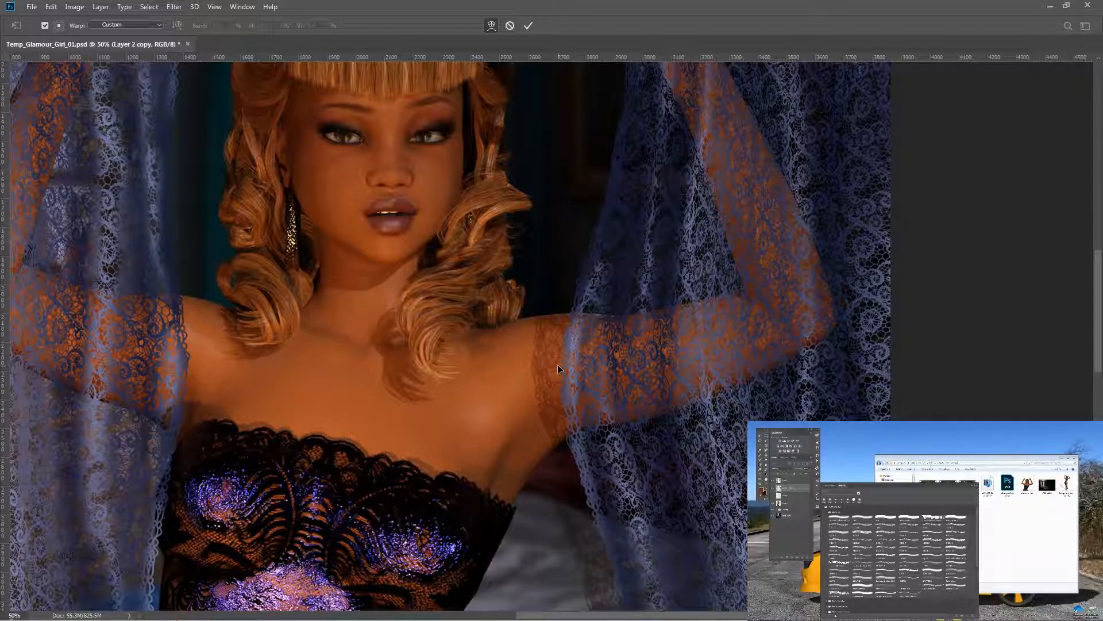
{"action": "key", "text": "ctrl+h"}
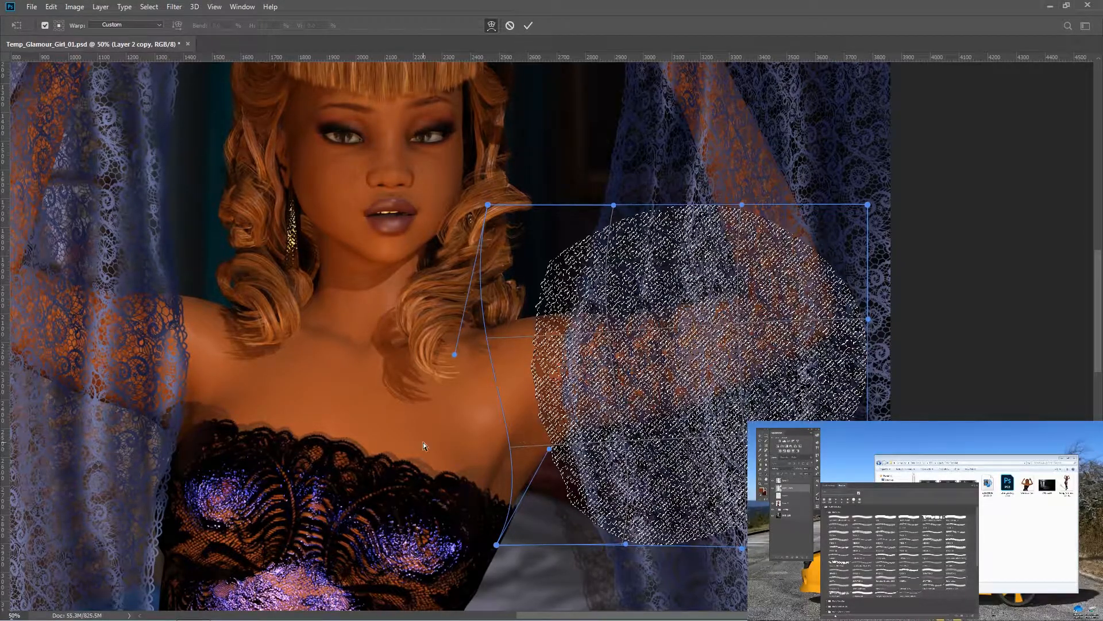
{"action": "key", "text": "ctrl+h"}
{"action": "key", "text": "Return"}
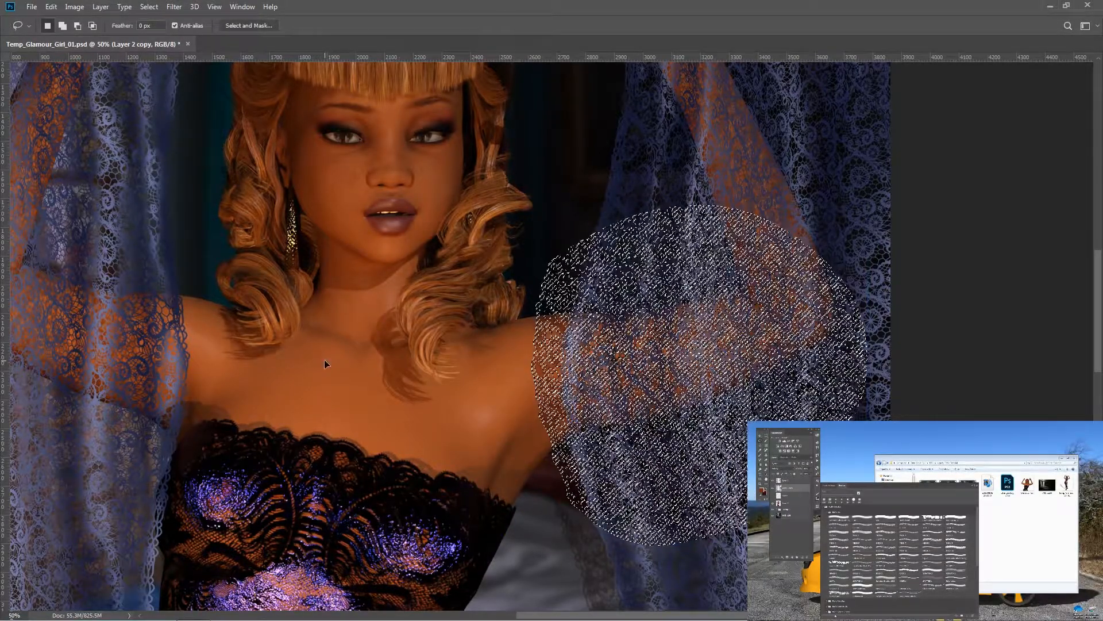
{"action": "key", "text": "ctrl+d"}
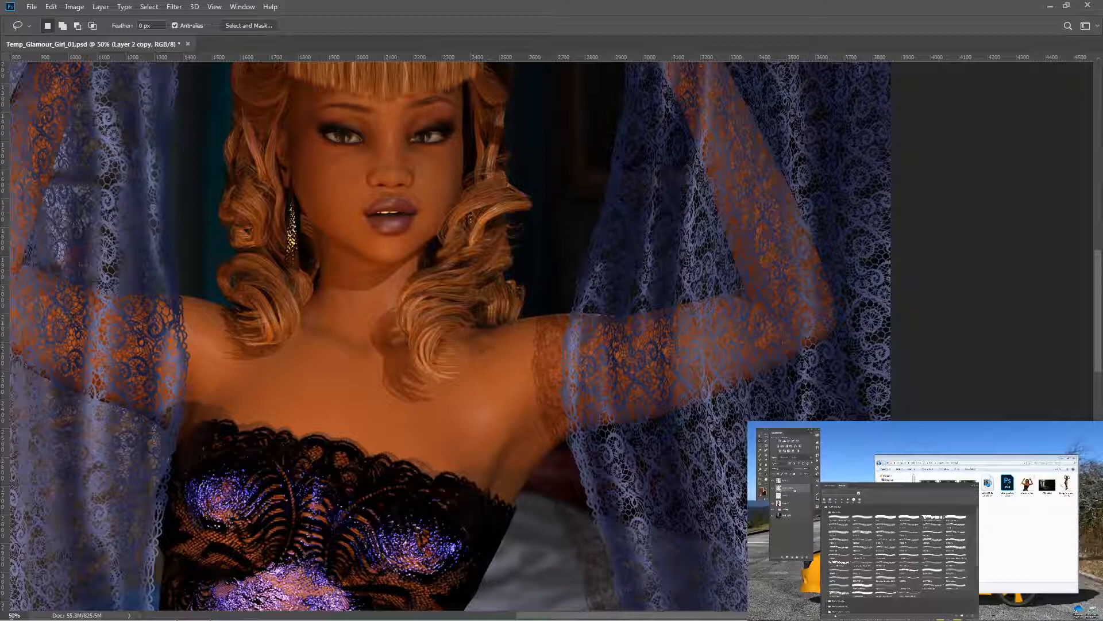
Toggle the lace shadow to compare, and mask its layer to the girl's outline using her layer's selection
{"action": "left_click", "coordinate": [772, 488]}
{"action": "left_click", "coordinate": [772, 489]}
{"action": "left_click", "coordinate": [779, 503], "text": "ctrl"}
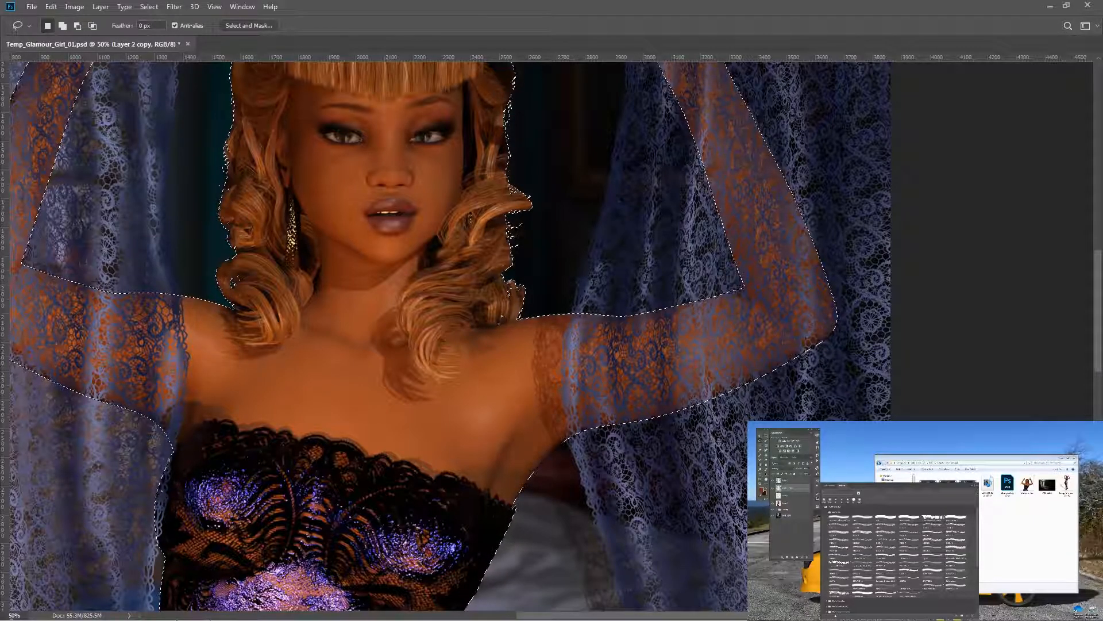
{"action": "left_click", "coordinate": [792, 556]}
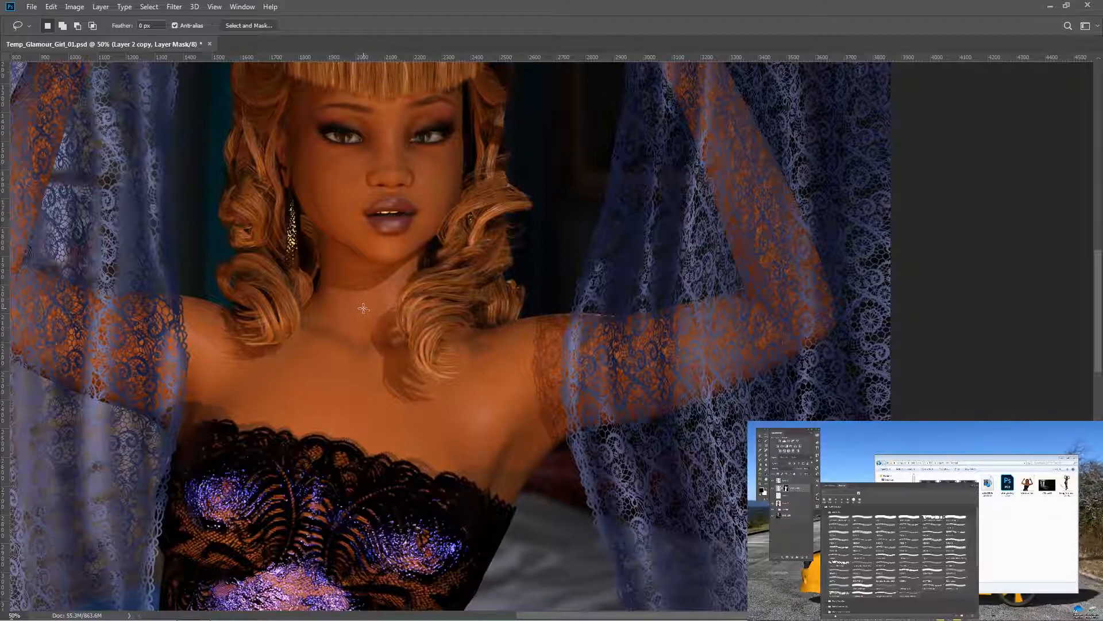
{"action": "scroll", "coordinate": [365, 306], "scroll_direction": "down", "scroll_amount": 2}
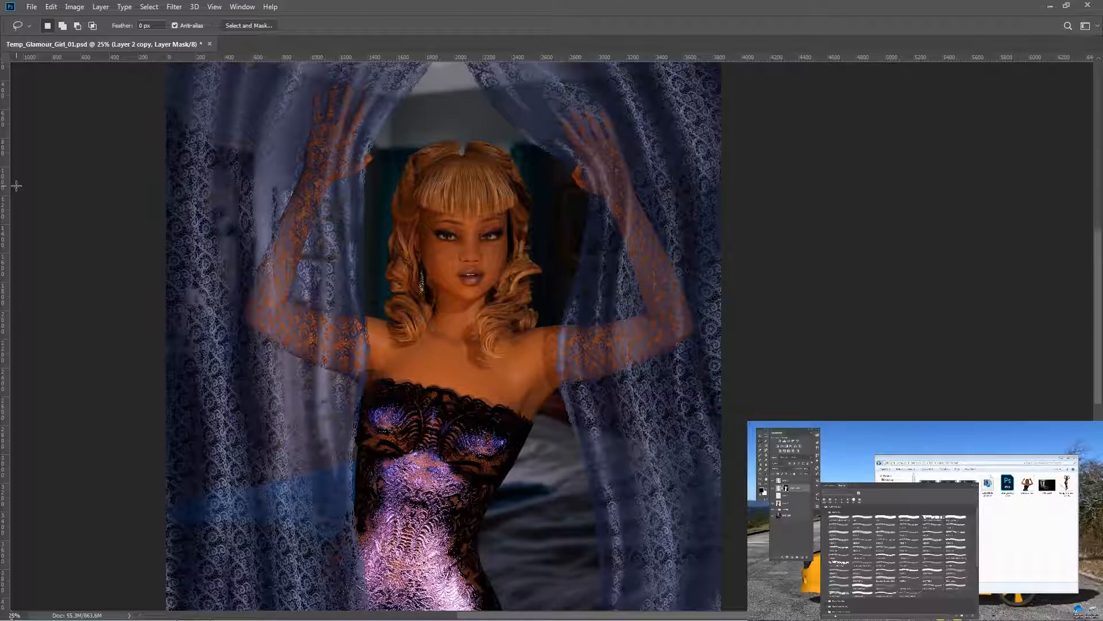
{"action": "key", "text": "ctrl+0"}
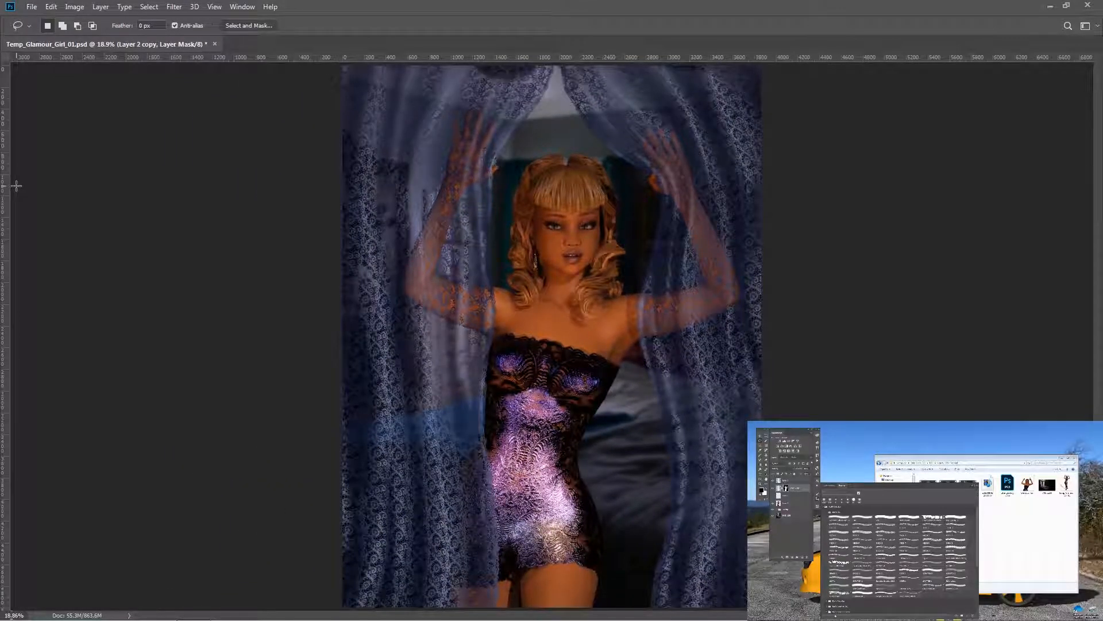